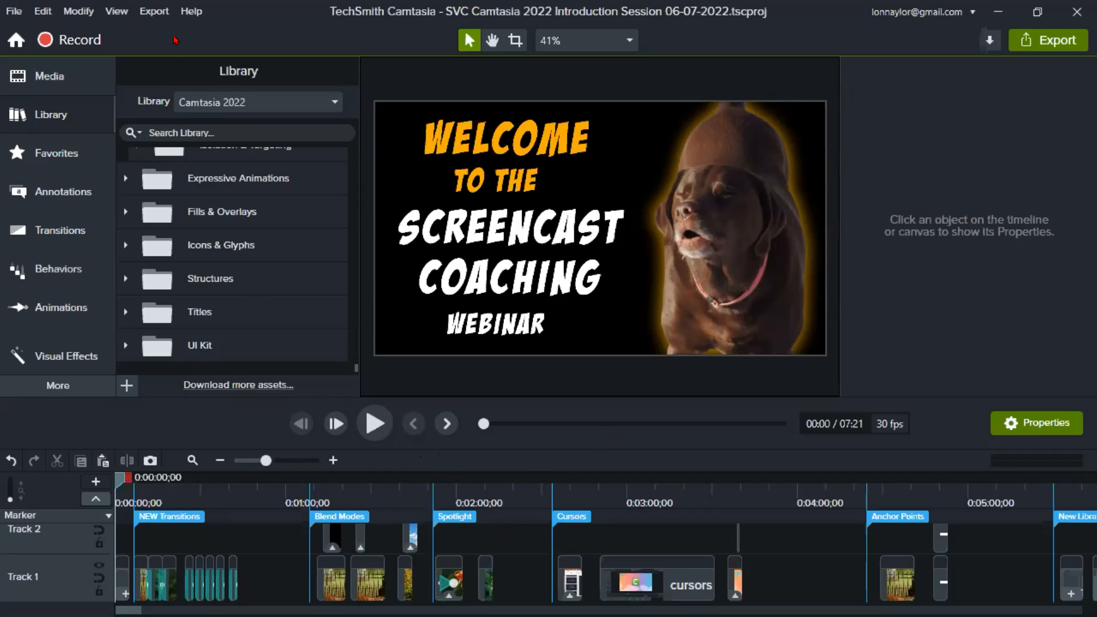
- Open the Home screen and view its learning and support resources
left_click(15, 13)
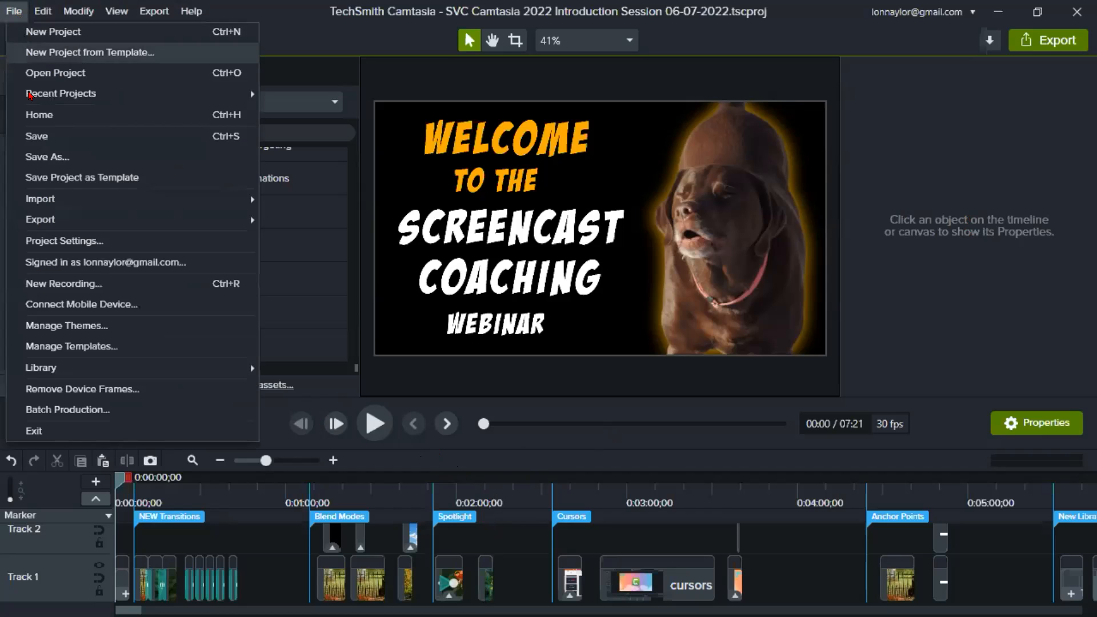
mouse_move(33, 217)
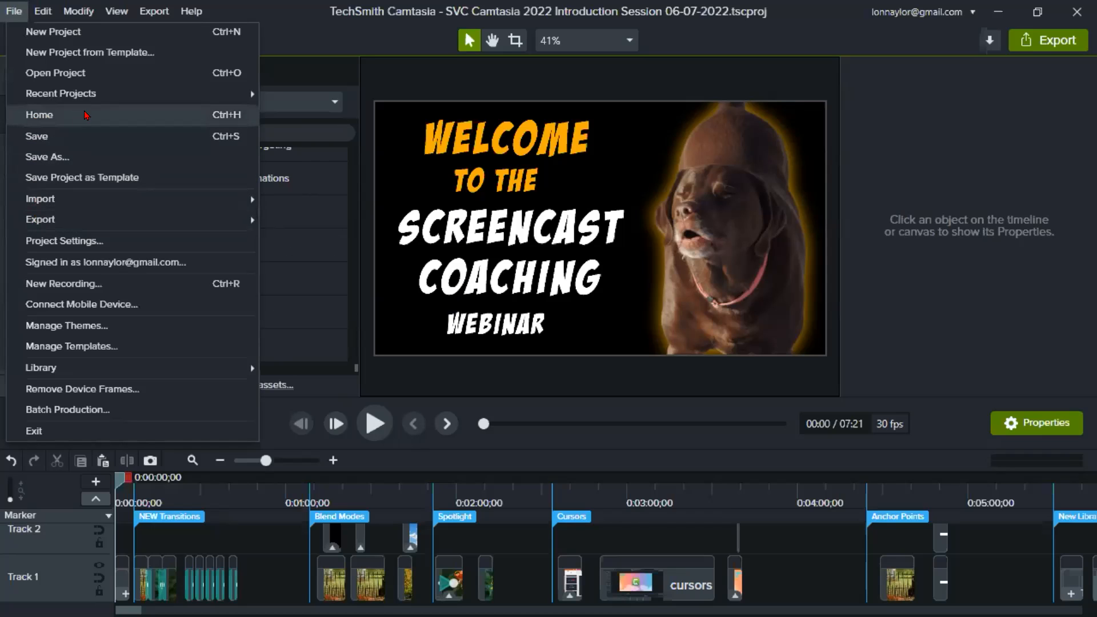
left_click(143, 115)
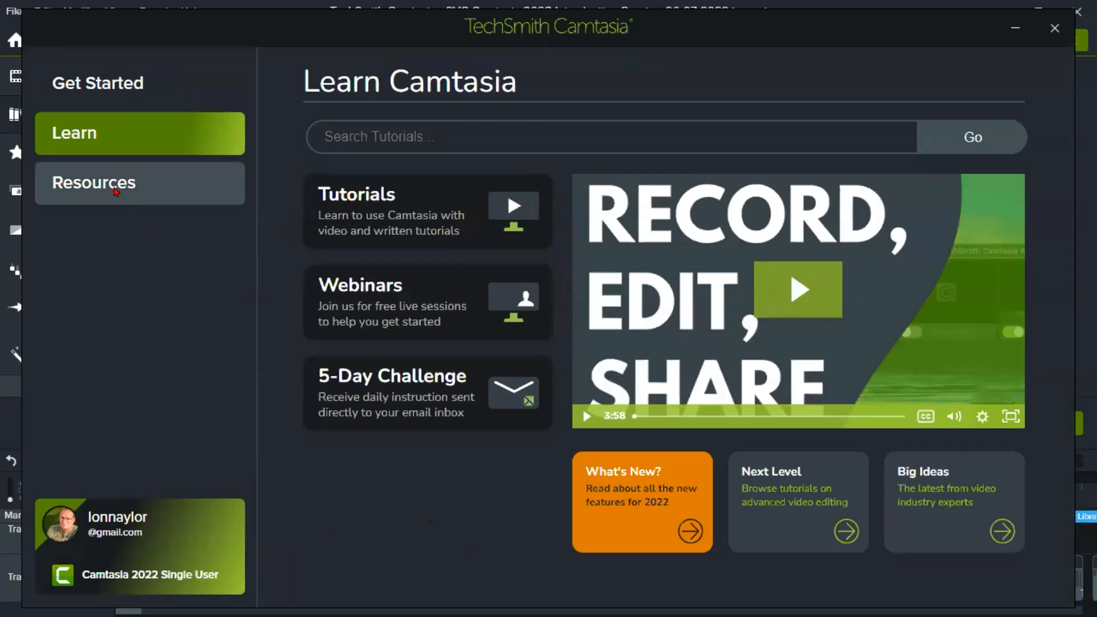
left_click(116, 191)
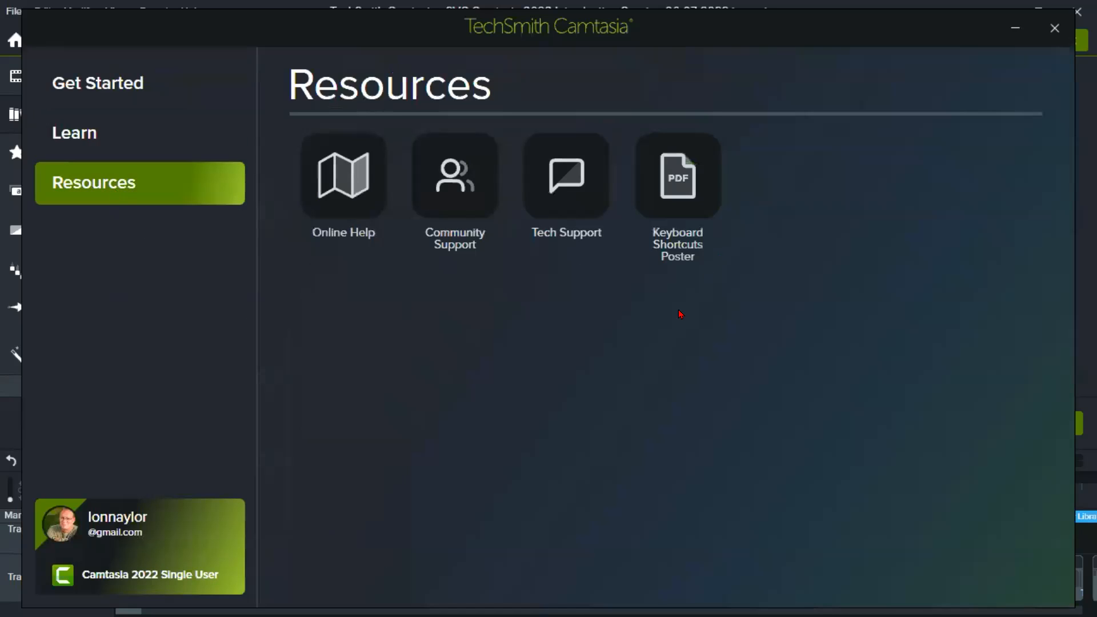
- Browse the project templates on the Get Started page and close the Home screen
left_click(133, 89)
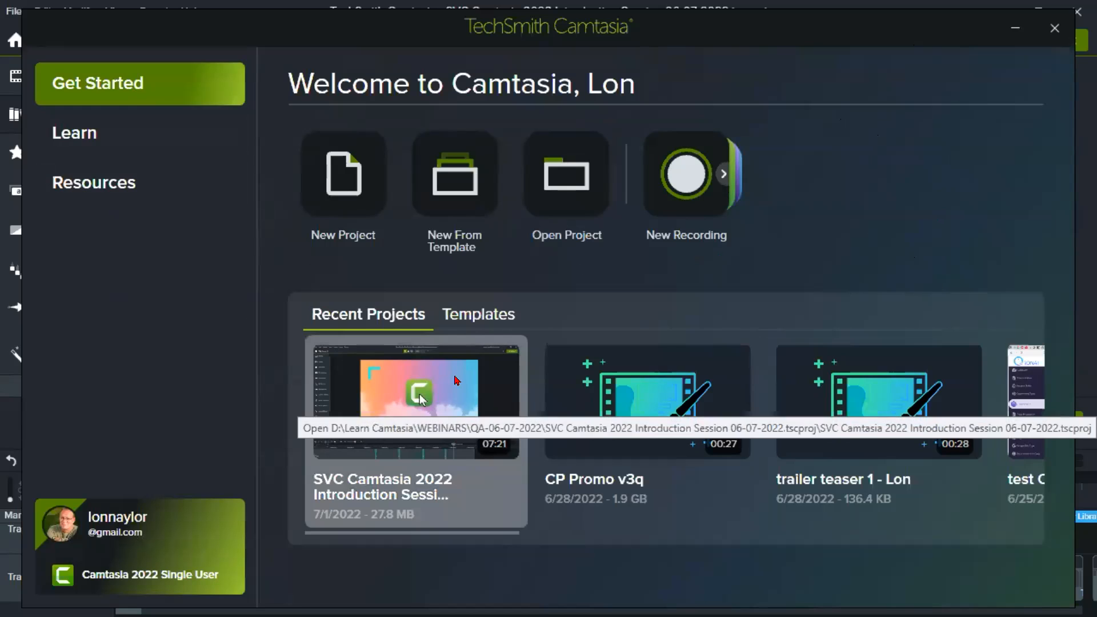
left_click(488, 322)
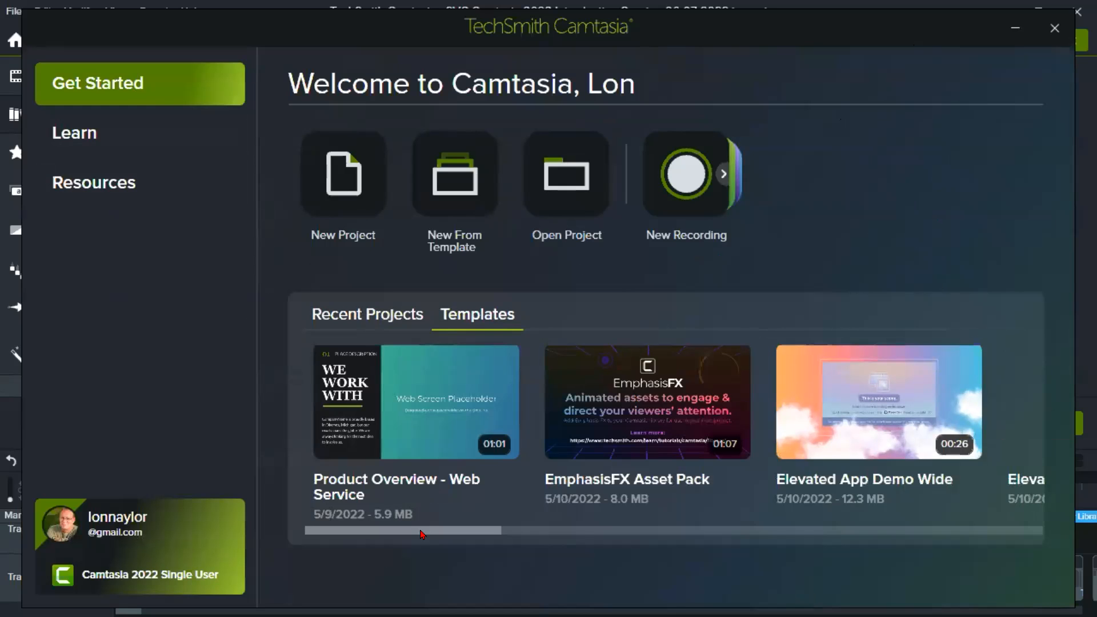
left_click_drag(423, 534, 516, 540)
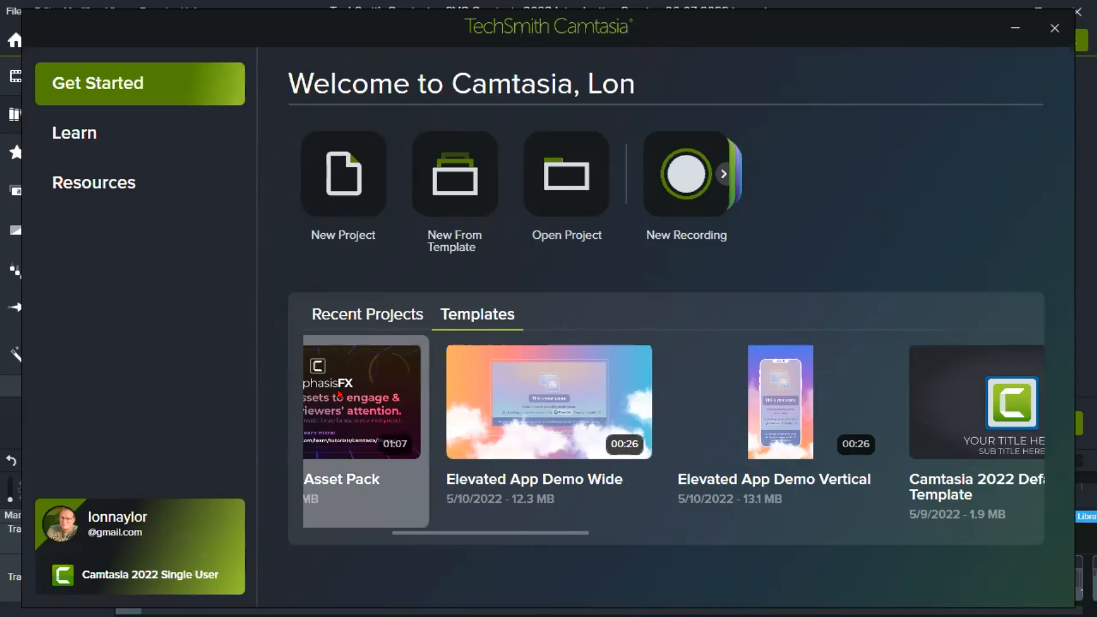
left_click_drag(443, 532, 366, 533)
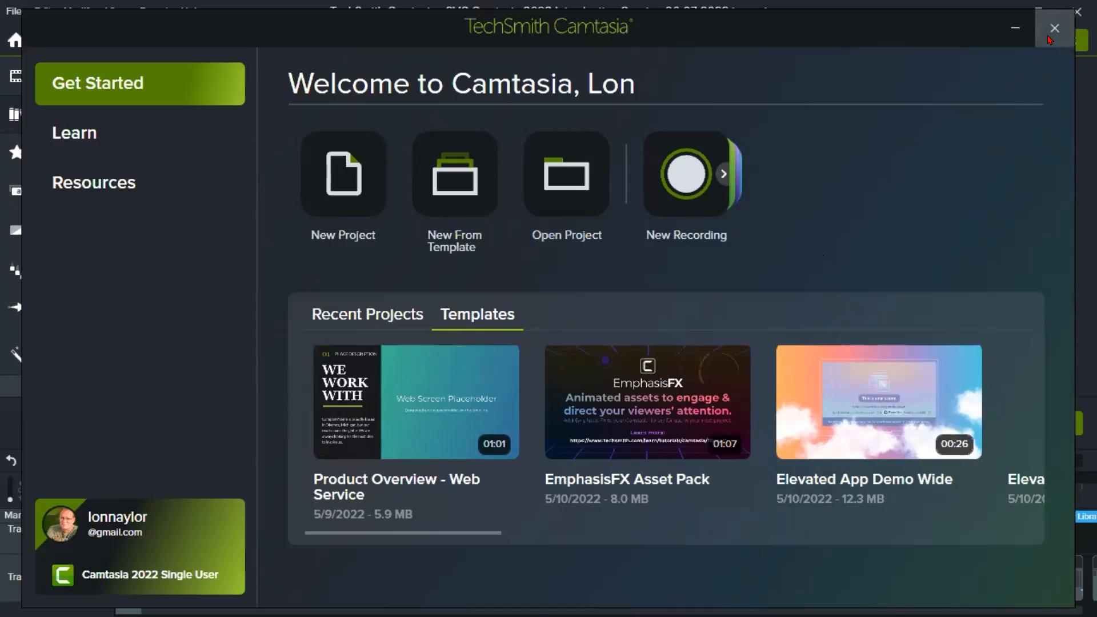
left_click(1048, 37)
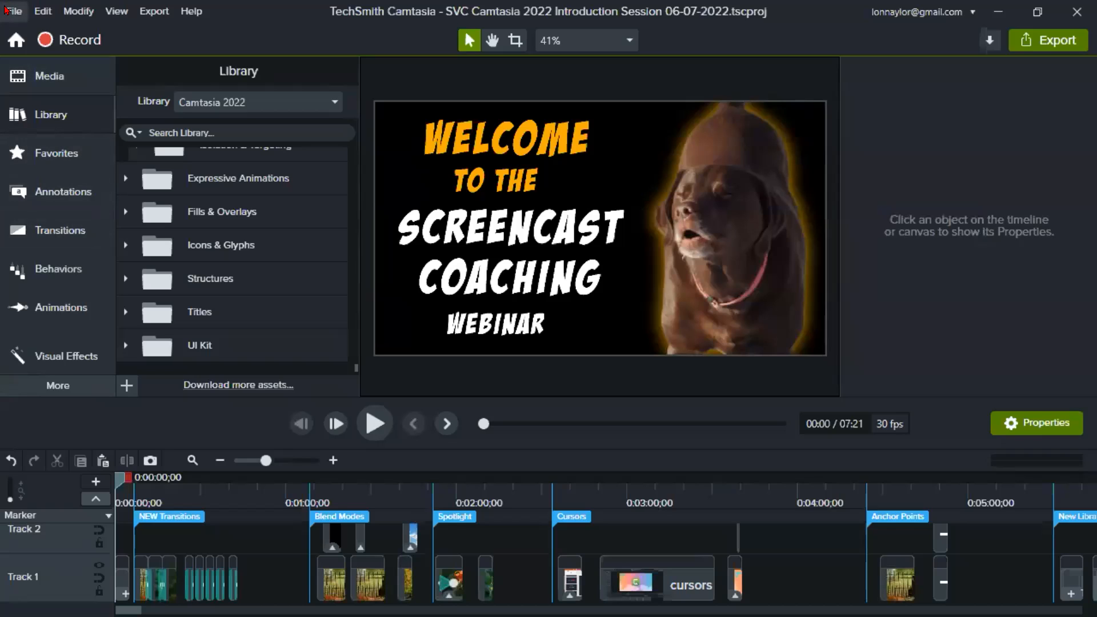
left_click(8, 10)
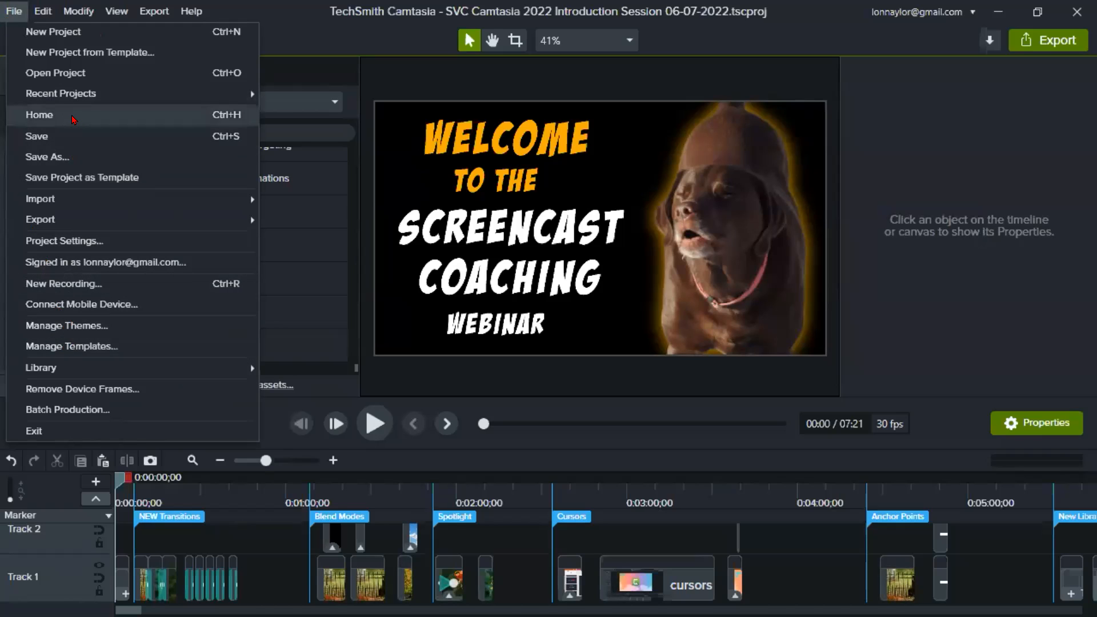
left_click(994, 128)
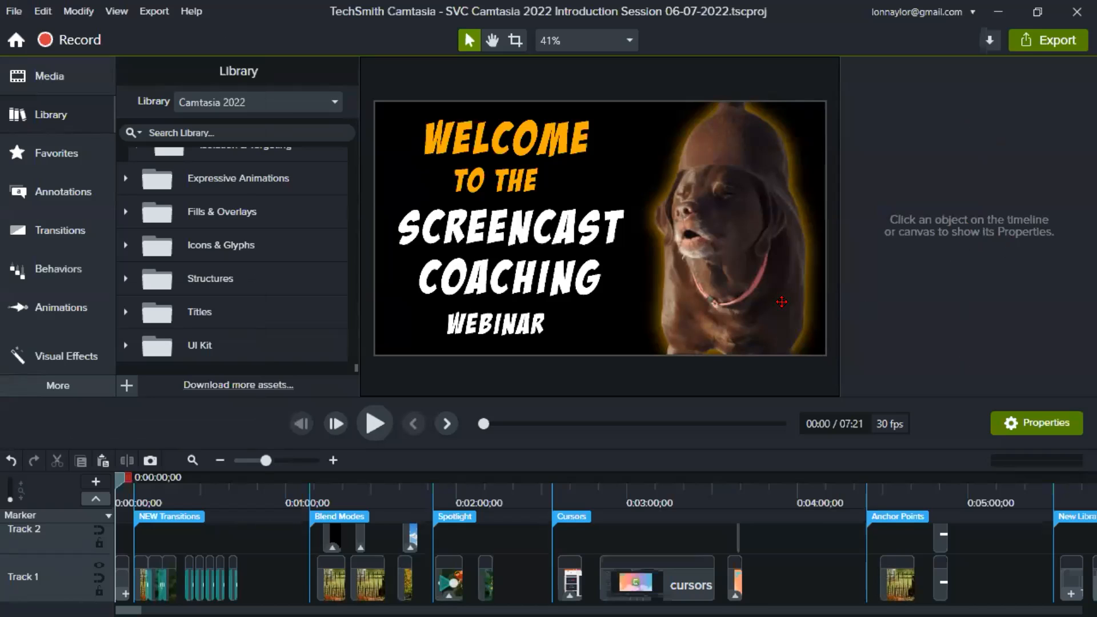
- Move the playhead to the Blend Modes marker on the timeline
left_click(269, 500)
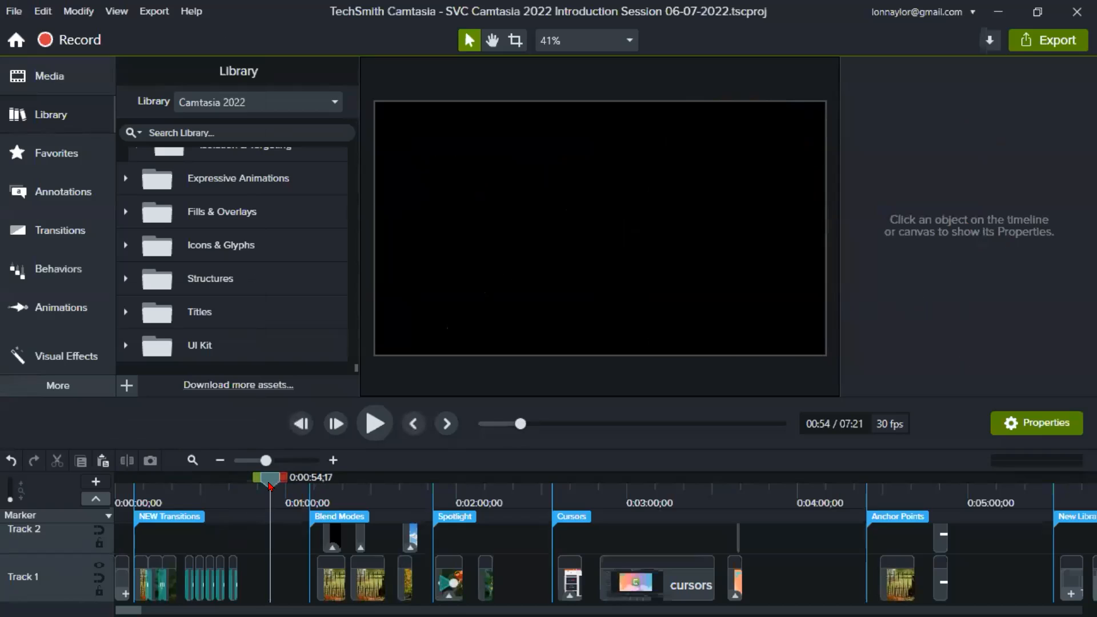
left_click_drag(270, 486, 297, 490)
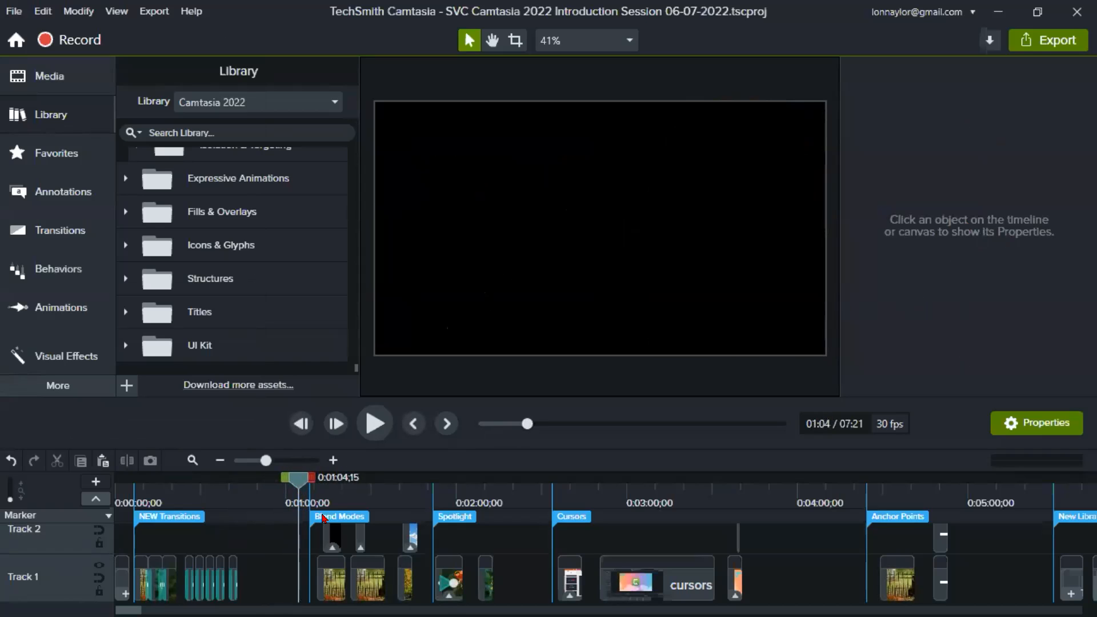
left_click(324, 517)
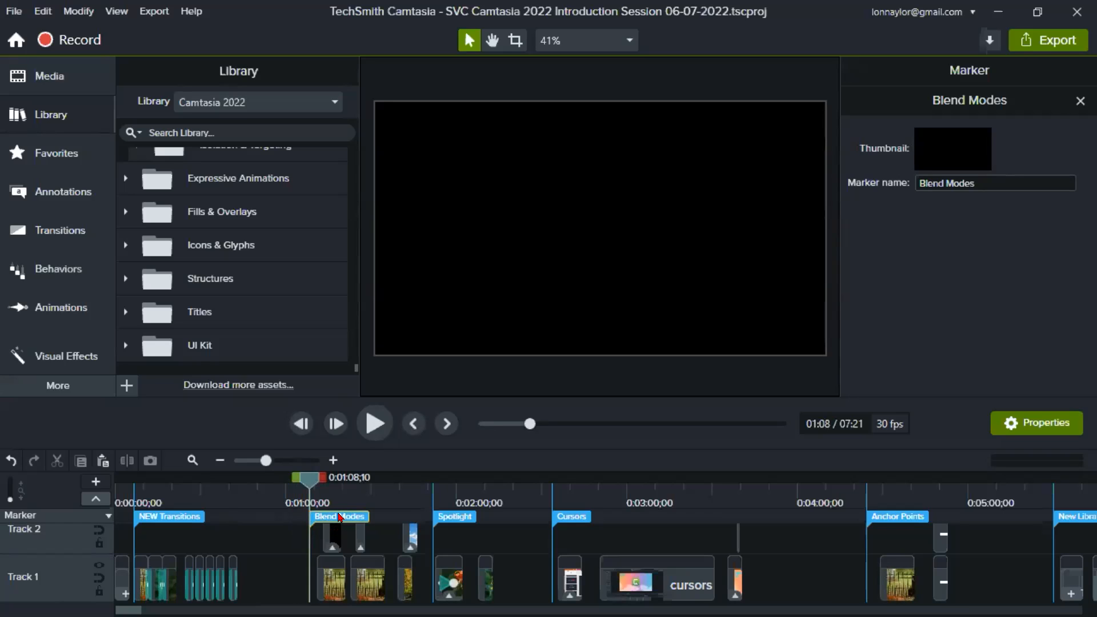
left_click(291, 540)
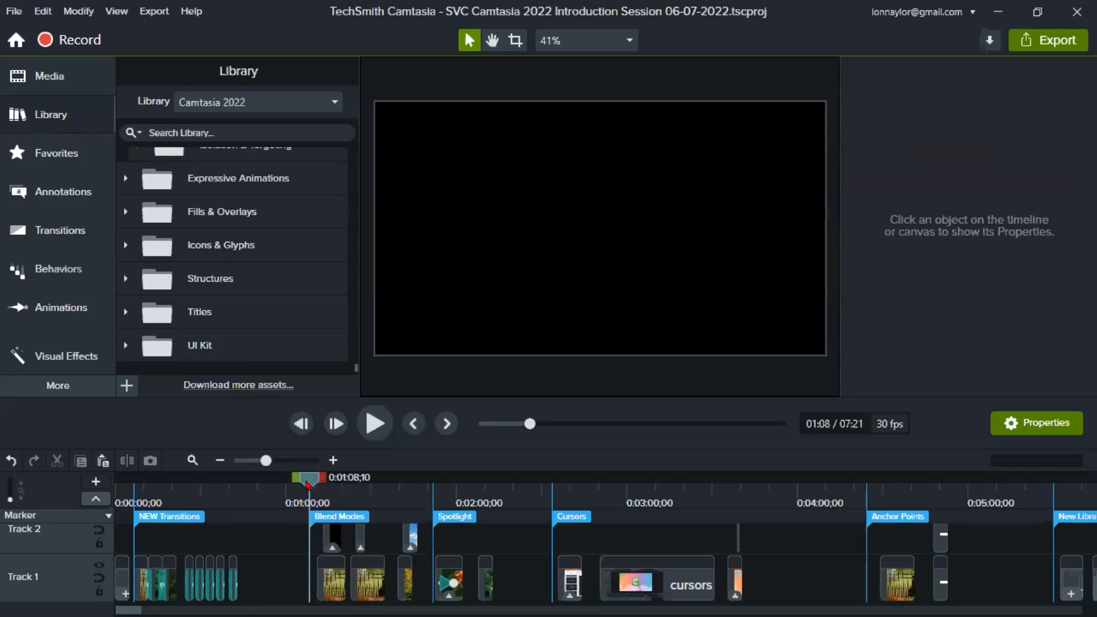
- Magnify the timeline around the Blend Modes marker and enlarge the timeline area to show Track 2 fully
left_click(278, 459)
left_click(280, 461)
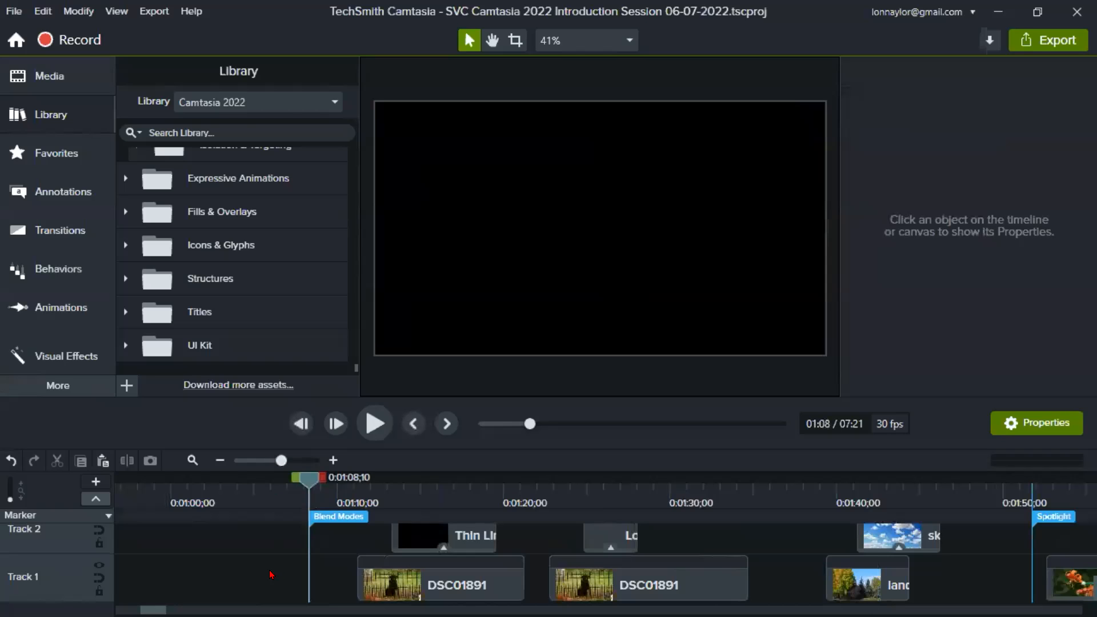
left_click_drag(430, 397, 430, 358)
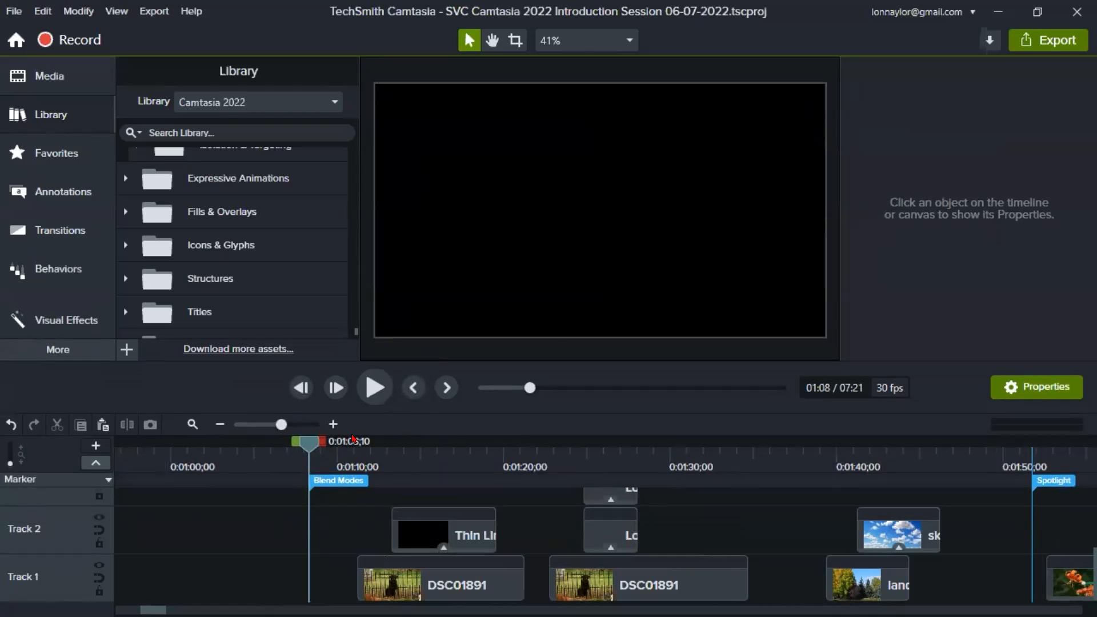
right_click(338, 497)
left_click(284, 493)
- Inspect the properties of the Thin Lines TEST 1 clip and the first DSC01891 photo, with the playhead at 0:01:12;12
left_click(449, 541)
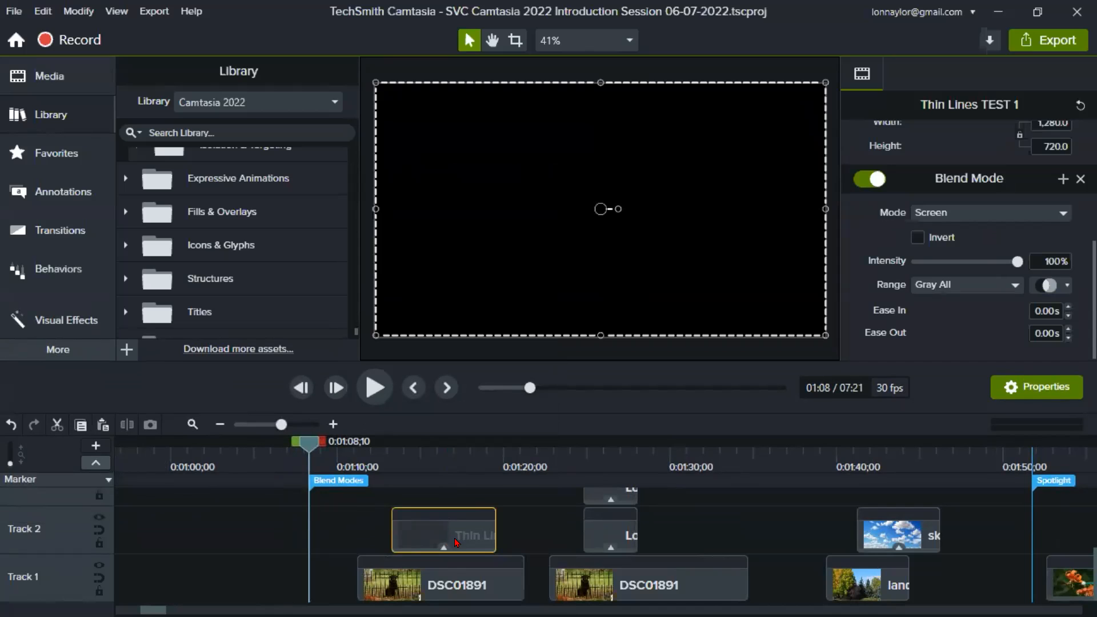
left_click(450, 587)
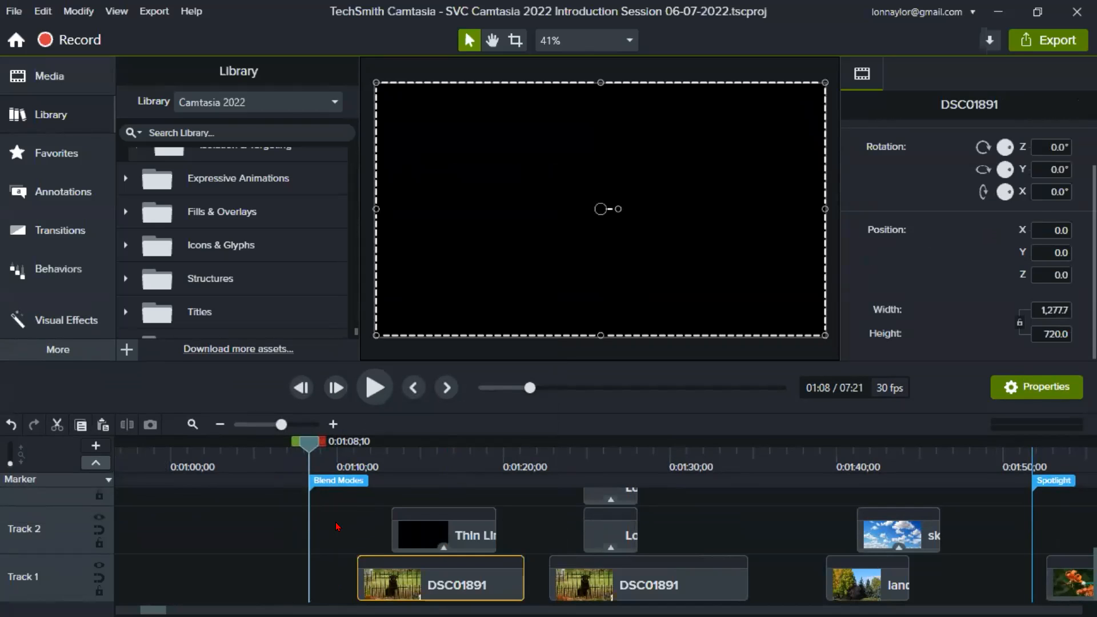
left_click(377, 452)
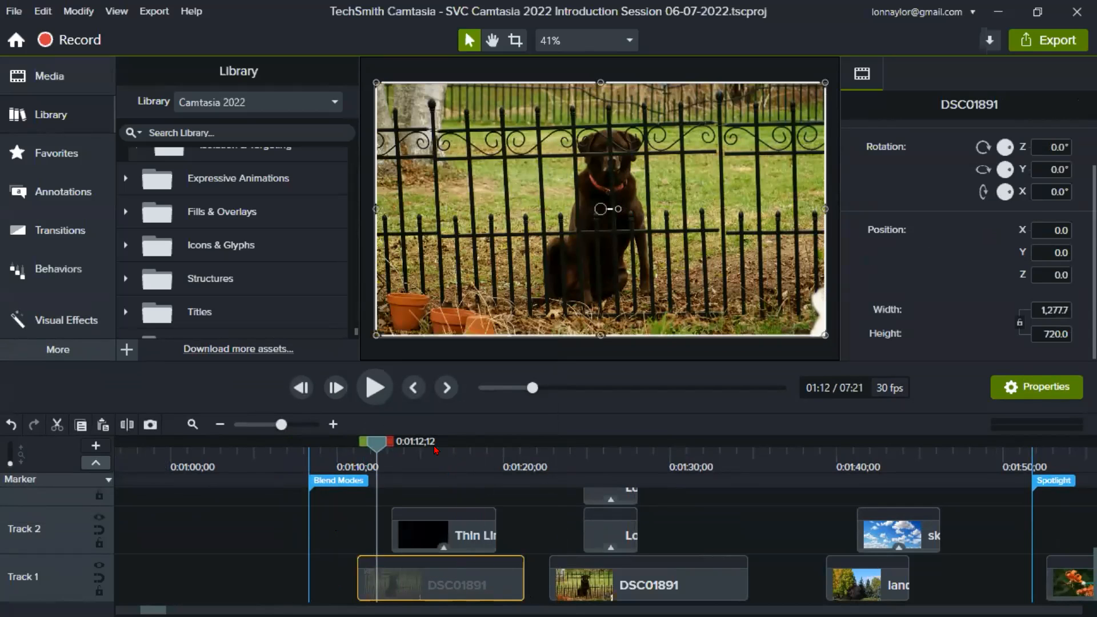
left_click(404, 543)
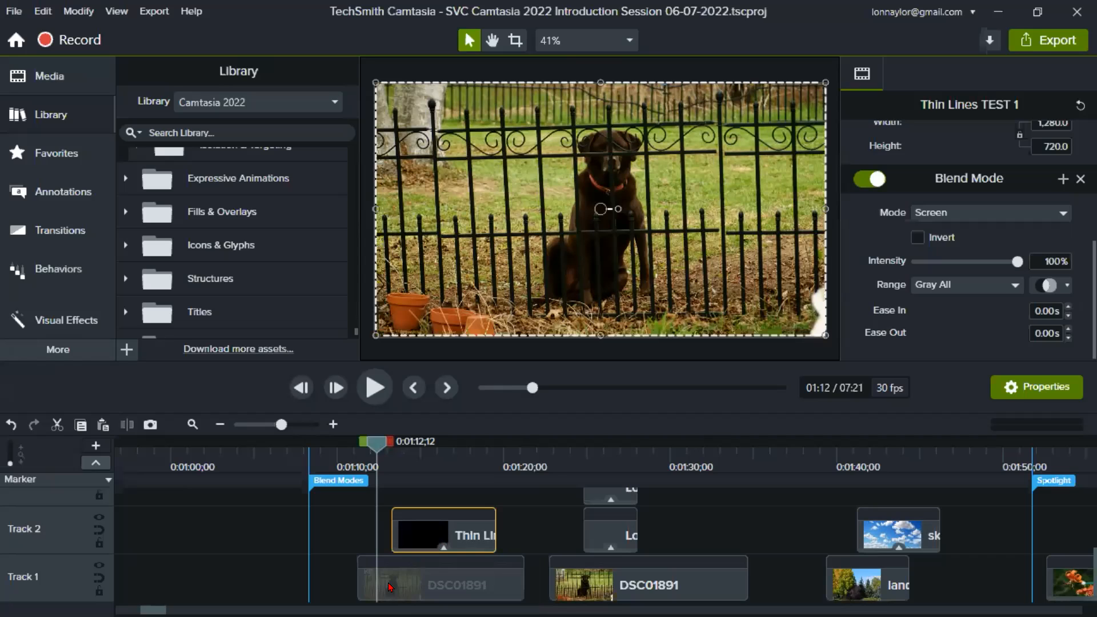
left_click(420, 597)
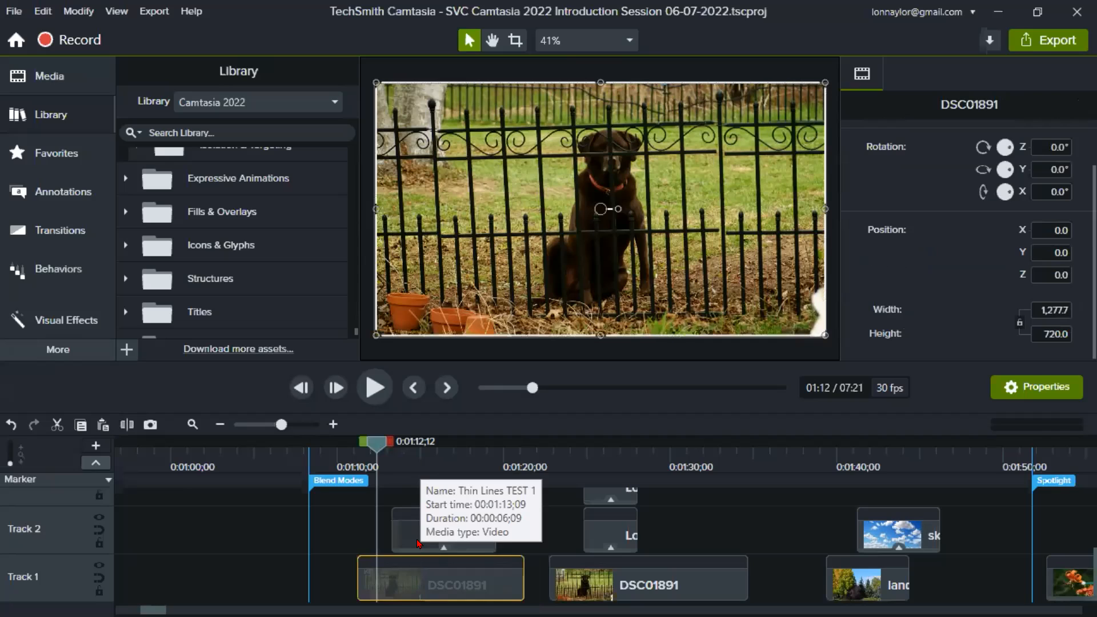
- Review the visual effects available for the Thin Lines TEST 1 clip, including Blend Mode
left_click(397, 542)
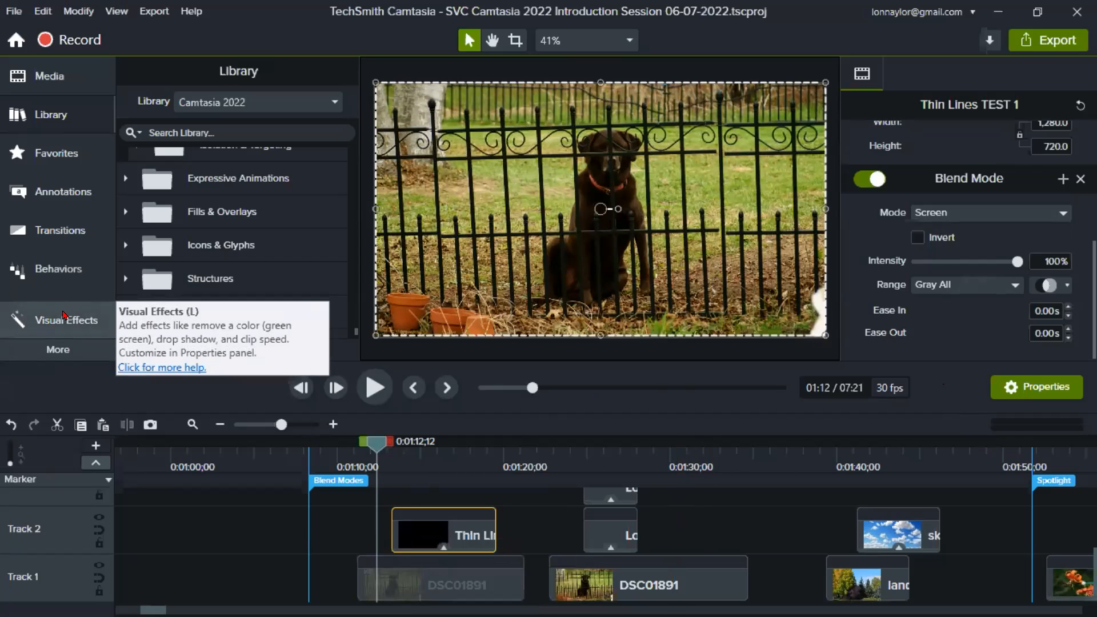
left_click(64, 315)
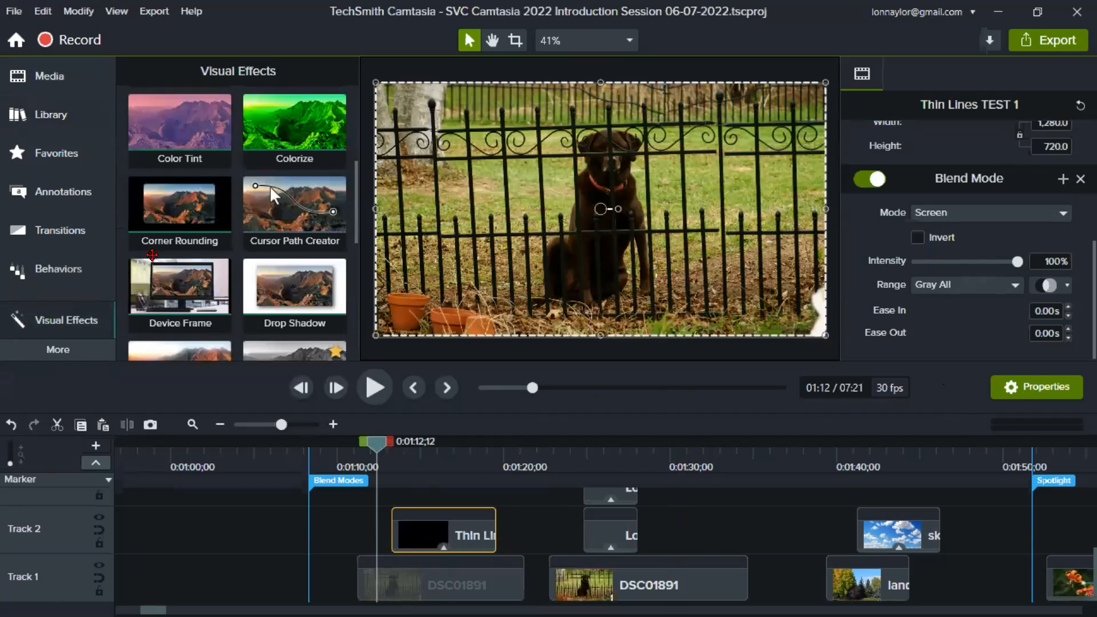
scroll(183, 211, "up", 5)
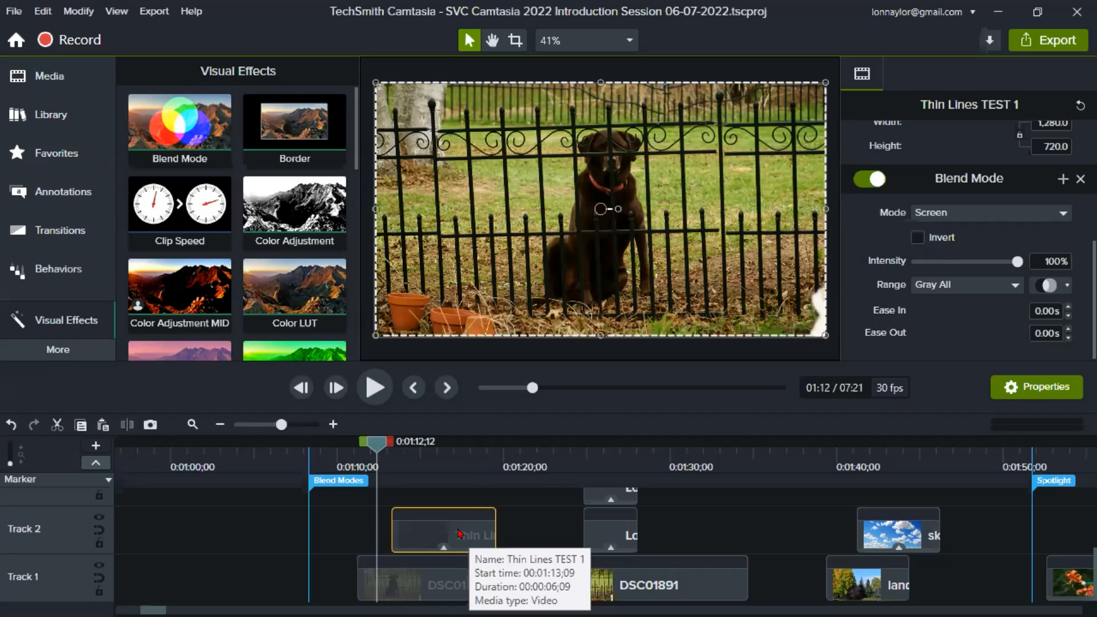
right_click(596, 205)
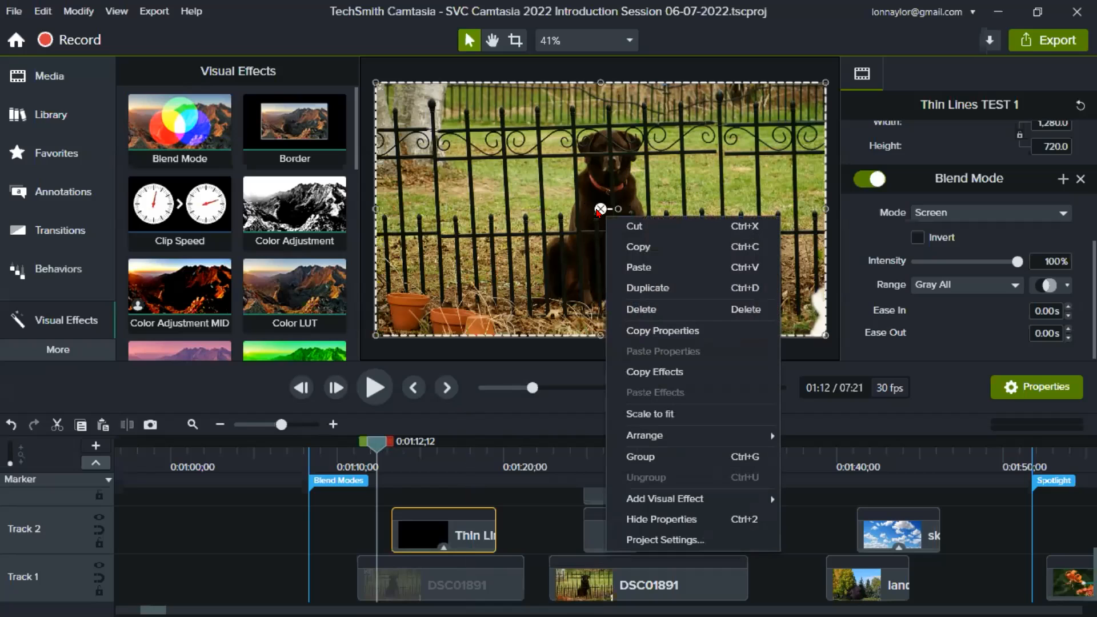
mouse_move(690, 506)
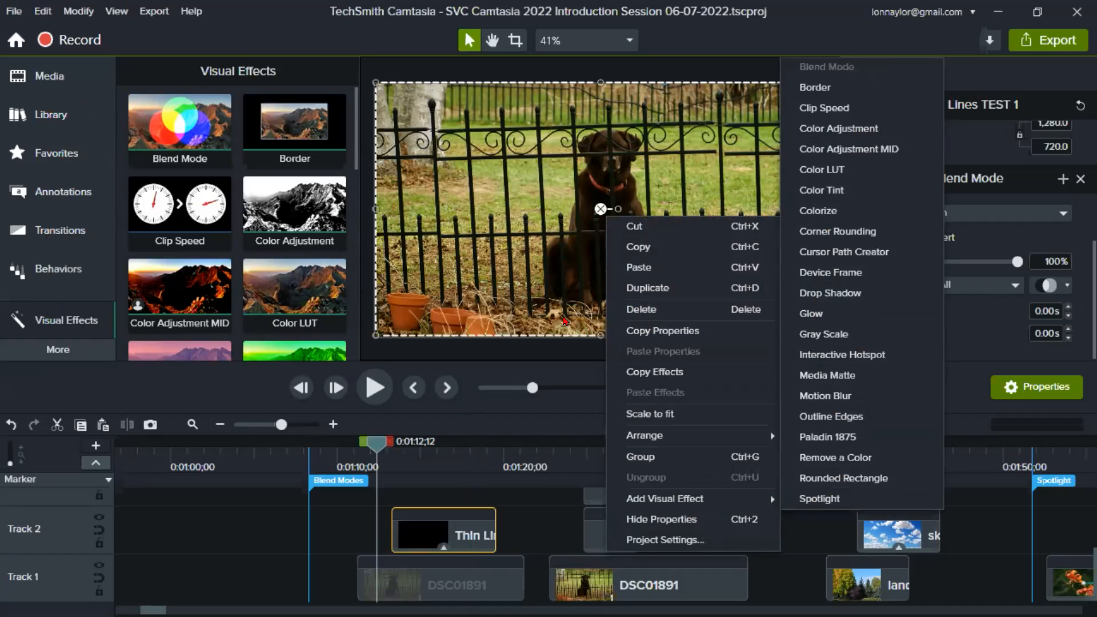
left_click(447, 540)
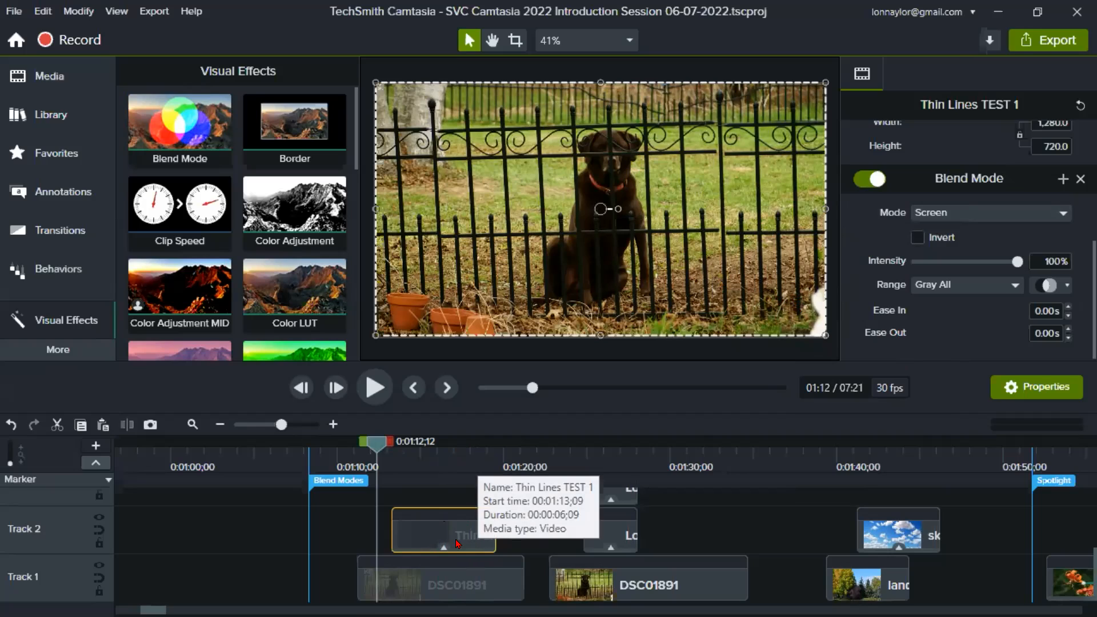
- Examine the available blend modes for the Thin Lines TEST 1 clip, from Normal through Color
left_click(1063, 215)
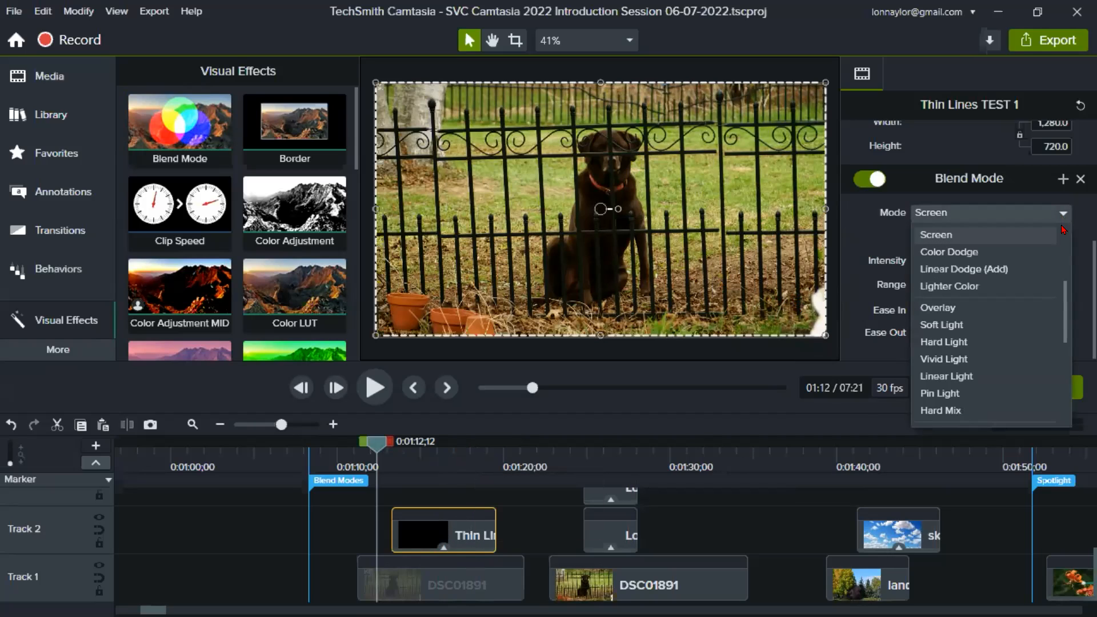
scroll(1064, 234, "up", 3)
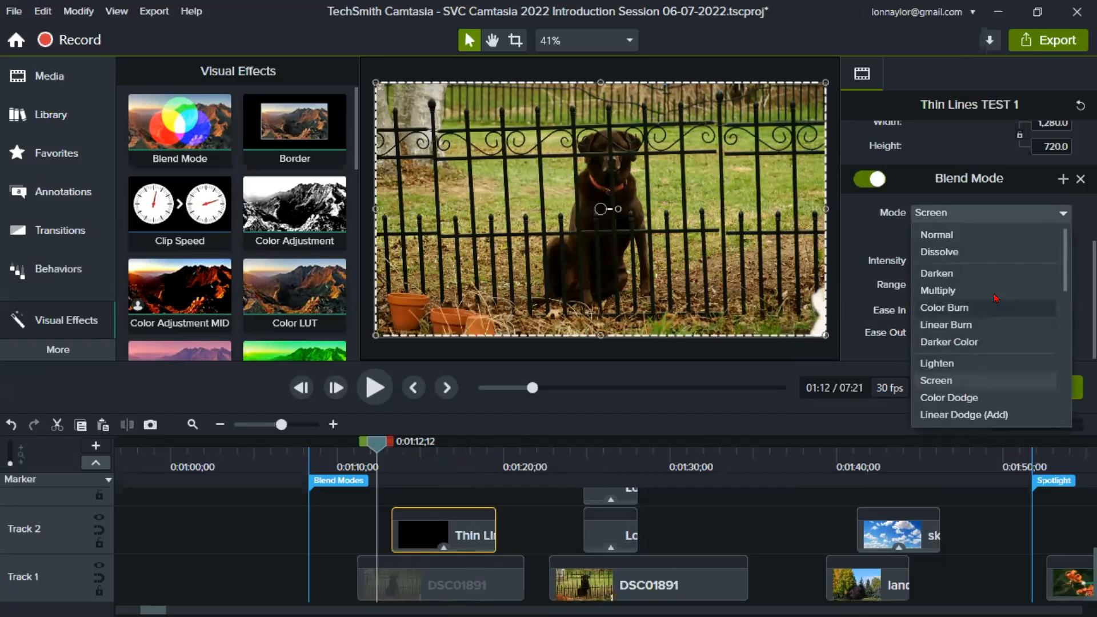
scroll(975, 324, "down", 6)
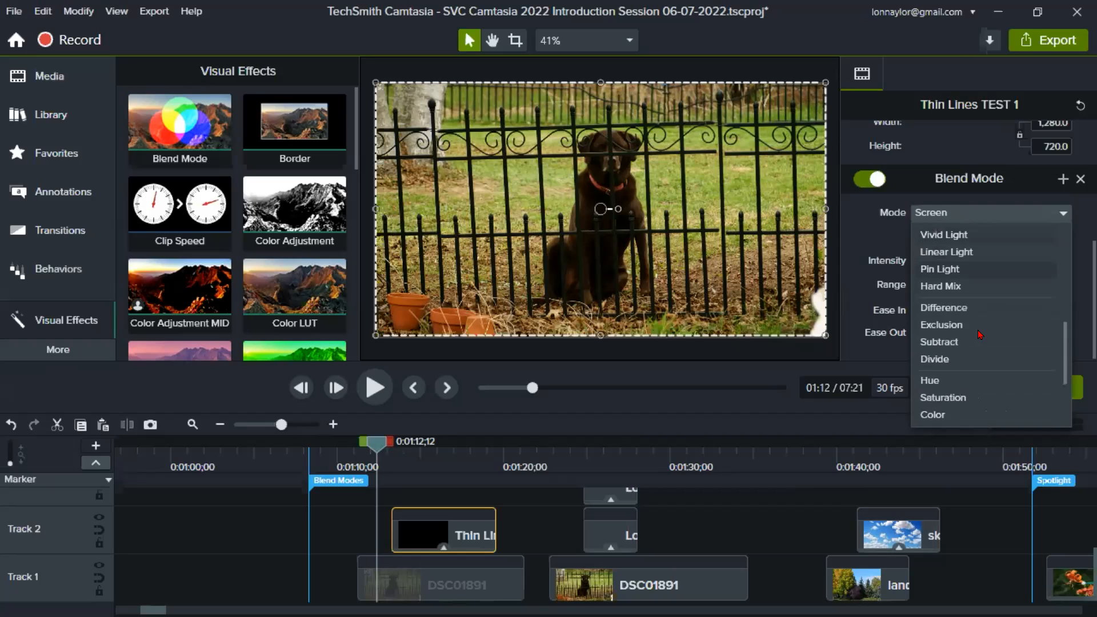
scroll(1007, 323, "up", 6)
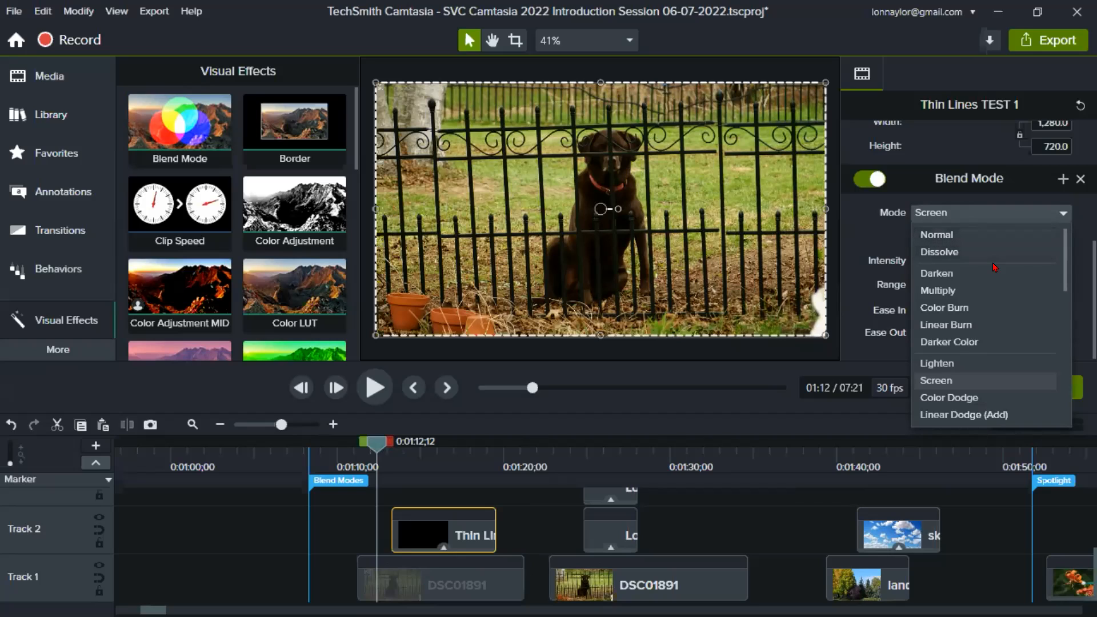
scroll(995, 268, "down", 3)
scroll(994, 270, "up", 3)
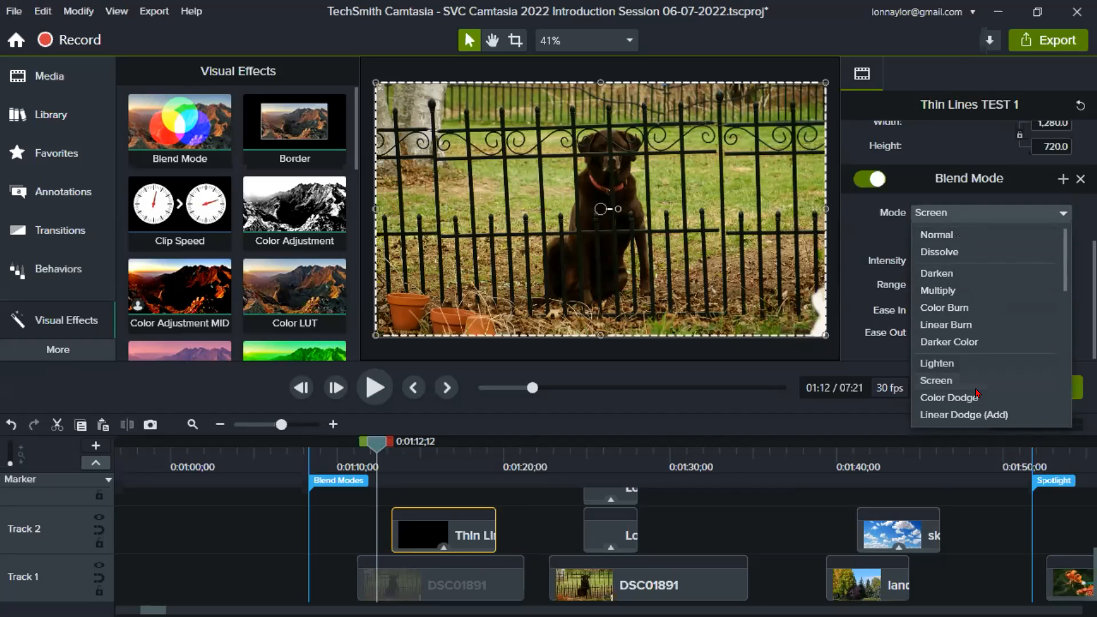
scroll(992, 370, "down", 2)
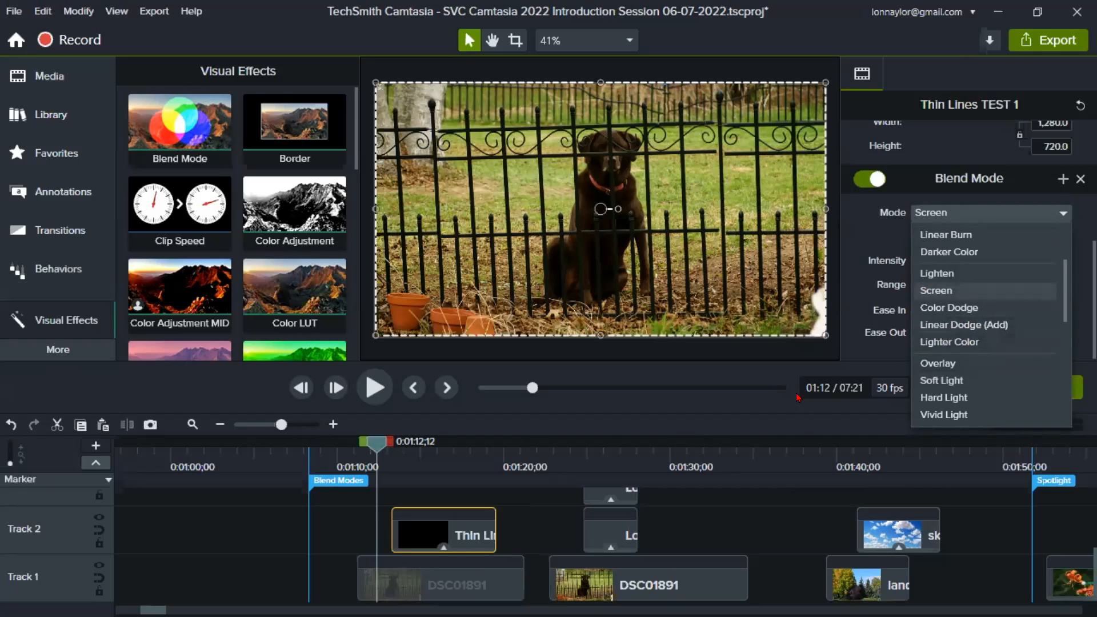
- Review the blend modes at the start of the list, close it, and set the playhead at 0:01:12;17
scroll(971, 263, "up", 1)
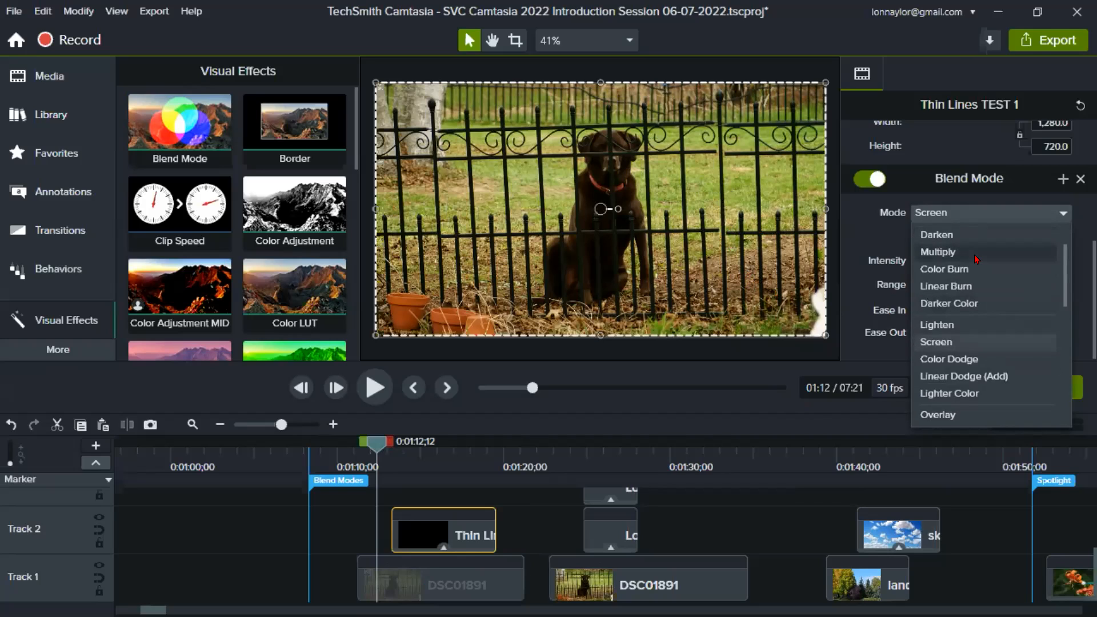
scroll(976, 259, "up", 1)
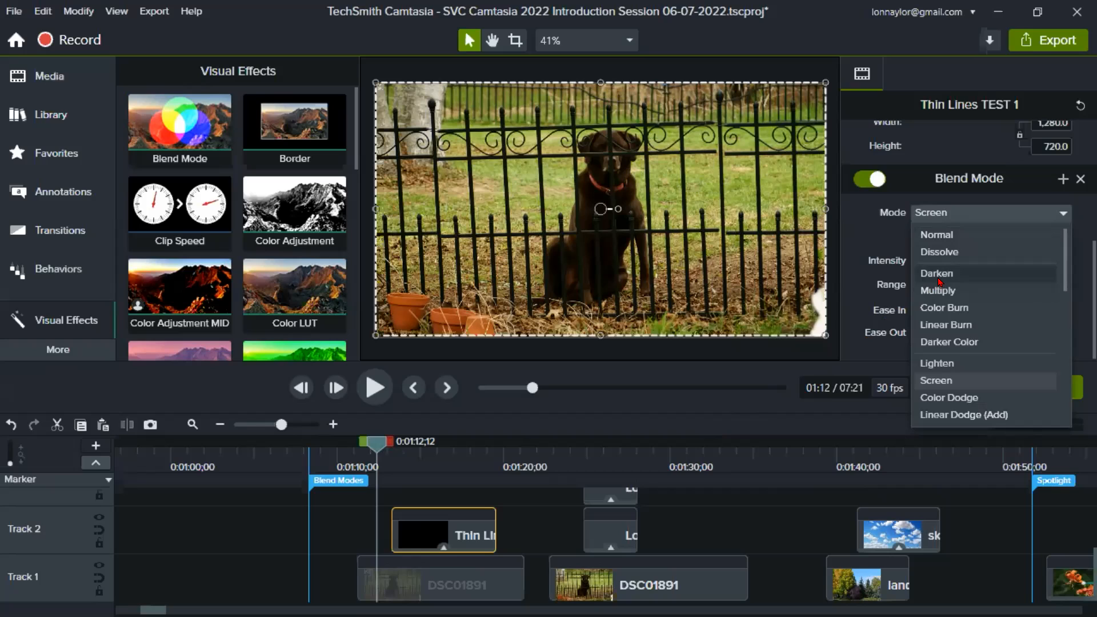
left_click(413, 447)
mouse_move(391, 447)
left_mouse_down()
mouse_move(380, 446)
mouse_move(438, 446)
mouse_move(377, 450)
left_mouse_up()
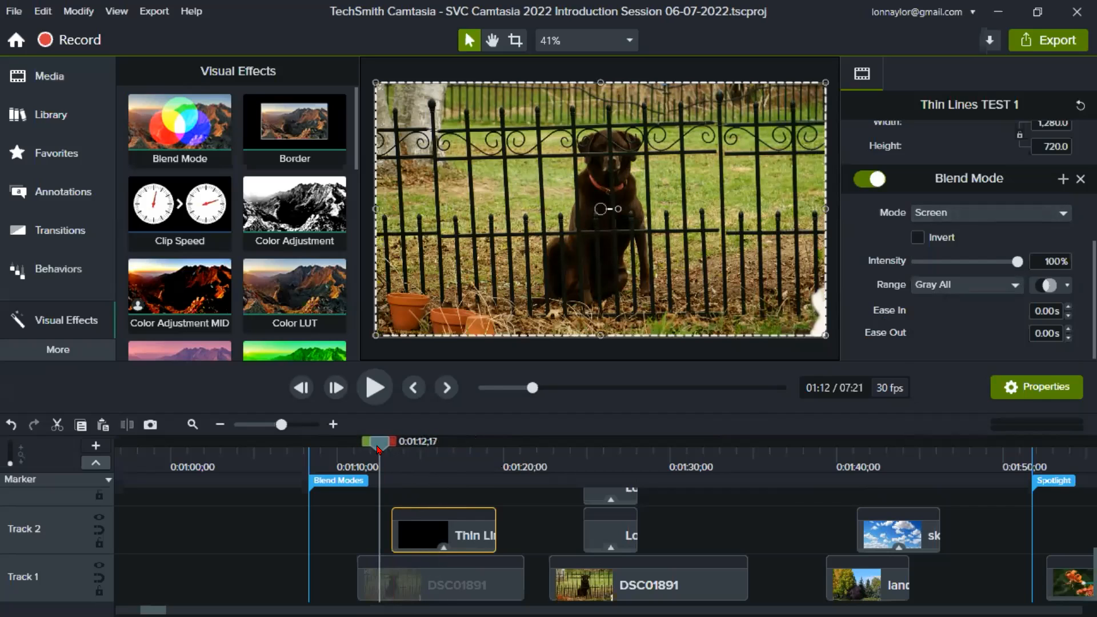
- Shift the Thin Lines TEST 1 clip ahead of the first DSC01891 photo's start and compare the preview at 0:01:17;22 and 0:01:10;10
left_click_drag(457, 533, 379, 530)
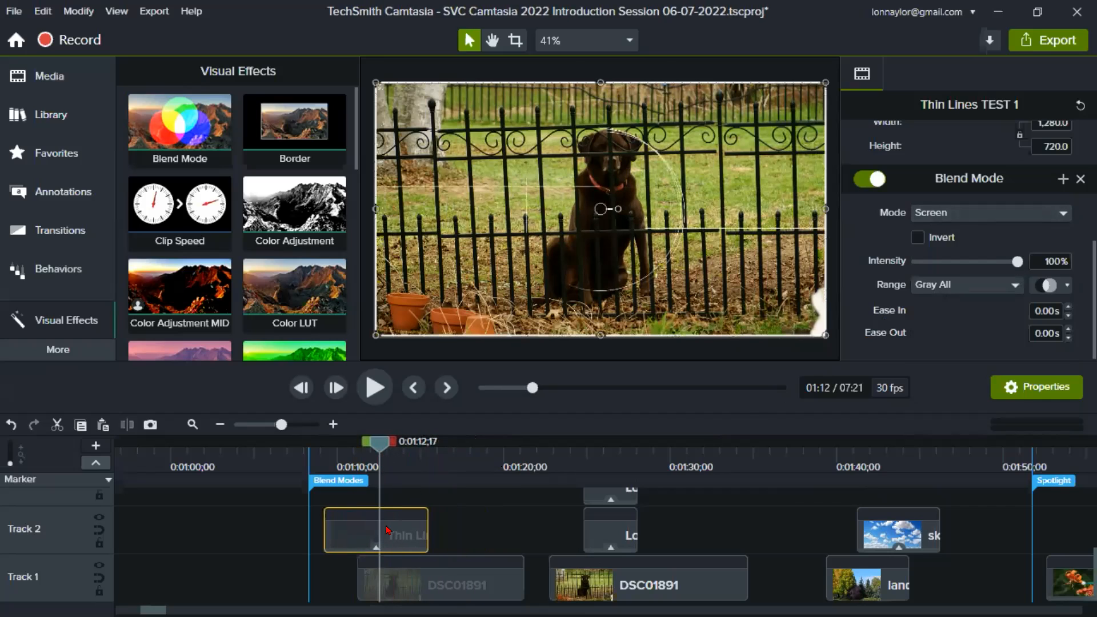
left_click(466, 525)
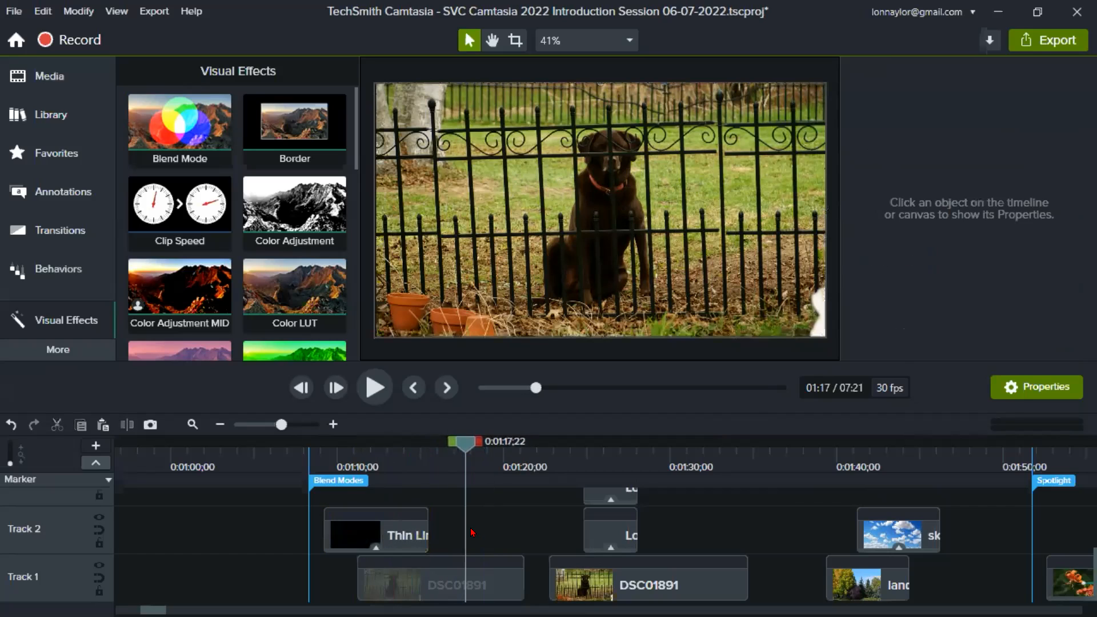
left_click(475, 578)
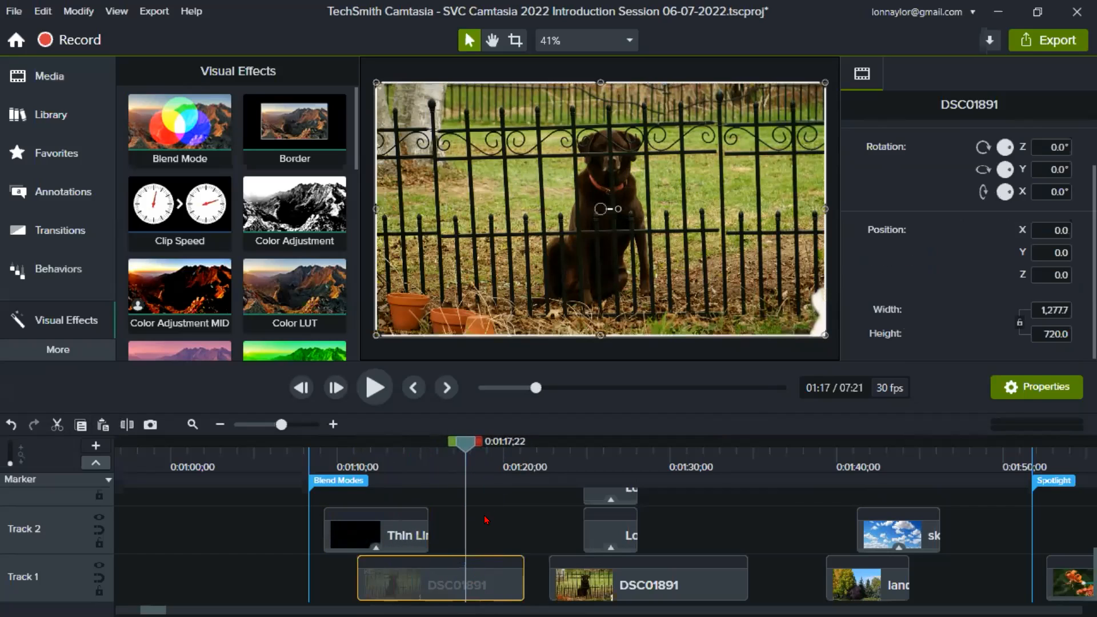
left_click(341, 458)
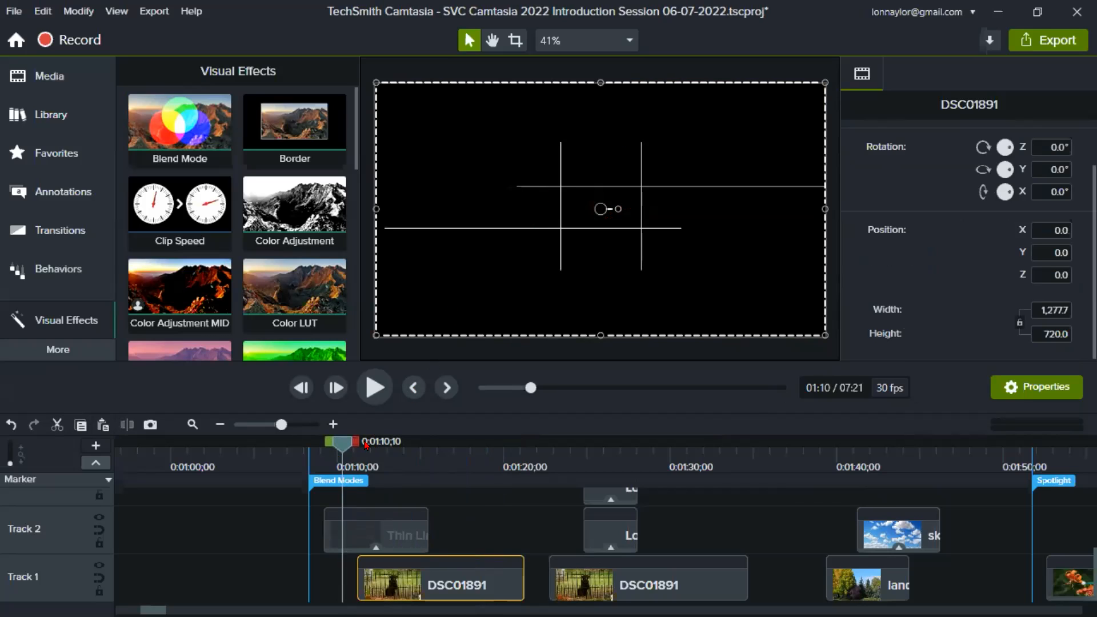
- Place the Thin Lines TEST 1 clip entirely before the first DSC01891 photo and preview each one without the other
left_click_drag(407, 529, 336, 529)
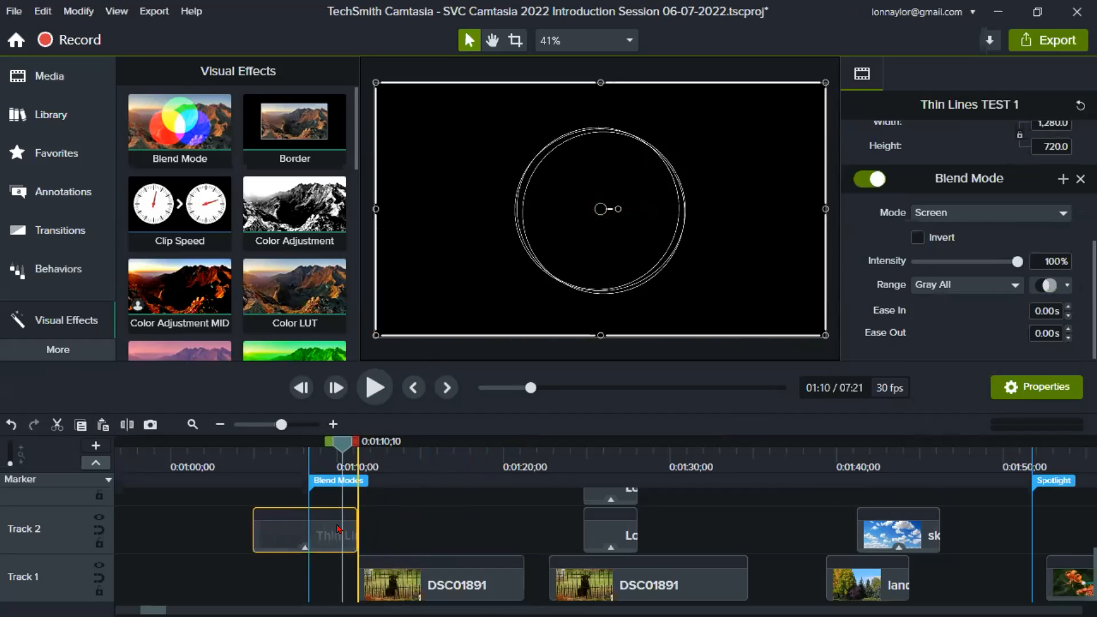
left_click(267, 466)
left_click(268, 465)
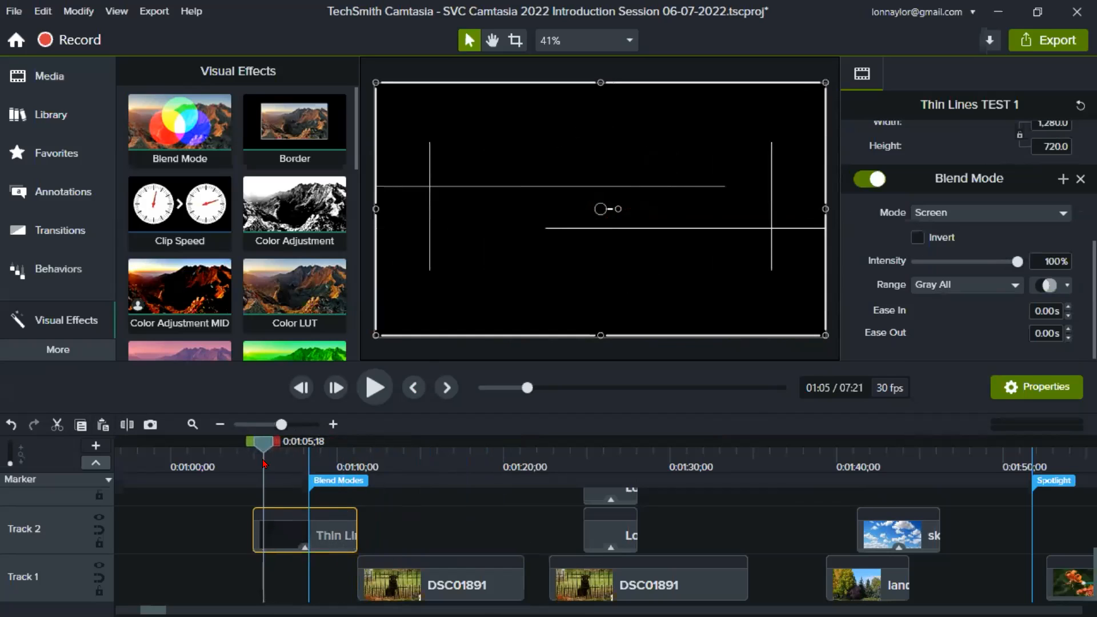
left_click_drag(268, 465, 323, 463)
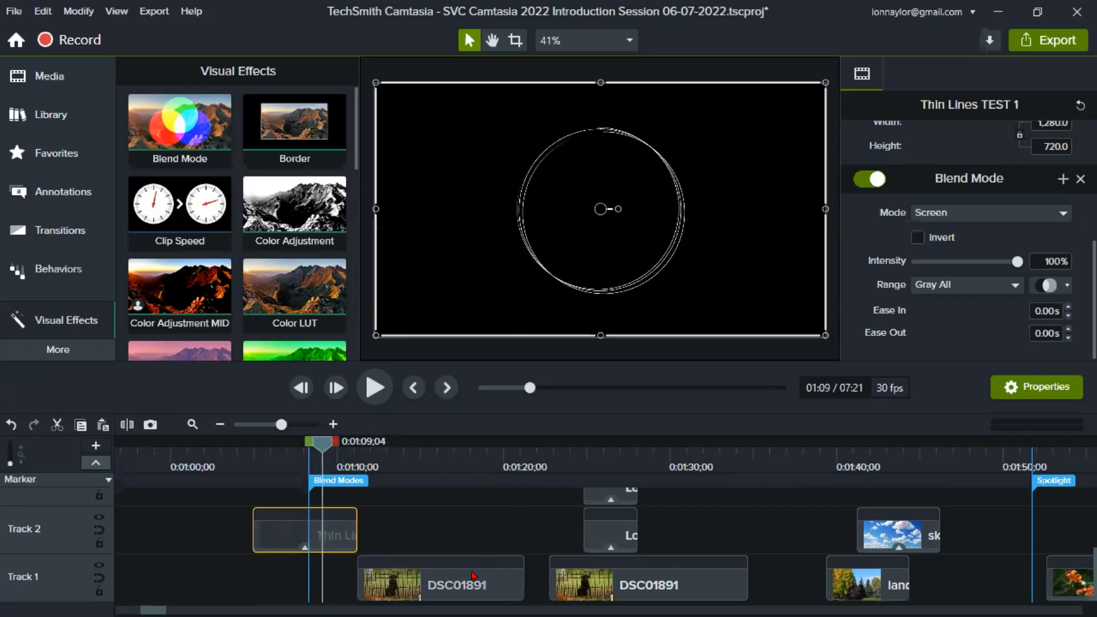
left_click(447, 460)
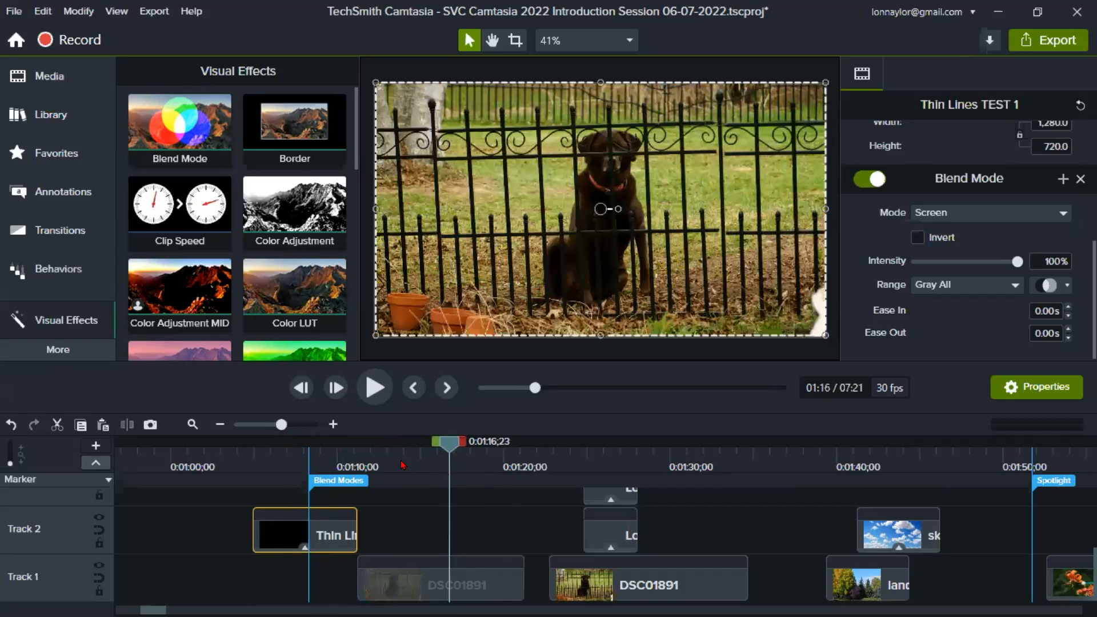
left_click(297, 461)
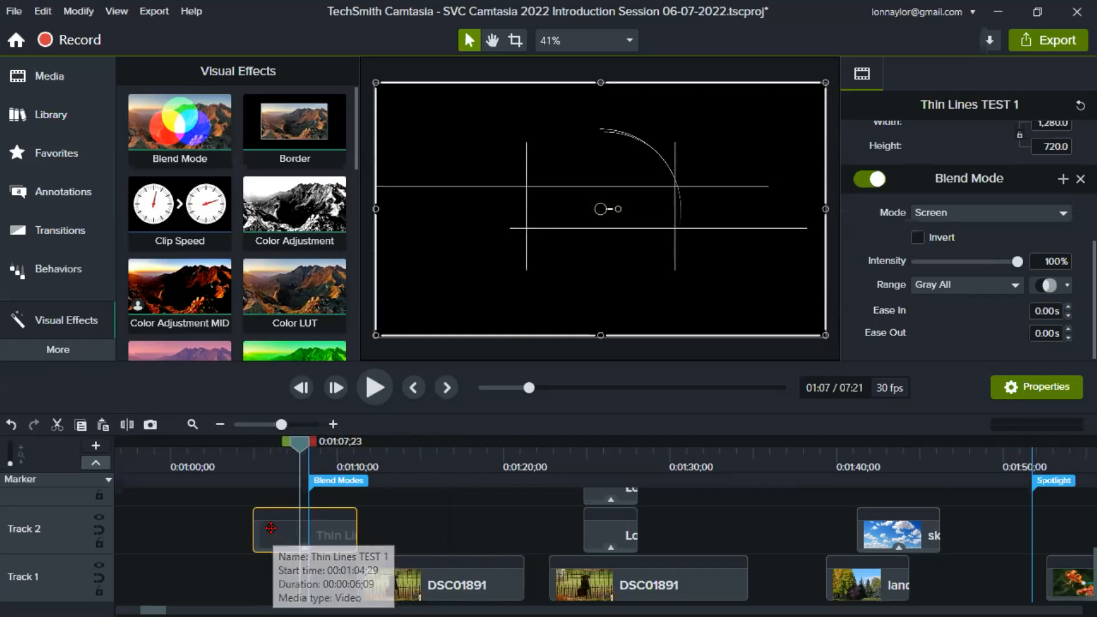
scroll(994, 191, "up", 5)
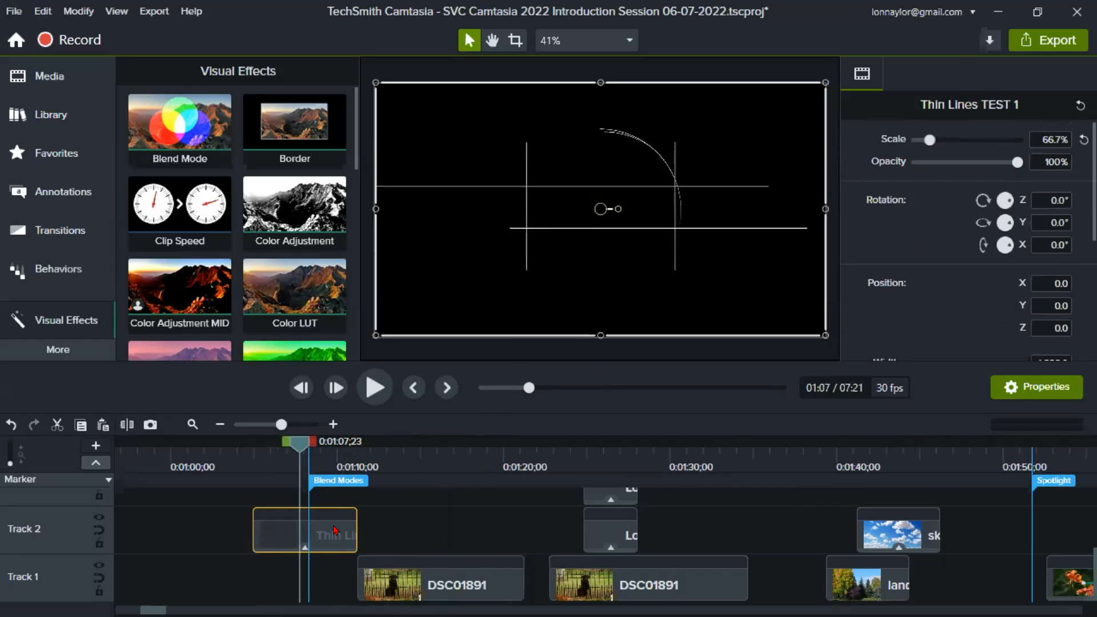
- Move the Thin Lines TEST 1 clip back over the first DSC01891 photo and preview its Screen blend from 0:01:16;15 back to 0:01:14;18
left_click_drag(334, 534, 457, 534)
left_click(445, 463)
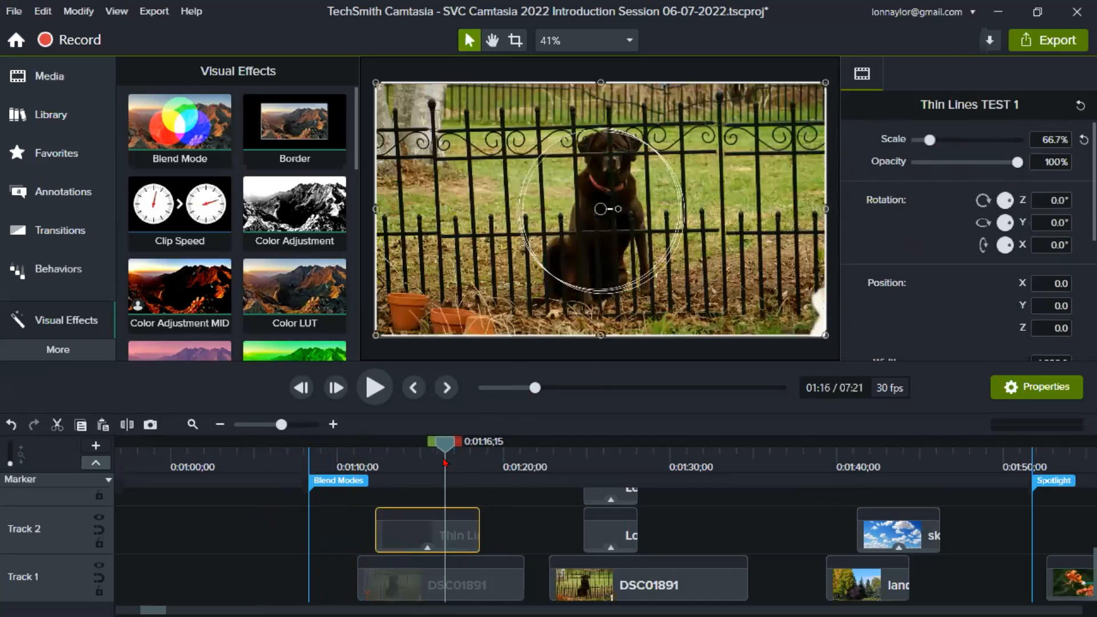
scroll(974, 263, "down", 4)
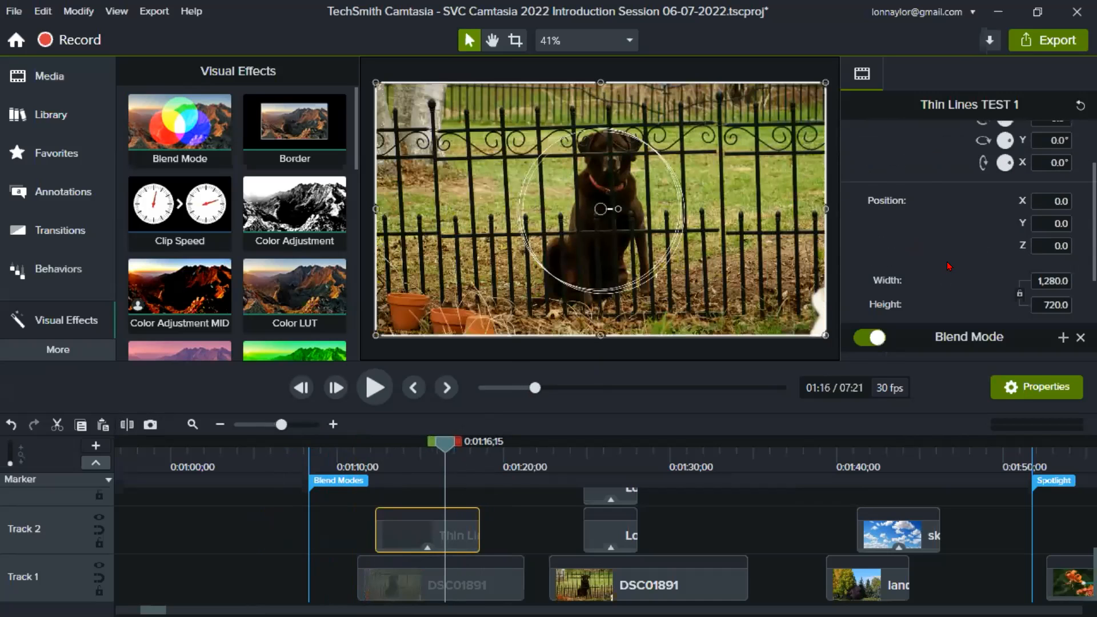
scroll(943, 274, "down", 1)
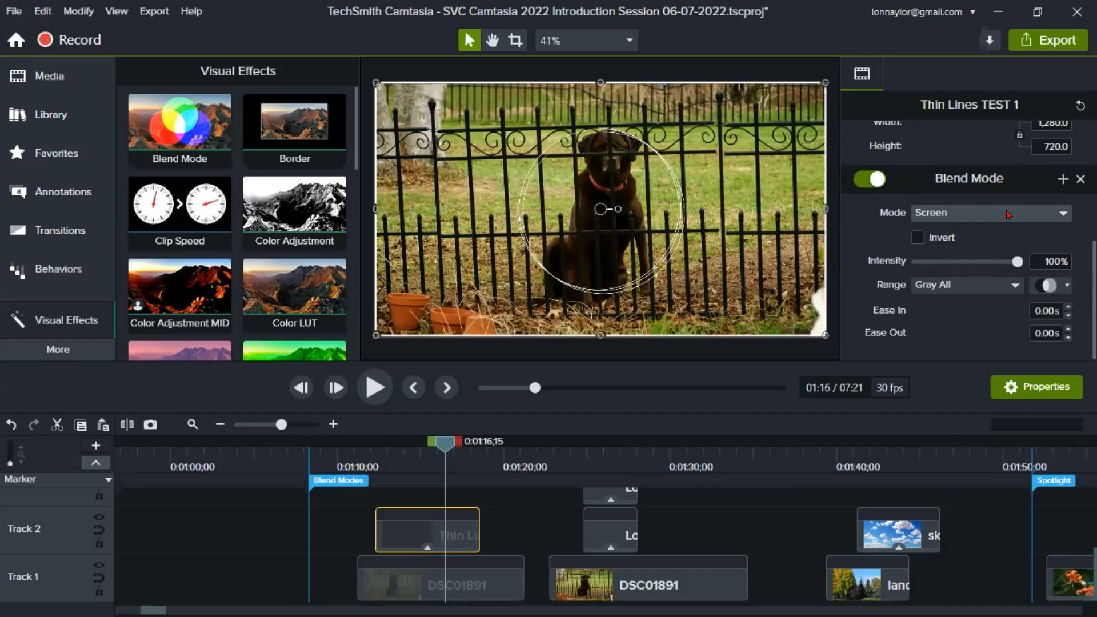
mouse_move(447, 449)
left_mouse_down()
mouse_move(383, 451)
mouse_move(440, 459)
left_mouse_up()
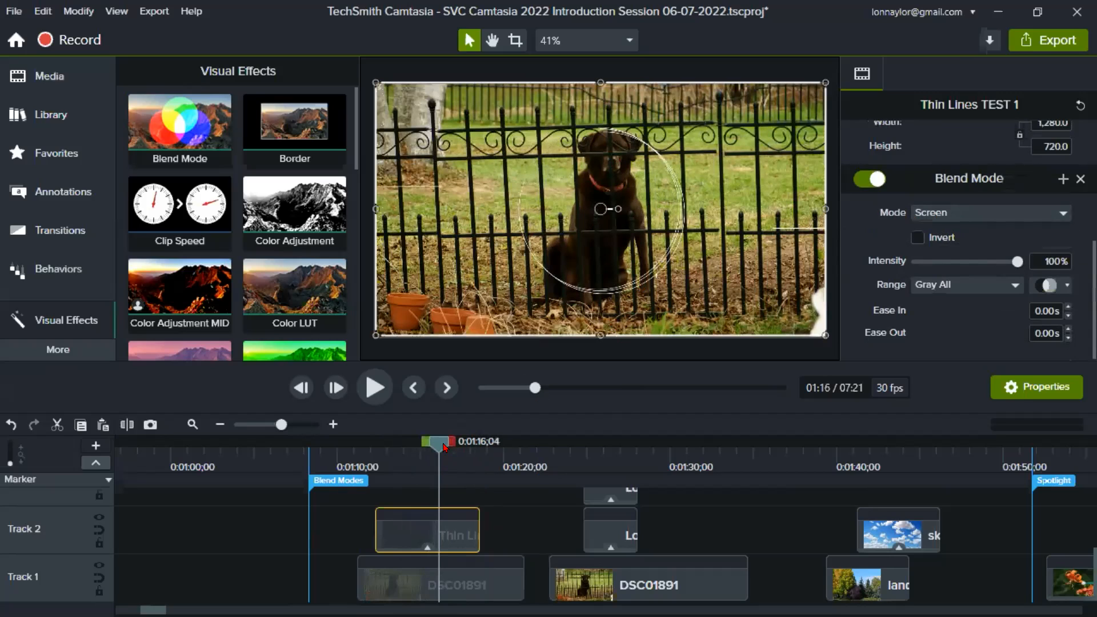
left_click_drag(440, 448, 414, 461)
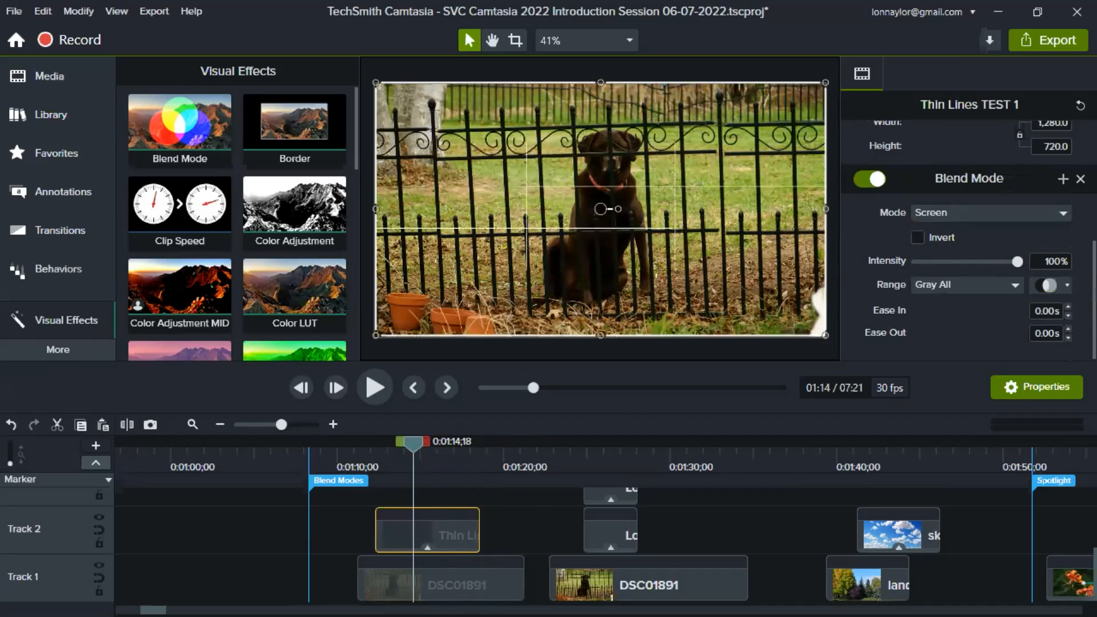
- Try the Invert option of the Thin Lines TEST 1 blend, preview it up to 0:01:15;22, and turn it off again
left_click(942, 239)
mouse_move(410, 447)
left_mouse_down()
mouse_move(391, 449)
mouse_move(430, 449)
left_mouse_up()
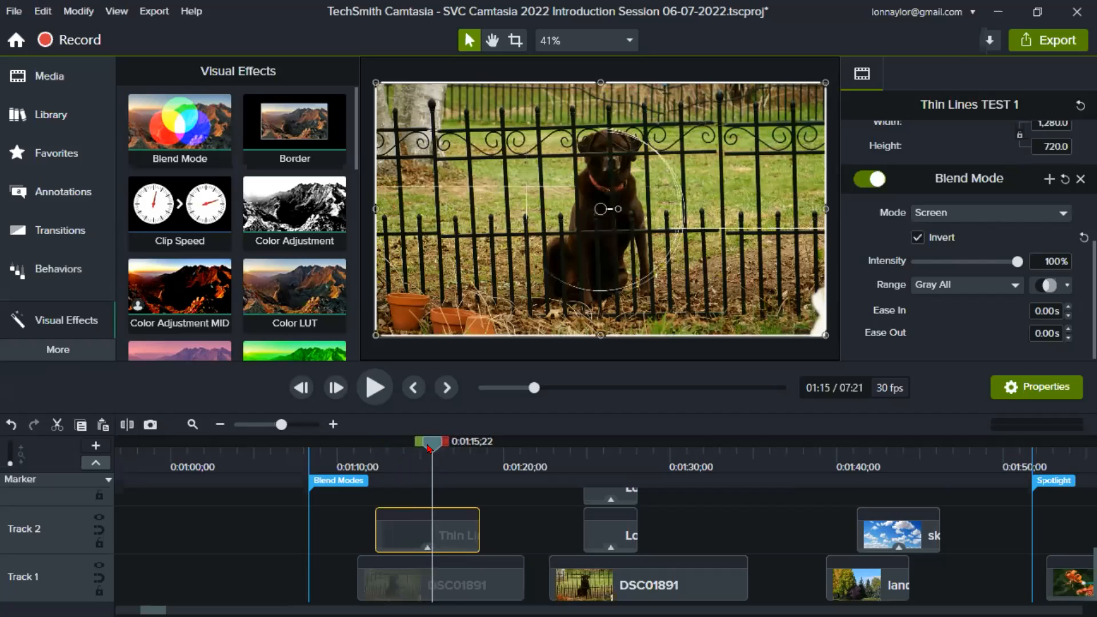
left_click(920, 236)
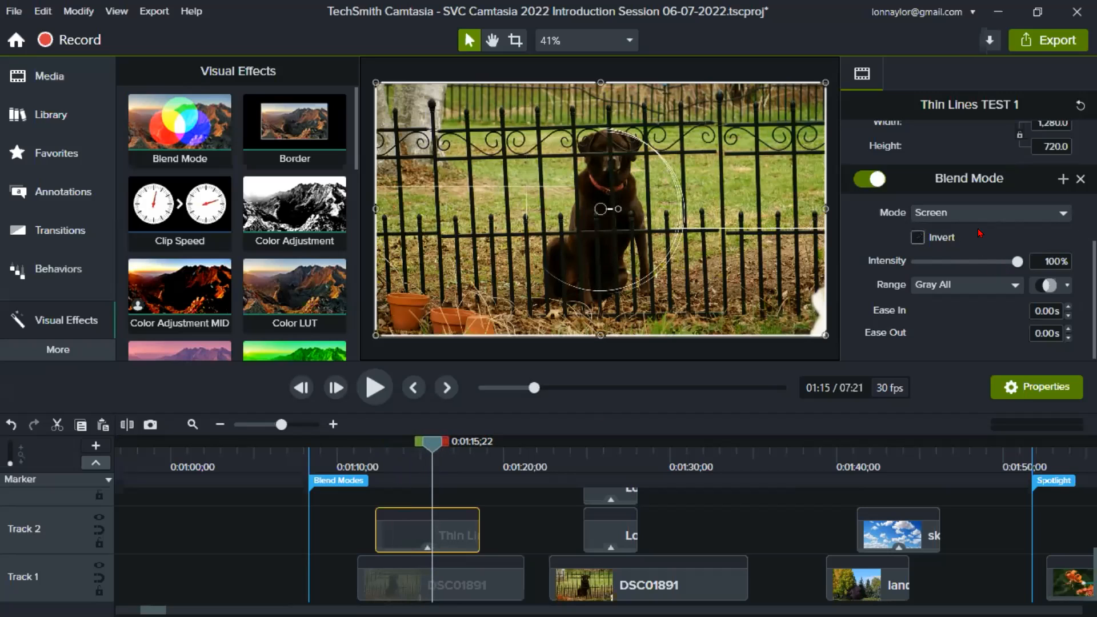
- Preview alternative blend modes such as Soft Light and Hard Mix on the Thin Lines TEST 1 clip, keeping Screen
left_click(1012, 216)
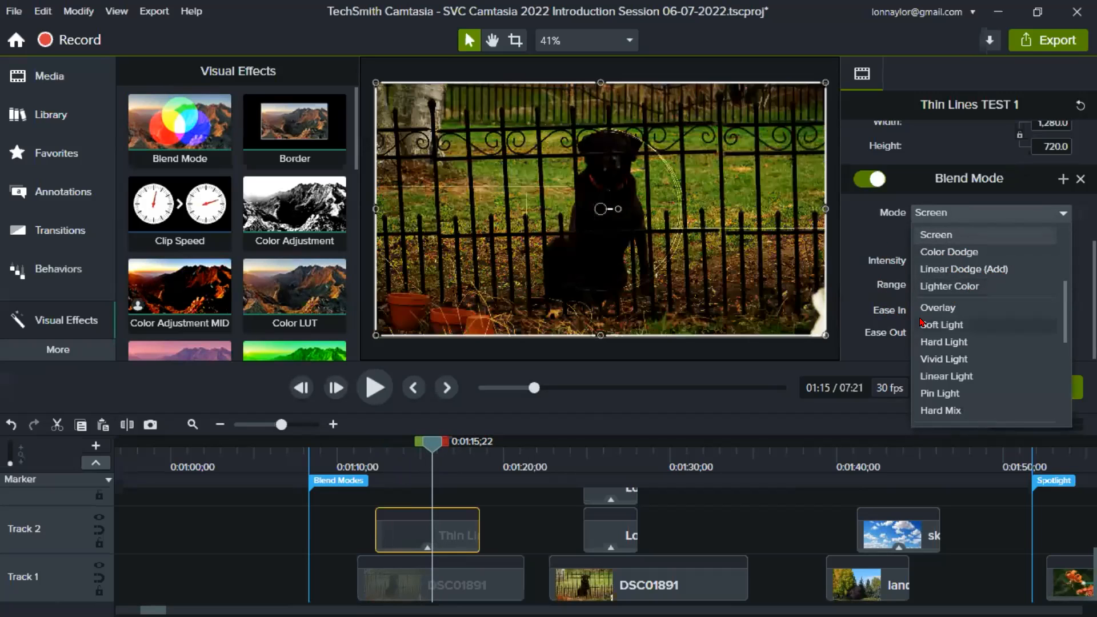
scroll(948, 342, "down", 2)
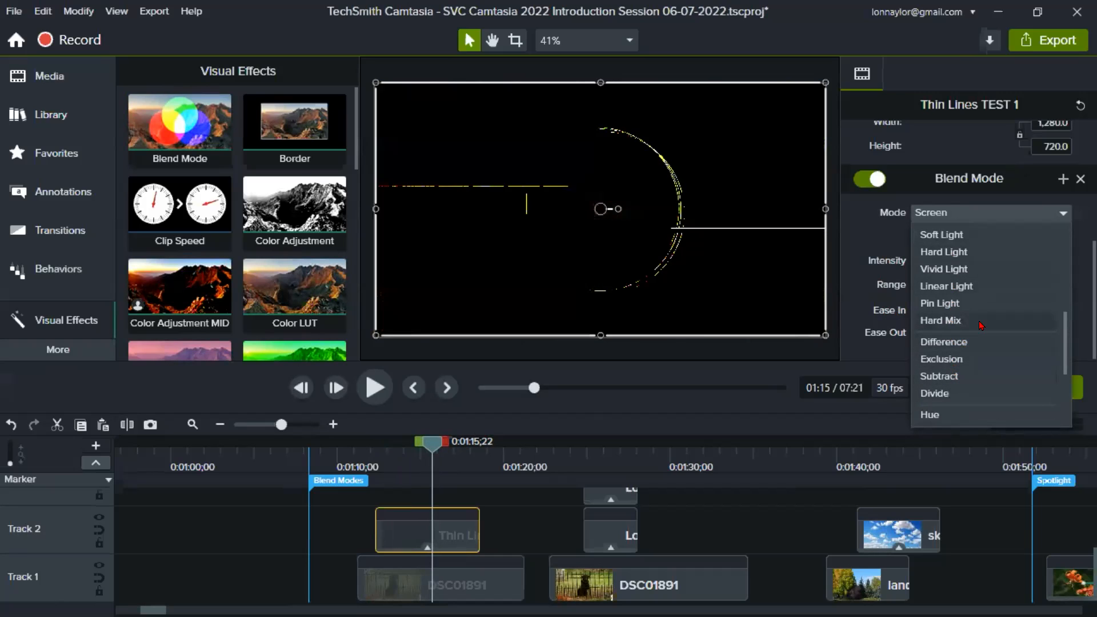
left_click_drag(1061, 337, 1050, 268)
scroll(1050, 268, "up", 3)
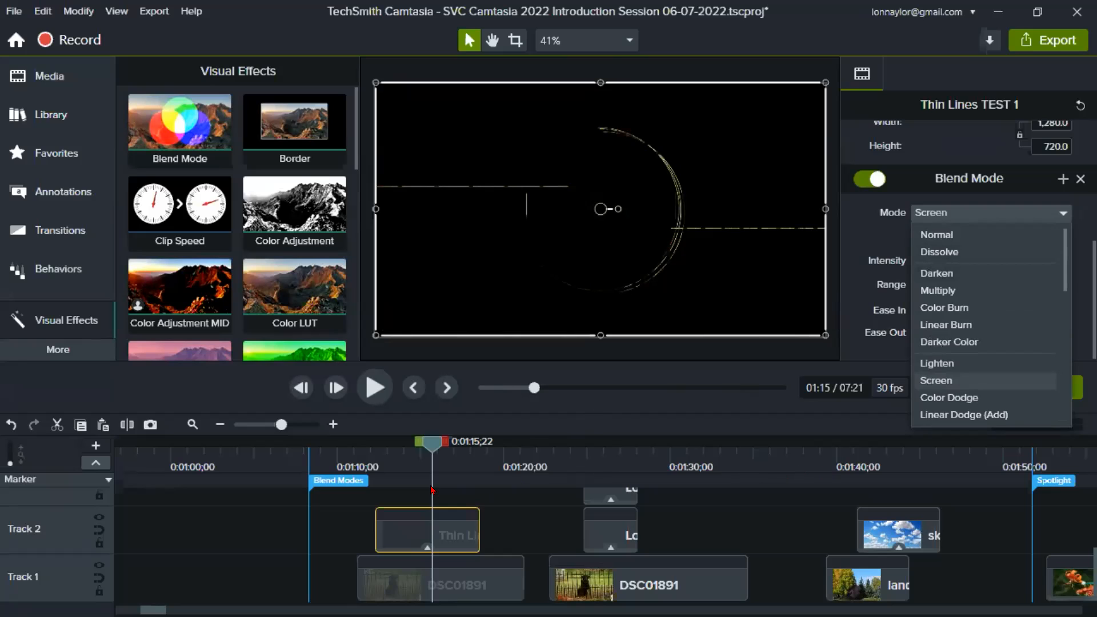
left_click(868, 240)
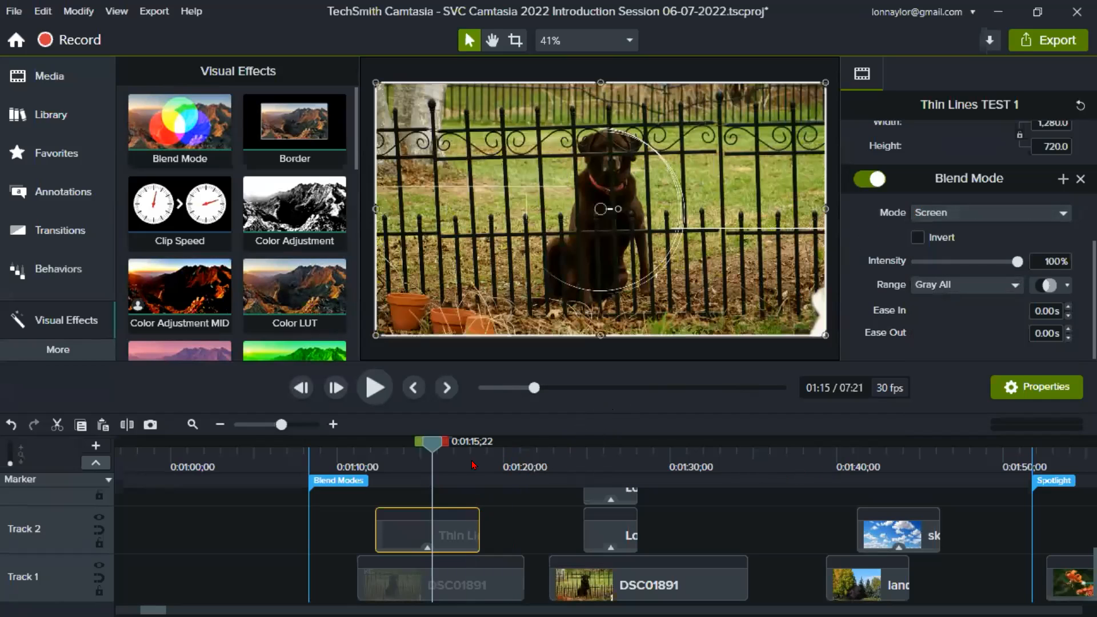
- Compare the Thin Lines TEST 1 clip at 0:01:17;14 with its Blend Mode effect disabled and re-enabled, leaving Intensity at 100%
mouse_move(456, 462)
left_mouse_down()
mouse_move(440, 462)
mouse_move(461, 463)
left_mouse_up()
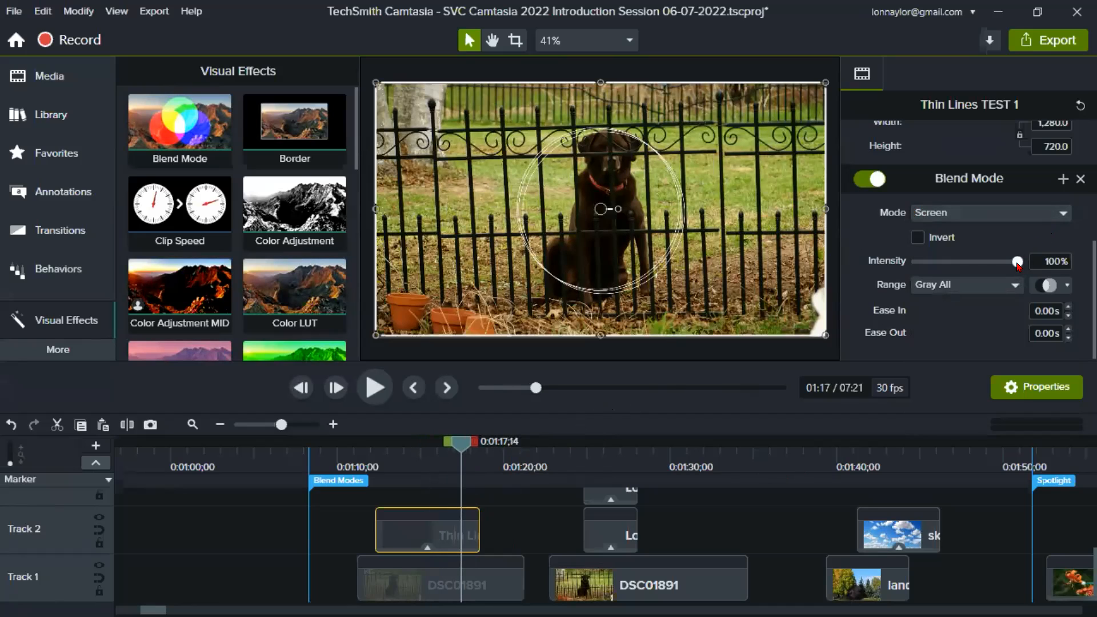
mouse_move(1020, 266)
left_mouse_down()
mouse_move(953, 264)
mouse_move(1023, 268)
left_mouse_up()
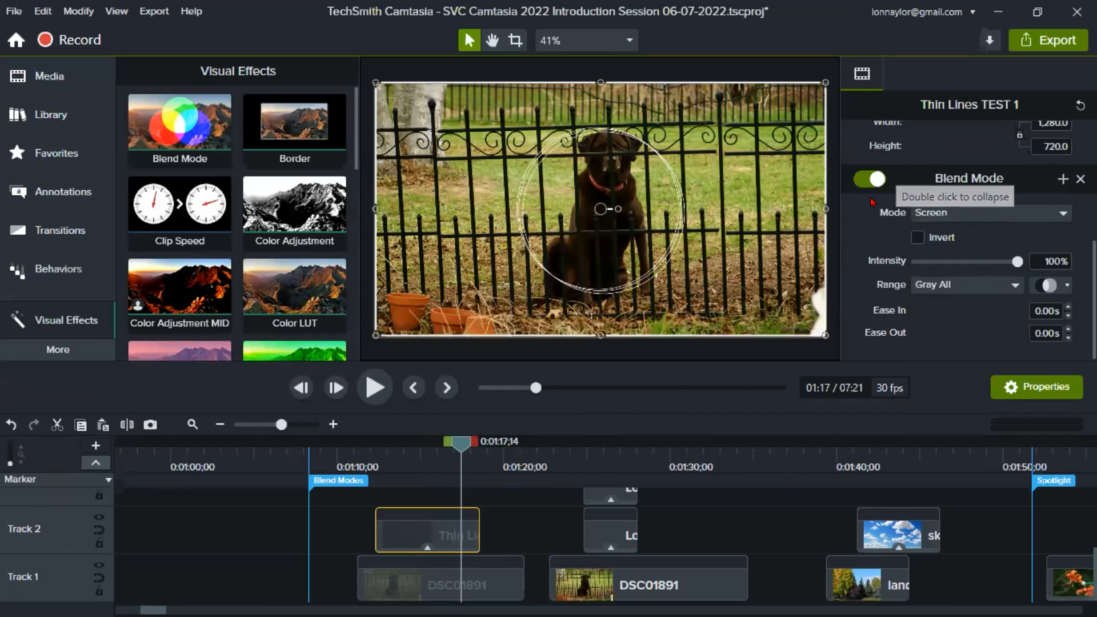
left_click(863, 182)
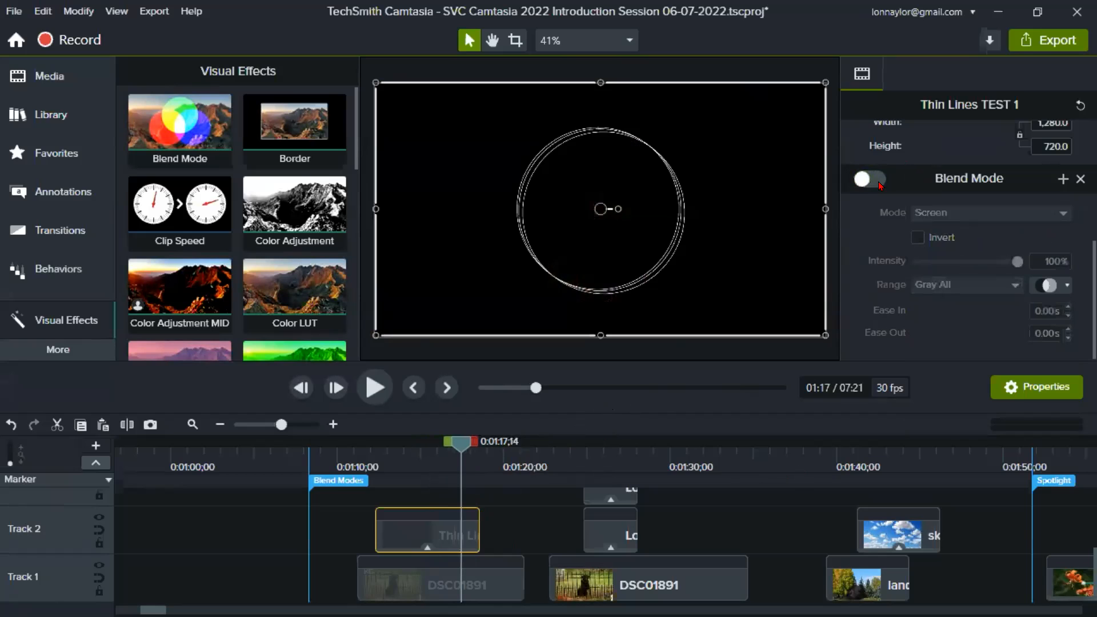
left_click(877, 181)
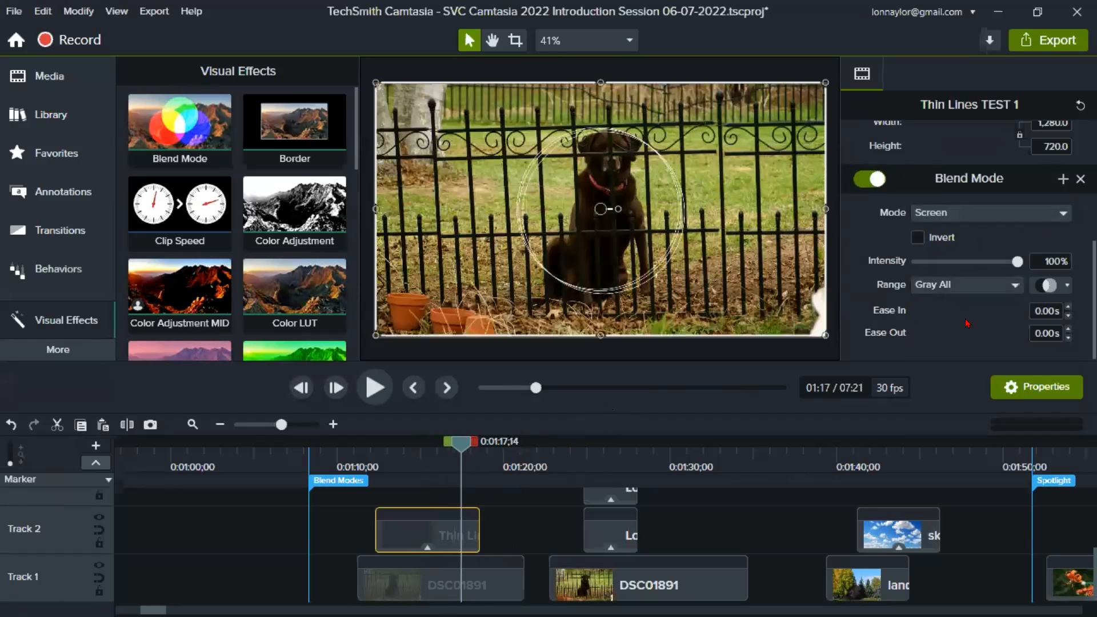
- Set the playhead at 0:01:23;14 on the second DSC01891 photo and enlarge the timeline area to show Tracks 3 and 4
left_click(559, 459)
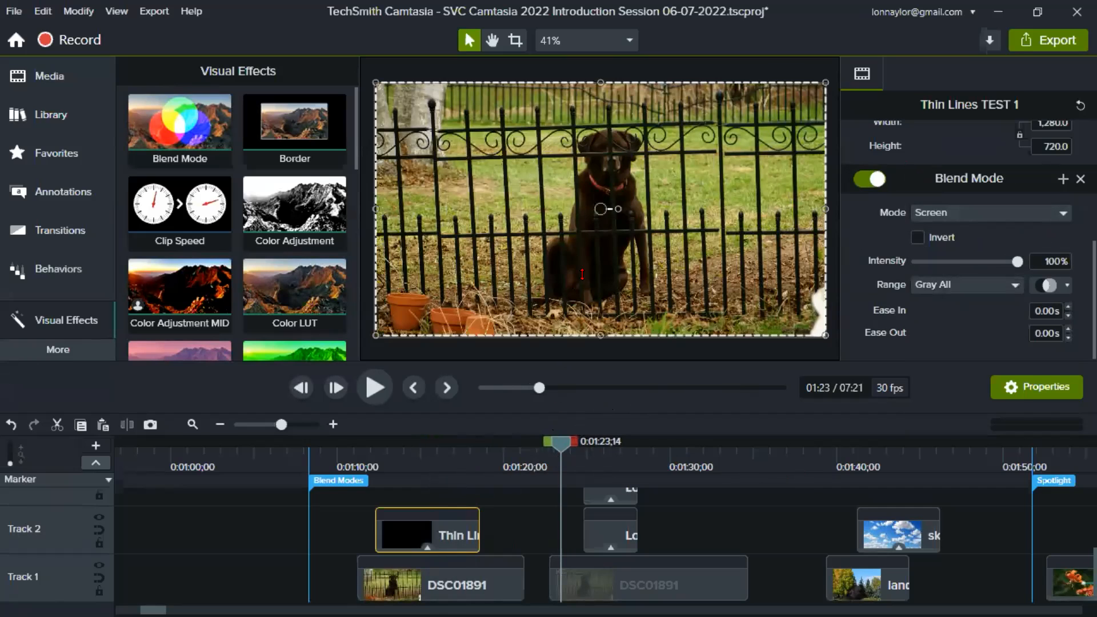
left_click_drag(583, 275, 584, 254)
left_click(703, 528)
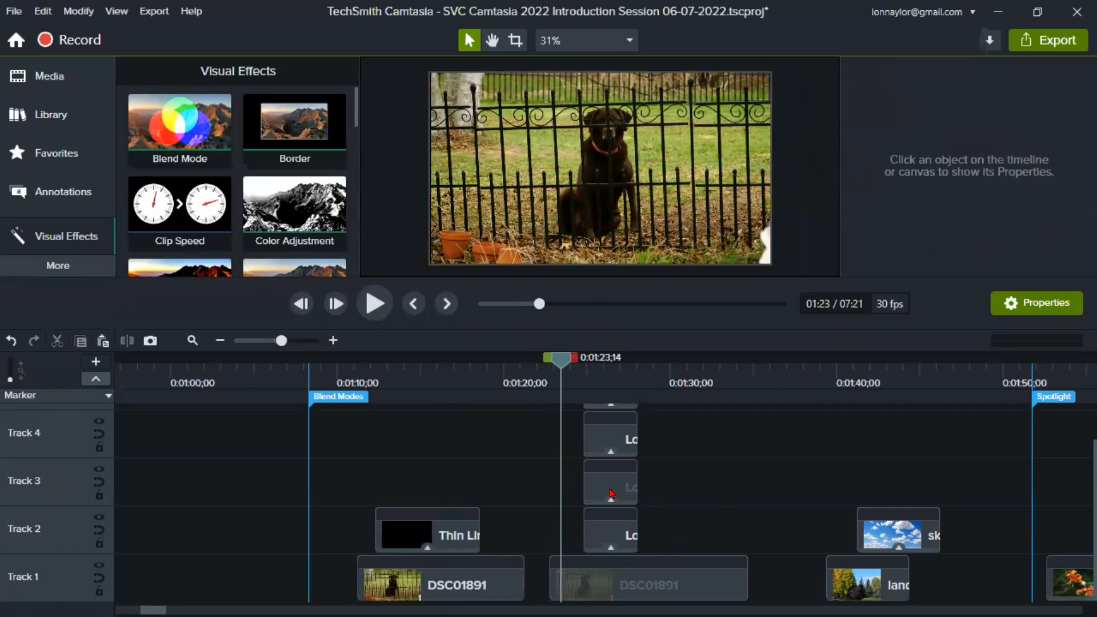
- Move the Lotus-001-Blend clip on Track 2 to start before the second DSC01891 photo and preview its opening frames around 0:01:22;05
left_click_drag(598, 529, 540, 528)
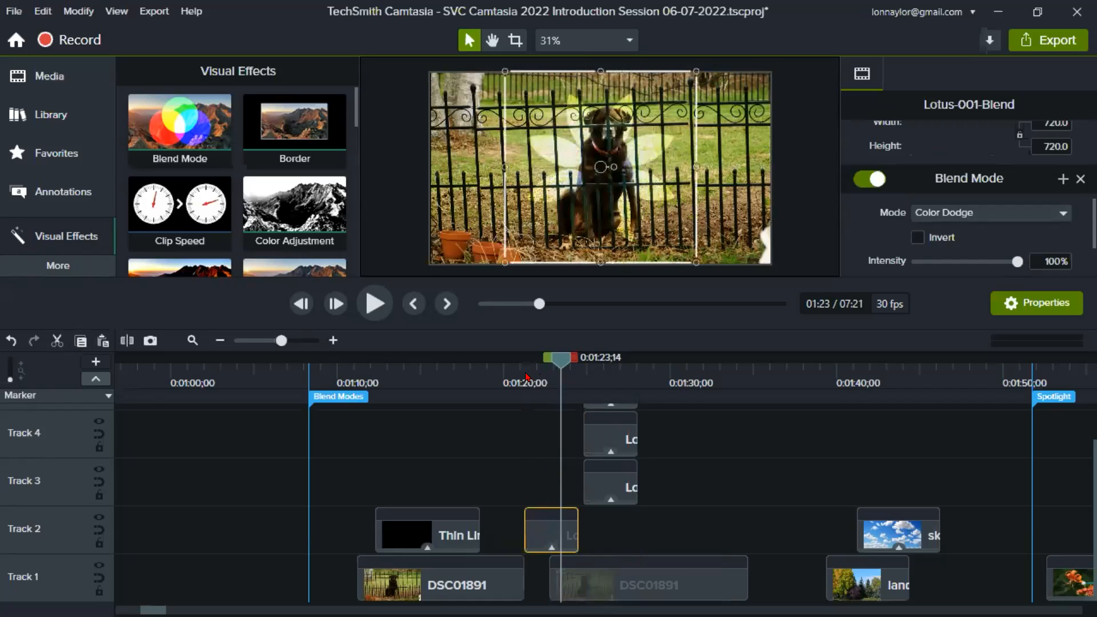
left_click(527, 376)
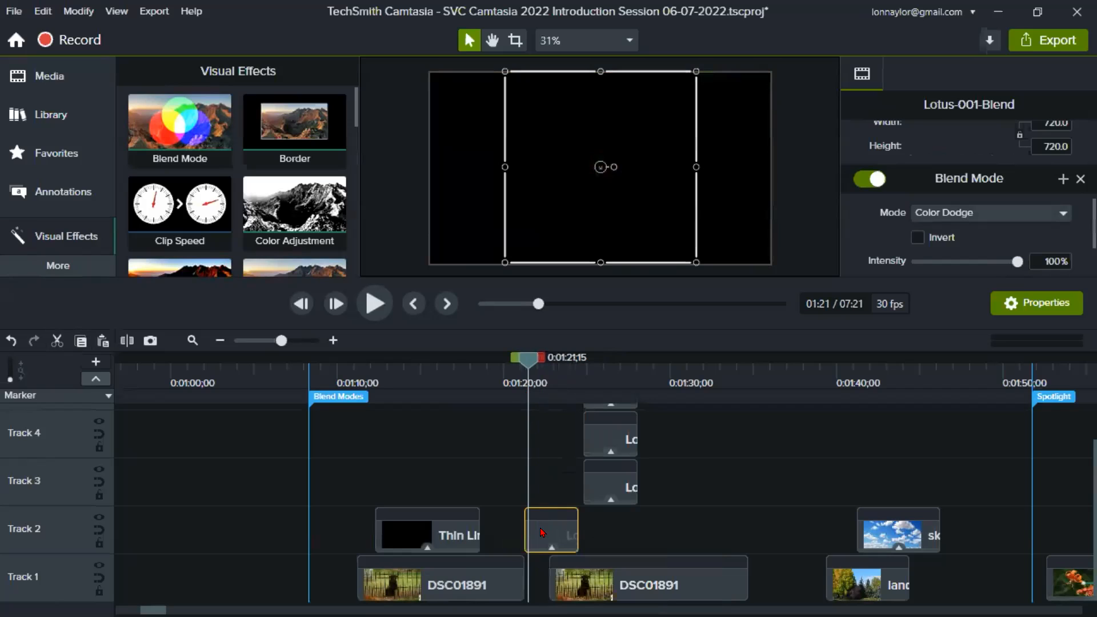
left_click_drag(529, 365, 540, 366)
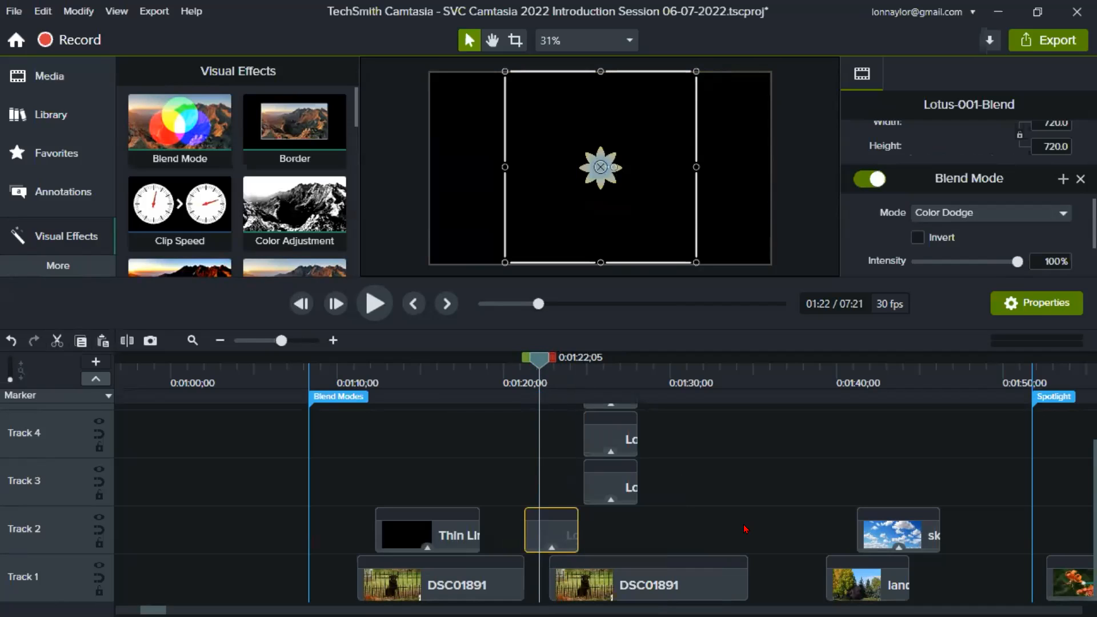
left_click_drag(538, 363, 541, 367)
- Move the second DSC01891 photo later on Track 1, clear of the lotus clip, and preview the lotus alone at 0:01:22;27
left_click_drag(646, 580, 701, 580)
mouse_move(539, 363)
left_mouse_down()
mouse_move(519, 365)
mouse_move(554, 382)
mouse_move(552, 363)
left_mouse_up()
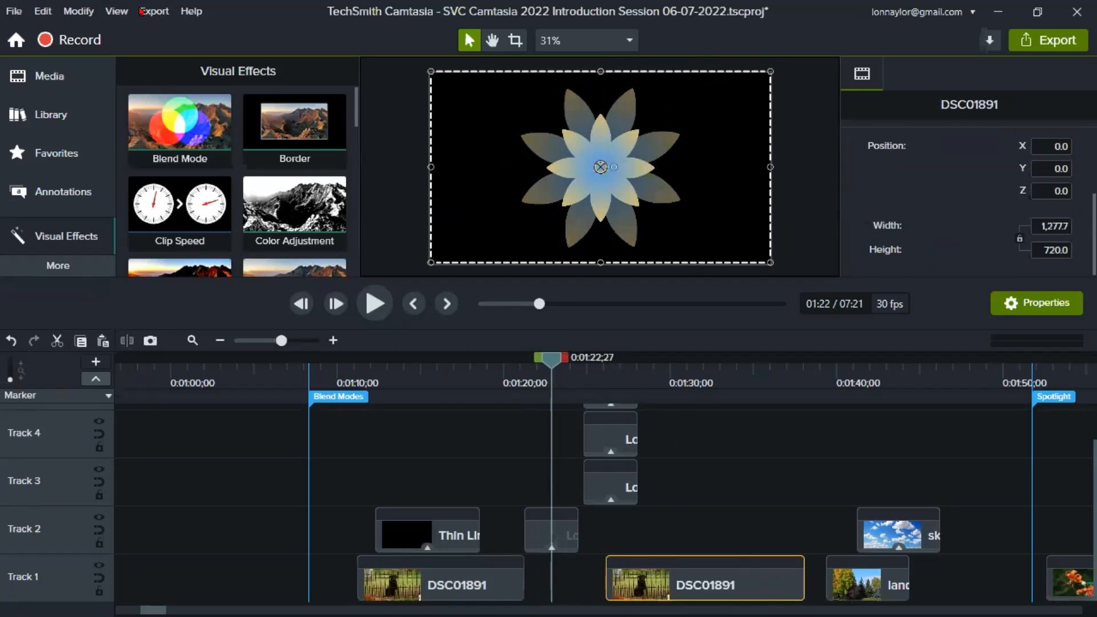
left_click_drag(552, 361, 552, 362)
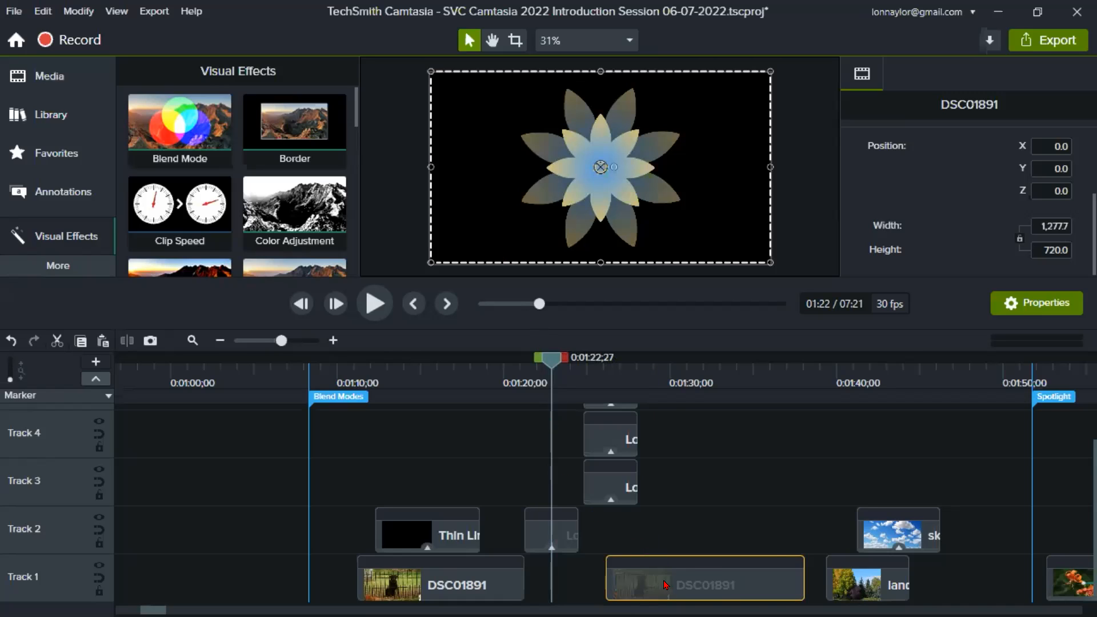
- Slide the second DSC01891 photo beneath the Lotus-001-Blend clip to preview the blend, and move it back to start where that clip ends
left_click_drag(718, 584, 637, 584)
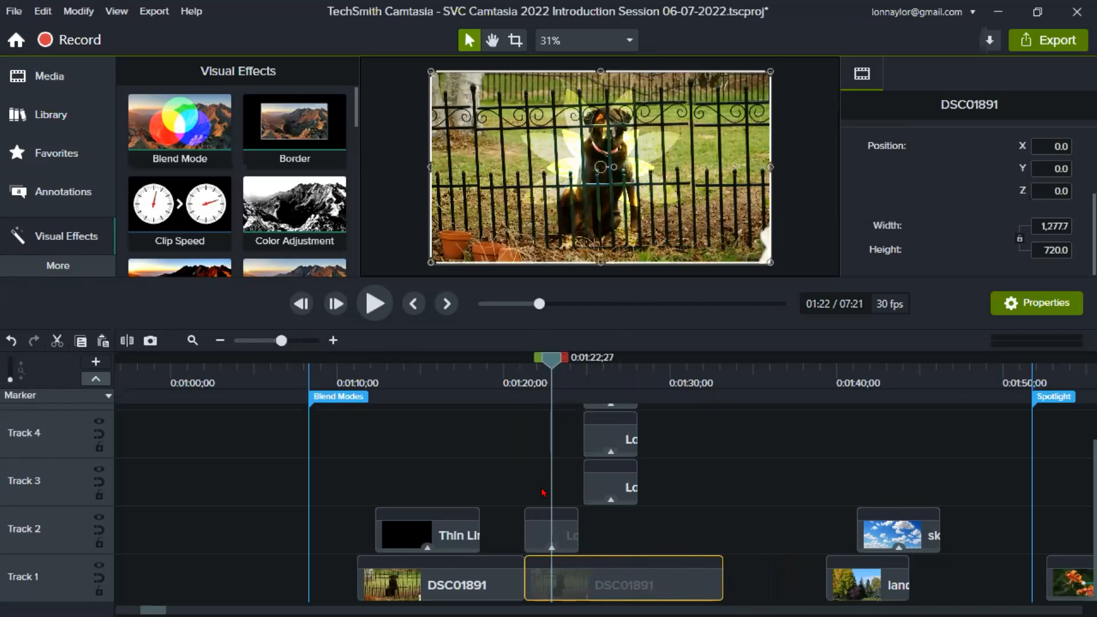
left_click(566, 535)
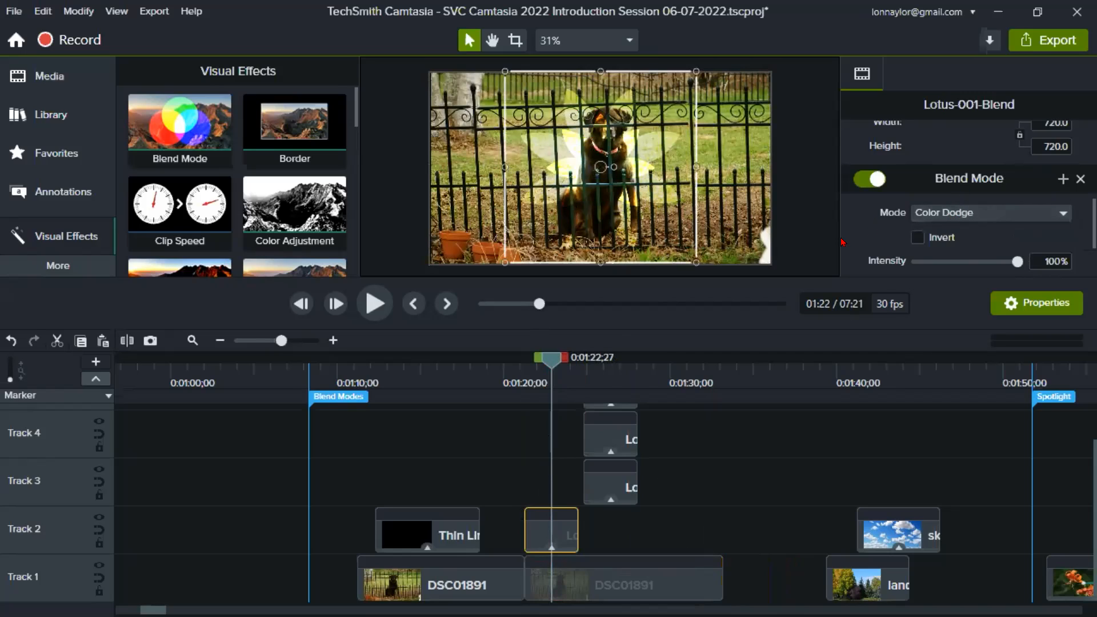
left_click_drag(623, 593, 681, 574)
left_click_drag(524, 370, 552, 378)
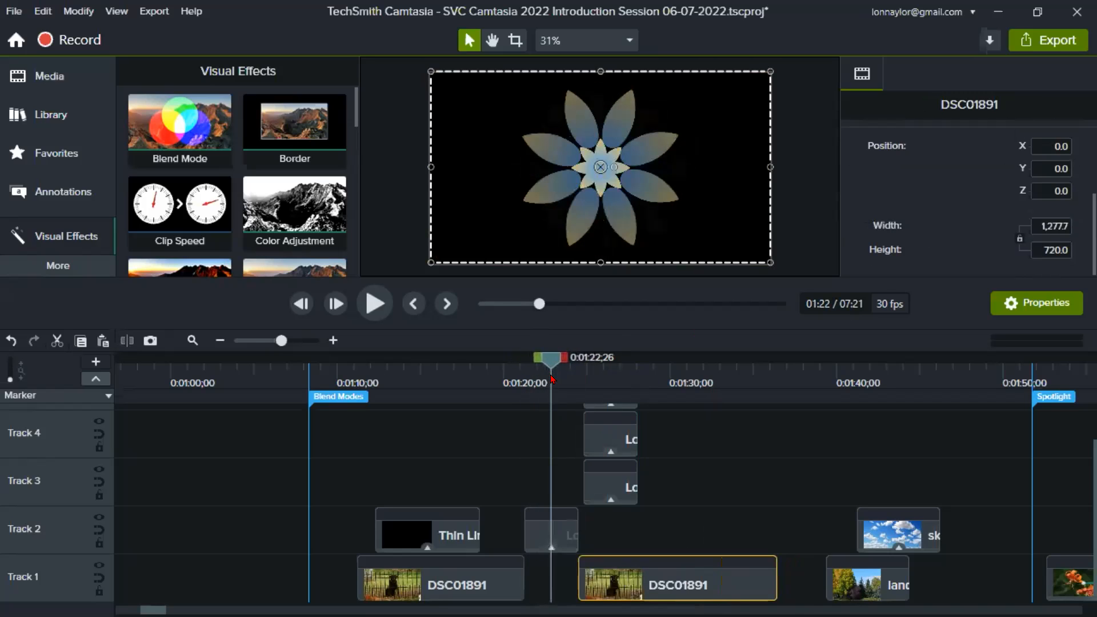
- Compare the Lotus-001-Blend clip on Track 2 with Blend Mode disabled and re-enabled around 0:01:22;17
left_click(556, 529)
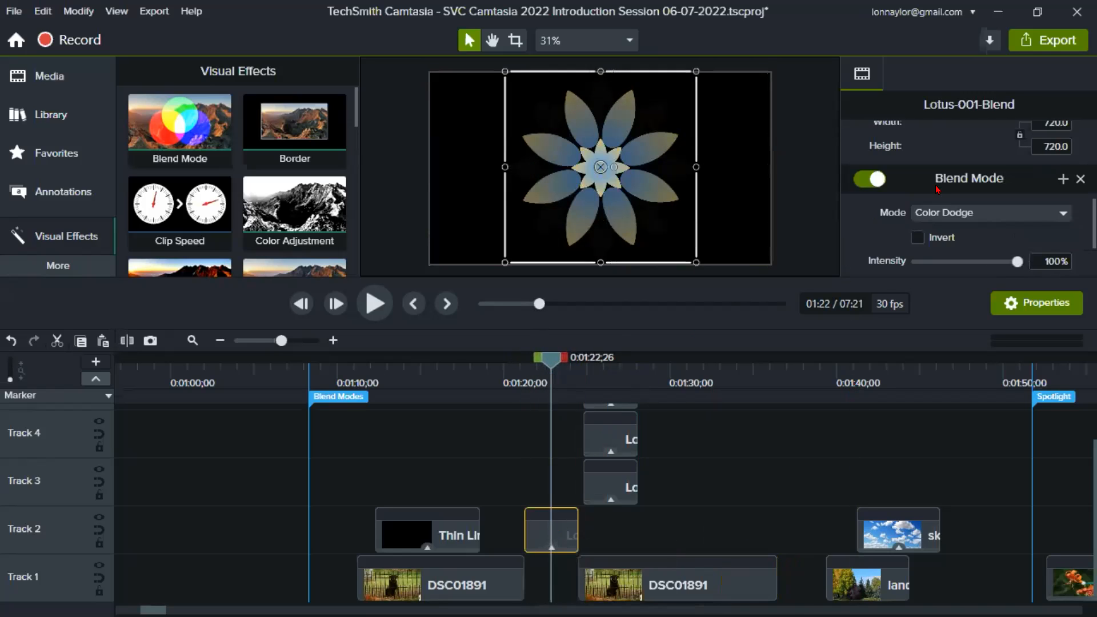
left_click(857, 183)
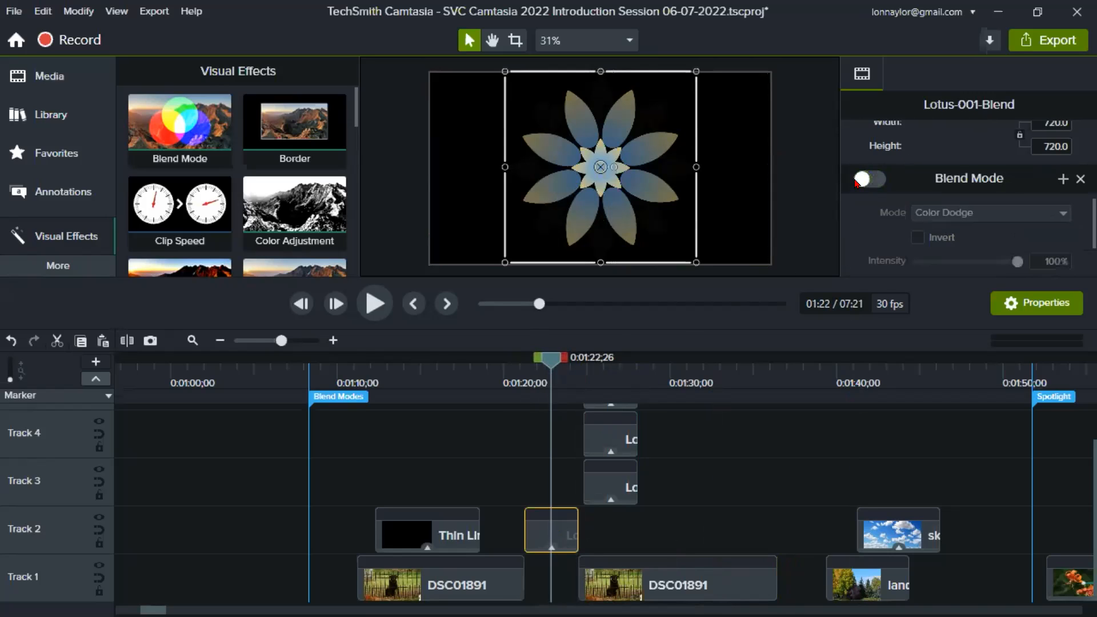
left_click_drag(552, 362, 544, 365)
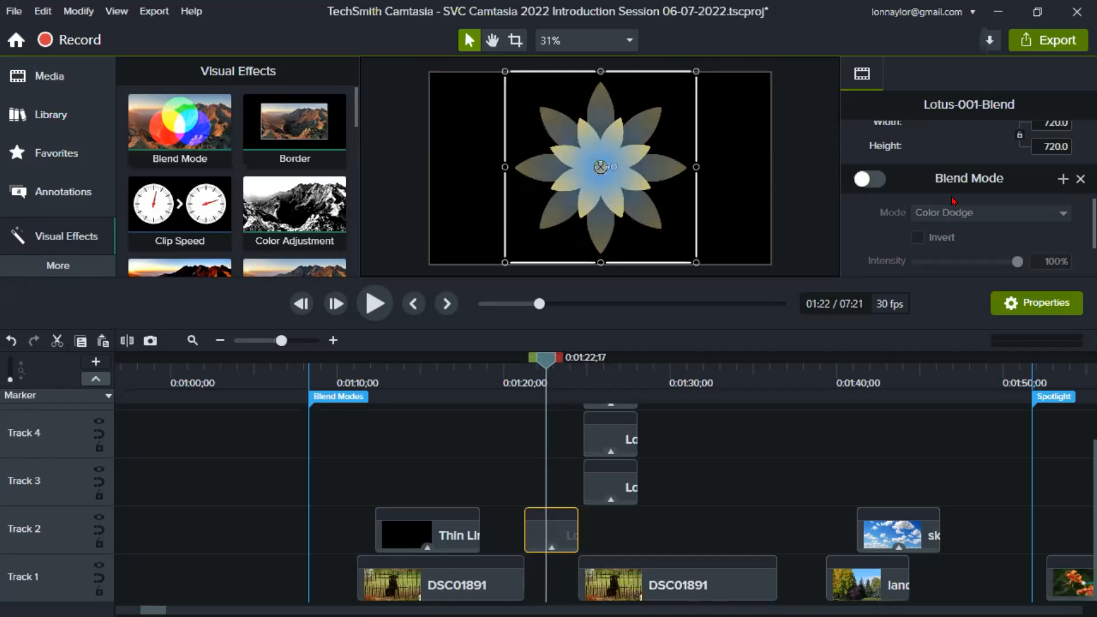
left_click(871, 180)
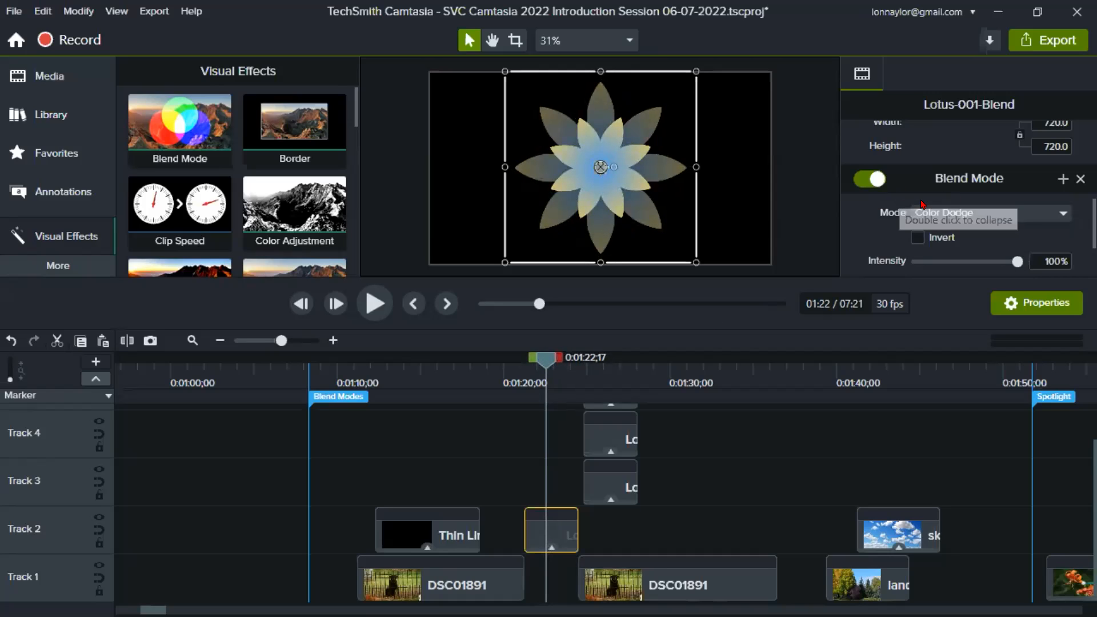
- Review the available blend modes for the Track 2 lotus clip, keeping Color Dodge selected
left_click(924, 213)
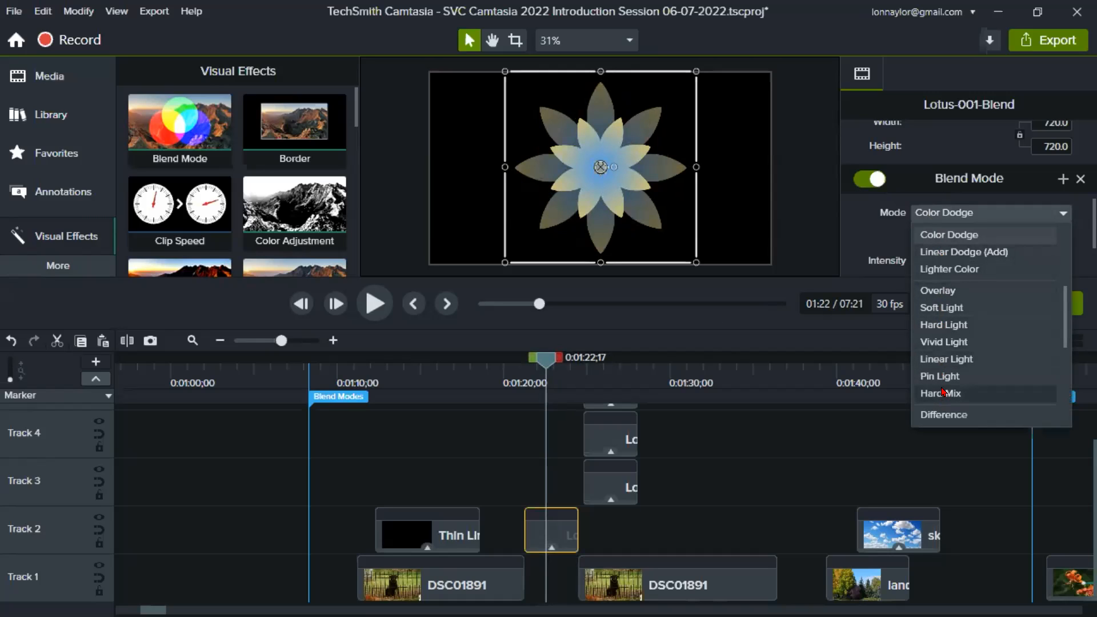
scroll(946, 320, "up", 3)
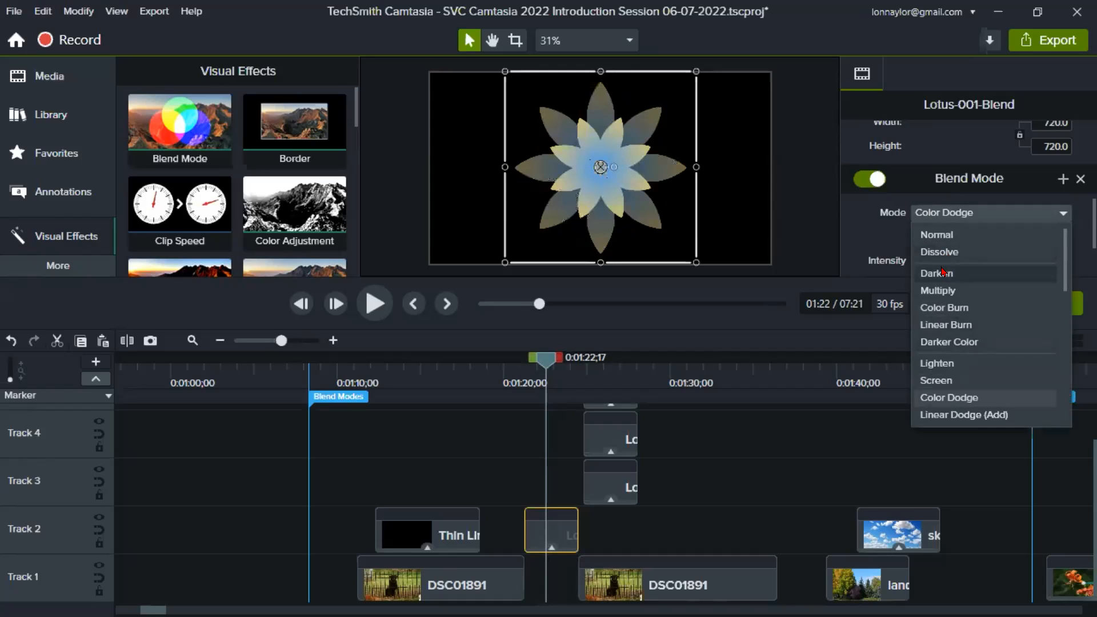
left_click(1025, 215)
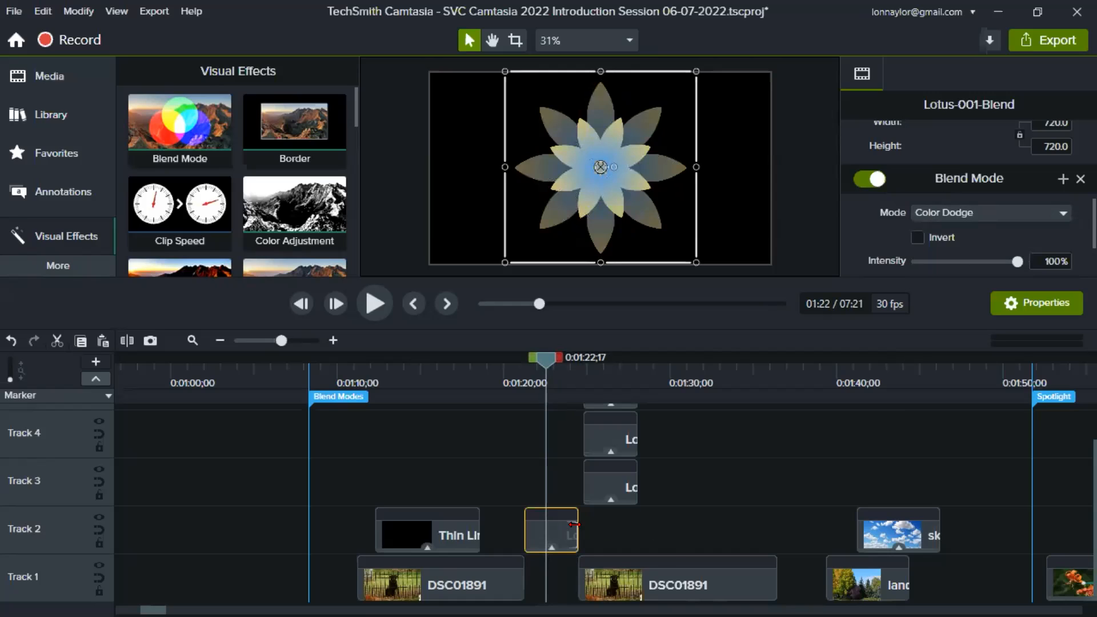
- Move the Track 2 lotus clip over the second photo and spread the Track 3, 4 and 5 lotus clips progressively later, Track 5 starting at 0:01:32;26
left_click_drag(649, 531, 627, 530)
left_click_drag(630, 490, 686, 490)
left_click_drag(631, 439, 711, 439)
left_click(607, 543)
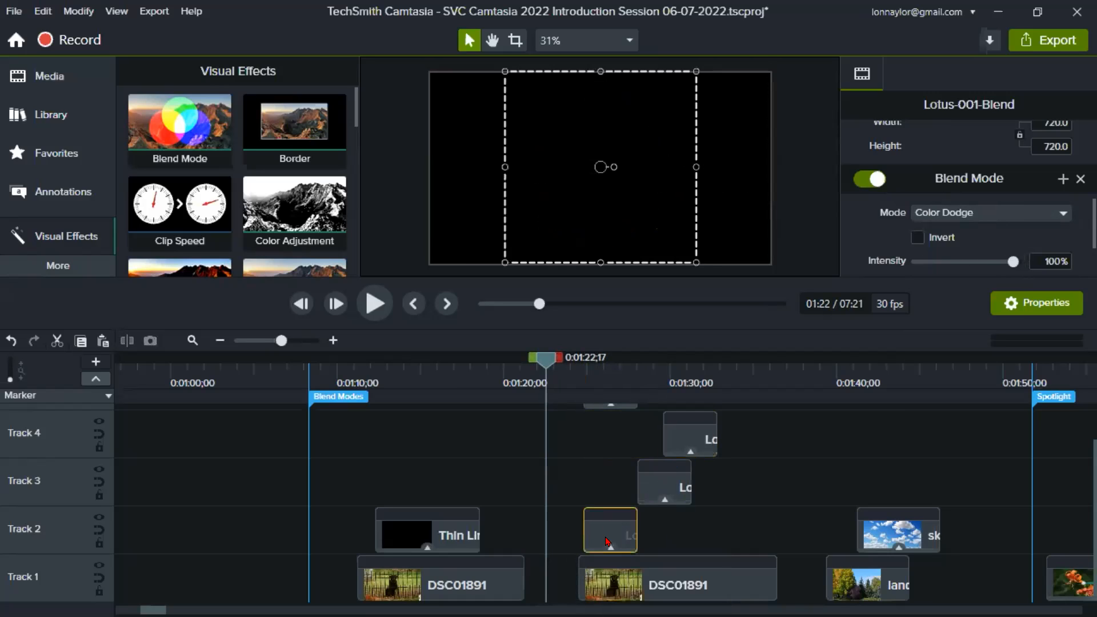
scroll(621, 450, "up", 1)
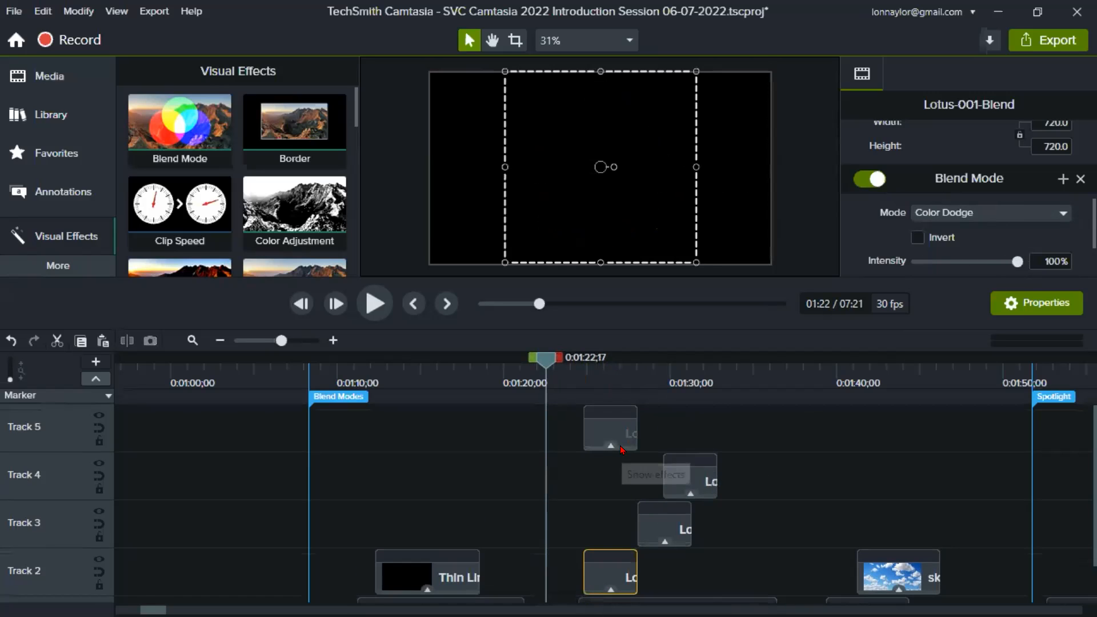
left_click_drag(621, 434, 746, 434)
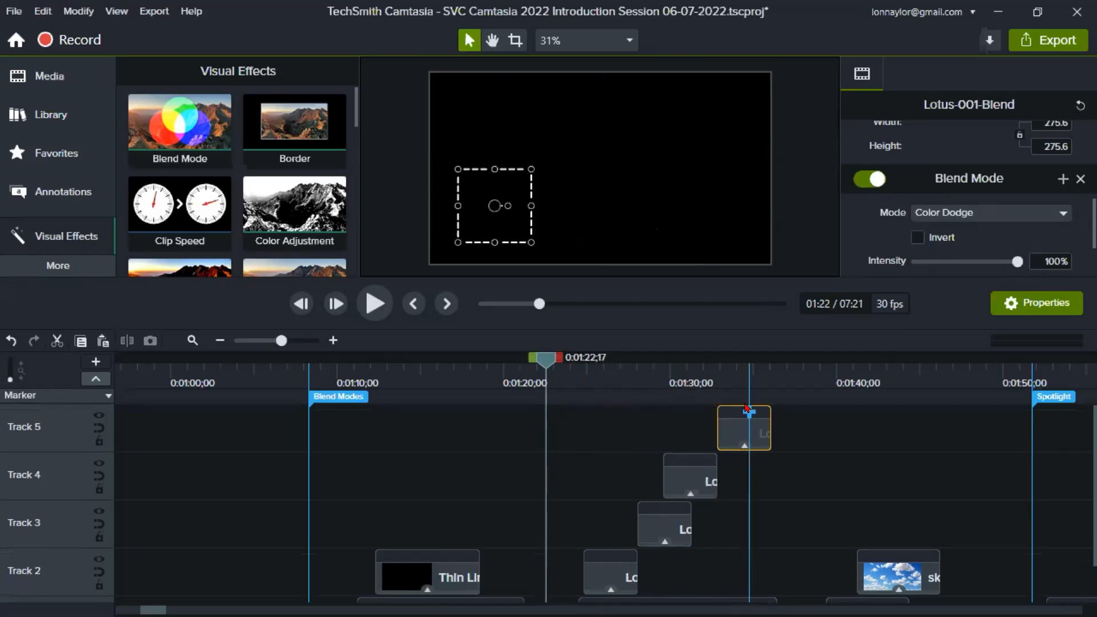
- Preview the separate lotus overlays above the second DSC01891 photo at 0:01:34;16, 0:01:31;18 and 0:01:28;26
left_click(746, 382)
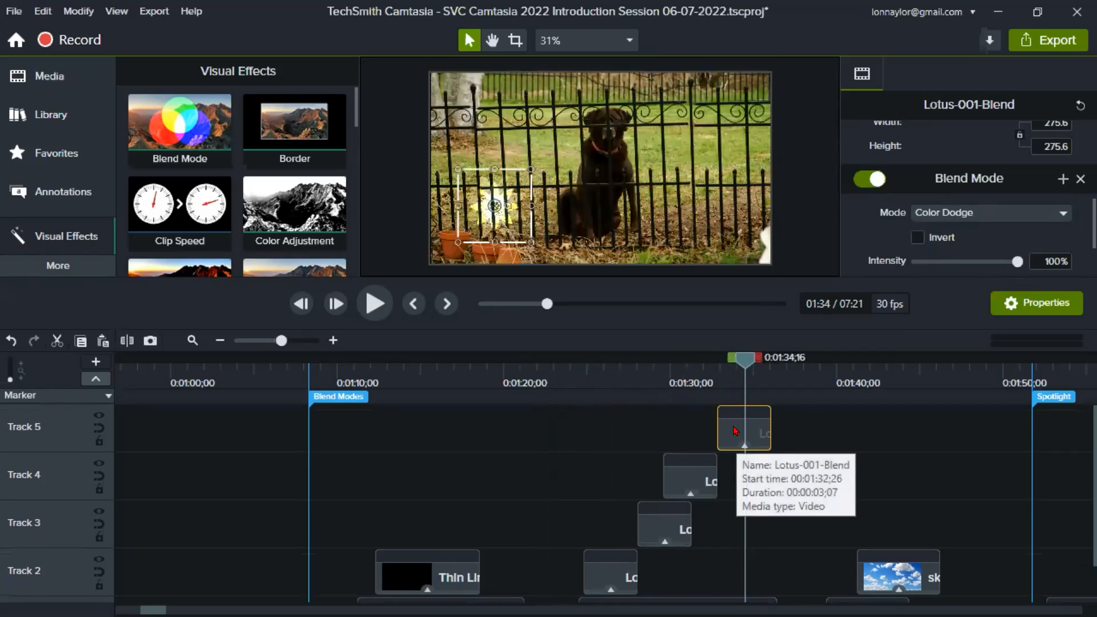
left_click(694, 376)
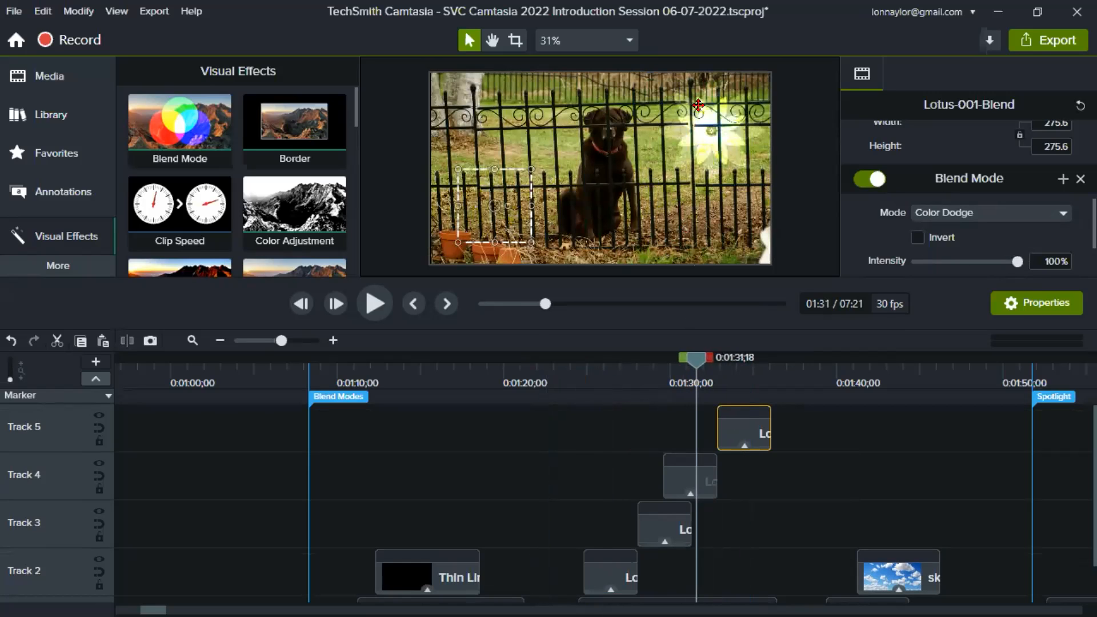
left_click(649, 378)
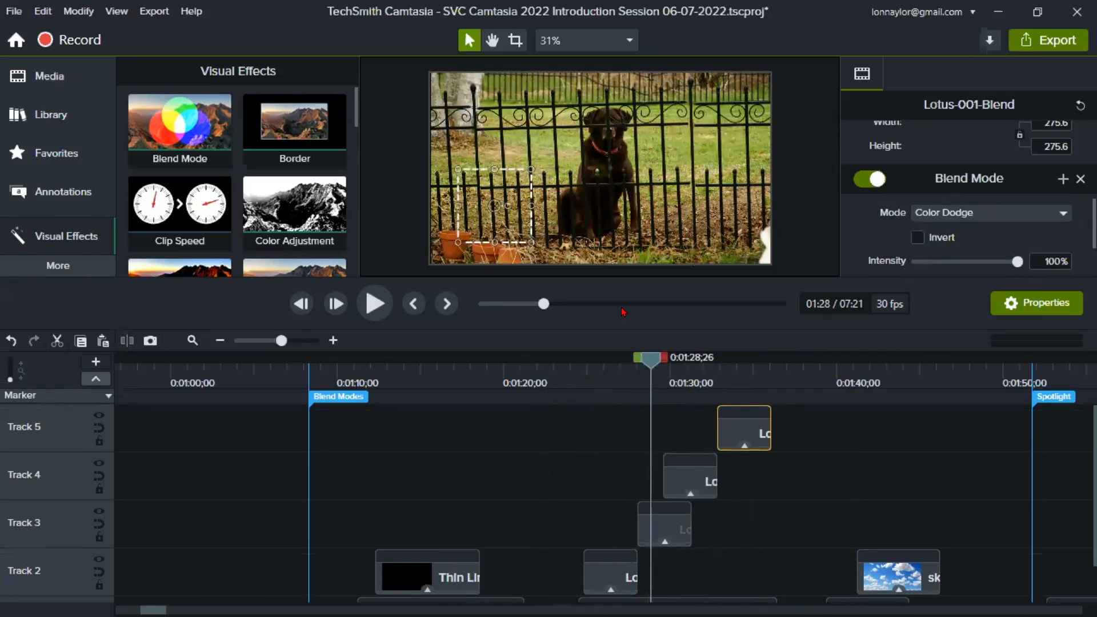
- Move the Track 3 lotus clip into line with the Track 2 clip and stagger the Track 4 and Track 5 clips slightly later, overlapping
left_click_drag(677, 531, 624, 530)
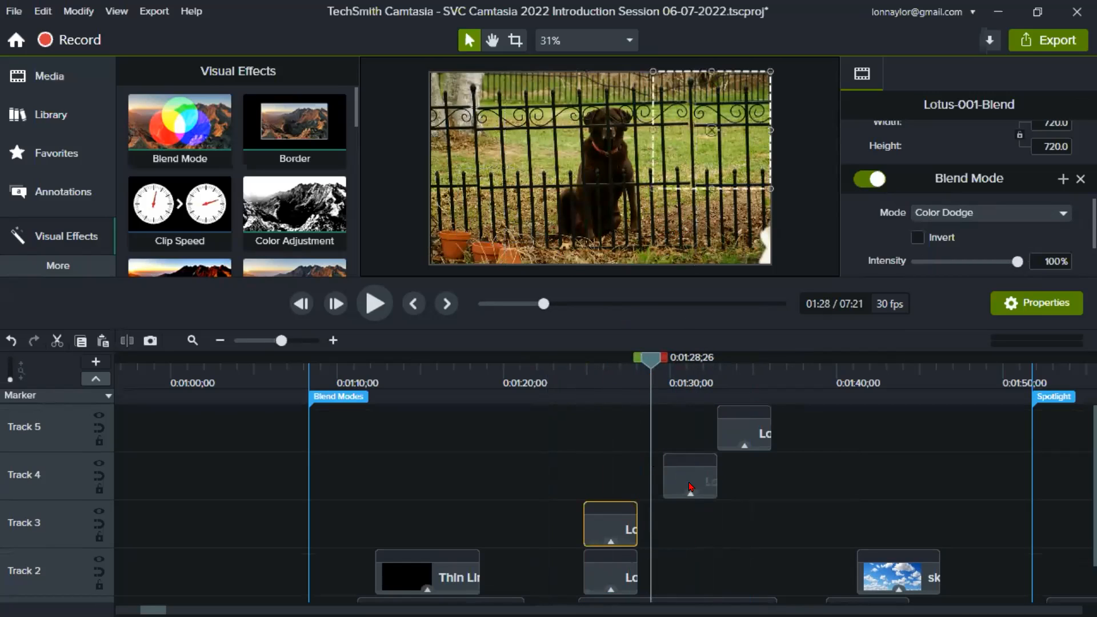
left_click_drag(684, 487, 607, 480)
left_click_drag(747, 435, 635, 435)
left_click_drag(621, 498, 624, 479)
left_click(611, 478)
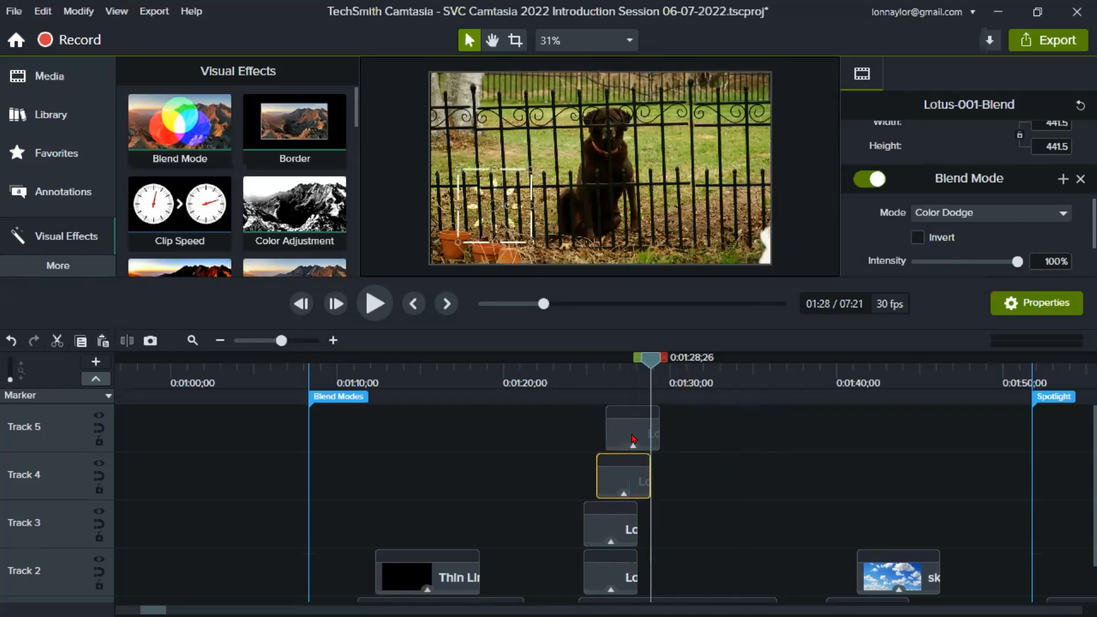
left_click_drag(634, 439, 652, 439)
- Set the playhead at 0:01:24;26 and move the second DSC01891 photo slightly earlier so it starts ahead of the lotus clips
left_click(582, 372)
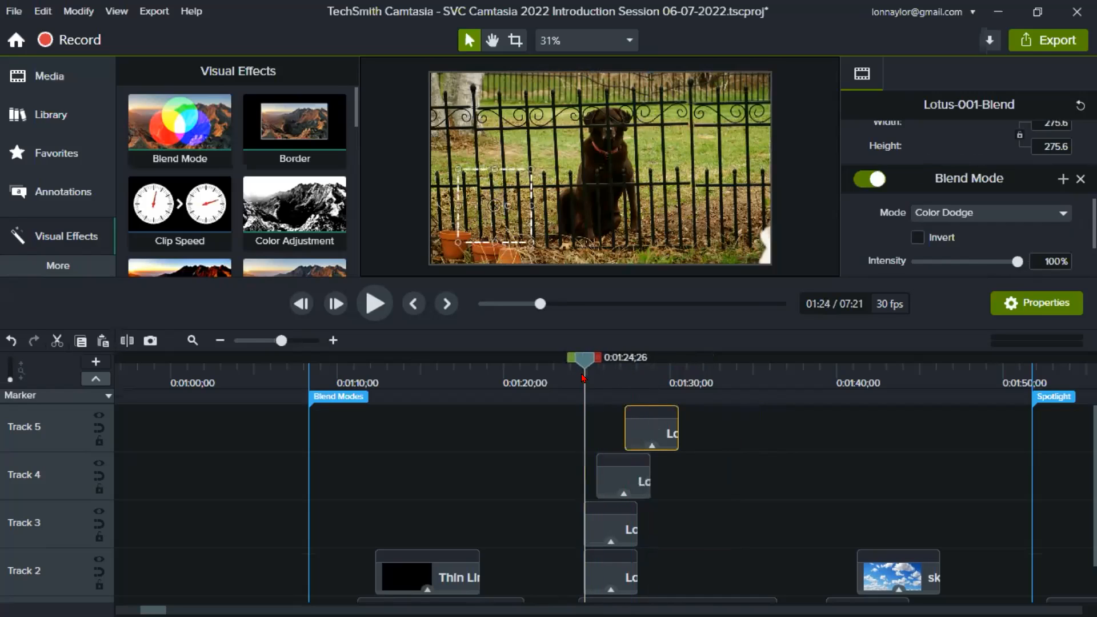
scroll(777, 545, "down", 1)
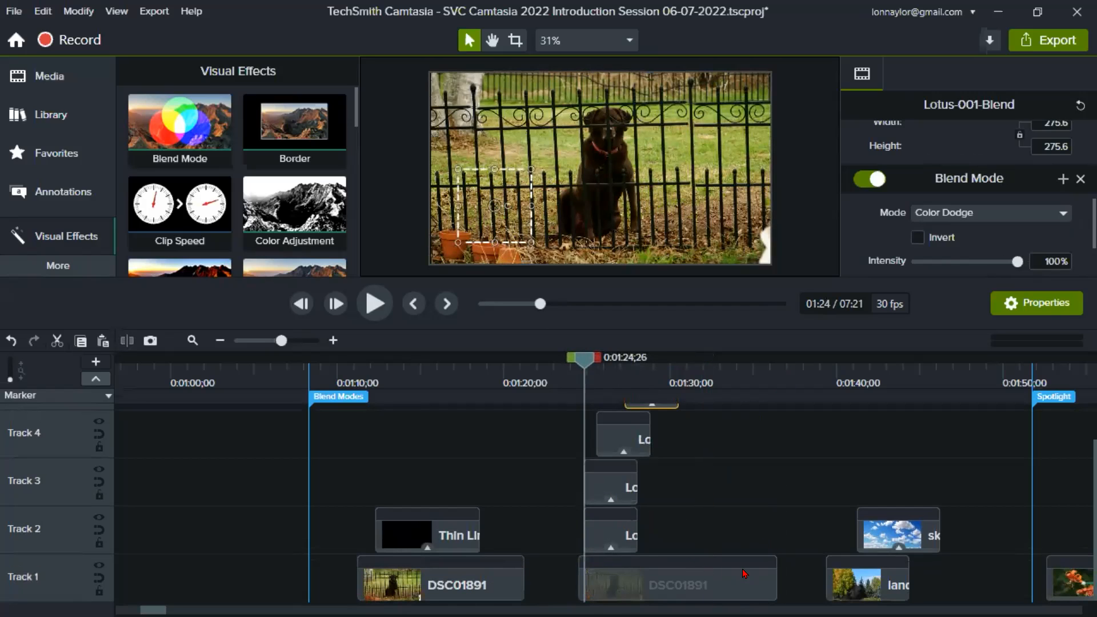
left_click(732, 573)
left_click_drag(732, 572, 717, 572)
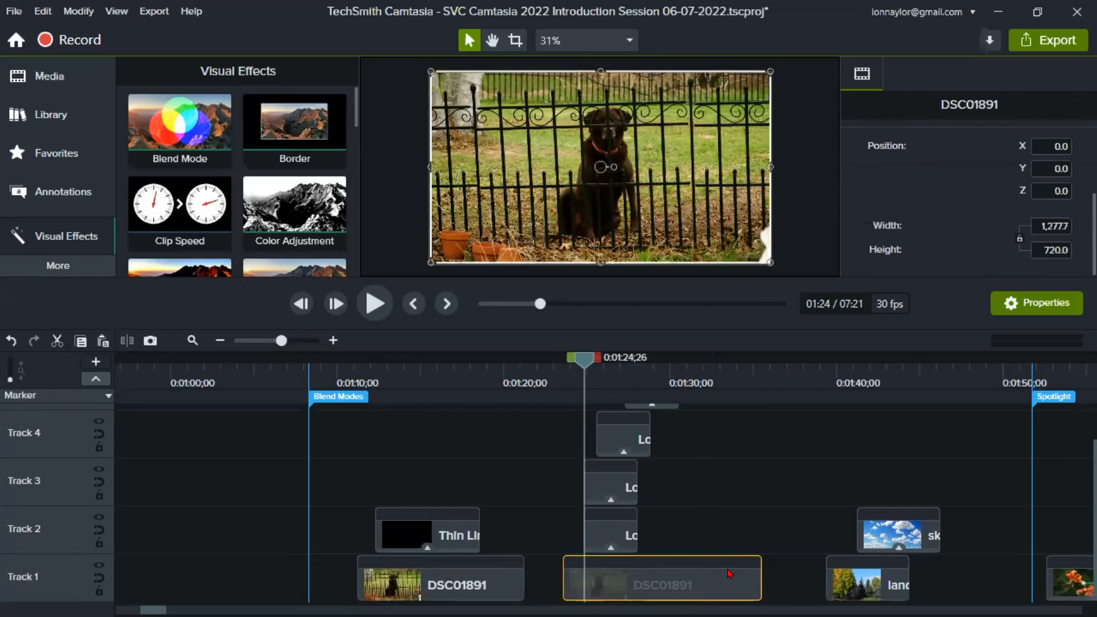
- Enlarge the preview area and play the overlapping lotus overlays on the second photo from 0:01:23;23 to about 0:01:31;14
left_click(566, 377)
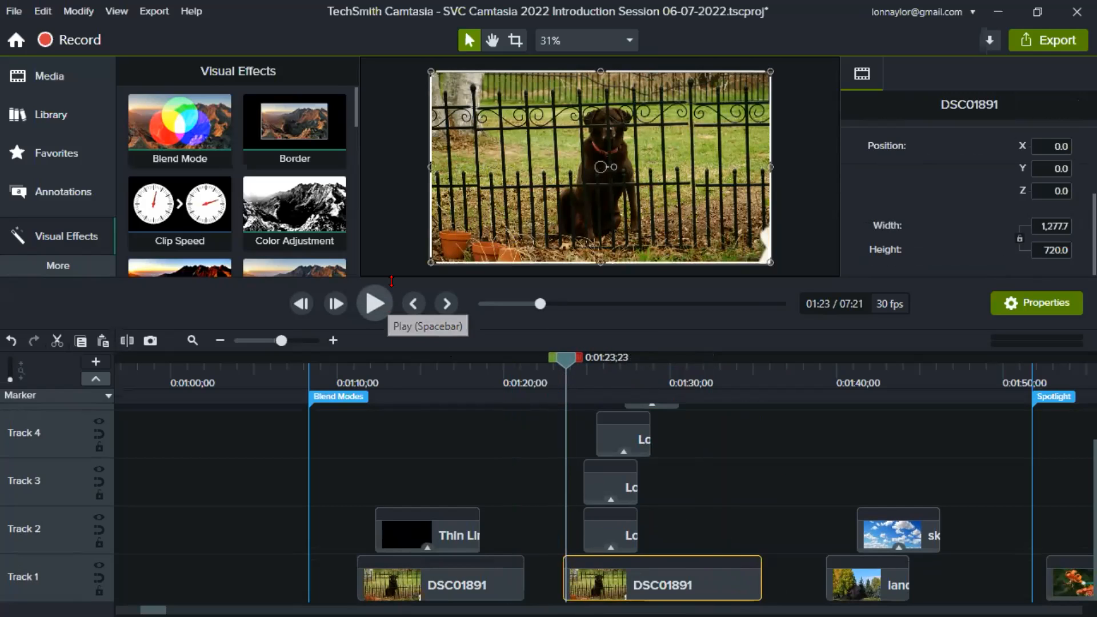
left_click_drag(392, 280, 389, 452)
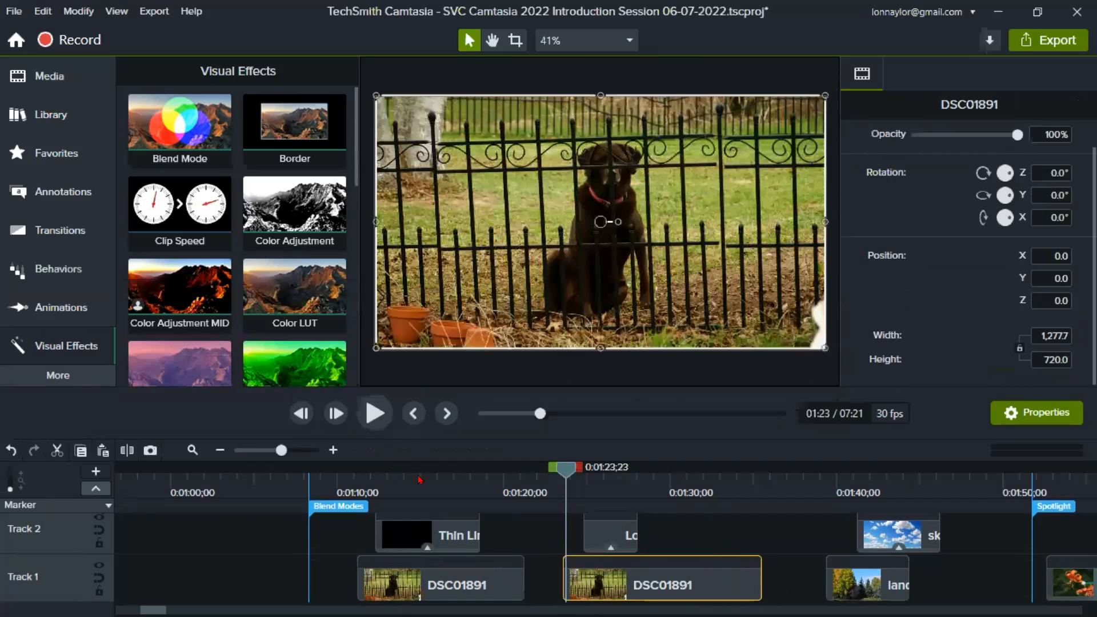
left_click(375, 413)
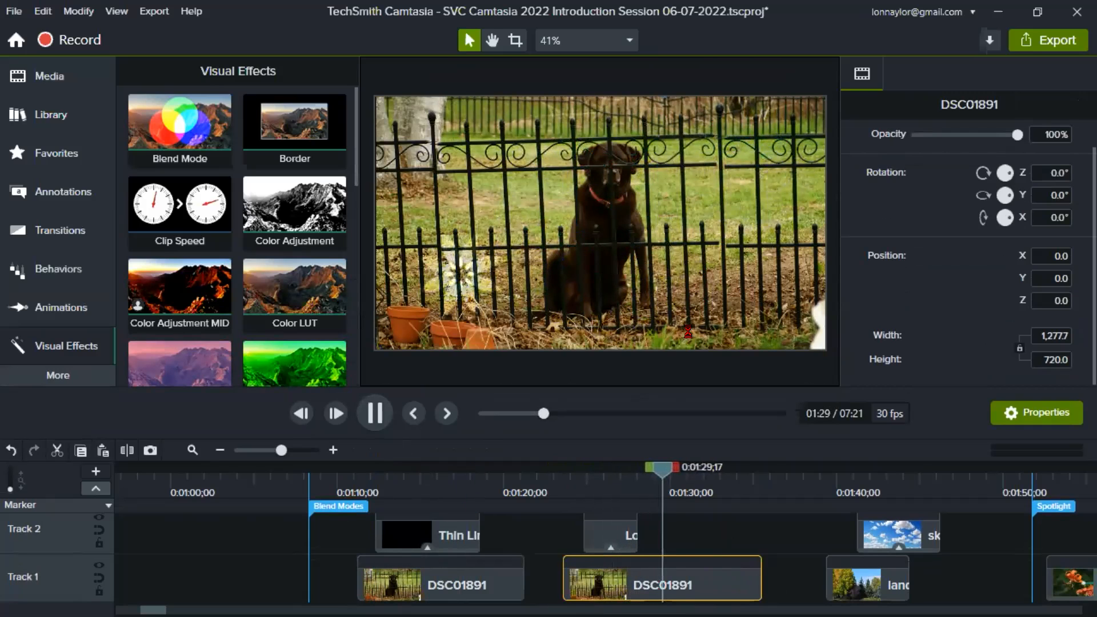
left_click(374, 412)
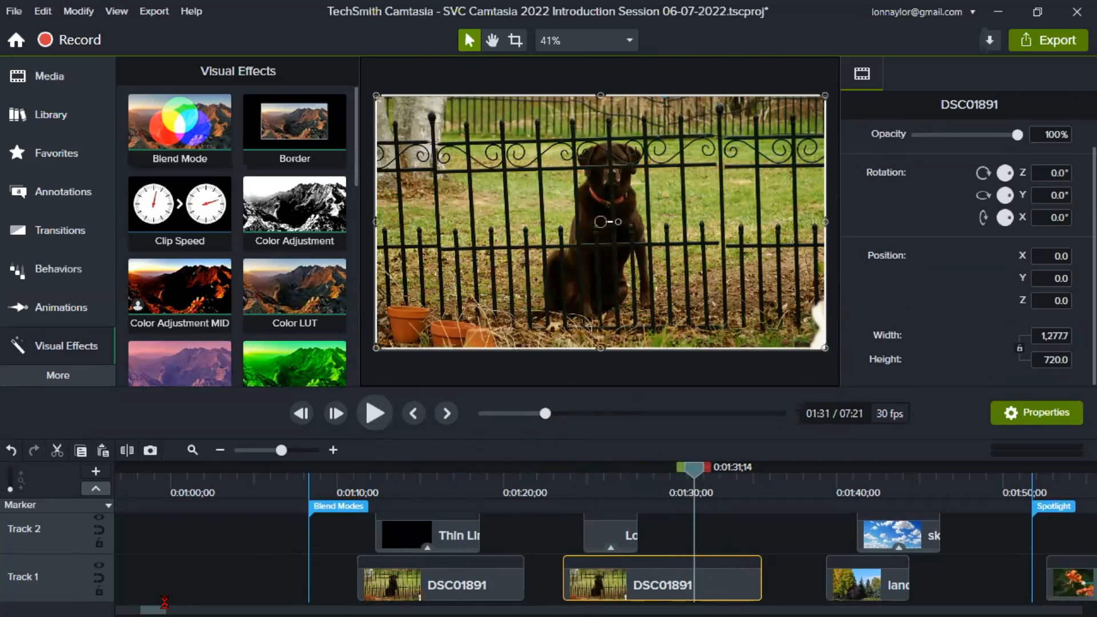
- Inspect the landscape photo alone at 0:01:40;24 and the sky image with its Overlay blend settings at 0:01:45;19
scroll(163, 603, "right", 5)
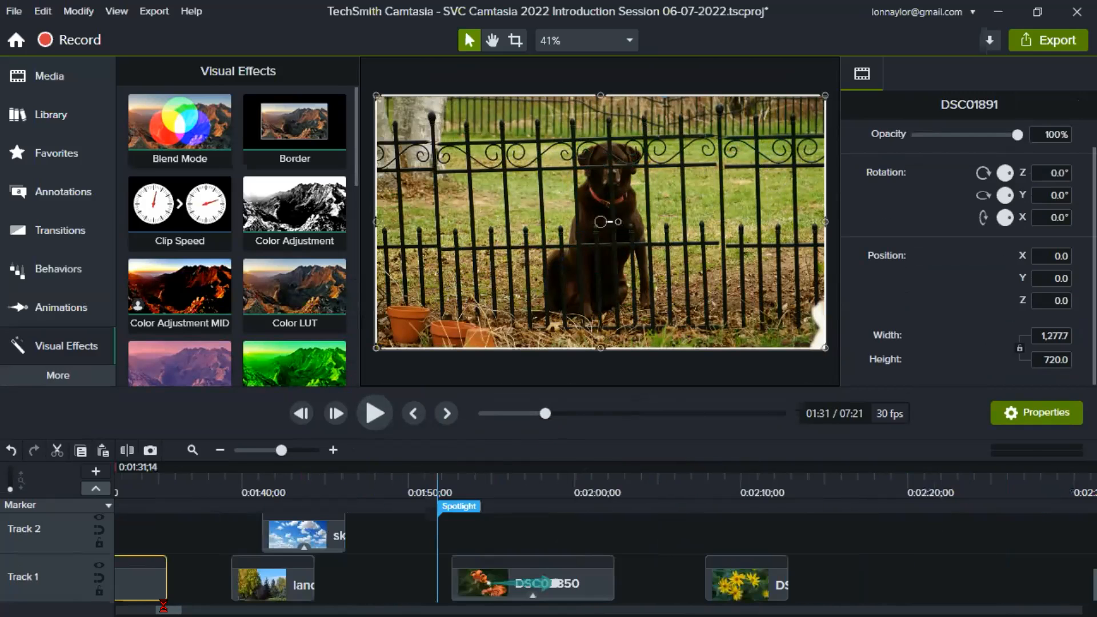
left_click(253, 487)
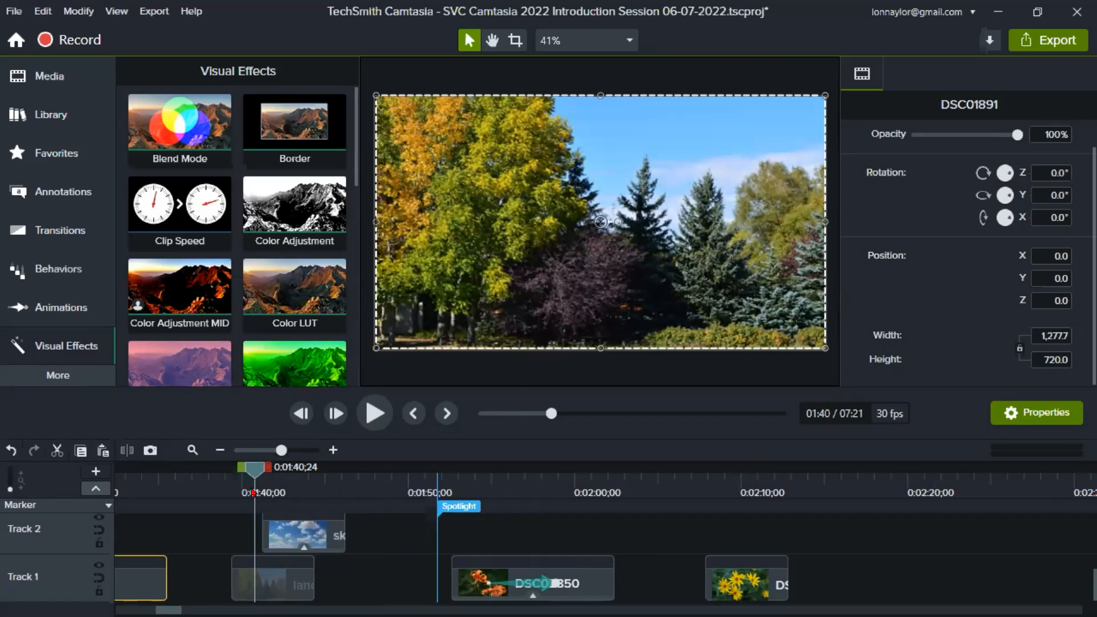
left_click(256, 585)
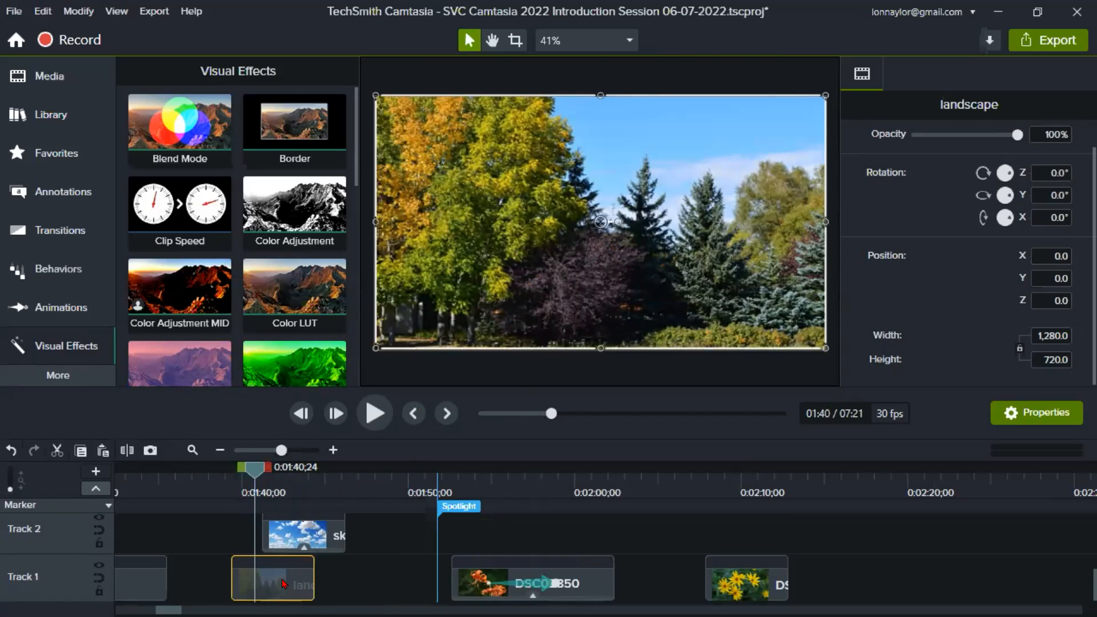
mouse_move(284, 585)
left_click(336, 479)
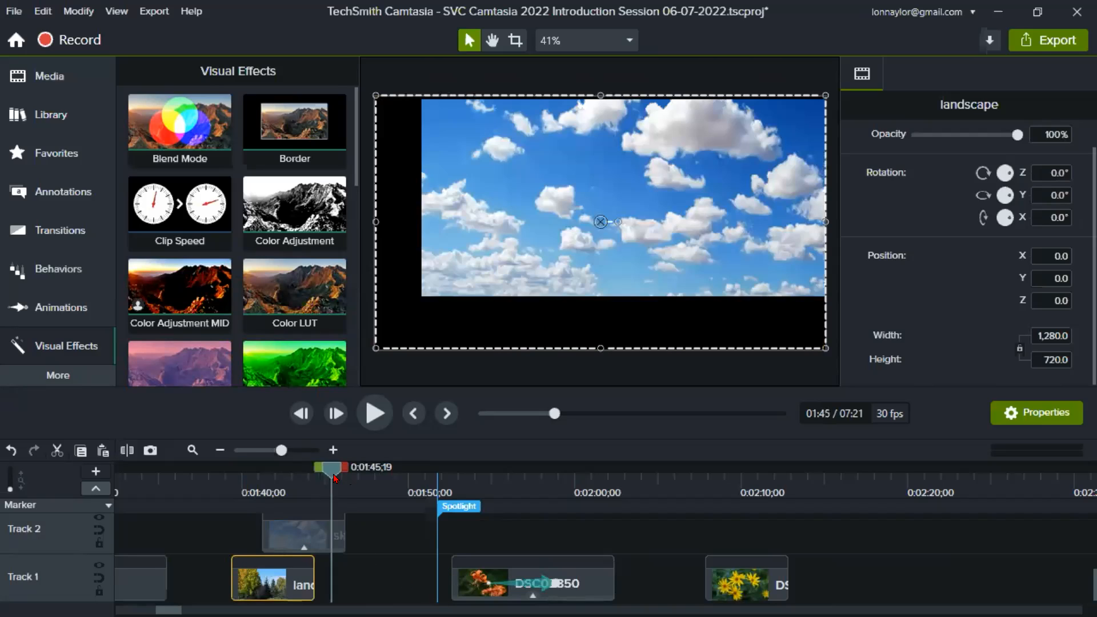
left_click(337, 537)
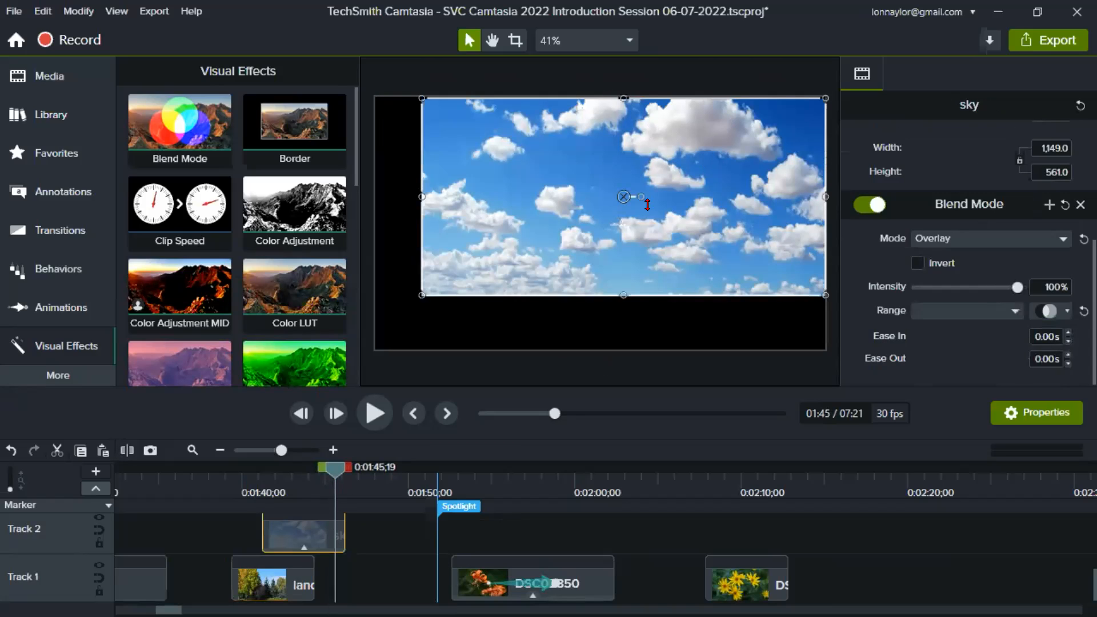
- Compare the landscape photo without the sky at about 0:01:40 and with the sky blended in at about 0:01:42
left_click(283, 480)
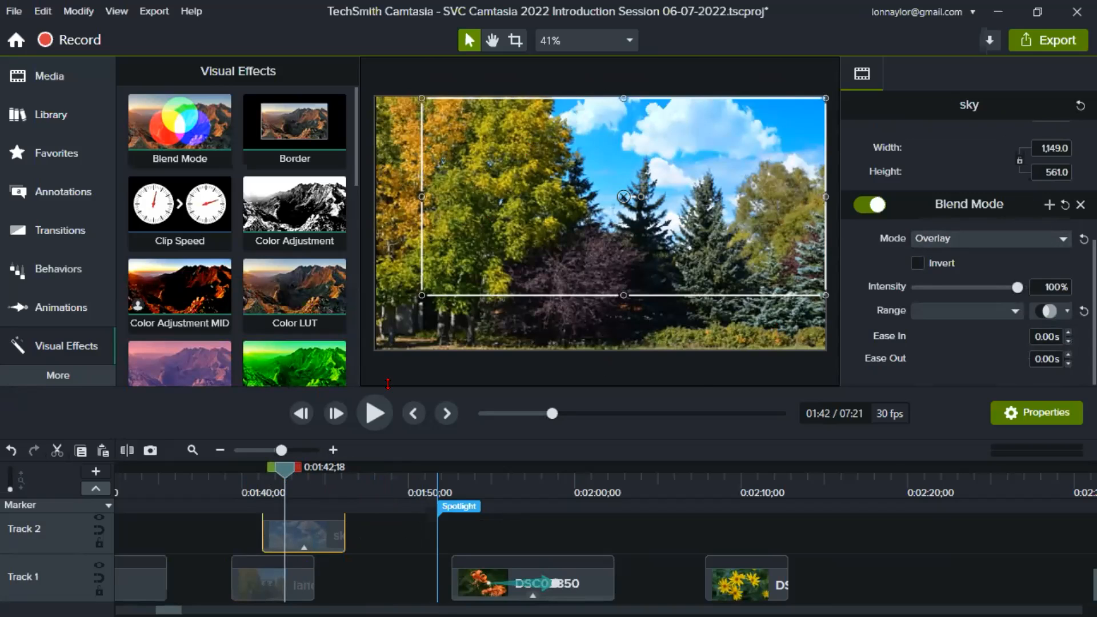
left_click(244, 486)
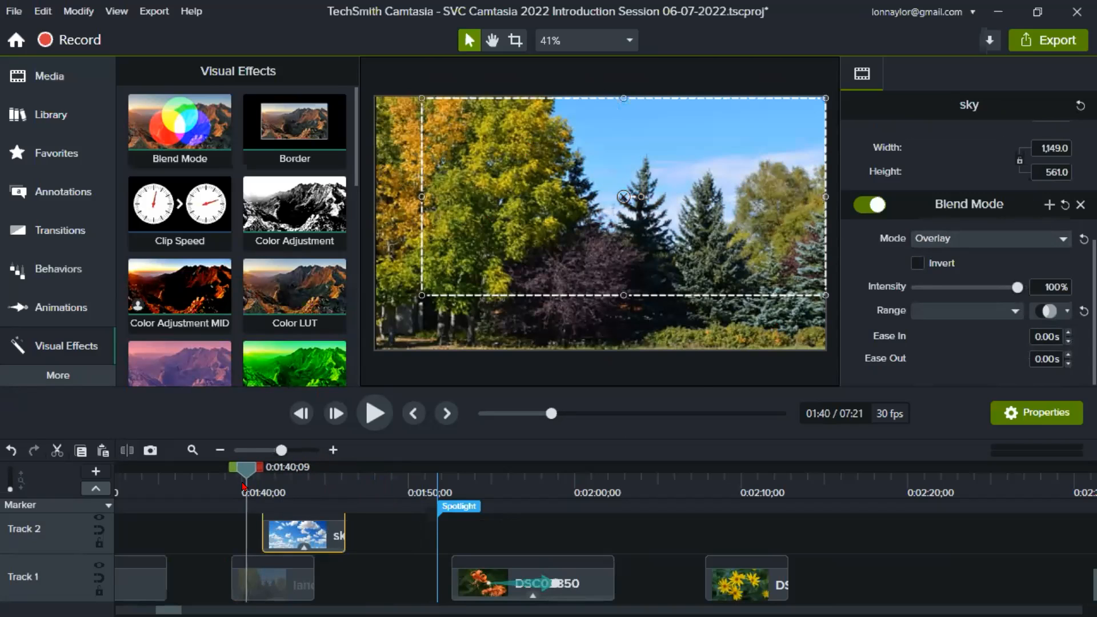
left_click(281, 486)
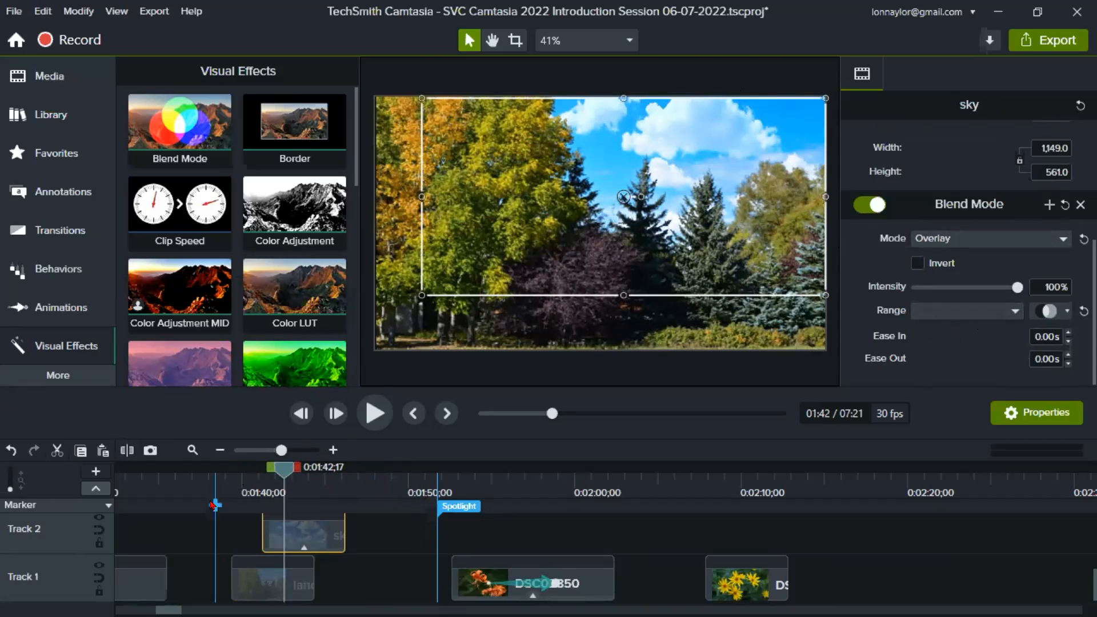
left_click(247, 486)
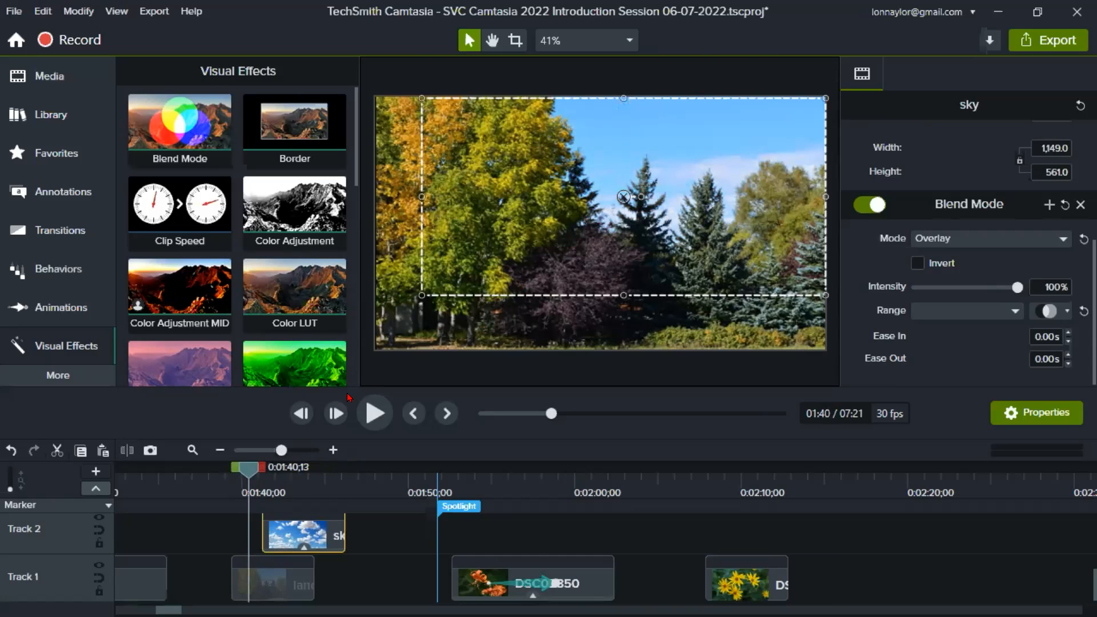
left_click(292, 476)
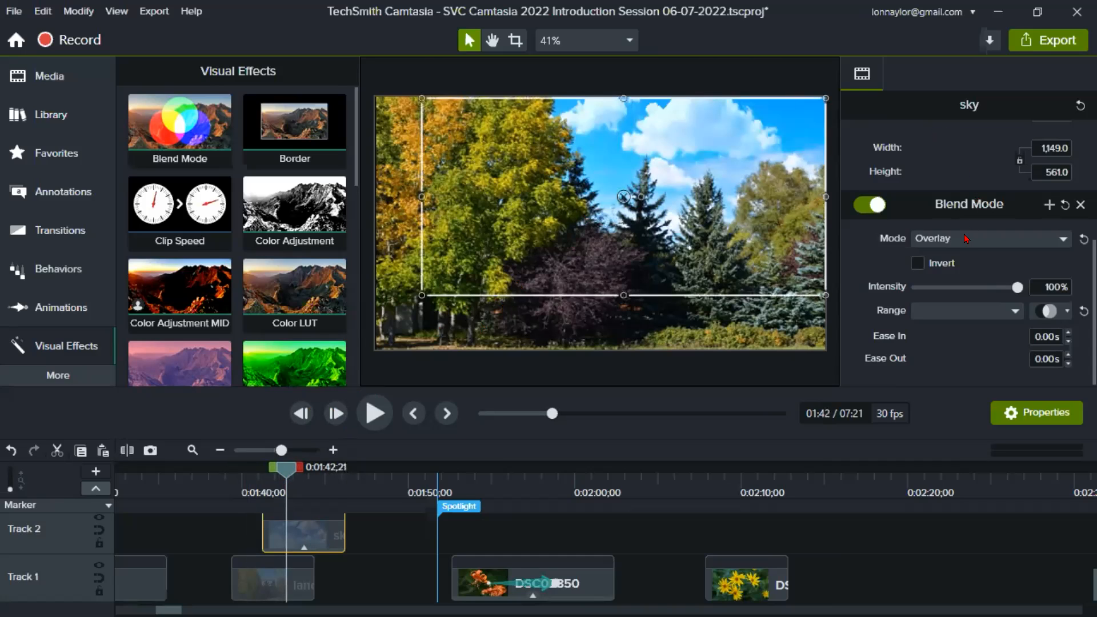
- Look through the range presets of the sky's Blend Mode and reveal the detailed Blue channel range graph
left_click(1017, 312)
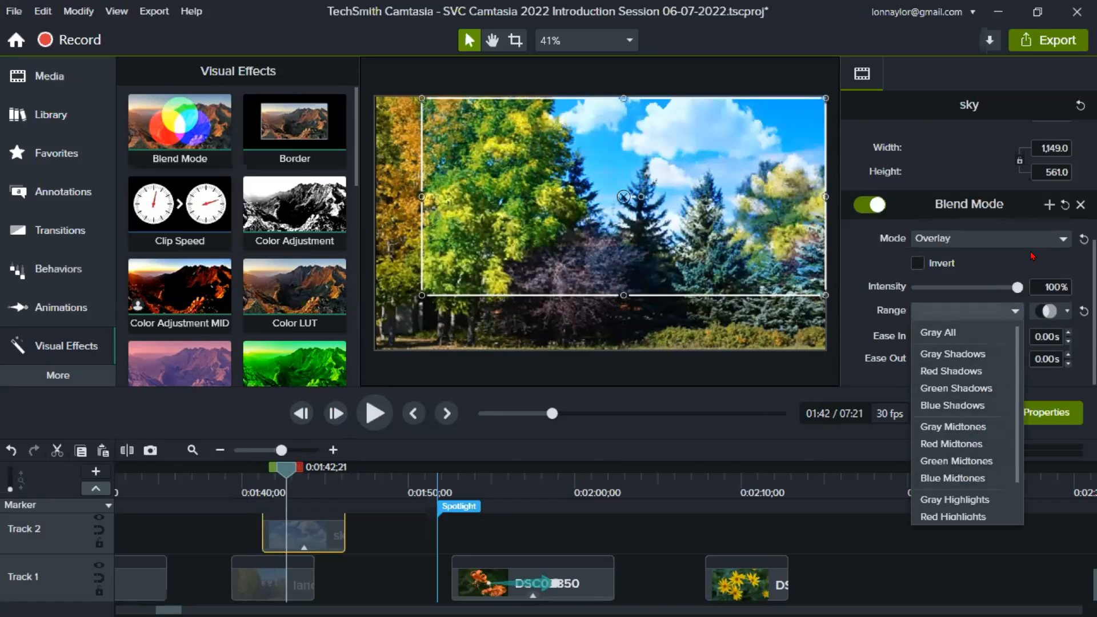
left_click(1027, 258)
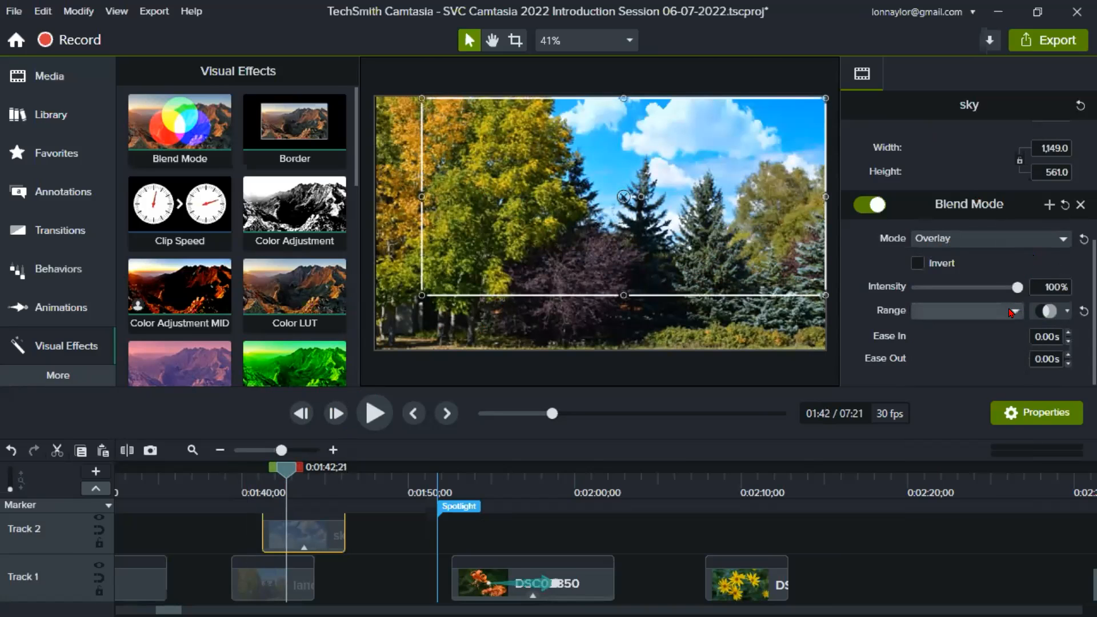
left_click(1066, 313)
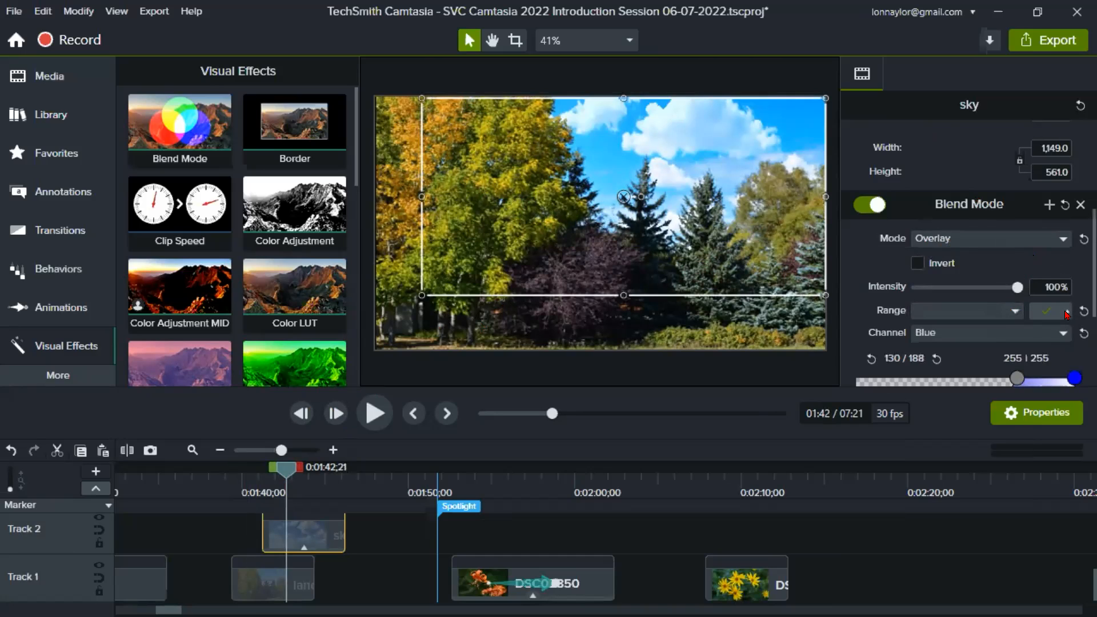
scroll(1052, 324, "down", 2)
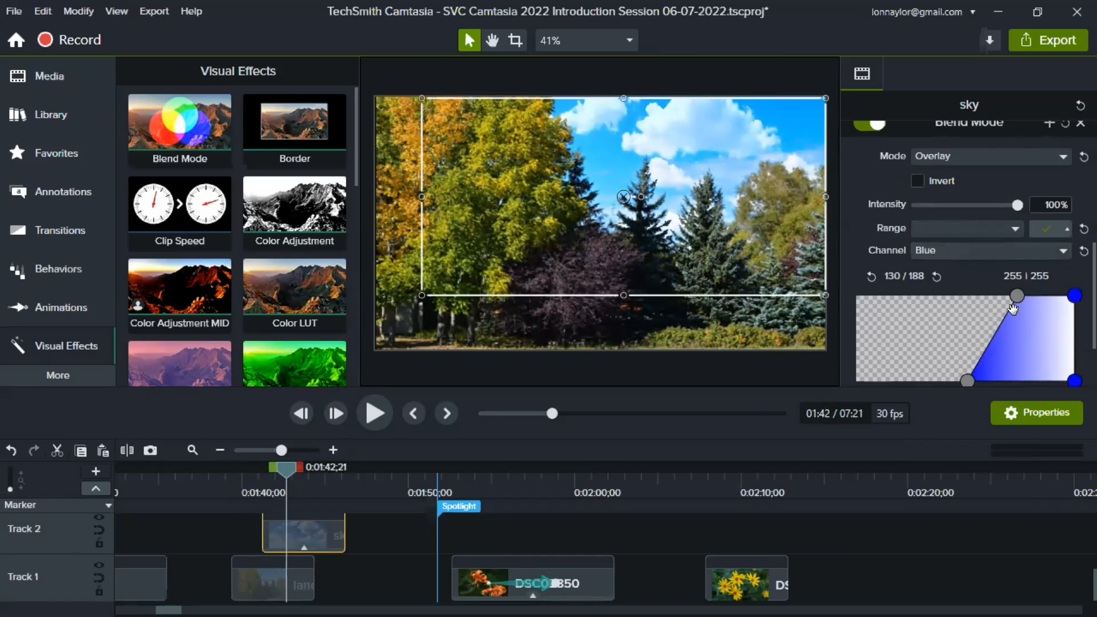
- Open up the sky's Blue channel blend range fully by bringing both lower limits to 0
mouse_move(1013, 297)
left_mouse_down()
mouse_move(984, 297)
mouse_move(1021, 297)
left_mouse_up()
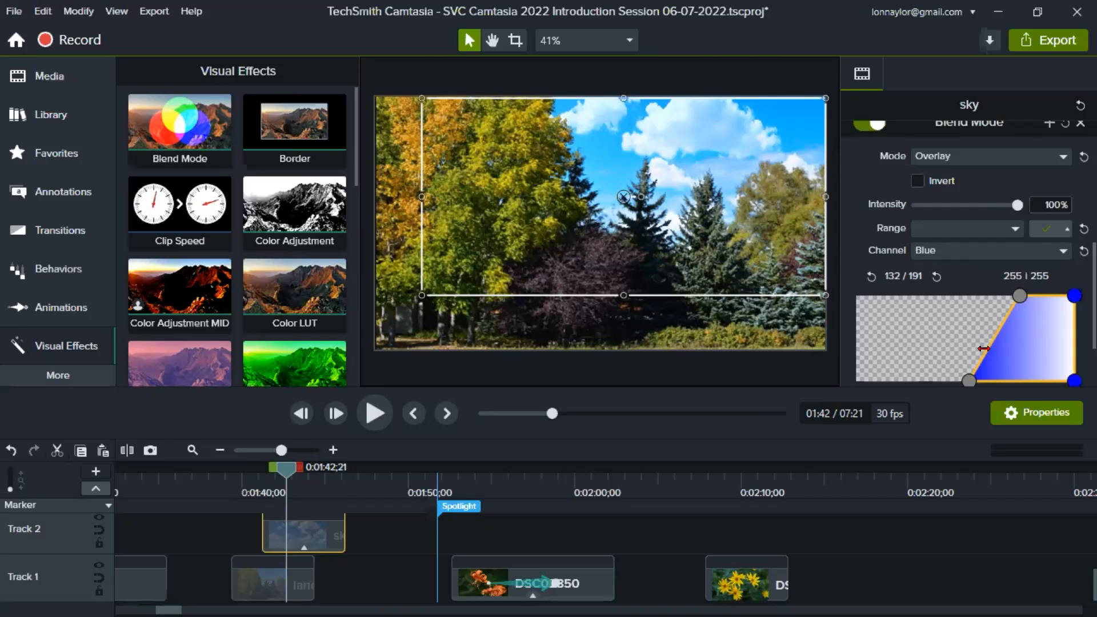
left_click_drag(968, 381, 858, 391)
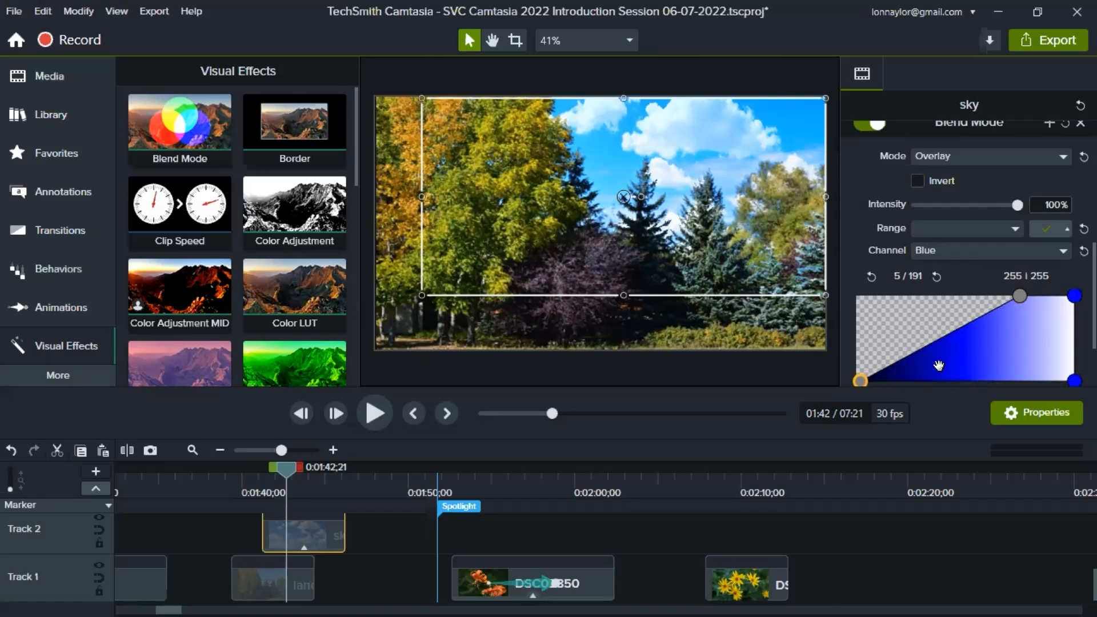
left_click_drag(1020, 296, 838, 306)
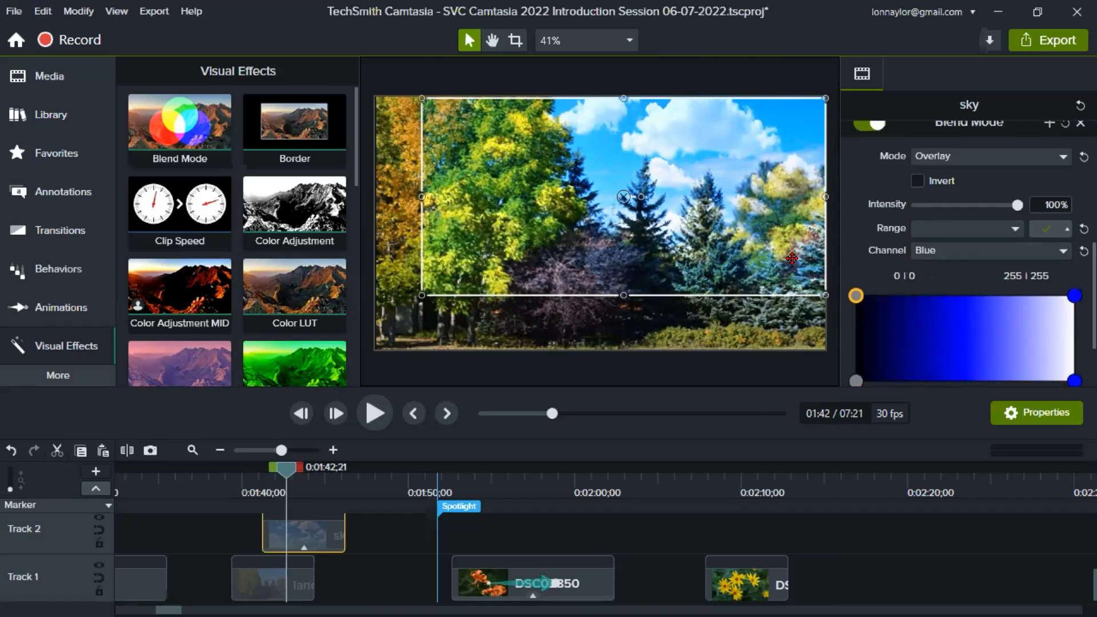
- Narrow the sky's Blue channel blend range by setting the lower limits to about 153 / 201
left_click_drag(856, 295, 999, 296)
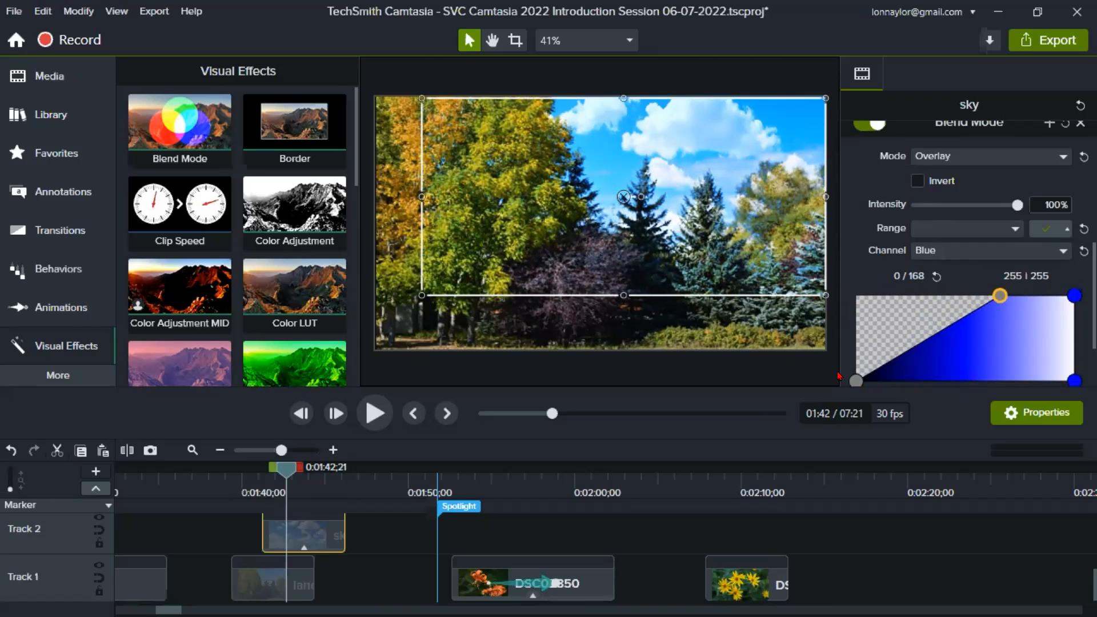
left_click_drag(855, 381, 987, 380)
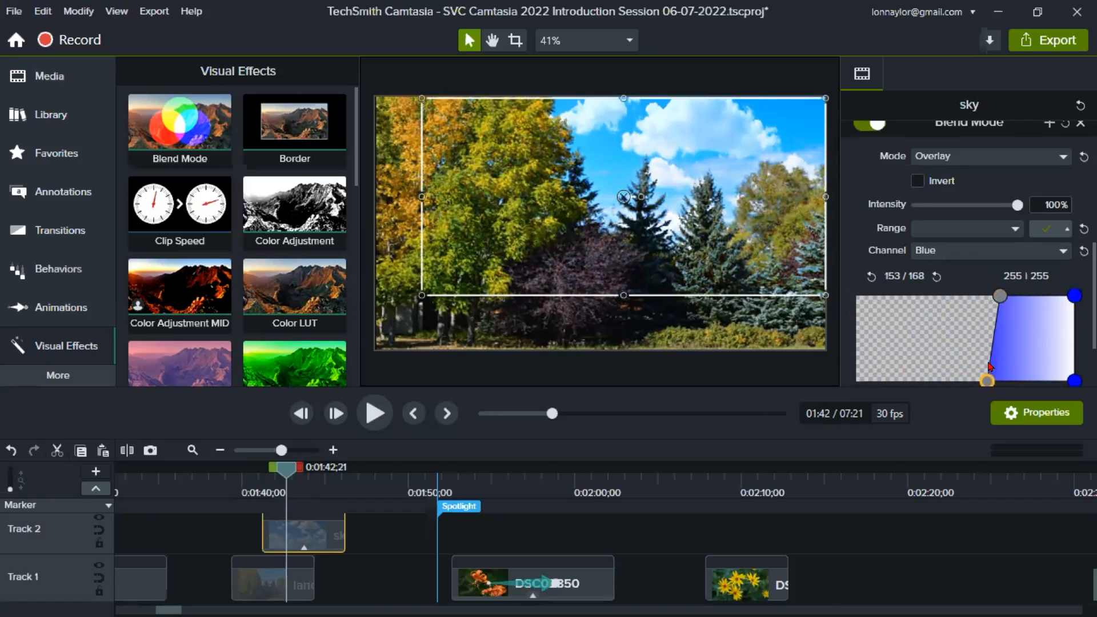
left_click_drag(998, 295, 1029, 295)
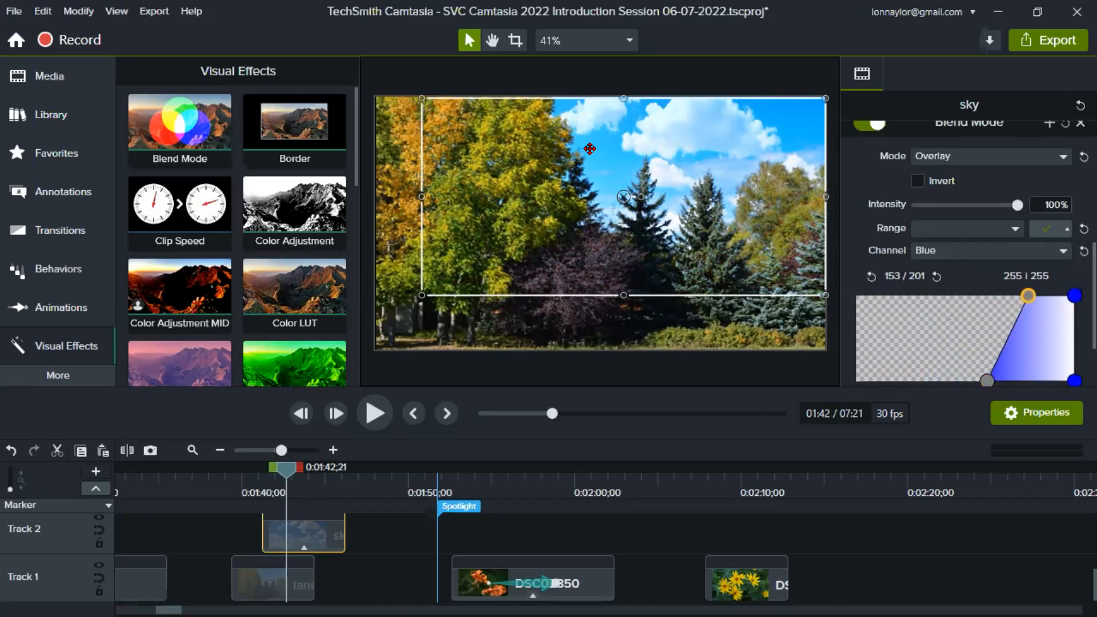
- Compare the landscape photo with the blended sky at about 0:01:43 and without it at about 0:01:40
left_click(277, 479)
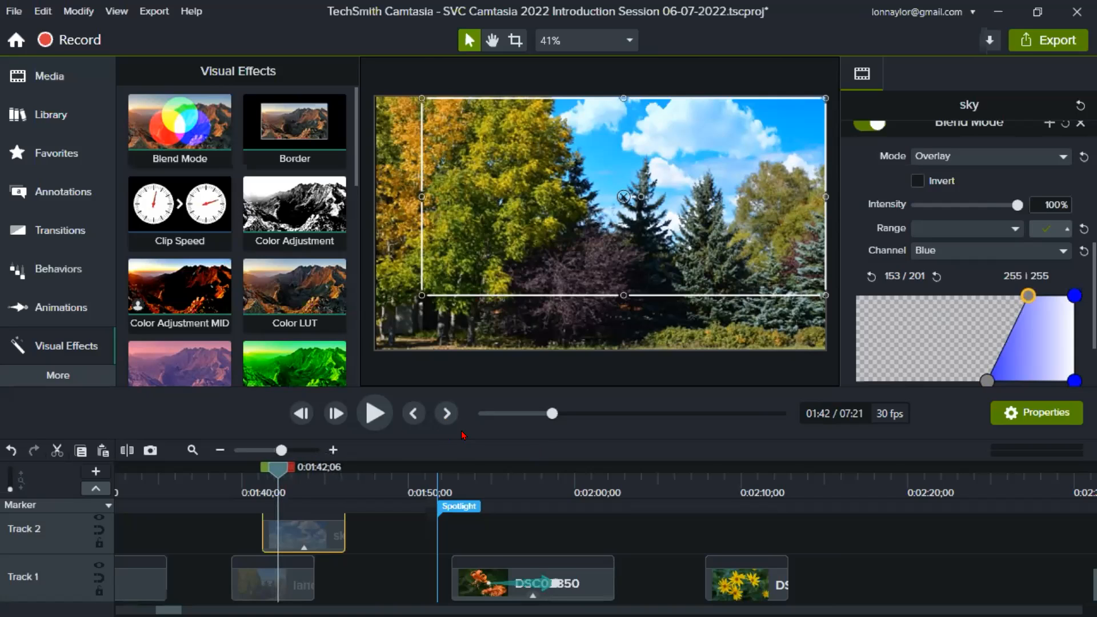
left_click(296, 484)
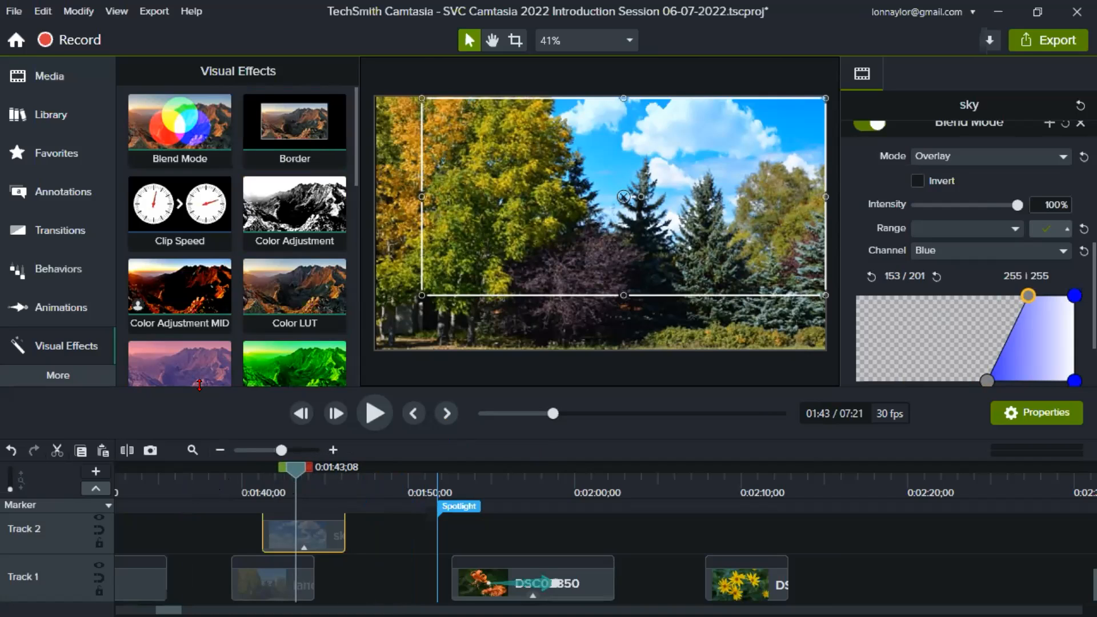
left_click(217, 488)
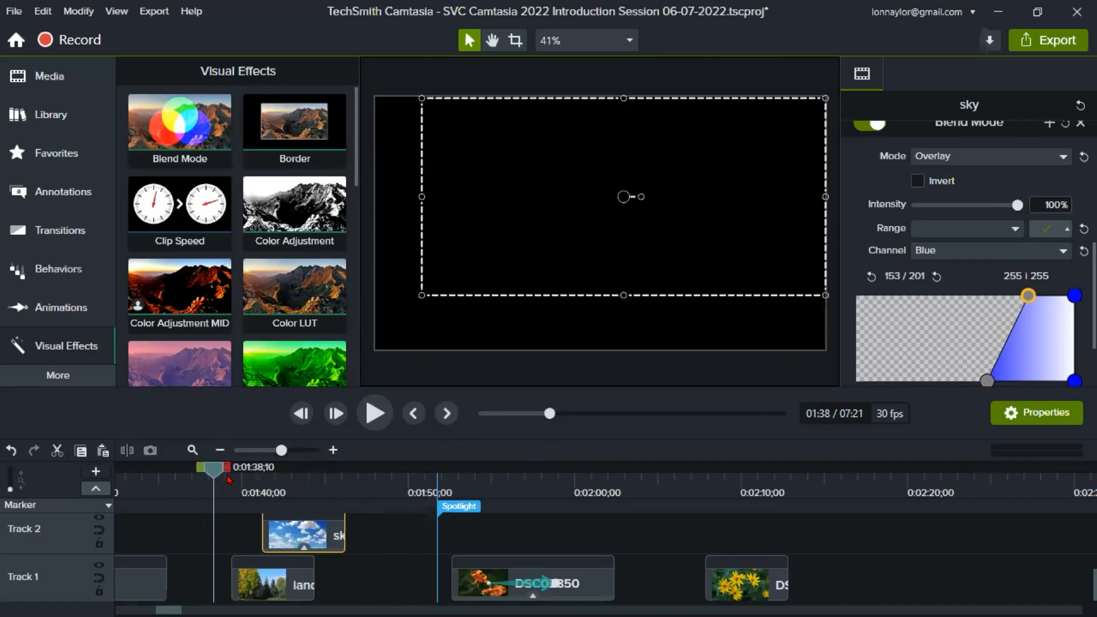
left_click(250, 487)
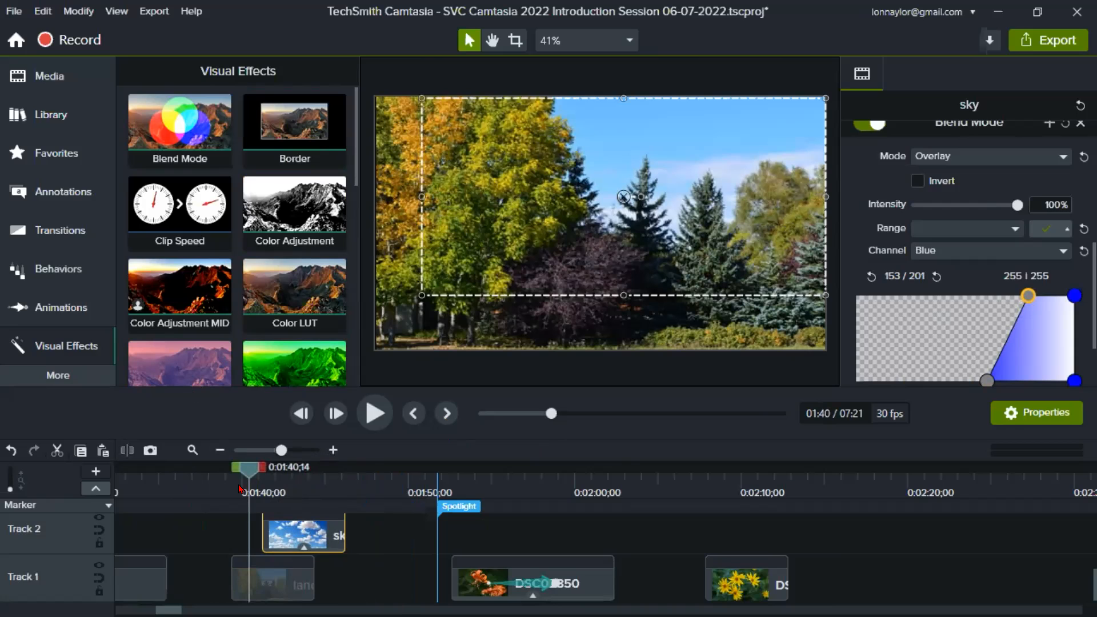
- Return to 0:01:26;14, enlarge the timeline area and group the four lotus clips above the DSC01891 photo
left_click_drag(143, 480, 212, 480)
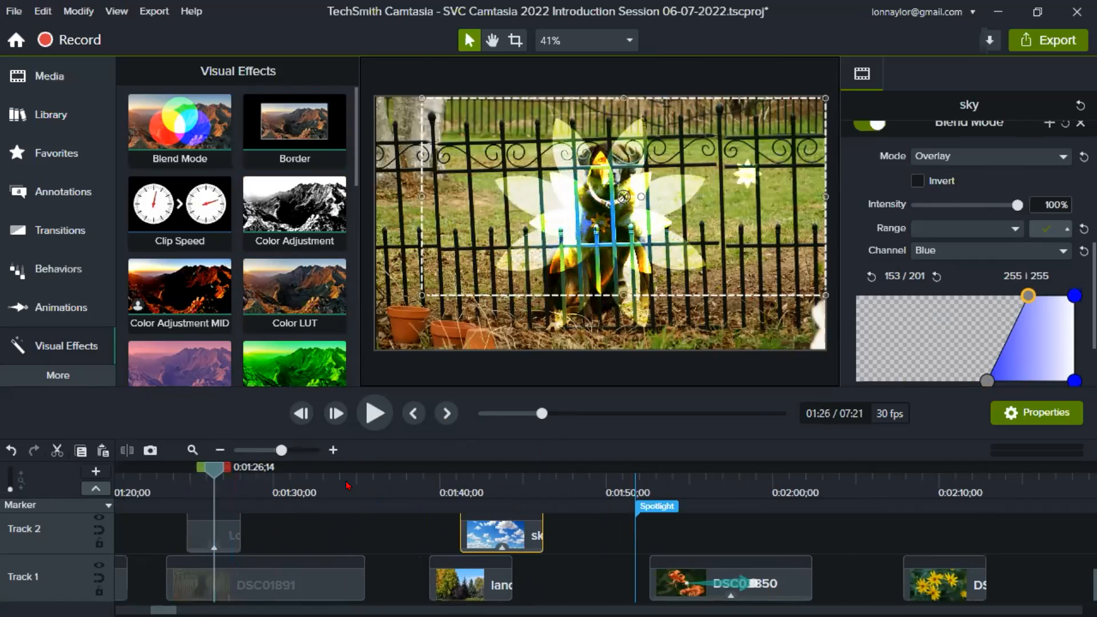
left_click_drag(407, 384, 407, 282)
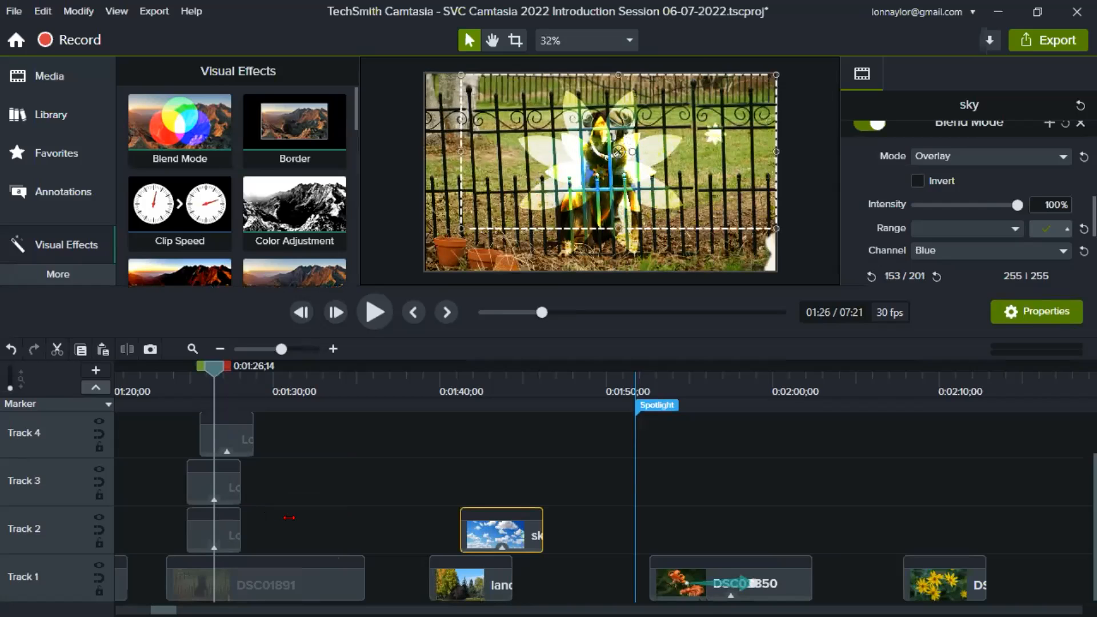
left_click_drag(295, 524, 207, 418)
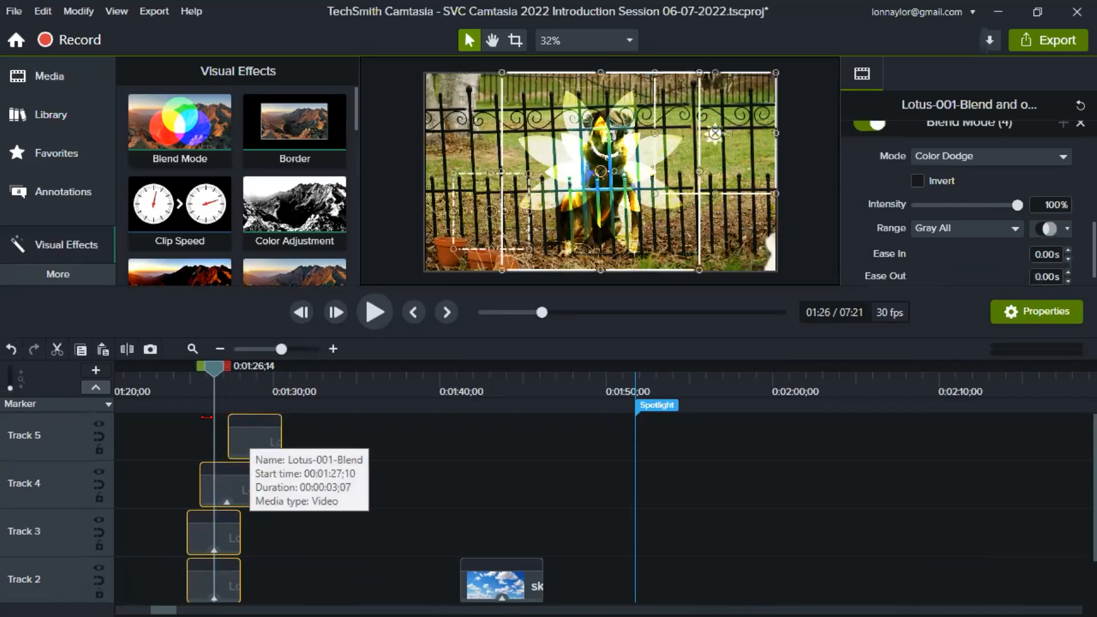
key("ctrl+g")
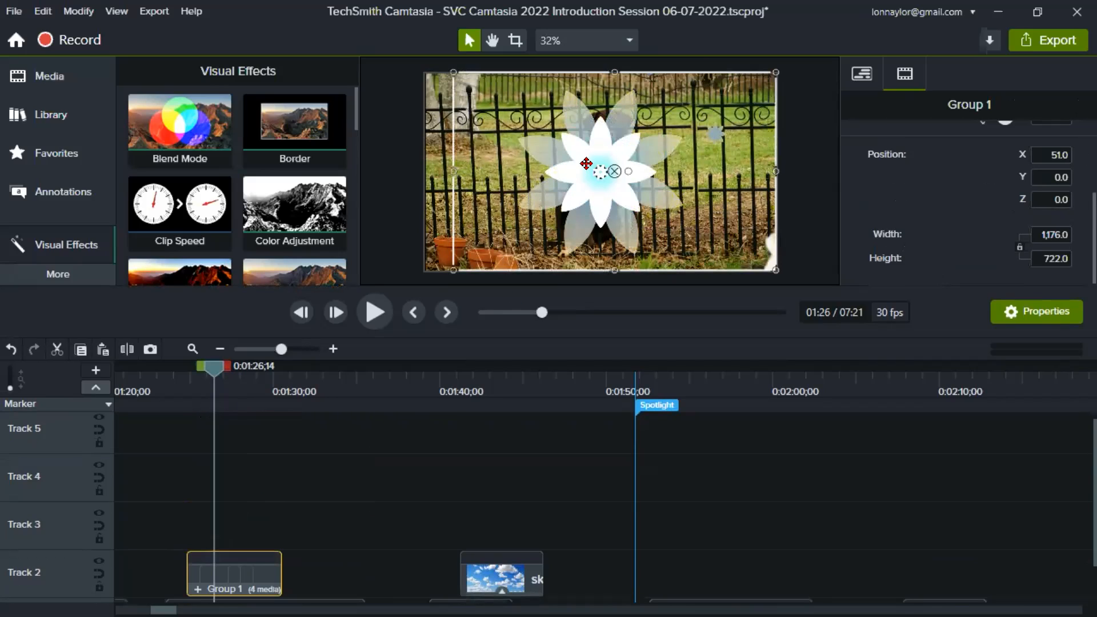
scroll(360, 487, "down", 1)
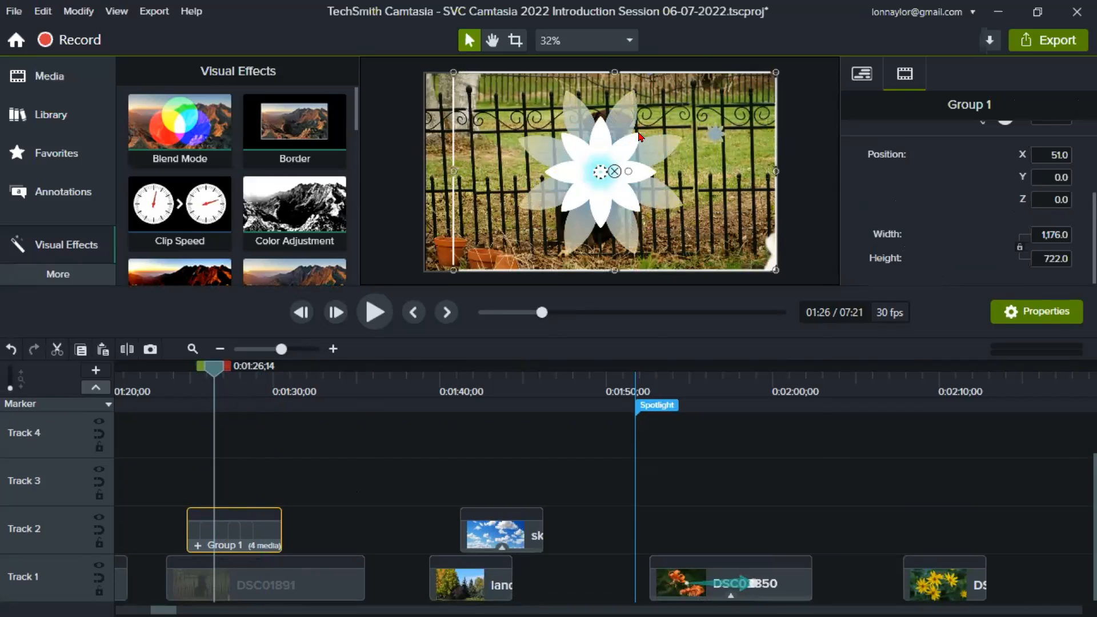
- Add the Blend Mode visual effect to the grouped lotus clips and preview the result at 0:01:28;00
right_click(649, 142)
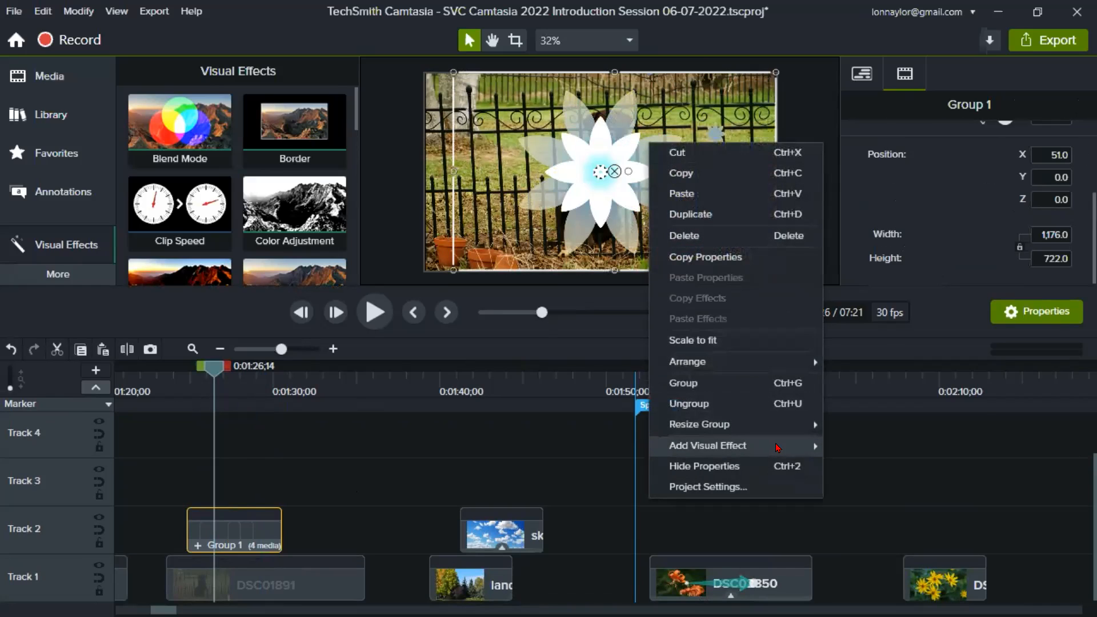
mouse_move(777, 447)
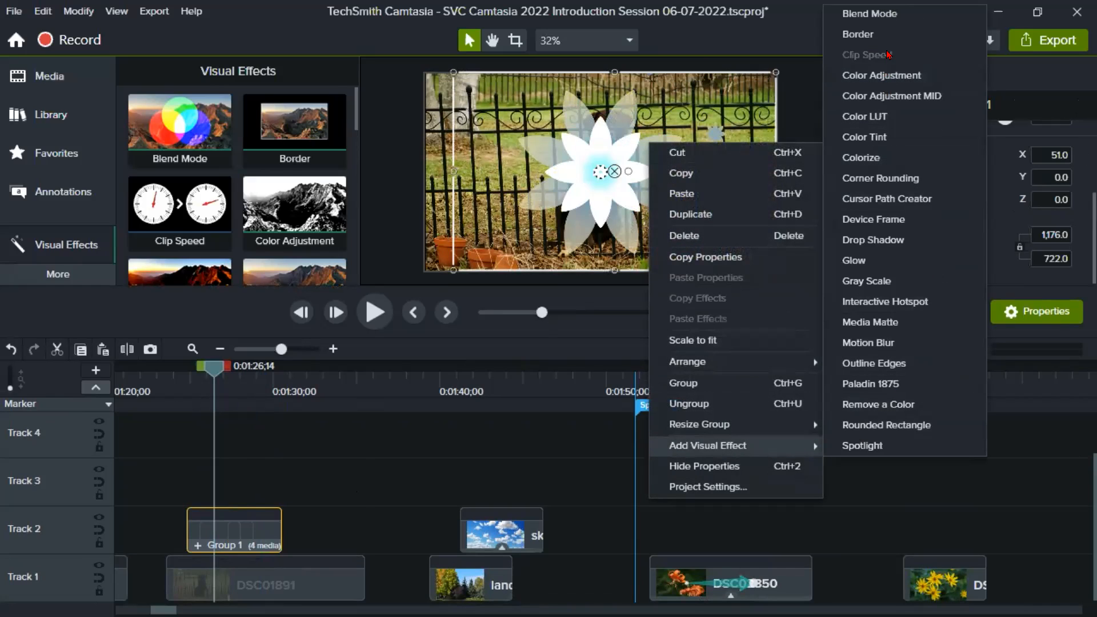
left_click(895, 17)
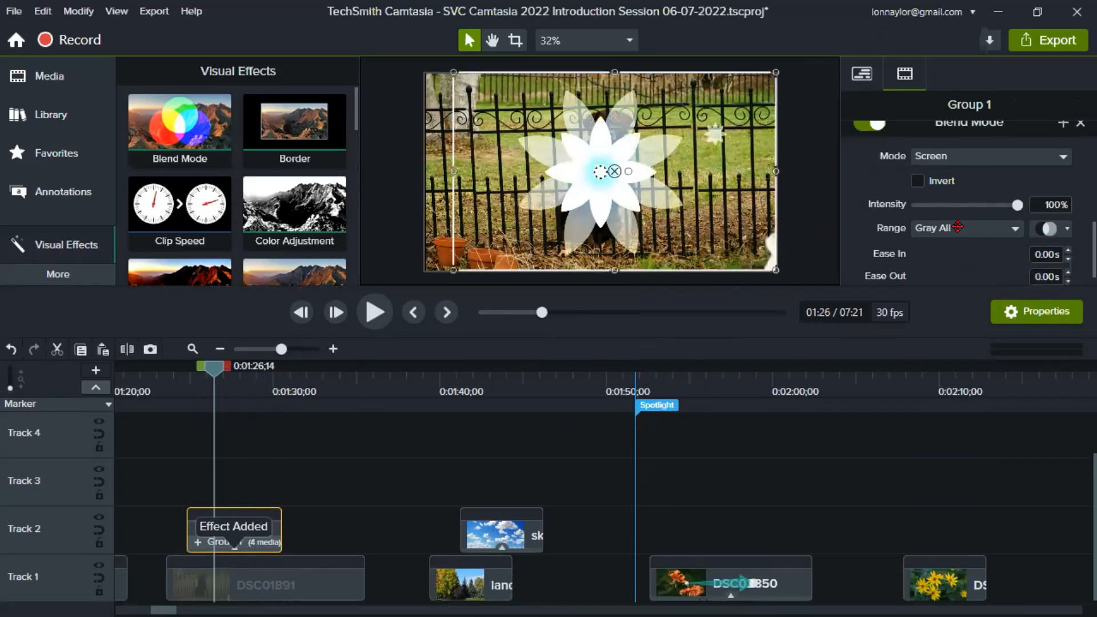
scroll(969, 226, "up", 1)
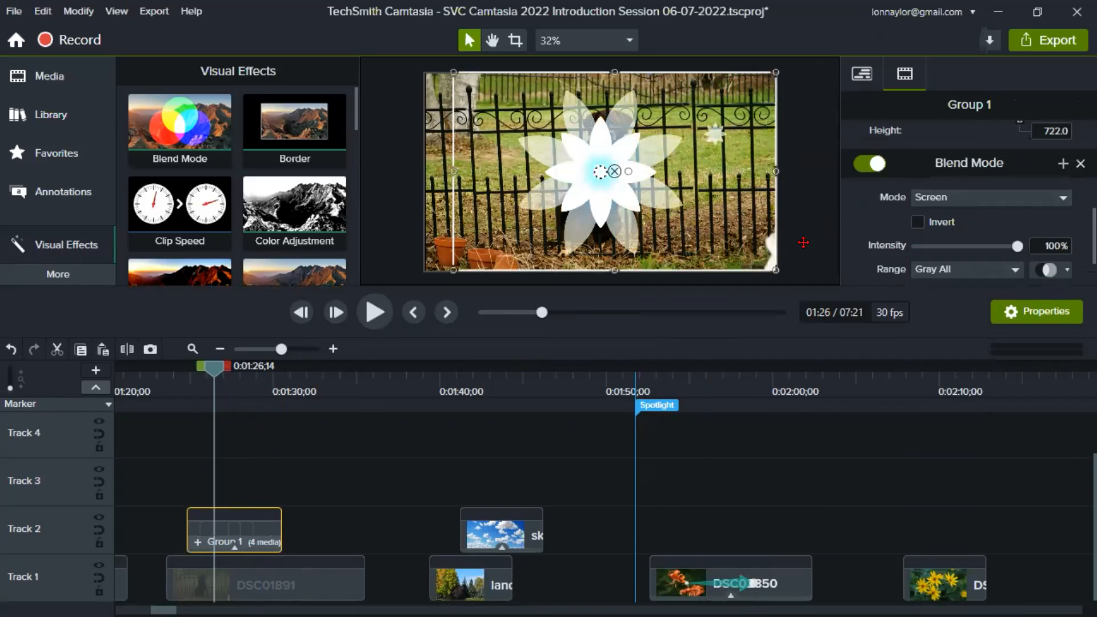
left_click(240, 392)
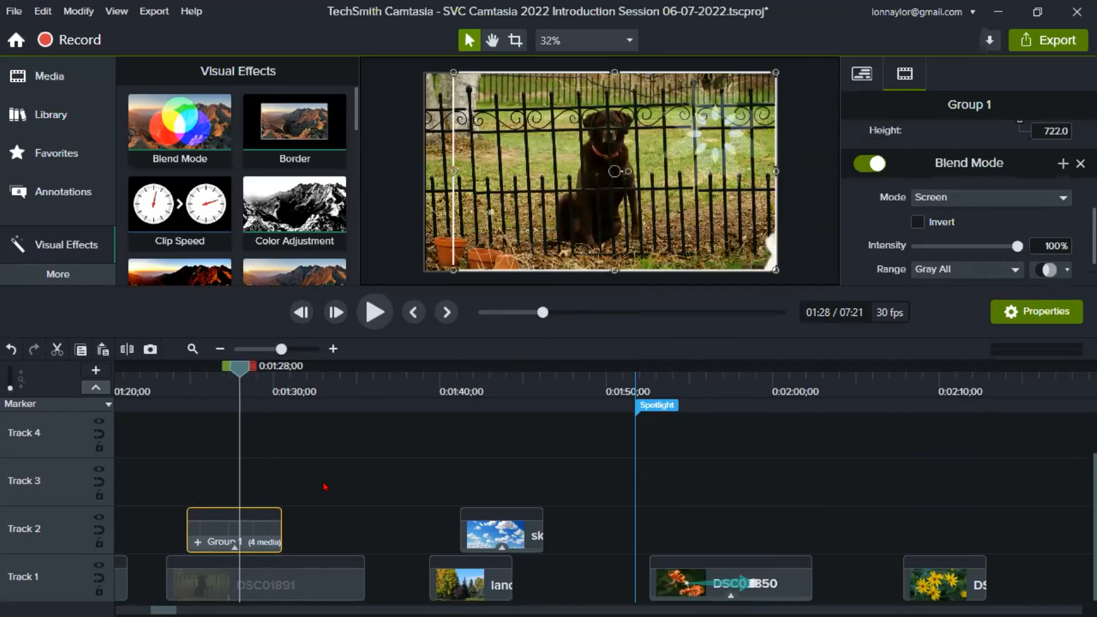
left_click(324, 486)
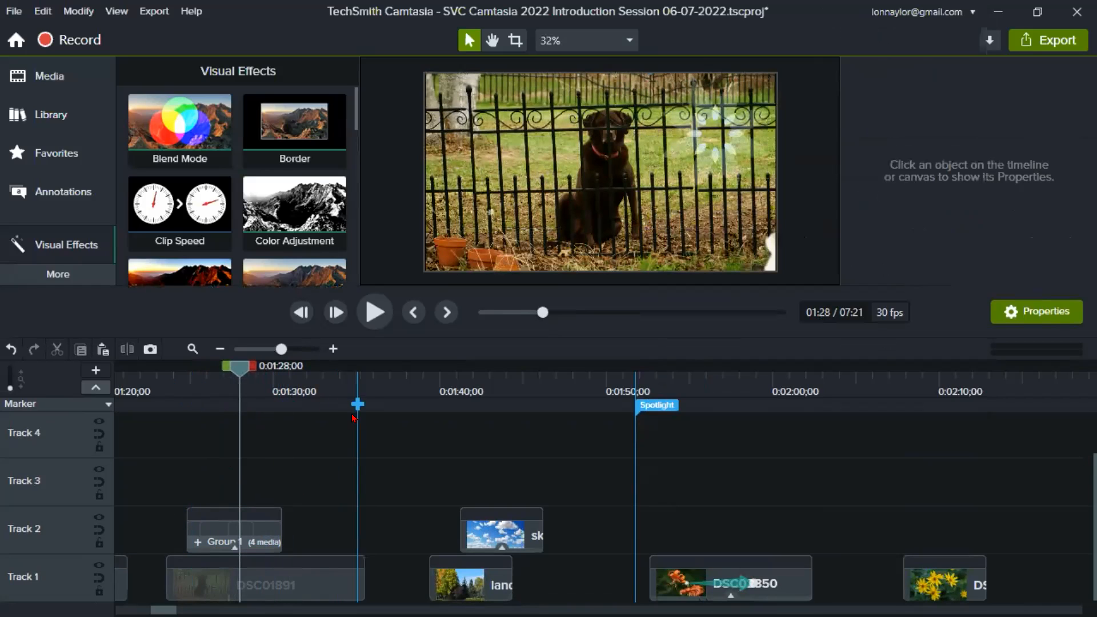
- Go to the Spotlight marker at 0:01:51;23 and play the lily photo's spotlight animation until about 0:01:58
left_click(706, 382)
left_click(597, 392)
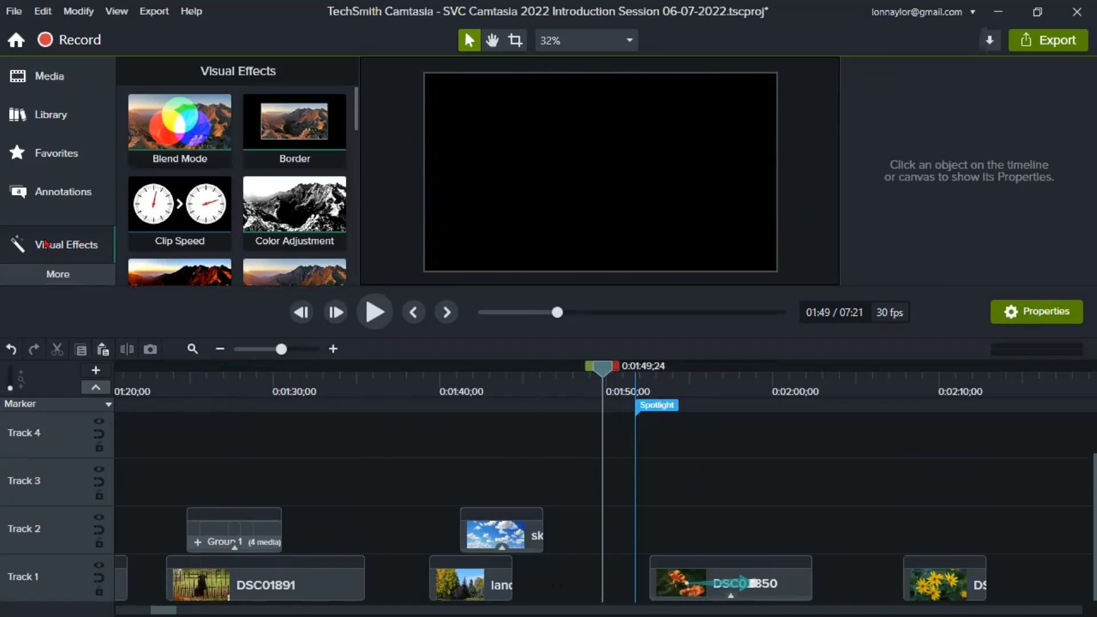
left_click(654, 408)
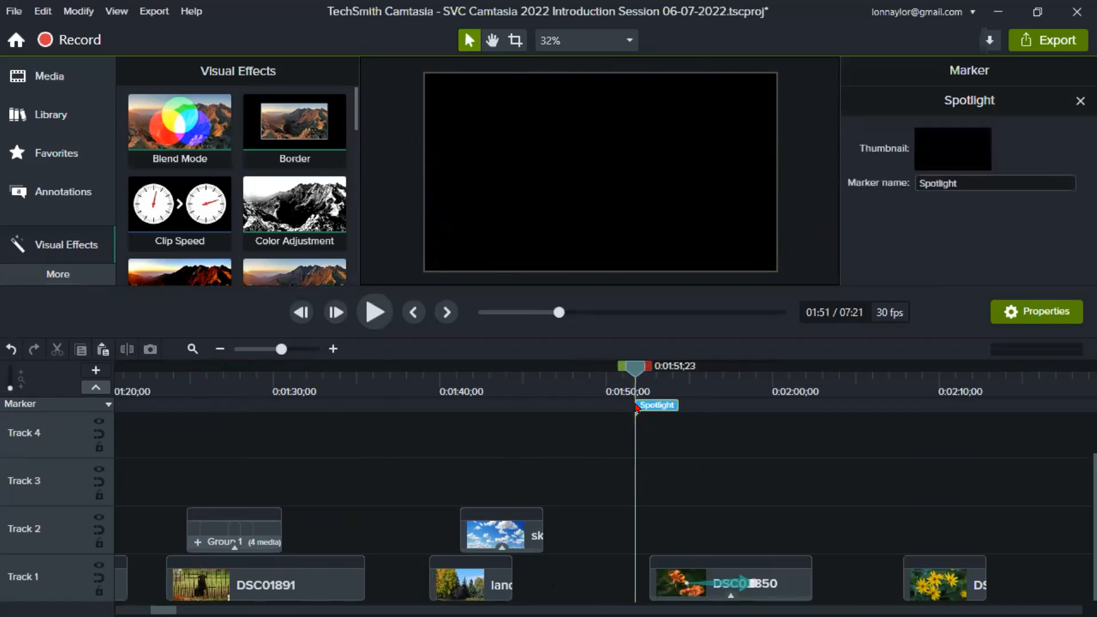
left_click(375, 312)
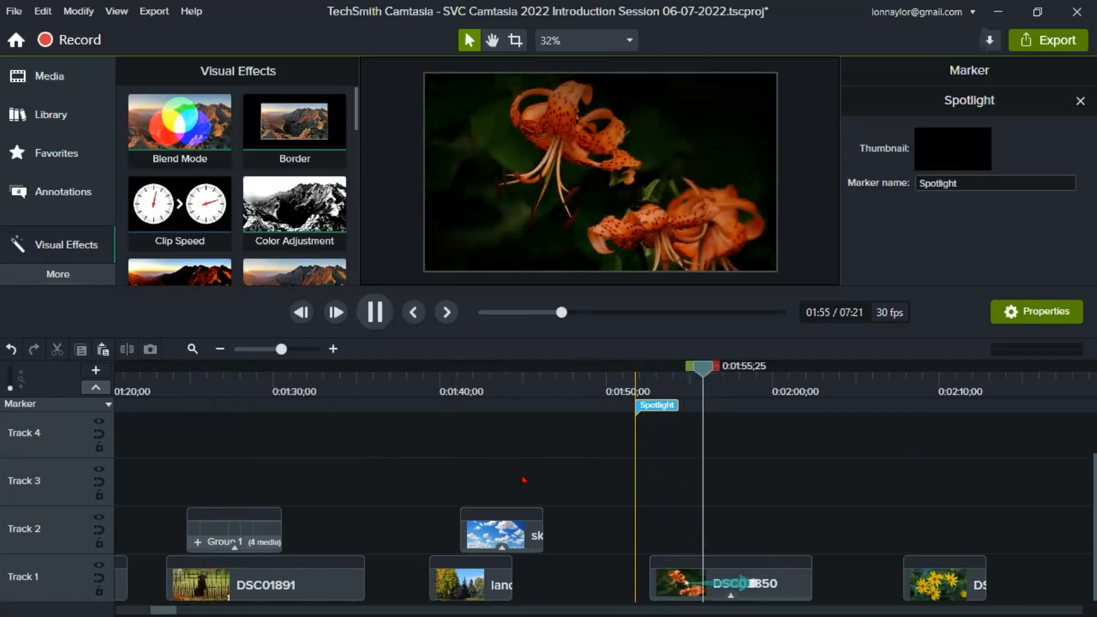
key("space")
- Select the DSC02850 lily photo and review the visual effects that can be added to it
left_click(774, 582)
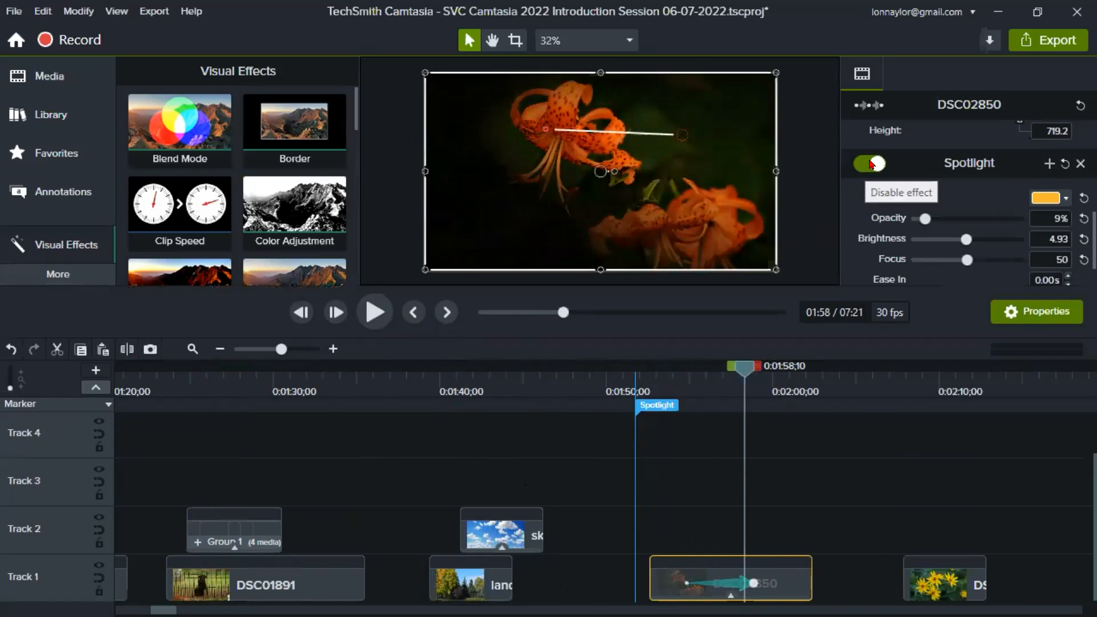
right_click(702, 165)
mouse_move(819, 446)
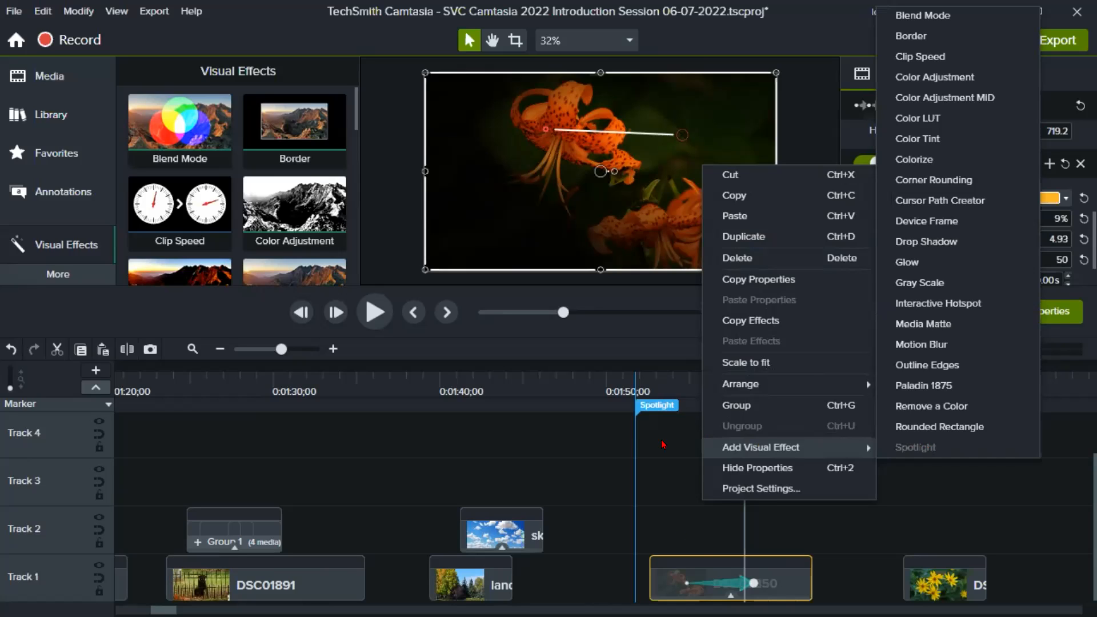
left_click(990, 185)
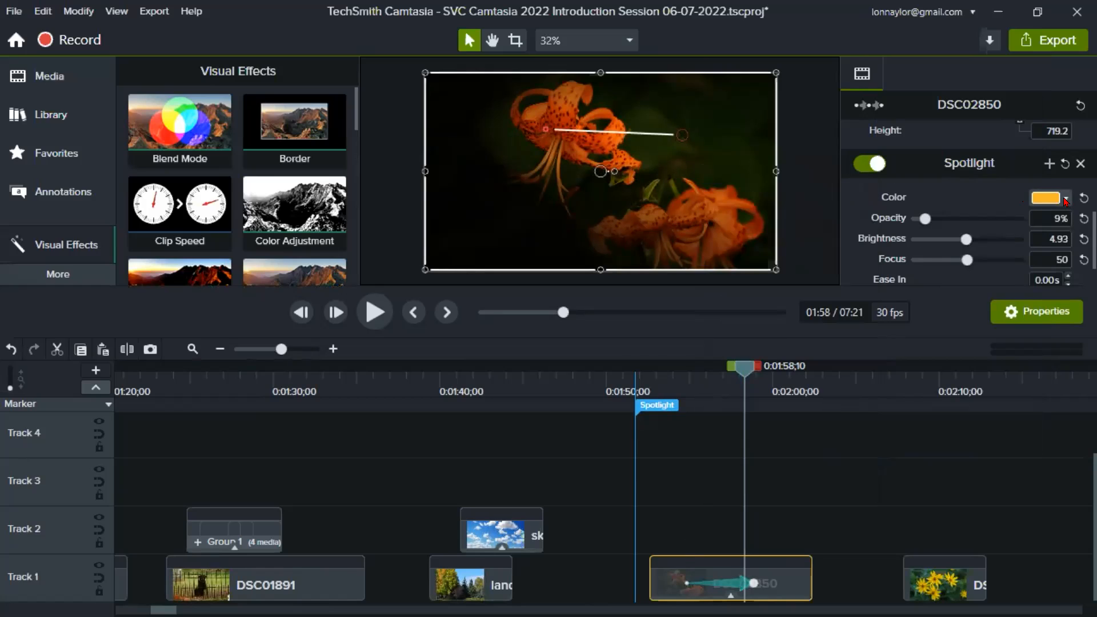
- Move the lily photo's outer spotlight handle just beyond the upper-left corner and the other handle between the two blossoms
left_click(682, 135)
left_click_drag(655, 137, 392, 78)
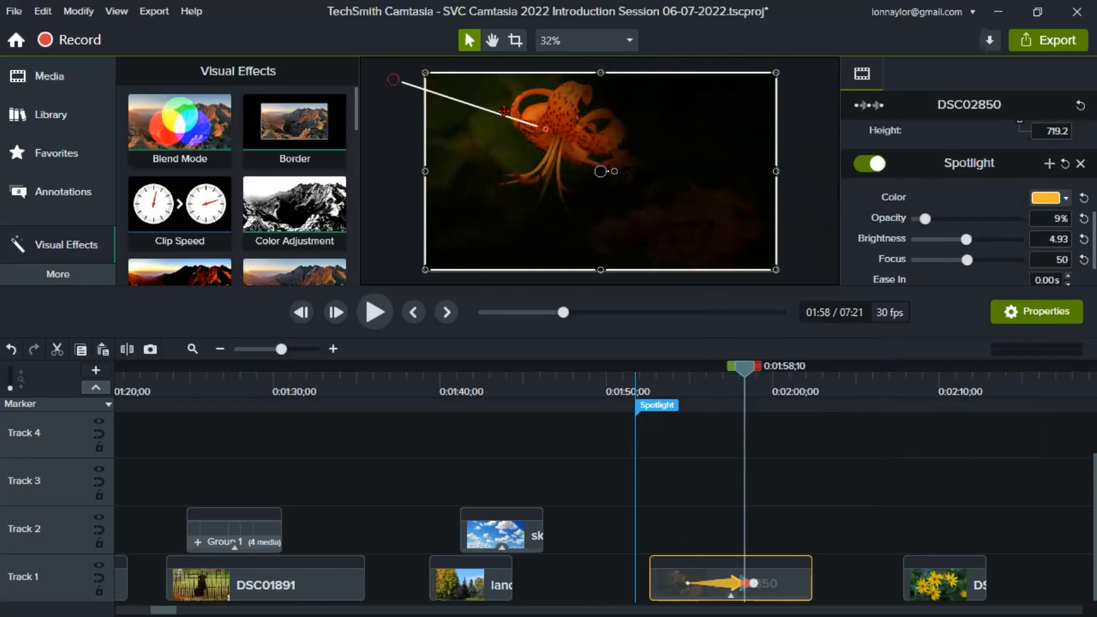
left_click_drag(547, 127, 604, 200)
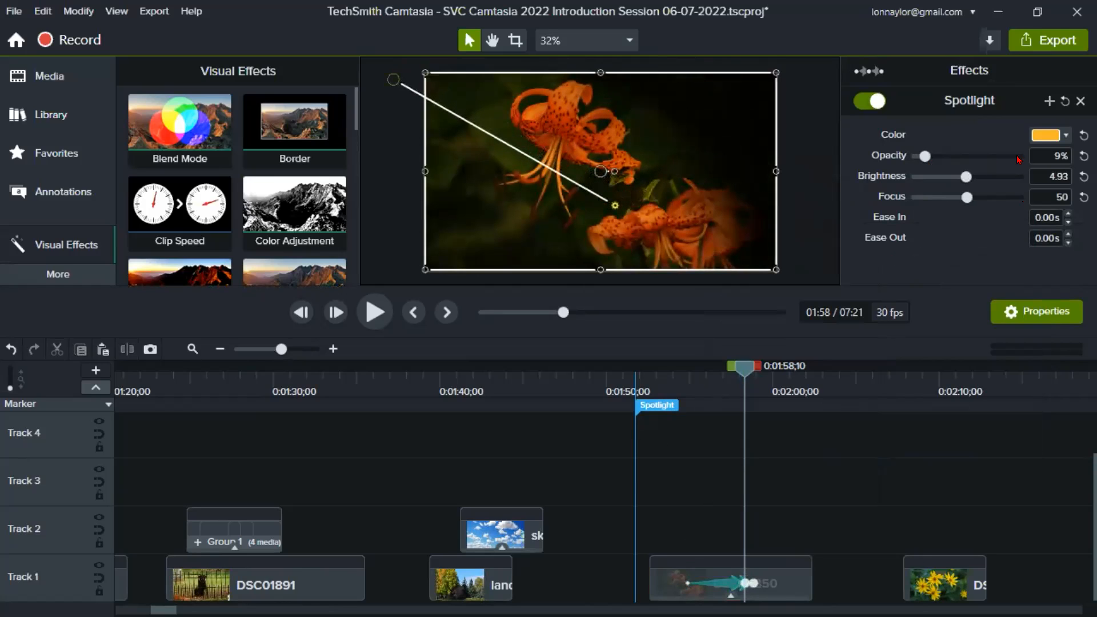
- Change the spotlight color on the lily photo to white
left_click(1047, 134)
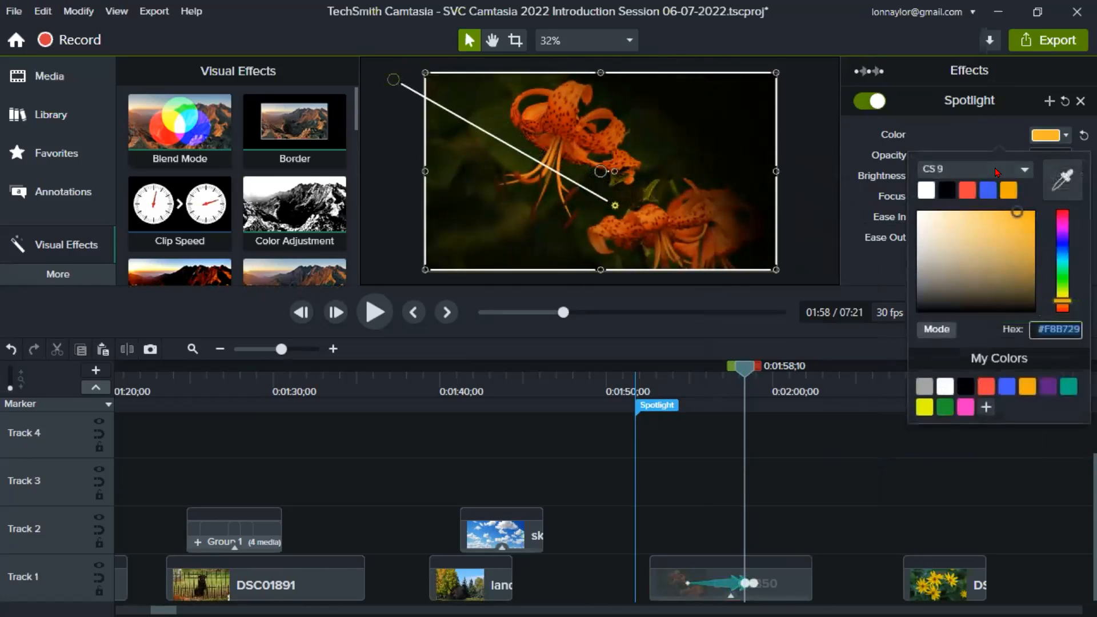
left_click(927, 193)
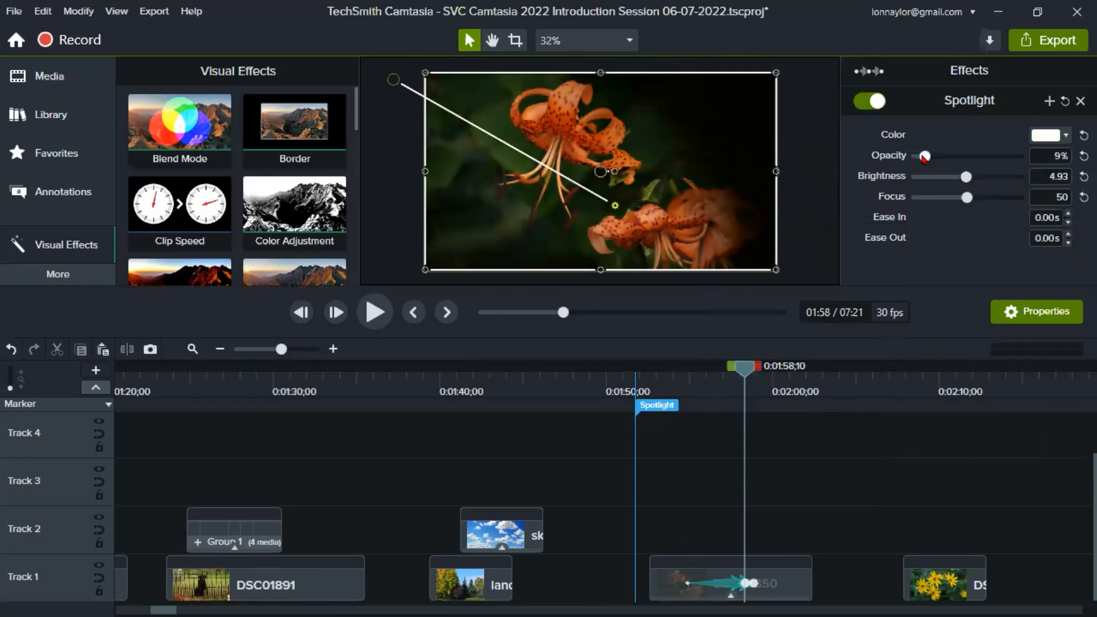
- Set the lily photo's spotlight opacity to 3% and brightness to 5.93, and return the playhead to about 0:01:54
mouse_move(926, 157)
left_mouse_down()
mouse_move(987, 157)
mouse_move(918, 157)
left_mouse_up()
mouse_move(994, 176)
left_mouse_down()
mouse_move(1020, 176)
mouse_move(978, 177)
left_mouse_up()
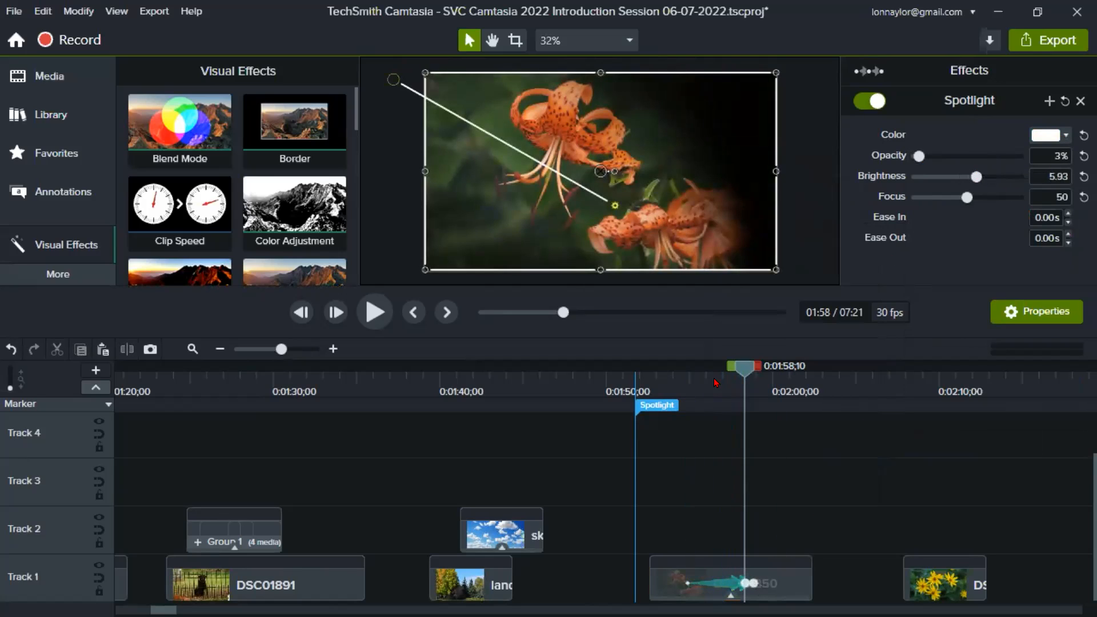
left_click(677, 381)
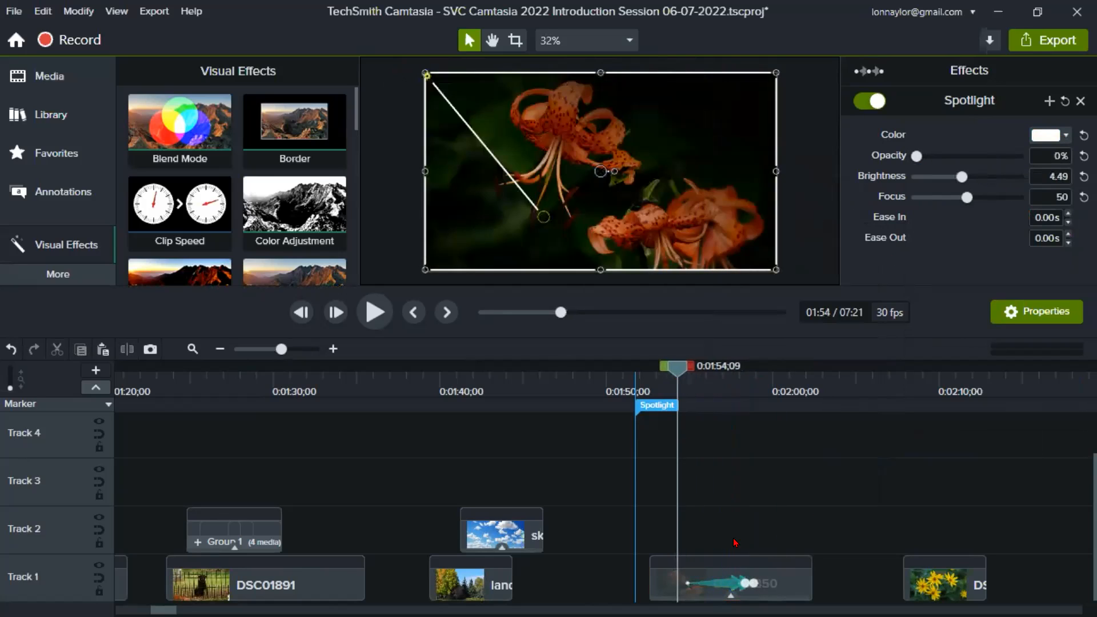
- Shift the lily photo's long animation slightly earlier to start at about 0:01:54, and move its short second animation to end near 0:02:00
left_click(731, 585)
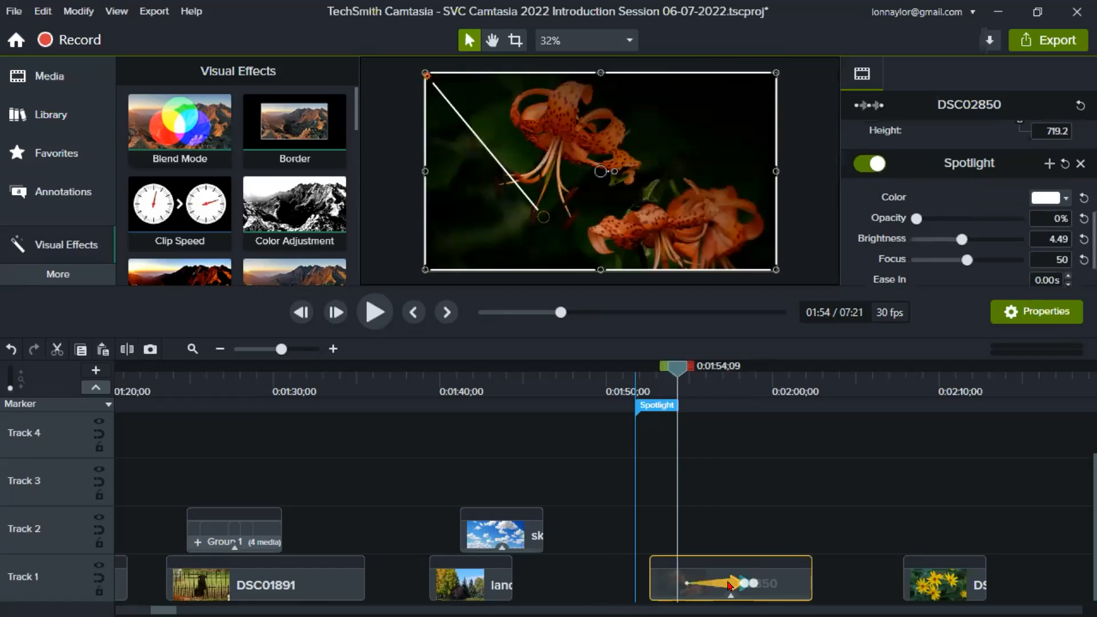
left_click_drag(730, 585, 722, 582)
left_click(744, 584)
left_click_drag(772, 584, 782, 584)
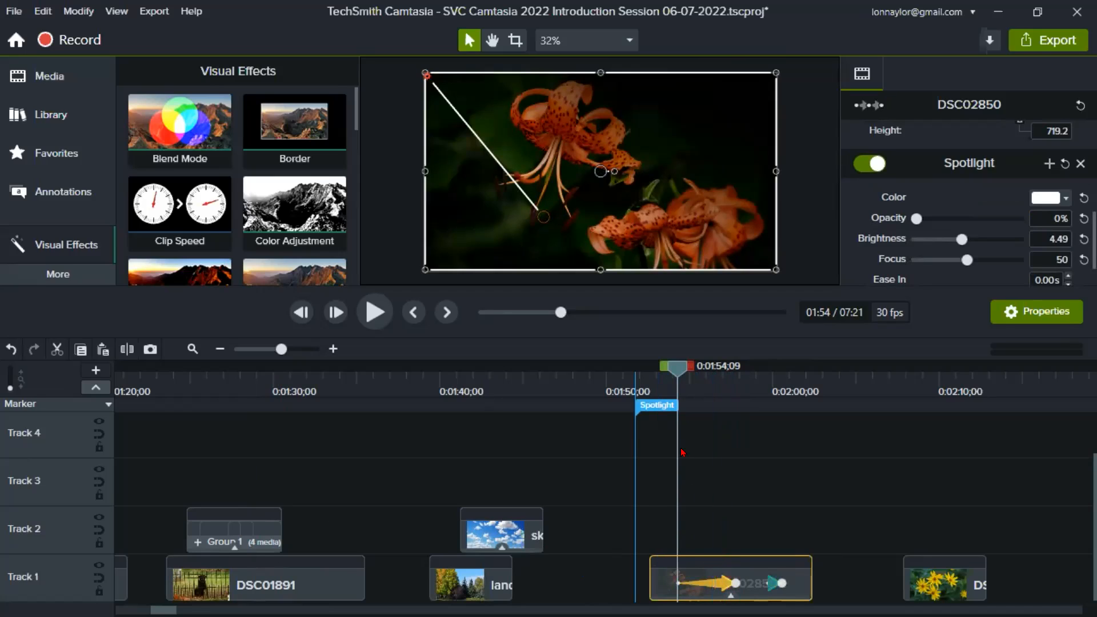
- Review the lily photo's properties at 0:01:53;17, and scrub through its first spotlight animation to about 0:01:58
left_click_drag(678, 367, 667, 367)
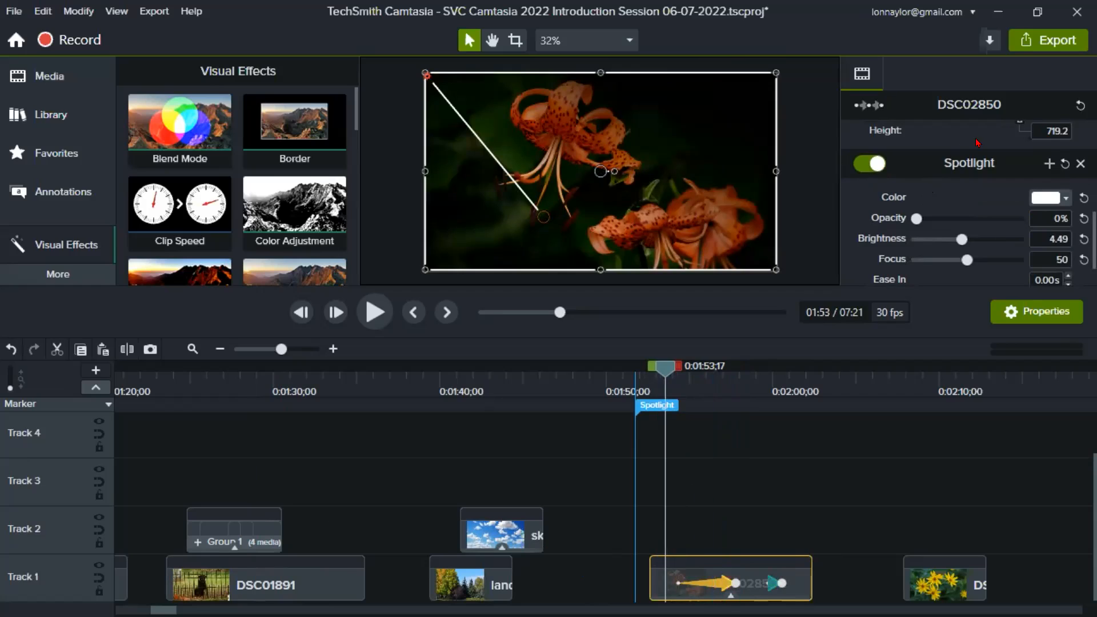
scroll(965, 150, "up", 3)
scroll(964, 150, "up", 1)
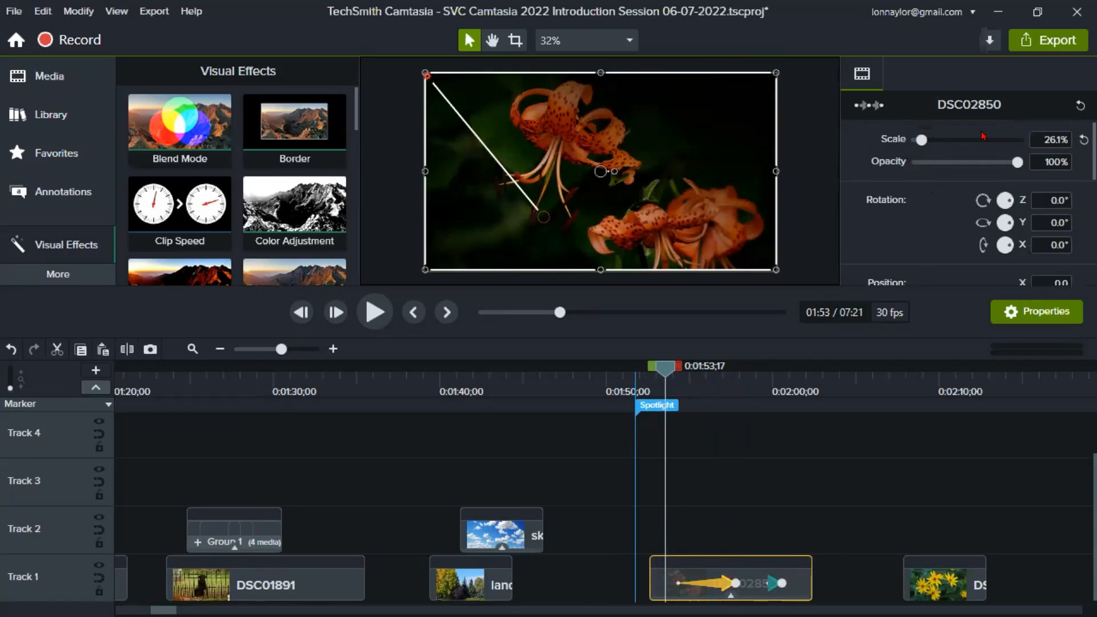
scroll(1007, 184, "down", 5)
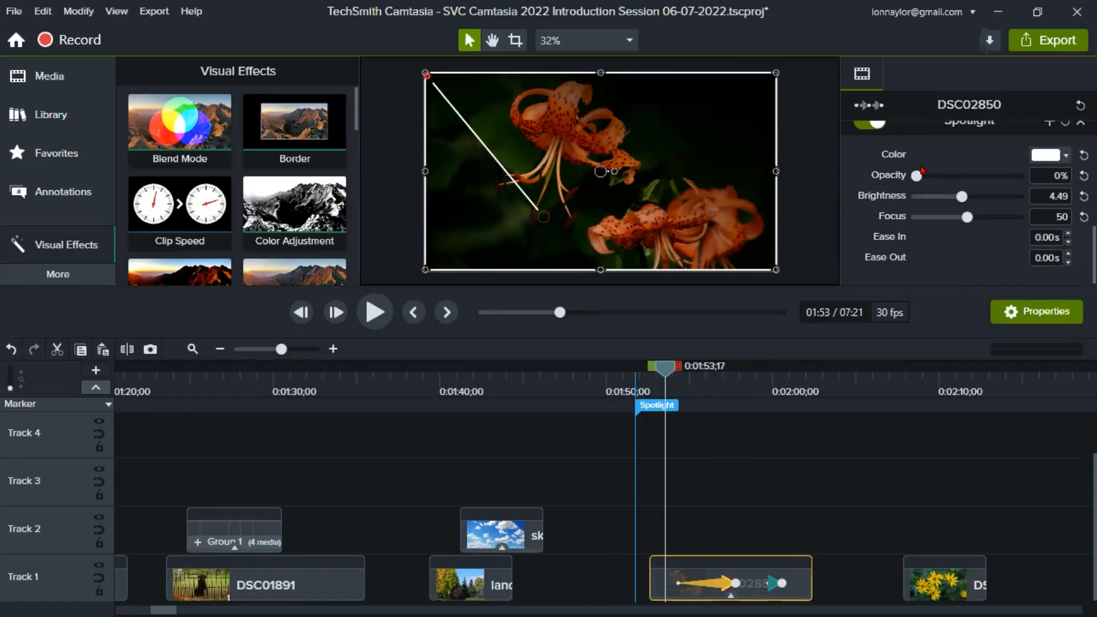
scroll(895, 152, "up", 2)
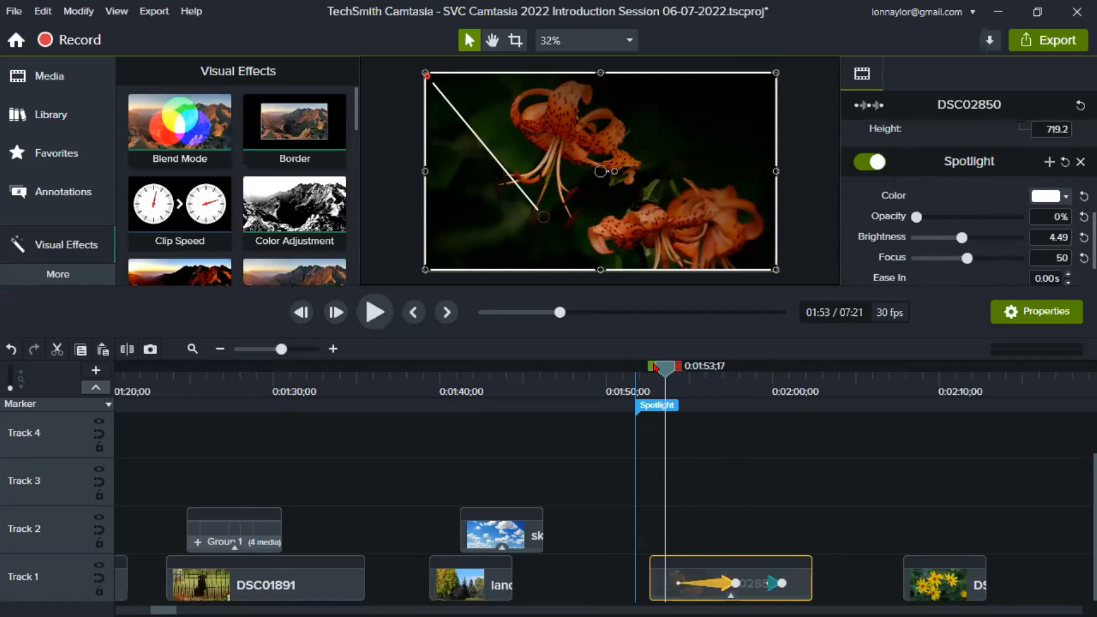
left_click_drag(655, 366, 751, 377)
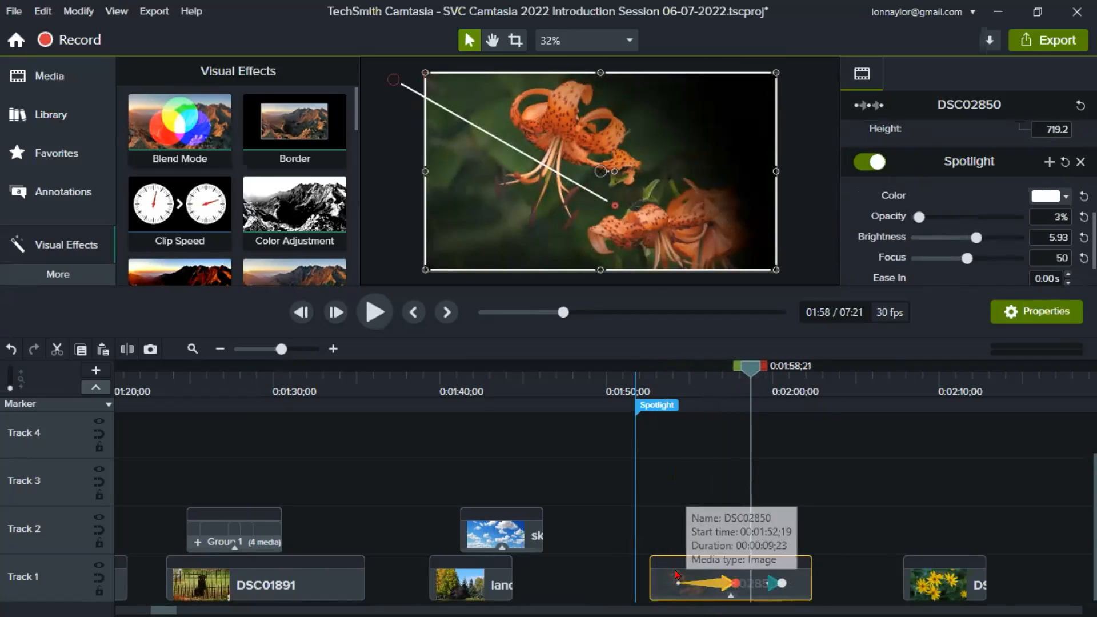
left_click(675, 376)
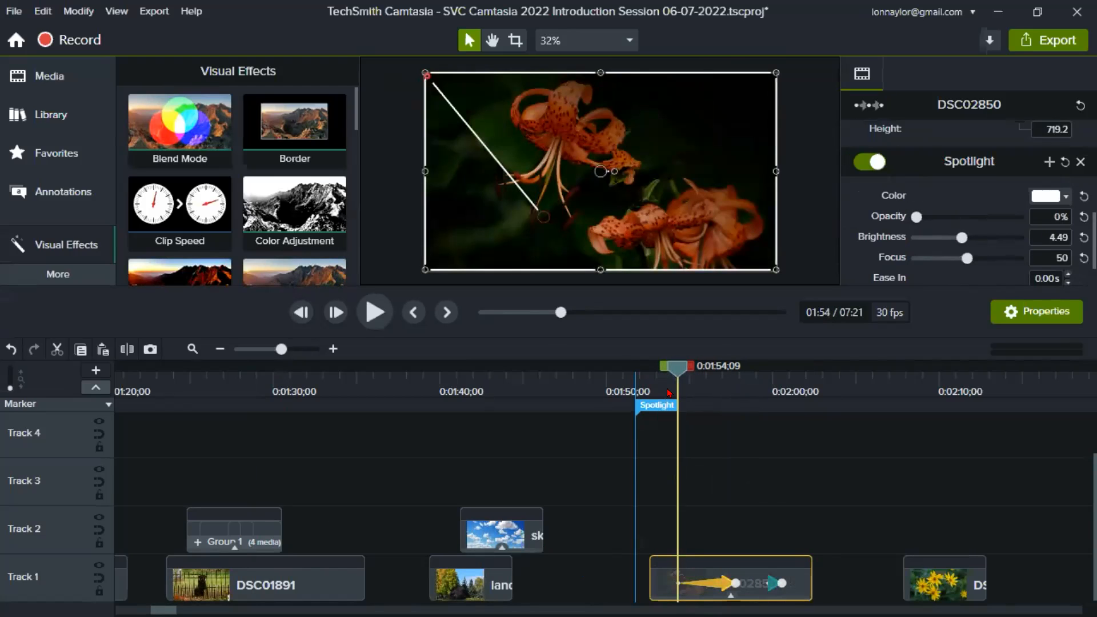
left_click_drag(675, 377, 735, 377)
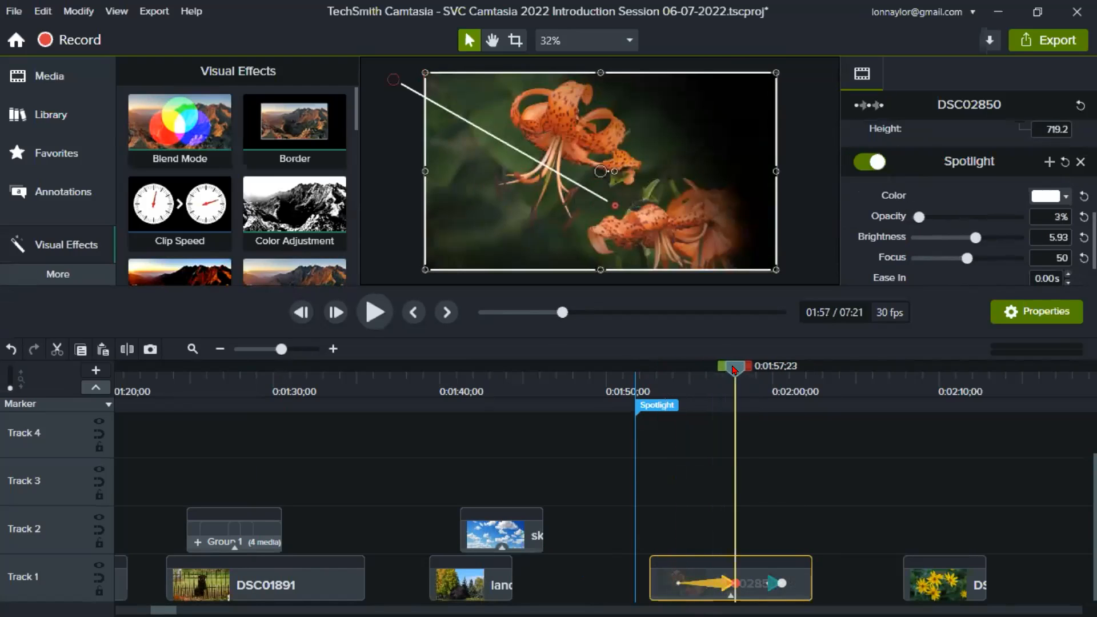
- Delete the lily photo's second animation and scrub through the remaining one to about 0:02:00
left_click(771, 582)
key("Delete")
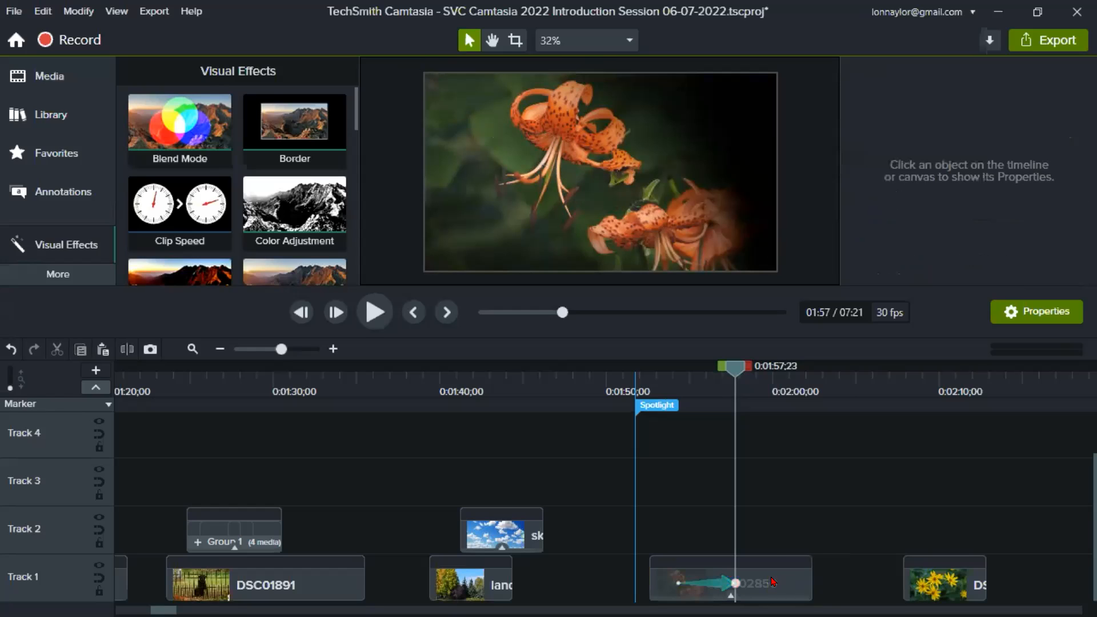
left_click(695, 375)
left_click_drag(696, 371, 784, 370)
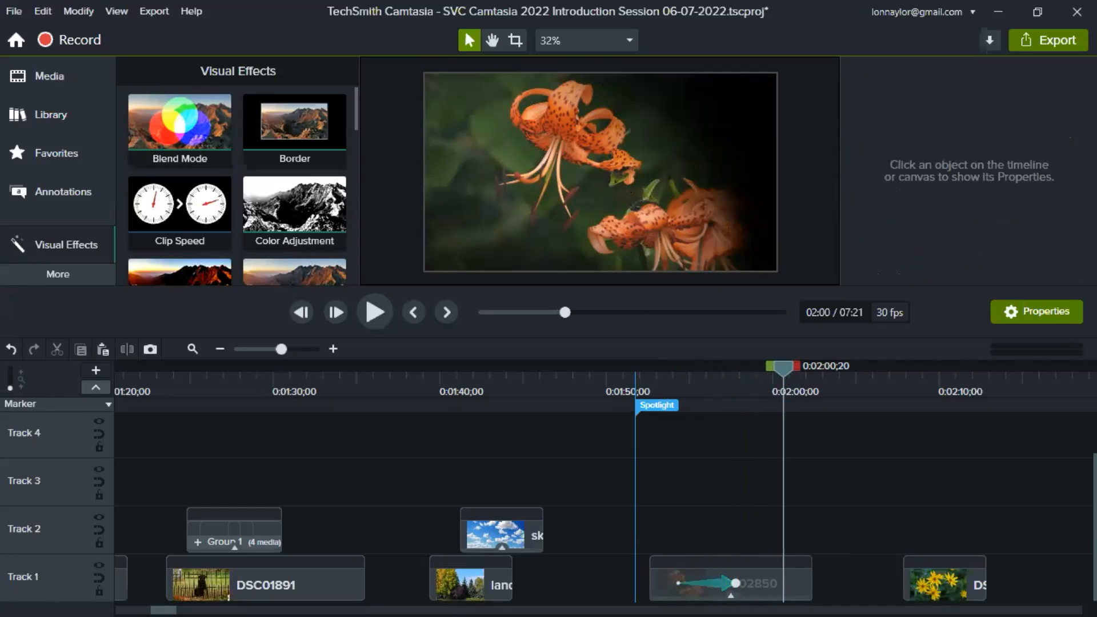
- Add the Outline Edges visual effect to the yellow flower photo DSC02849 at about 0:02:10, and enlarge the canvas preview area
scroll(320, 566, "right", 6)
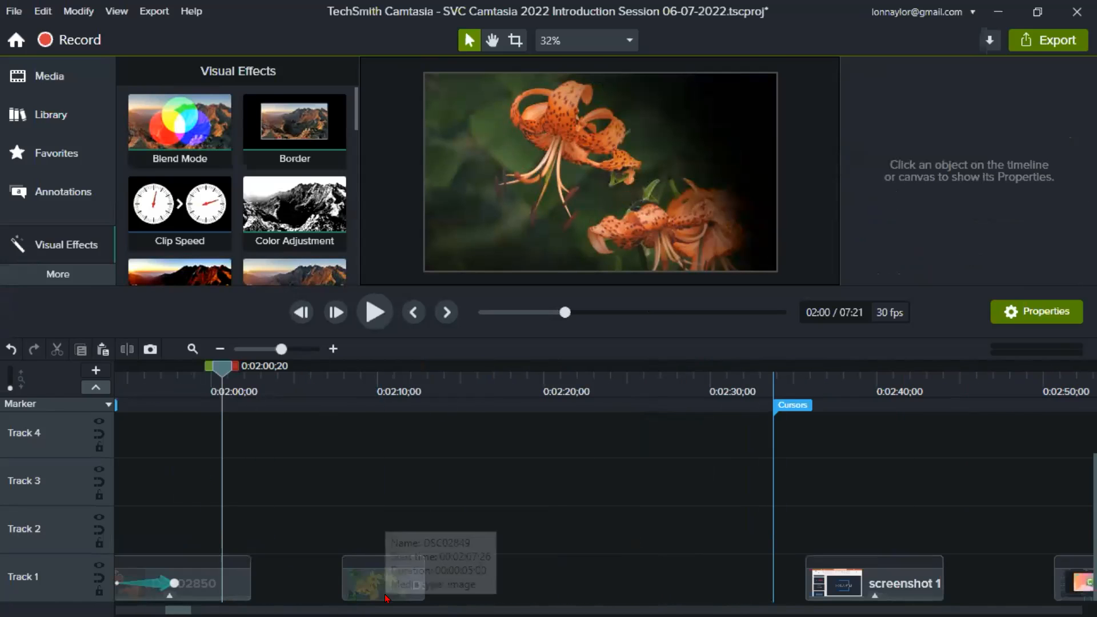
left_click(380, 389)
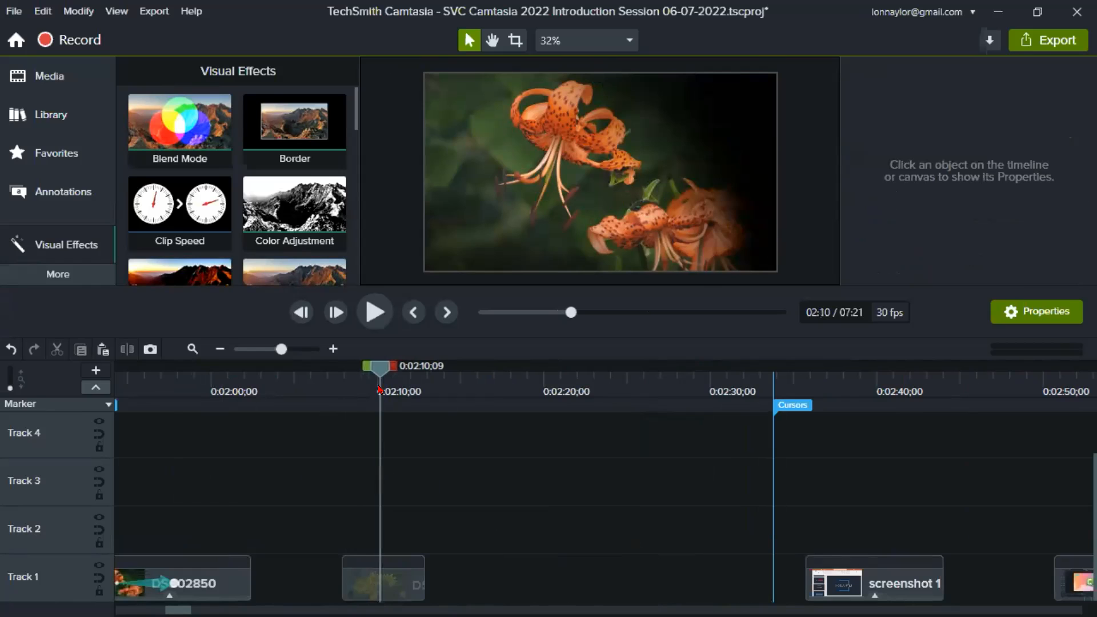
left_click(378, 585)
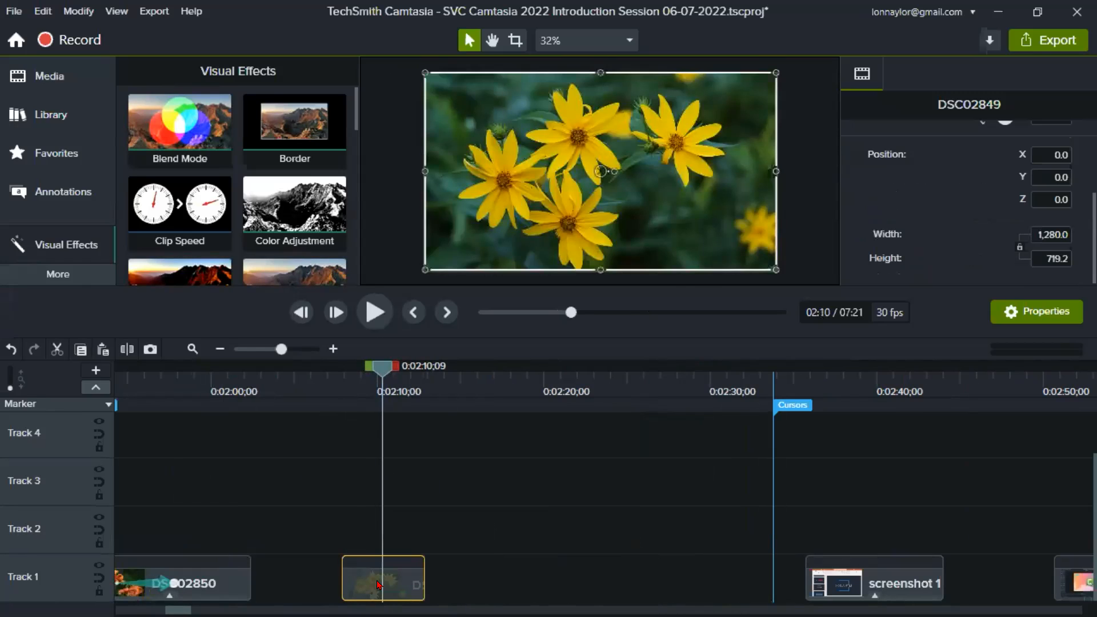
right_click(377, 585)
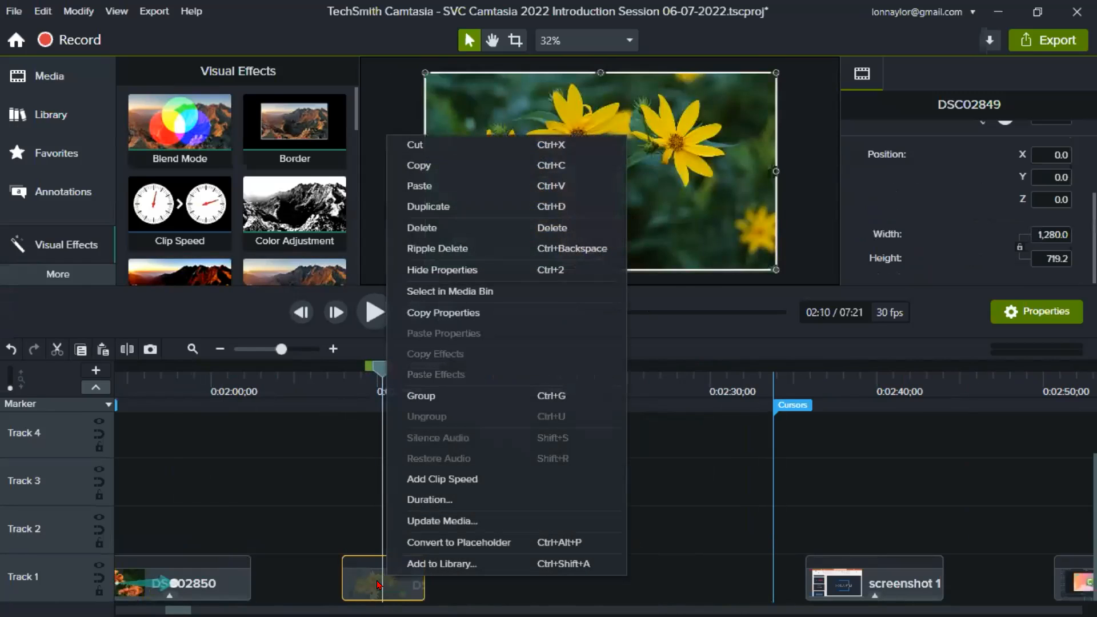
right_click(627, 122)
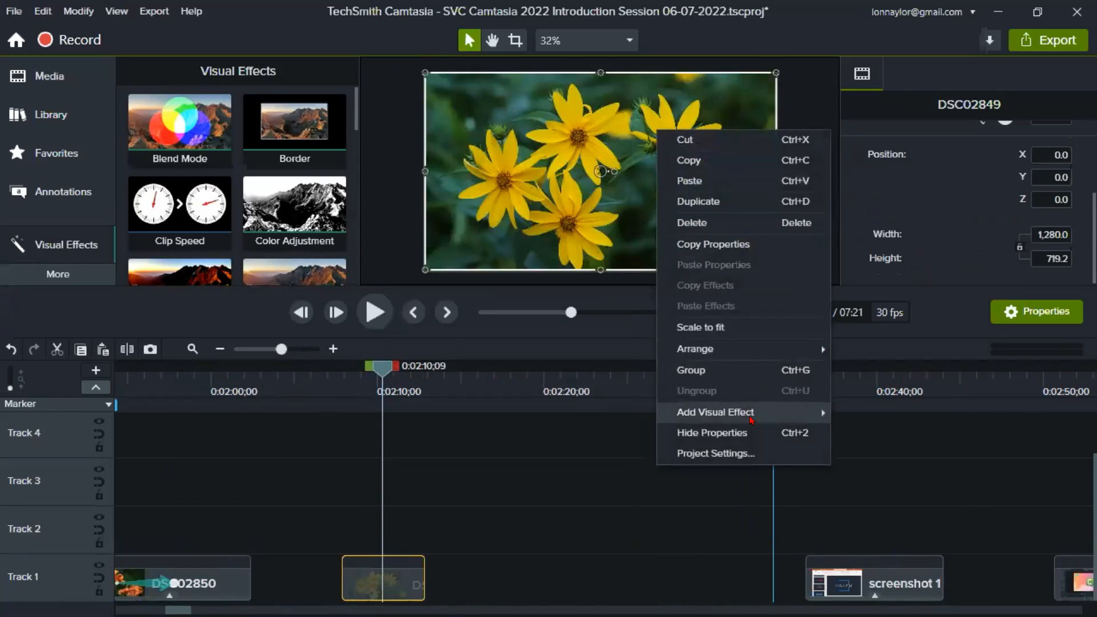
mouse_move(751, 420)
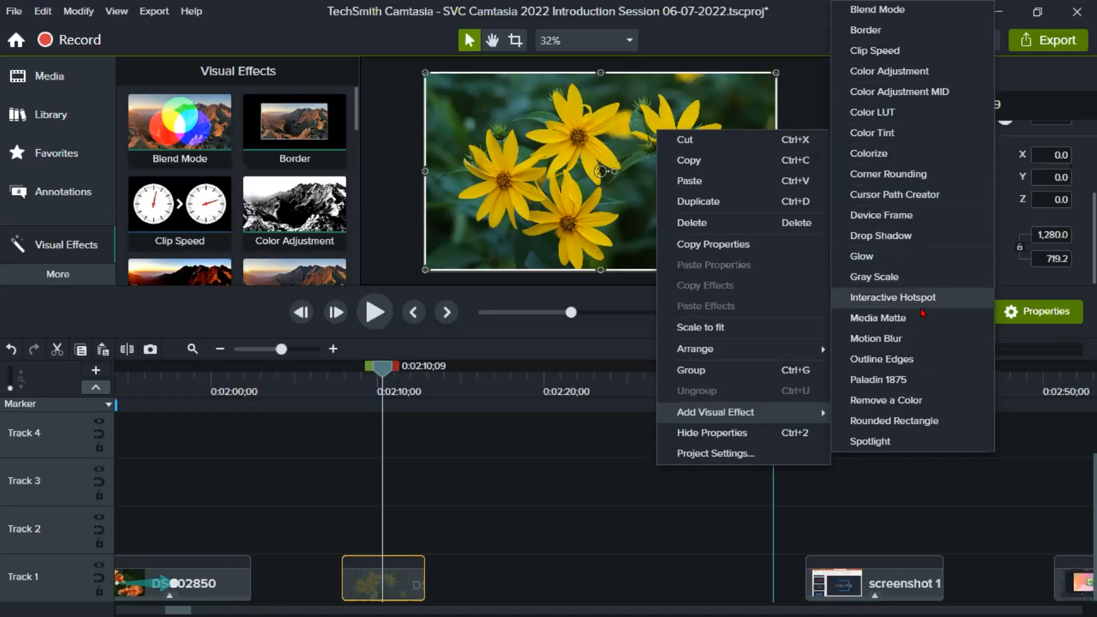
left_click(924, 362)
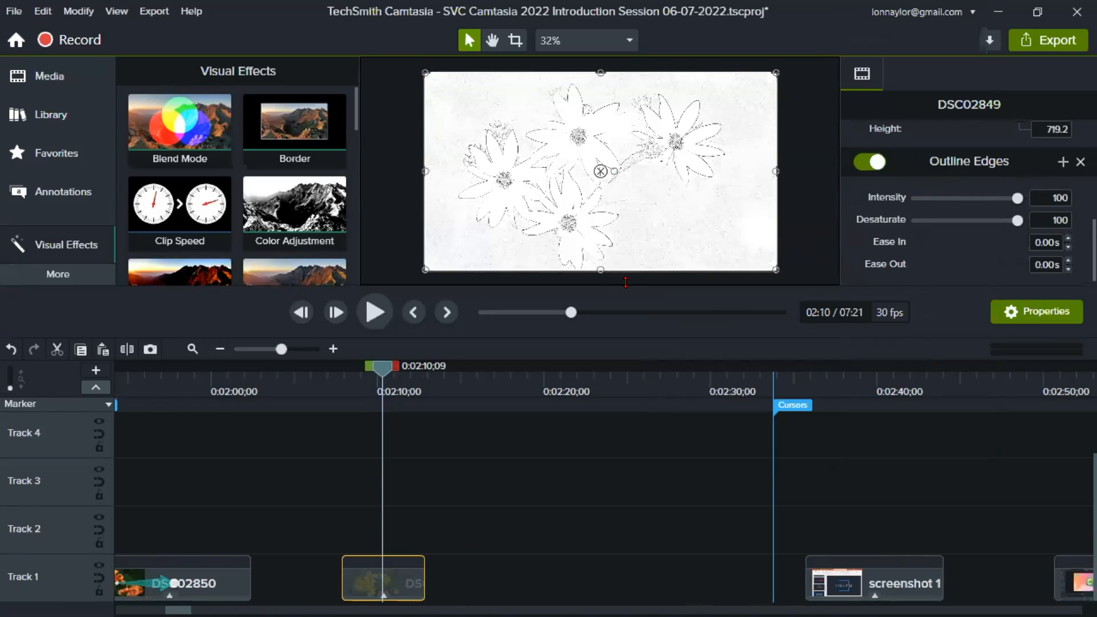
left_click_drag(626, 282, 626, 395)
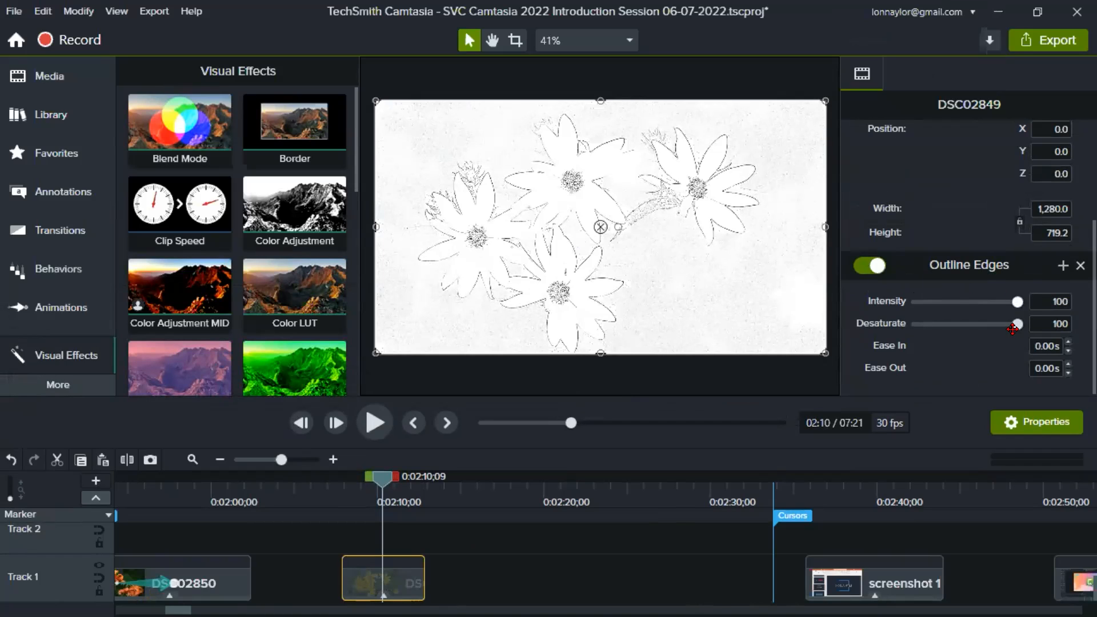
- Try Outline Edges on the flower photo with Desaturate 8 and Intensity 55, and return both settings to 100
left_click_drag(1018, 324, 925, 325)
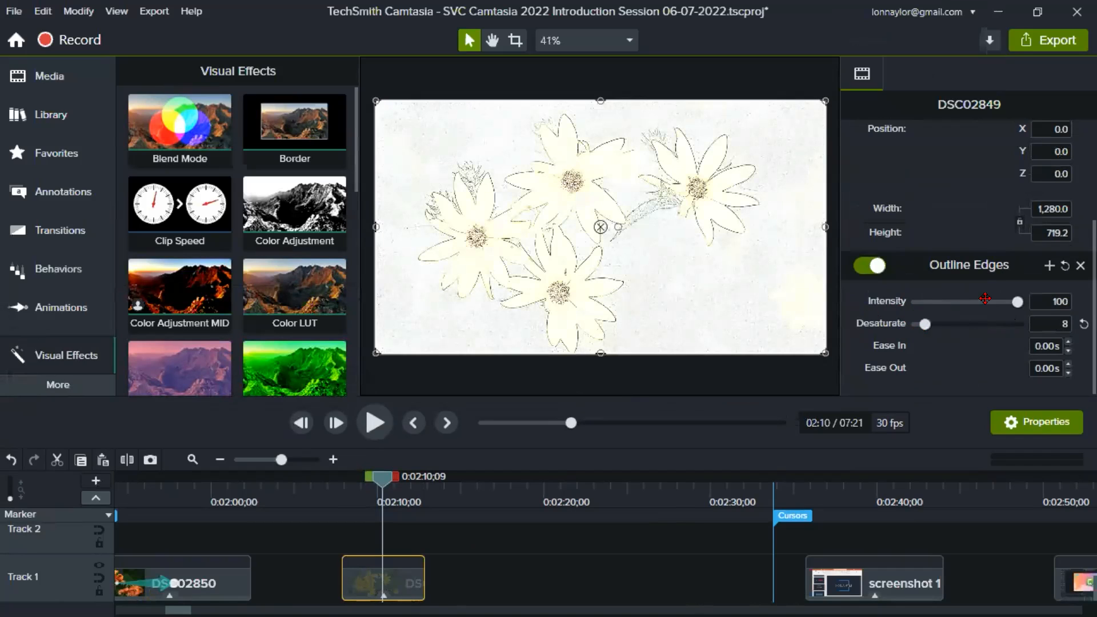
left_click_drag(1015, 300, 970, 300)
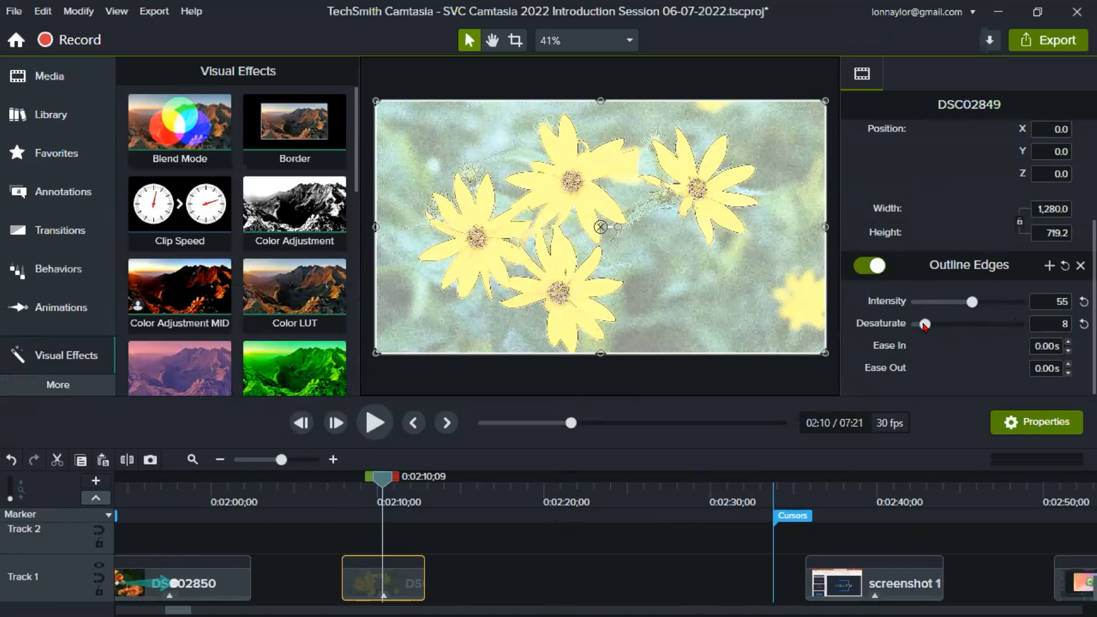
left_click_drag(924, 324, 1050, 335)
left_click_drag(972, 301, 1045, 310)
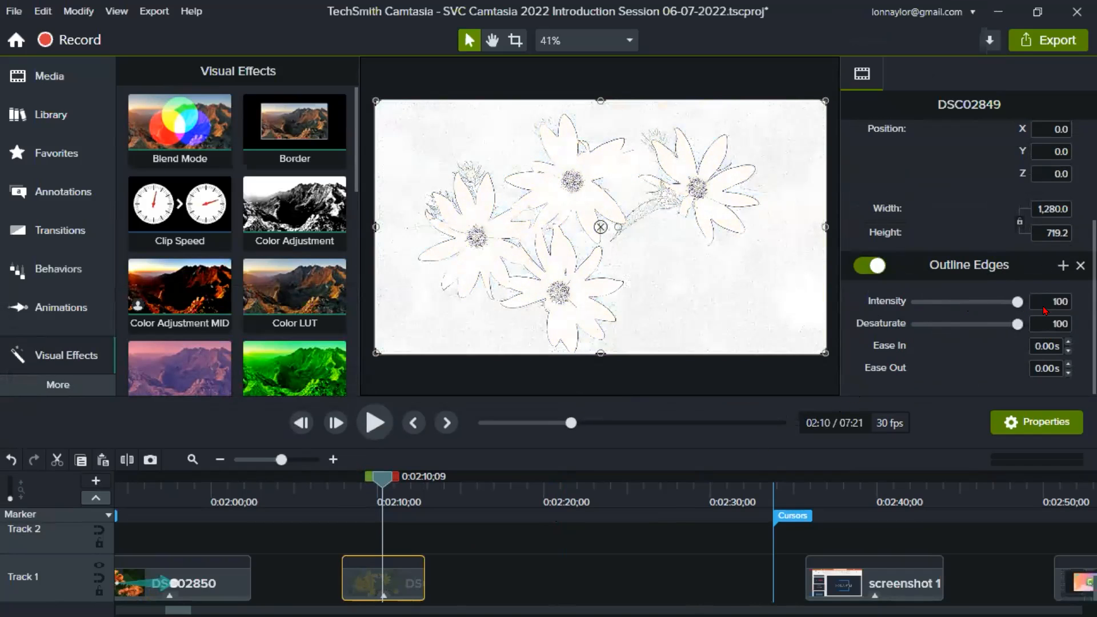
- Go to the Cursors marker and move the playhead into the screenshot 1 clip at about 0:02:37
left_click(526, 498)
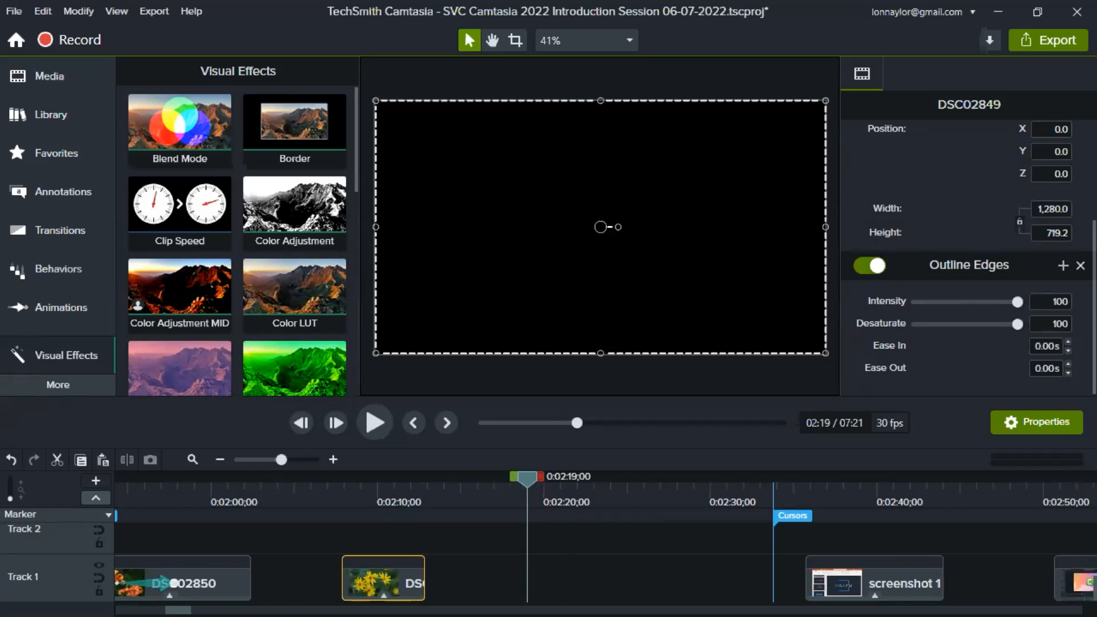
scroll(222, 493, "right", 10)
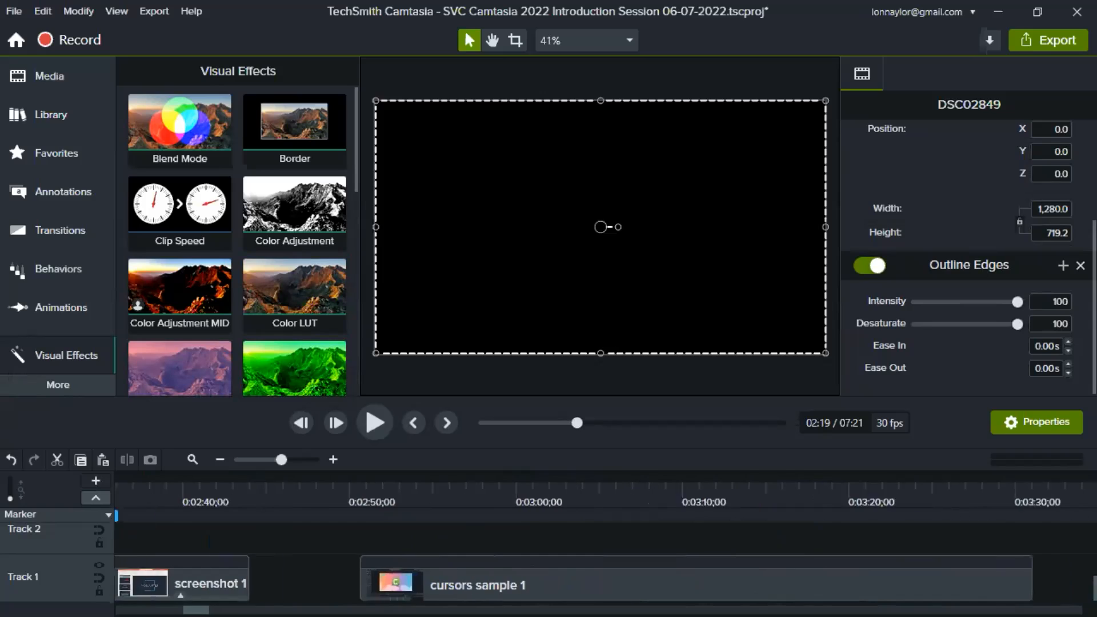
left_click_drag(223, 493, 244, 492)
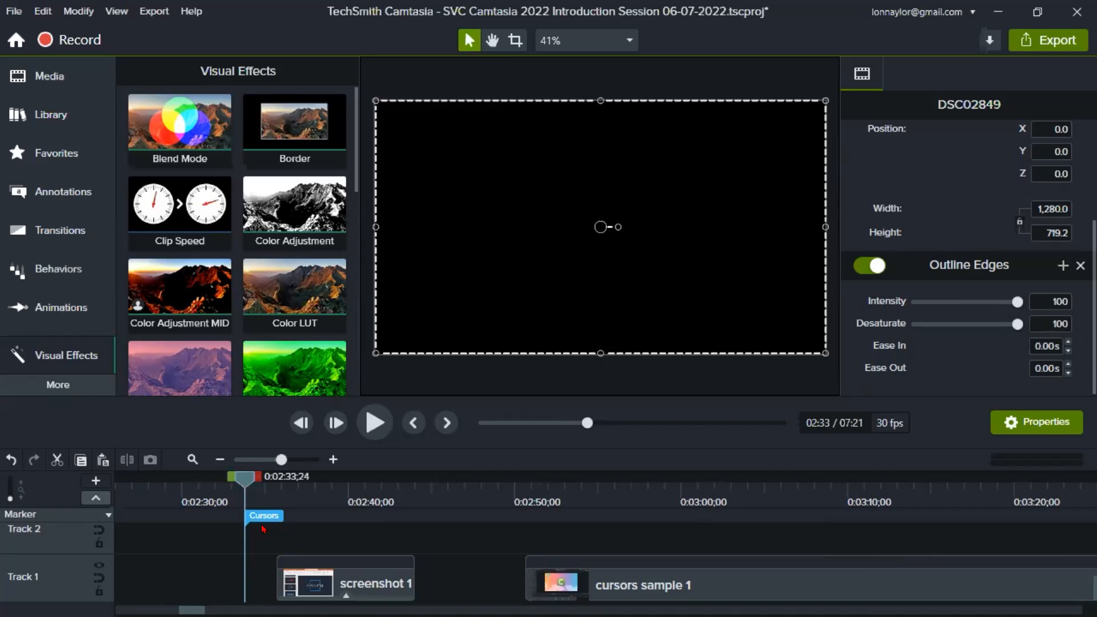
left_click(258, 492)
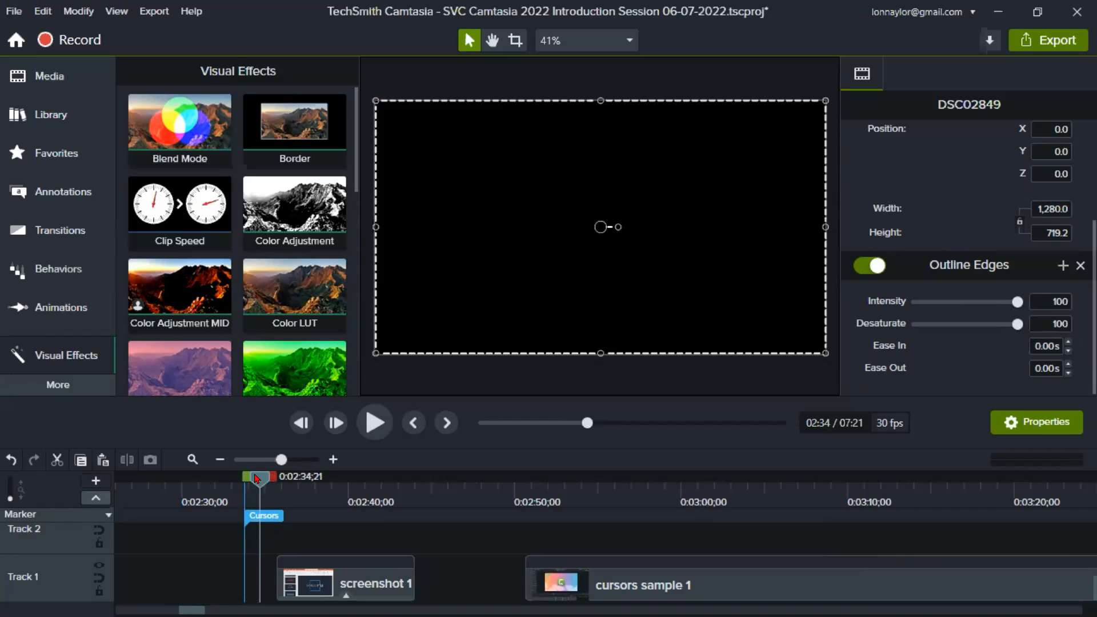
left_click_drag(258, 479, 308, 488)
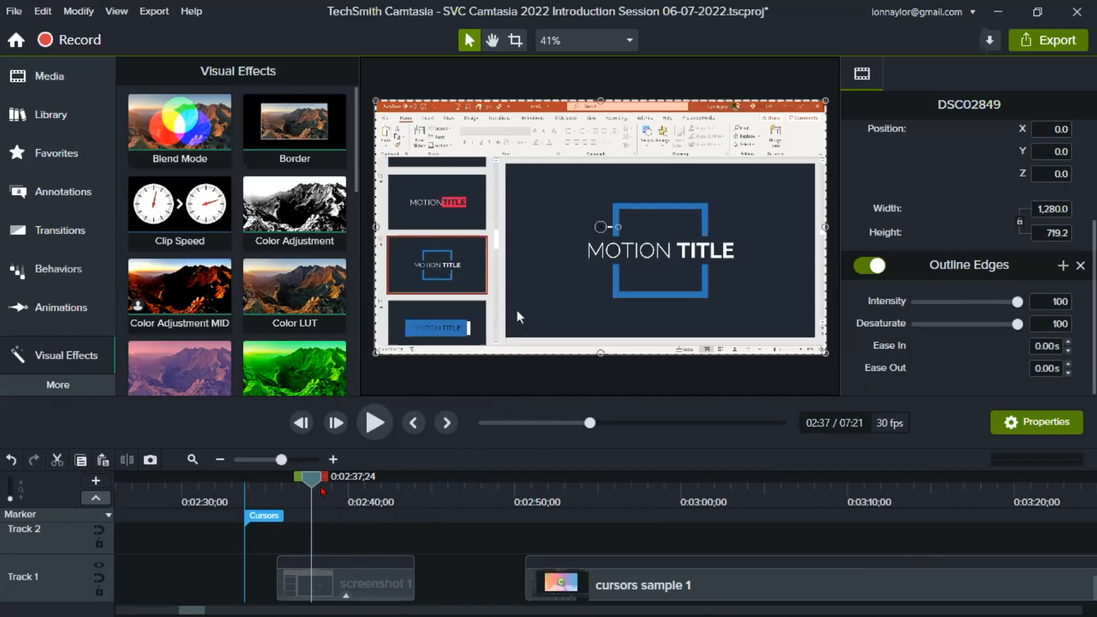
mouse_move(307, 479)
left_mouse_down()
mouse_move(350, 492)
mouse_move(306, 499)
left_mouse_up()
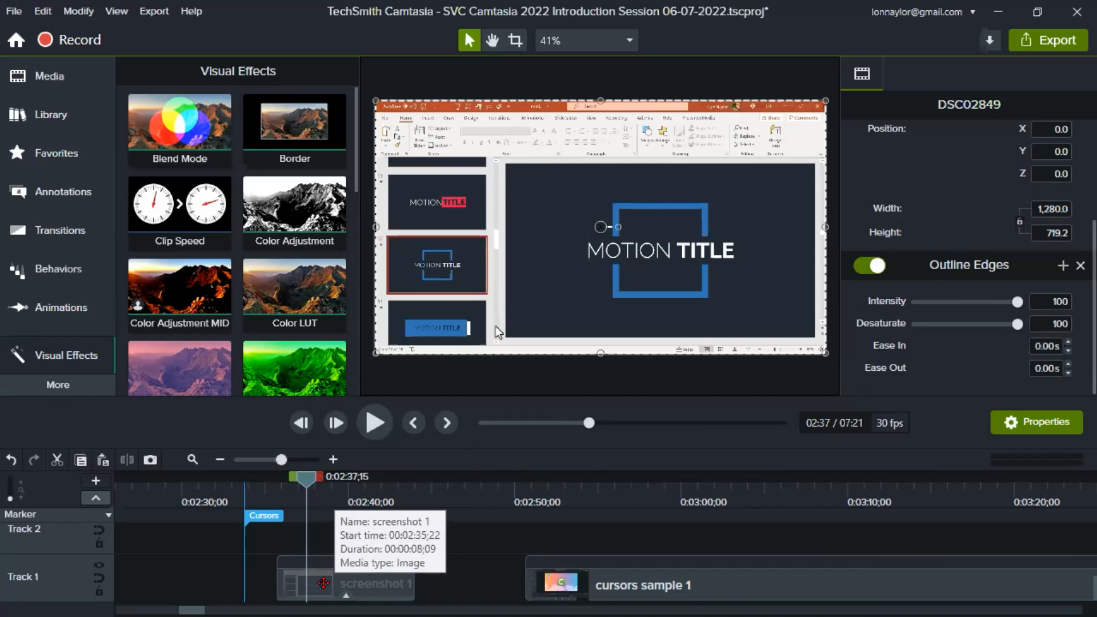
- Select the screenshot 1 clip, show its cursor properties, and look through the visual effects for Cursor Path Creator
left_click(324, 583)
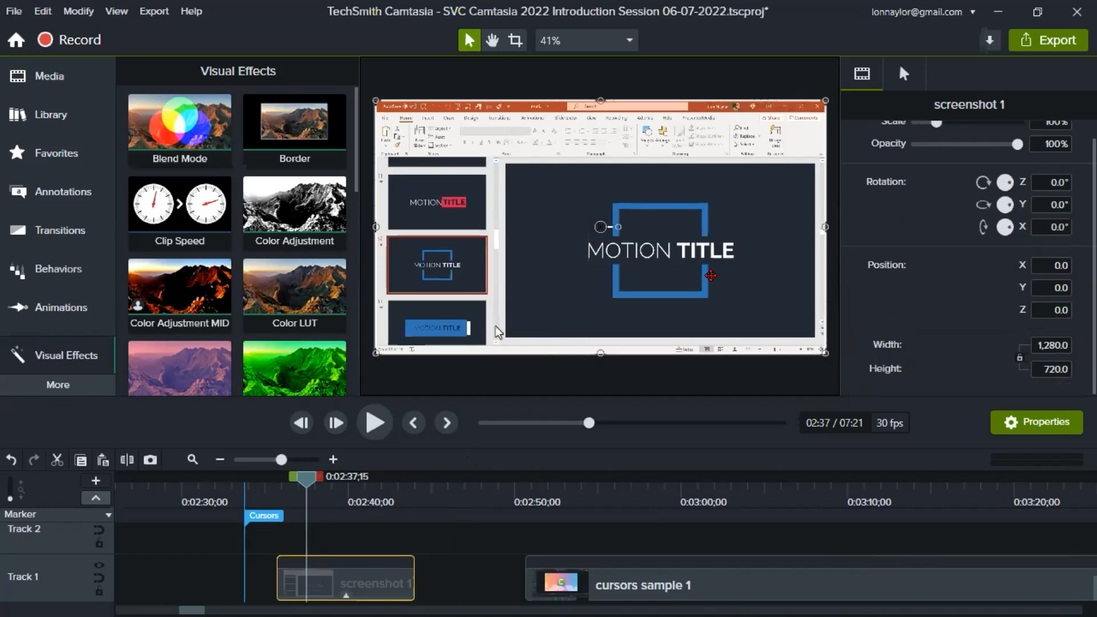
scroll(971, 302, "up", 1)
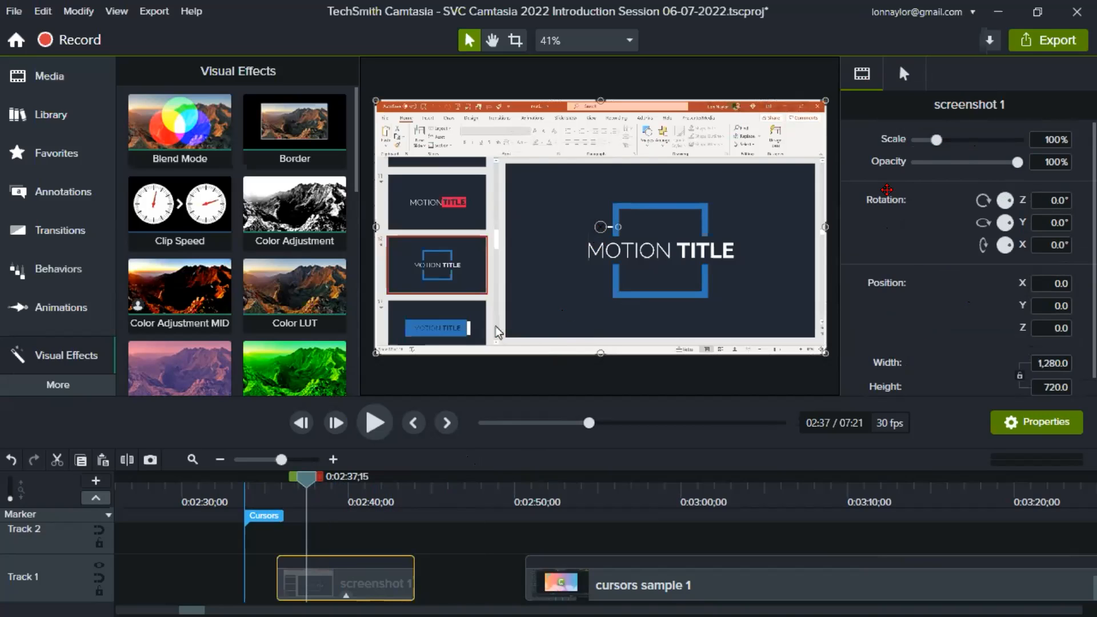
left_click(905, 74)
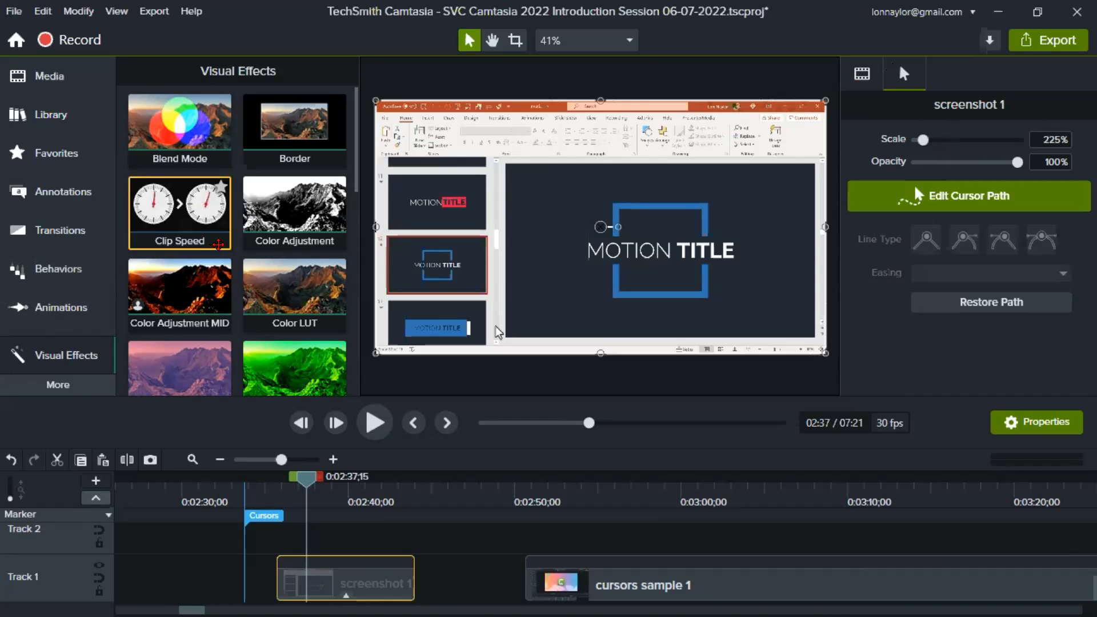
scroll(212, 244, "down", 3)
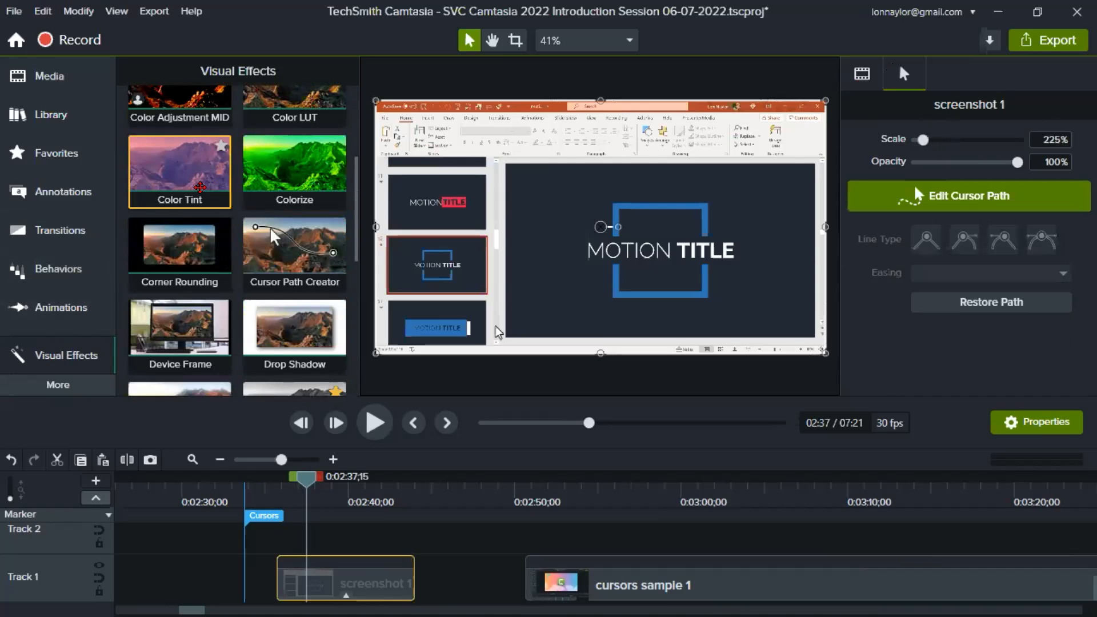
scroll(188, 263, "down", 5)
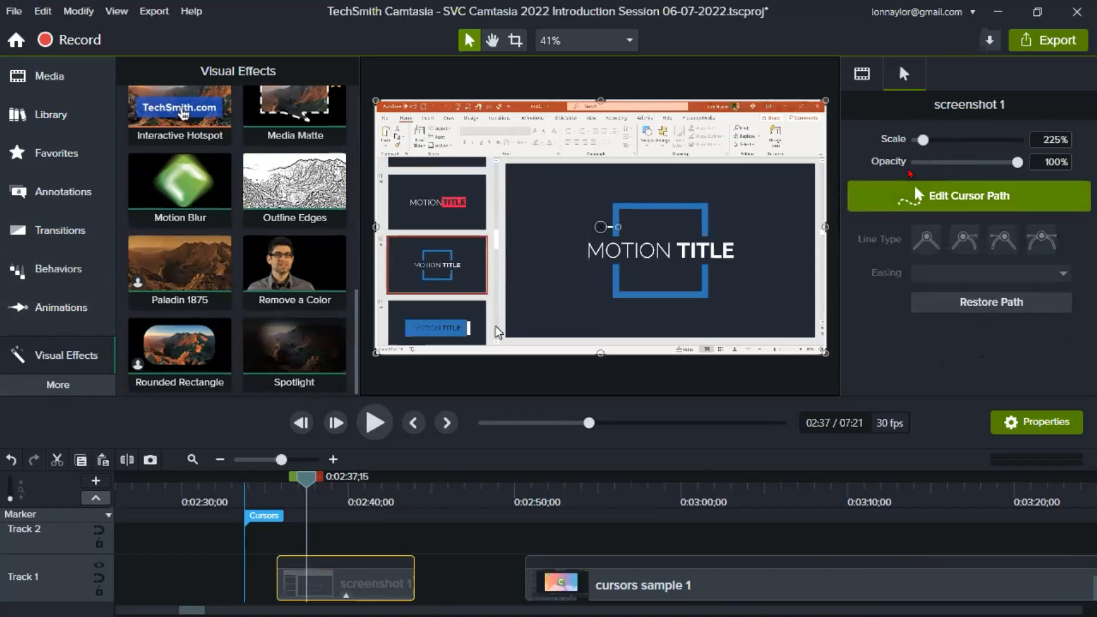
- Try cursor scales of 789% and 2,000% on the screenshot 1 clip, checking the cursor between about 0:02:38 and 0:02:39
left_click_drag(923, 139, 953, 139)
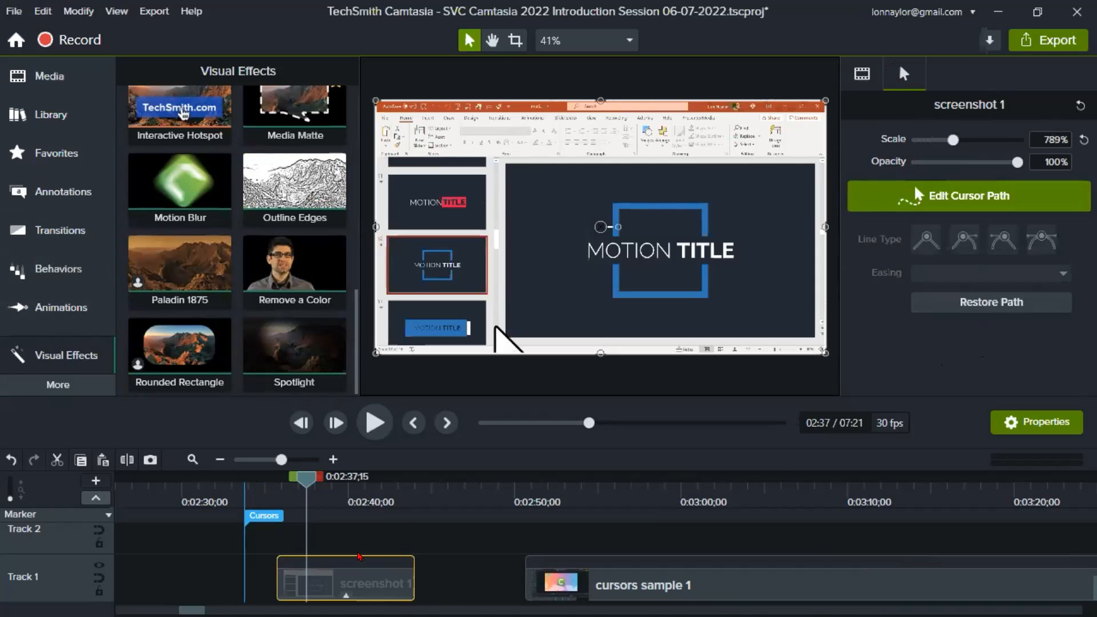
left_click_drag(307, 478, 340, 480)
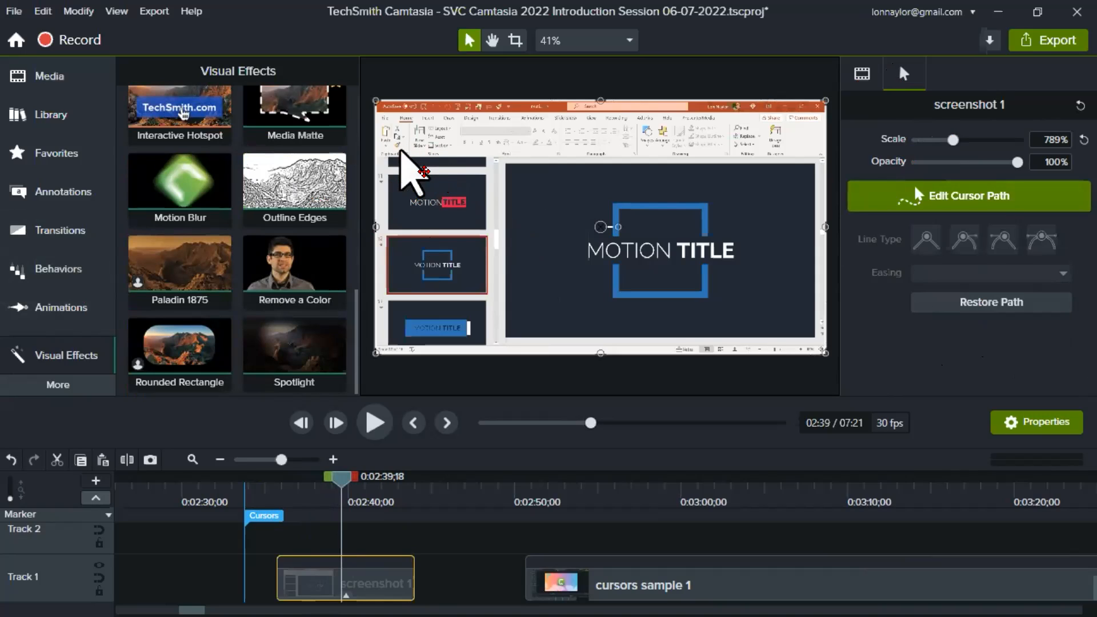
left_click_drag(944, 135, 1023, 132)
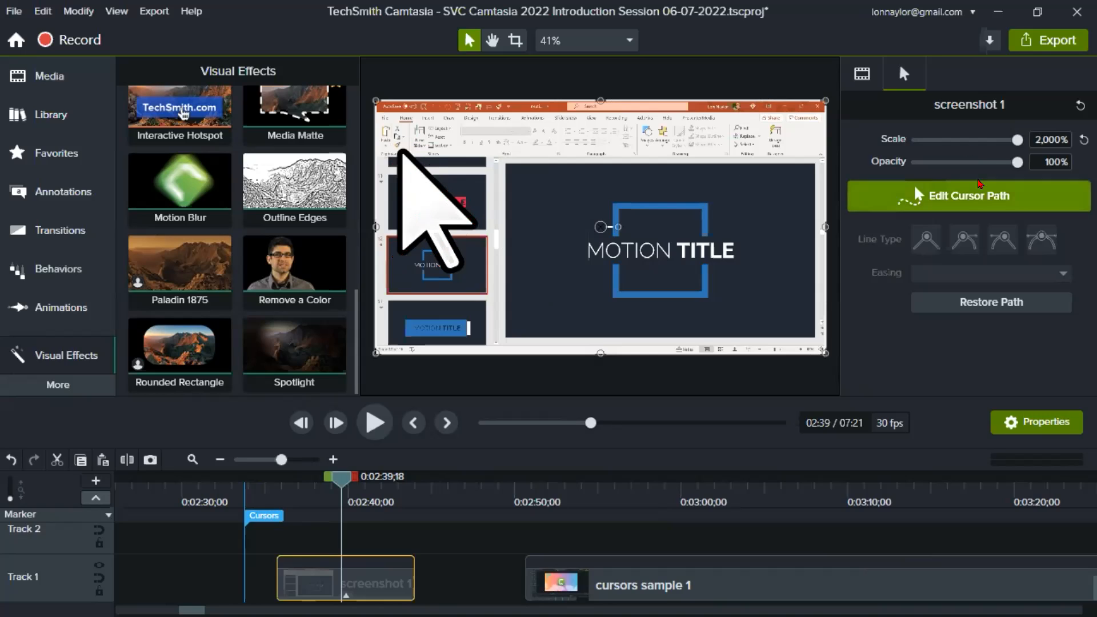
mouse_move(1020, 143)
left_mouse_down()
mouse_move(977, 143)
mouse_move(1023, 143)
left_mouse_up()
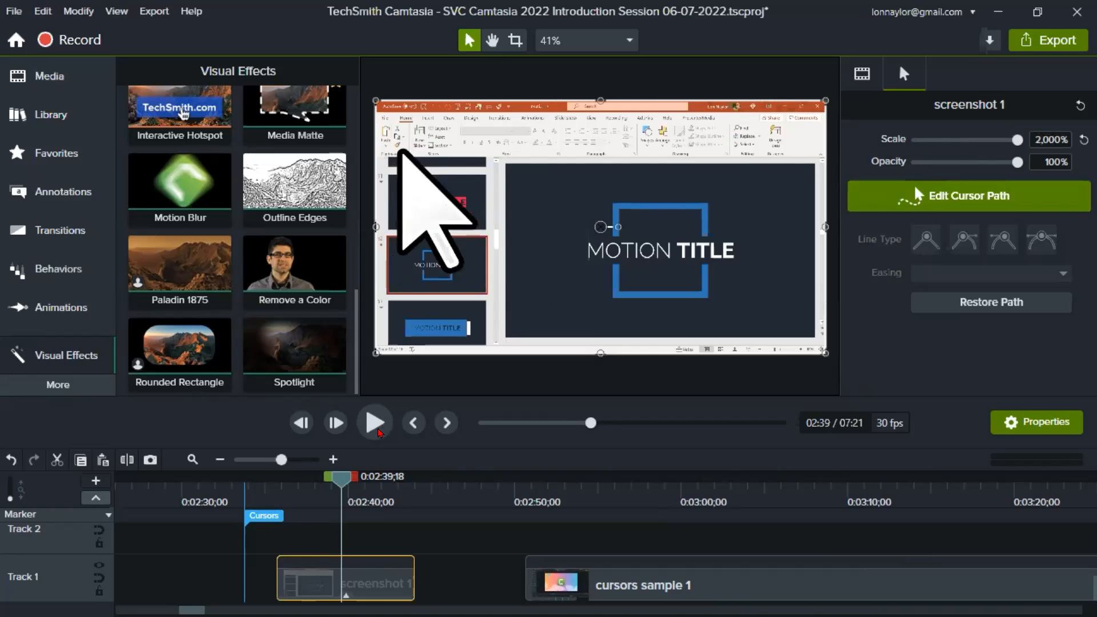
mouse_move(342, 479)
left_mouse_down()
mouse_move(370, 480)
mouse_move(313, 483)
mouse_move(349, 486)
mouse_move(330, 486)
left_mouse_up()
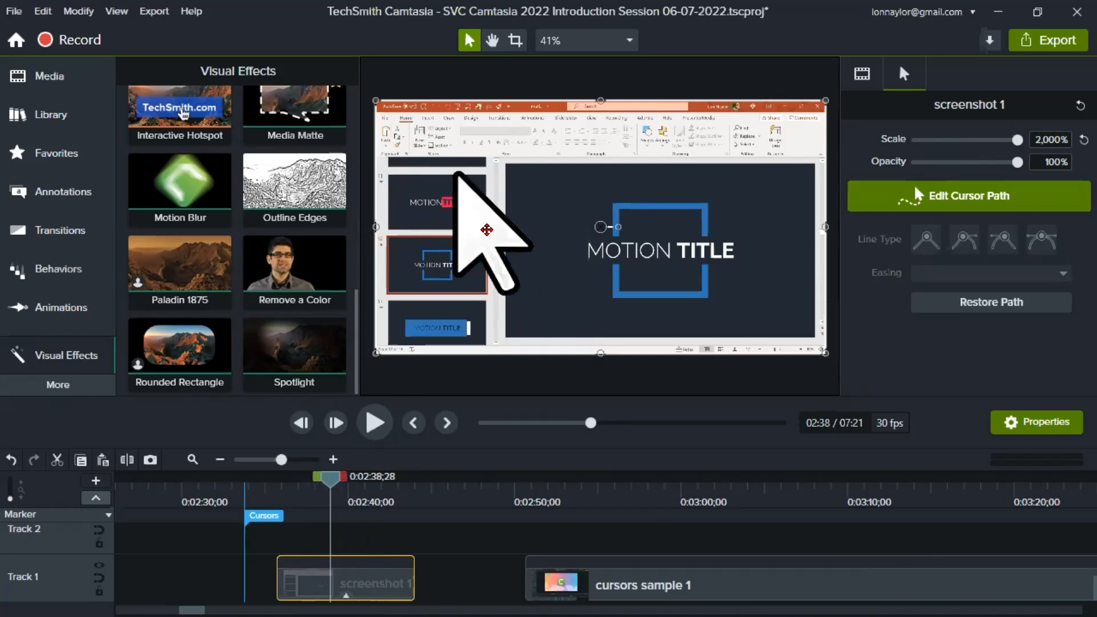
- Try a cursor scale of 10,000%, preview the cursor at different points of its movement, and restore the default scale
left_click(1030, 137)
type("10")
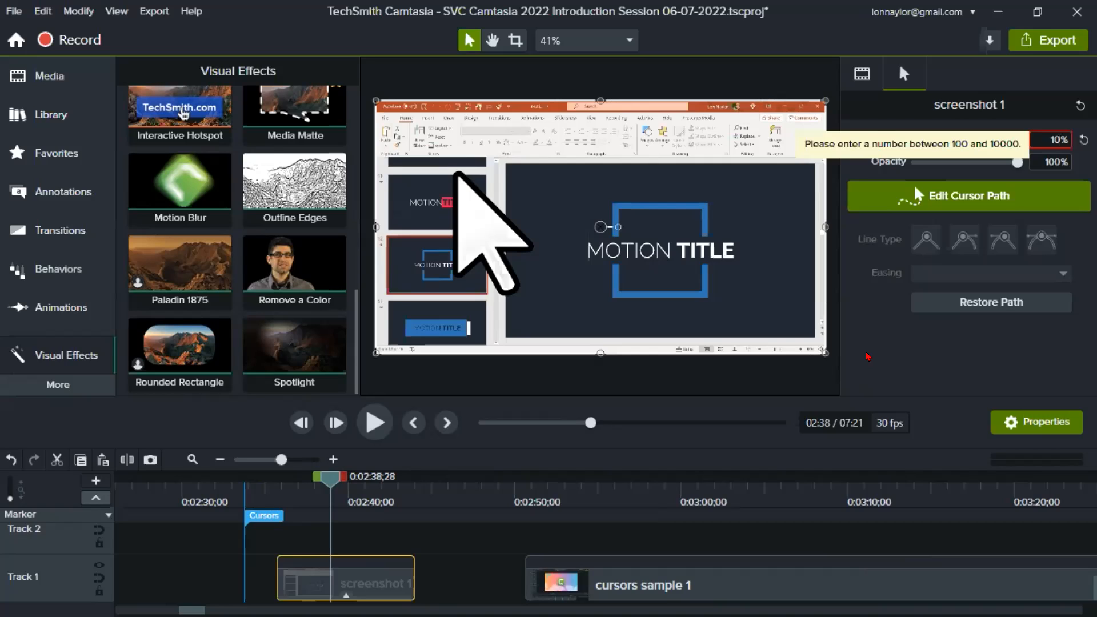
type("000")
key("Return")
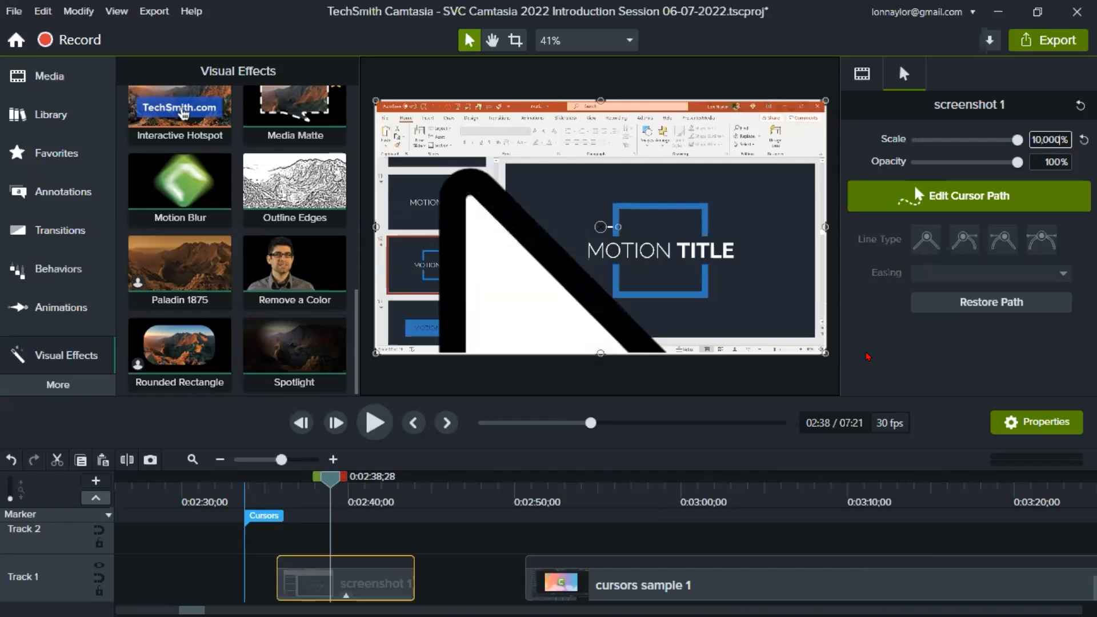
left_click_drag(331, 483, 309, 491)
left_click_drag(334, 490, 336, 490)
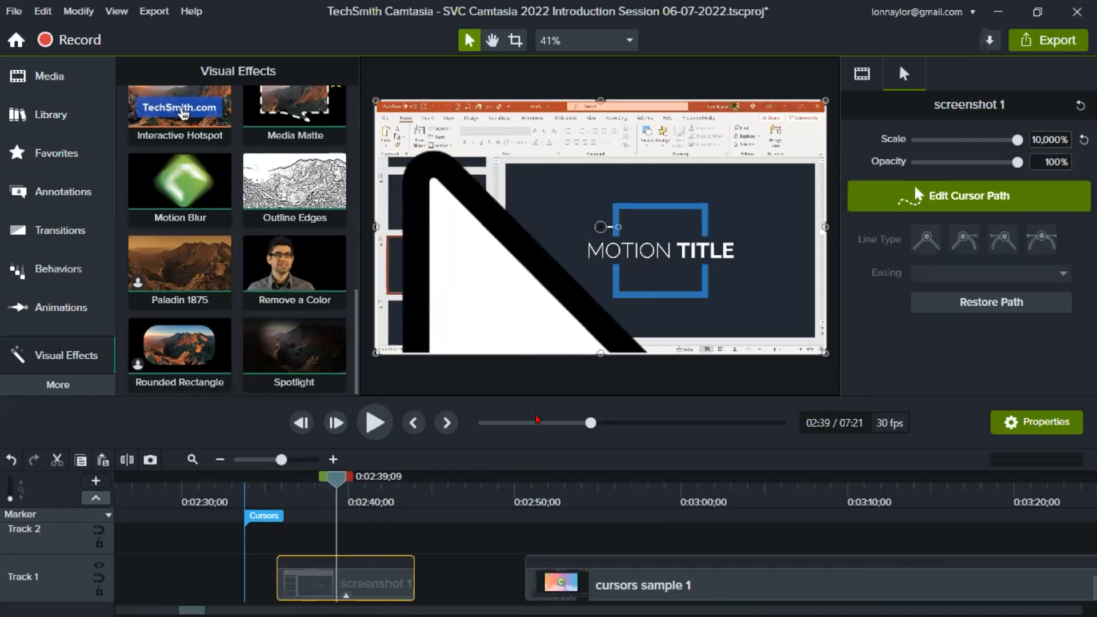
left_click(1080, 140)
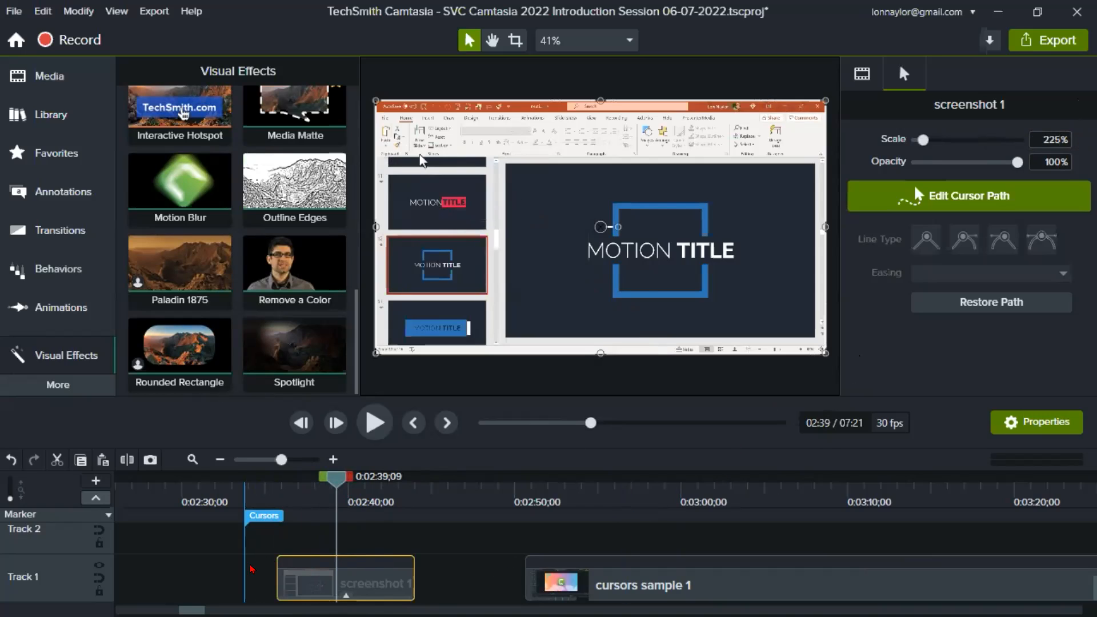
- Start editing the cursor path of screenshot 1, enlarge the timeline scale, and place the playhead at 0:02:38;12 along the path
left_click_drag(334, 488, 314, 488)
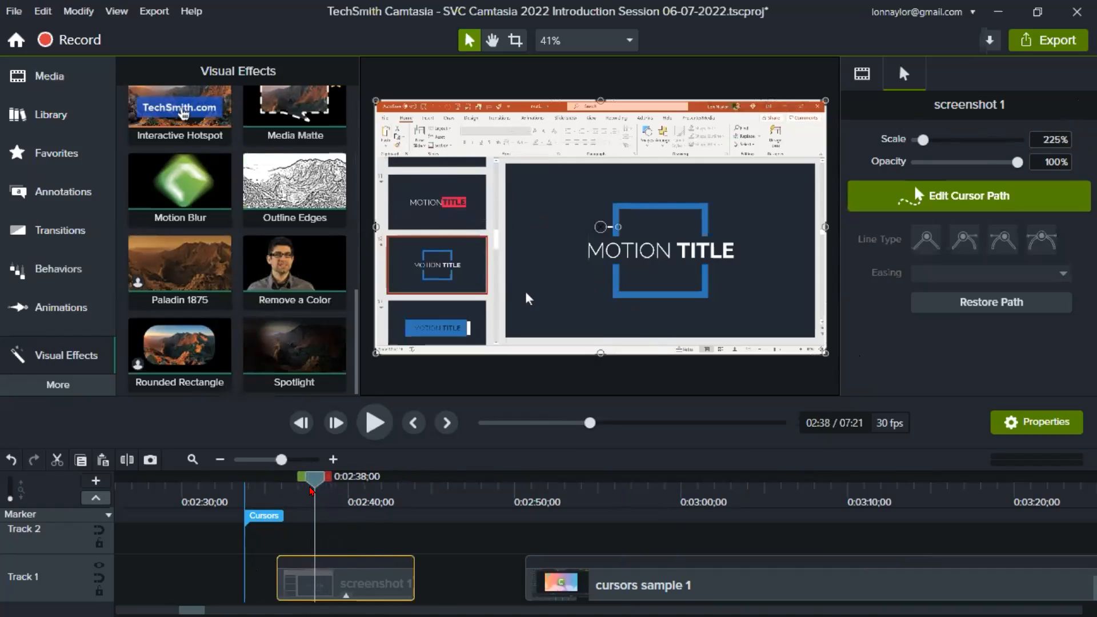
left_click(527, 294)
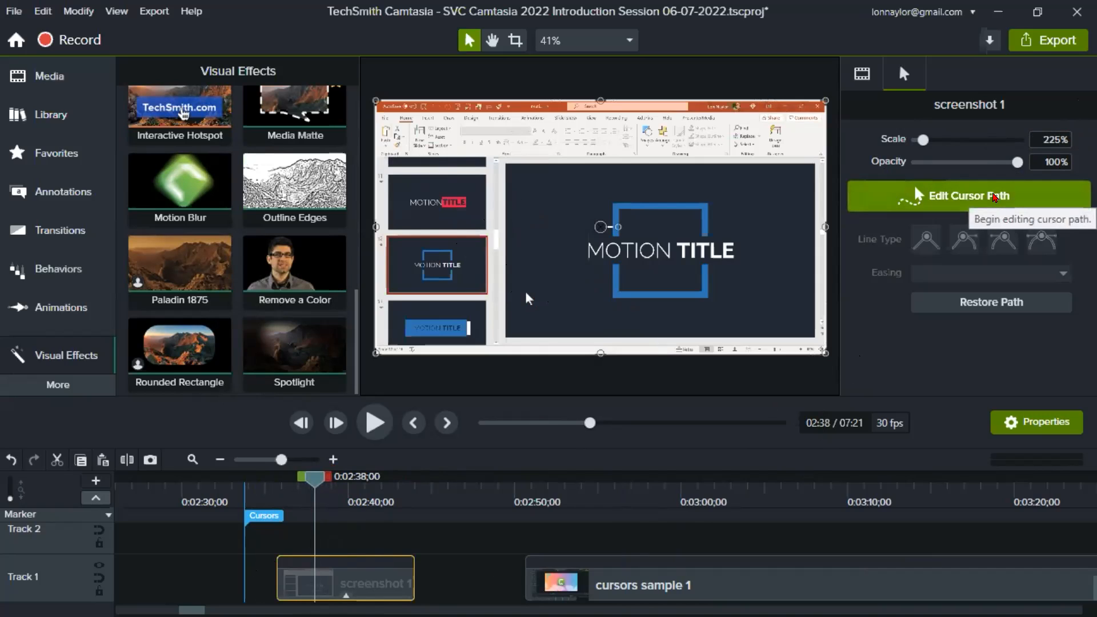
left_click(995, 197)
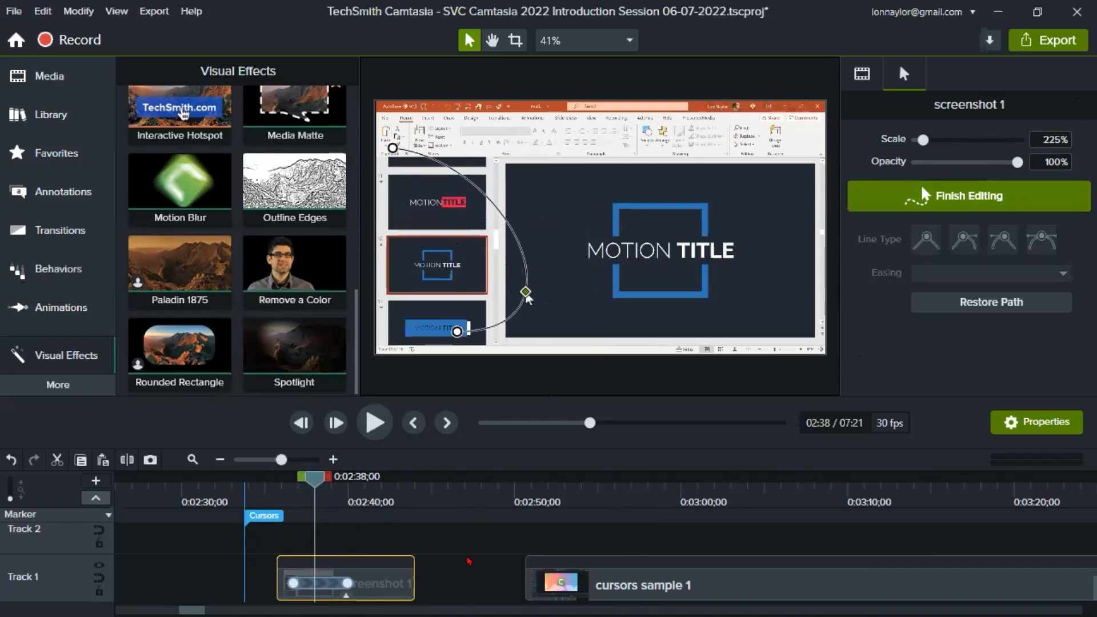
left_click_drag(282, 459, 292, 459)
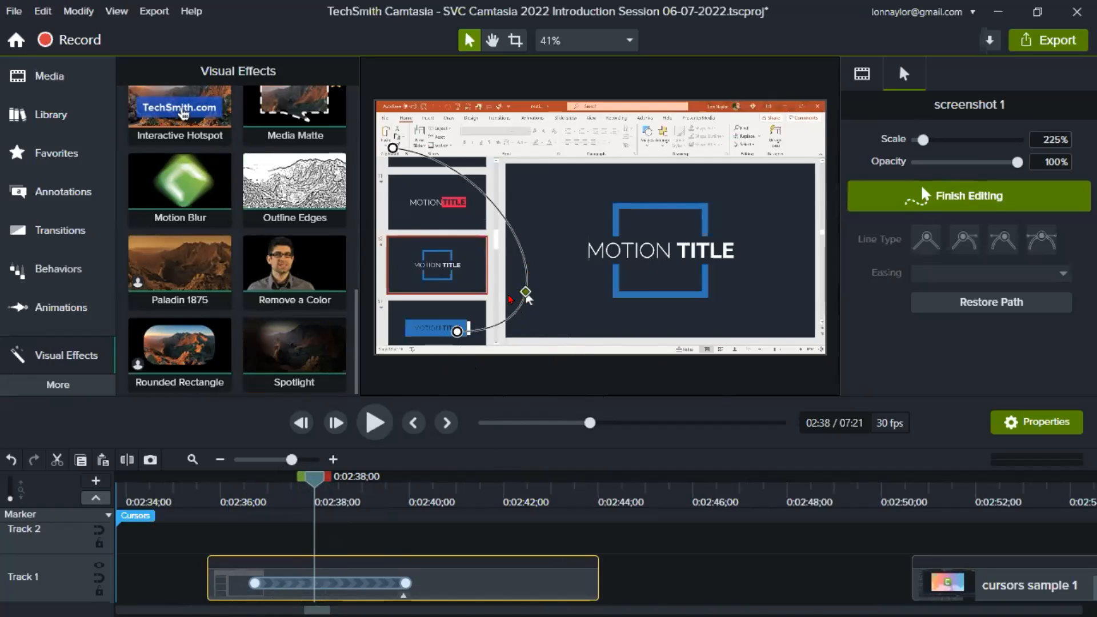
mouse_move(307, 485)
left_mouse_down()
mouse_move(240, 489)
mouse_move(271, 503)
mouse_move(276, 547)
left_mouse_up()
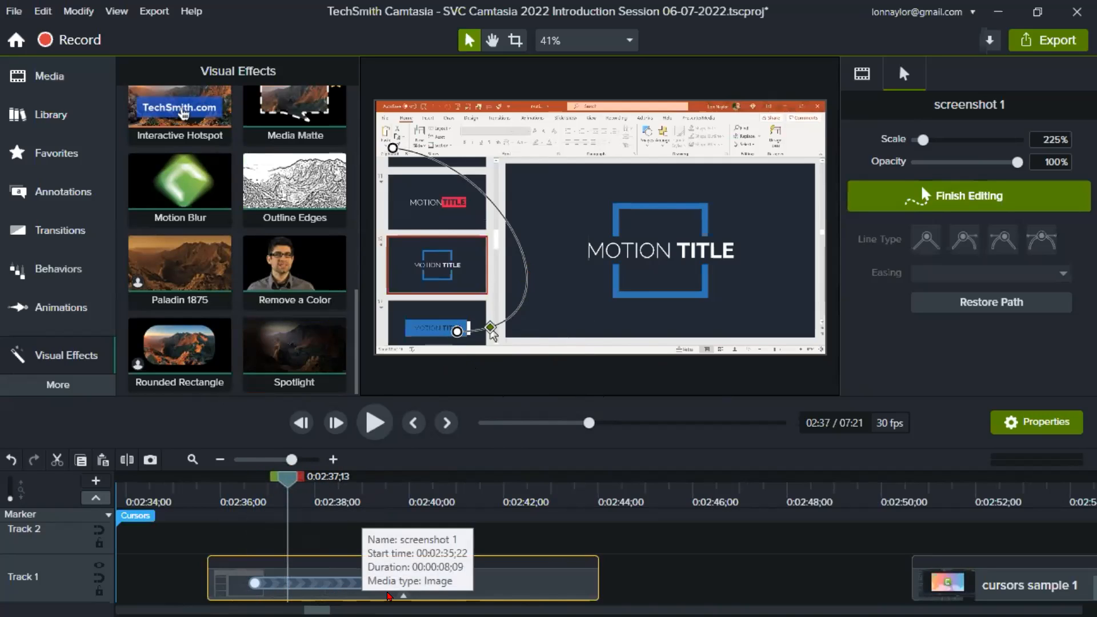
left_click_drag(290, 488, 326, 488)
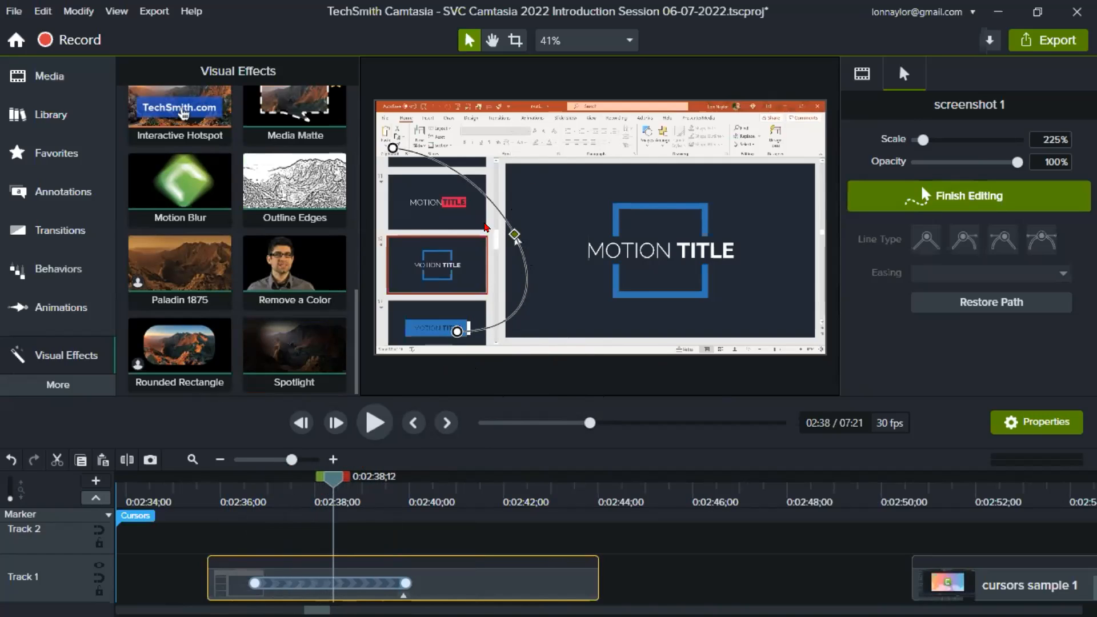
- Reshape the cursor path by moving its end point onto the PowerPoint ribbon, using straight lines, and adding a middle point beside the MOTION TITLE box
left_click_drag(393, 147, 470, 121)
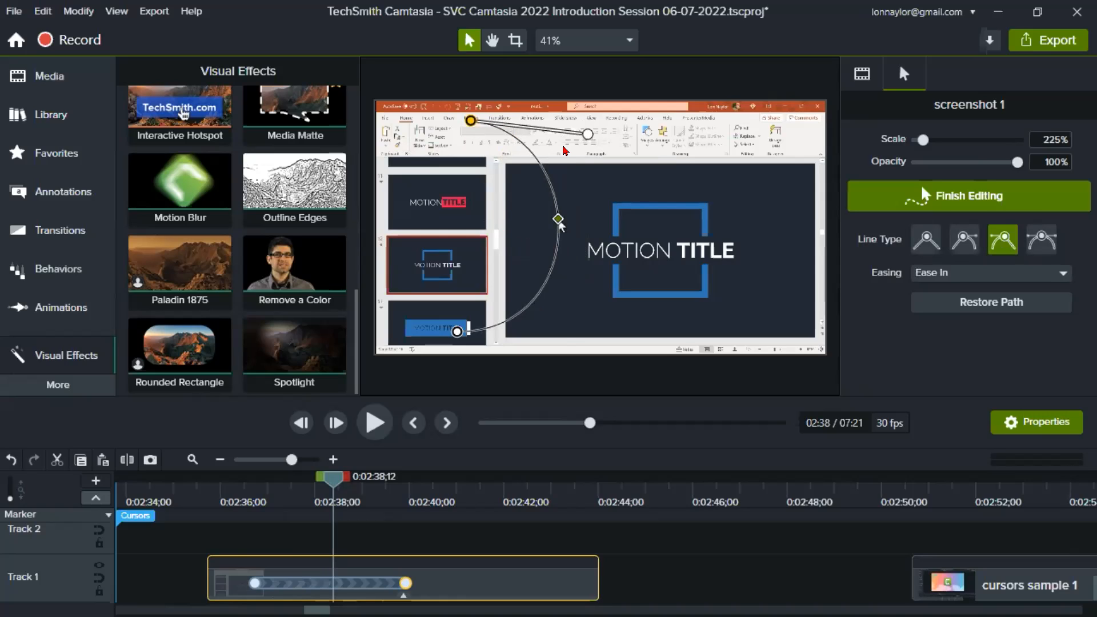
mouse_move(587, 136)
left_mouse_down()
mouse_move(541, 216)
mouse_move(574, 147)
mouse_move(566, 150)
mouse_move(594, 147)
left_mouse_up()
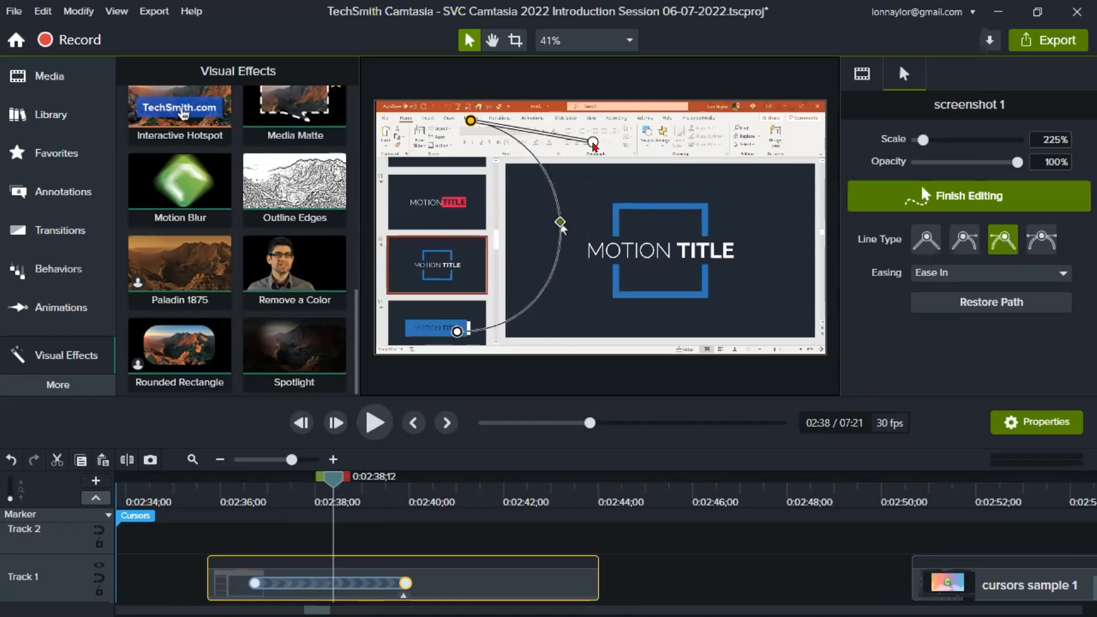
left_click(923, 244)
left_click_drag(466, 223, 564, 228)
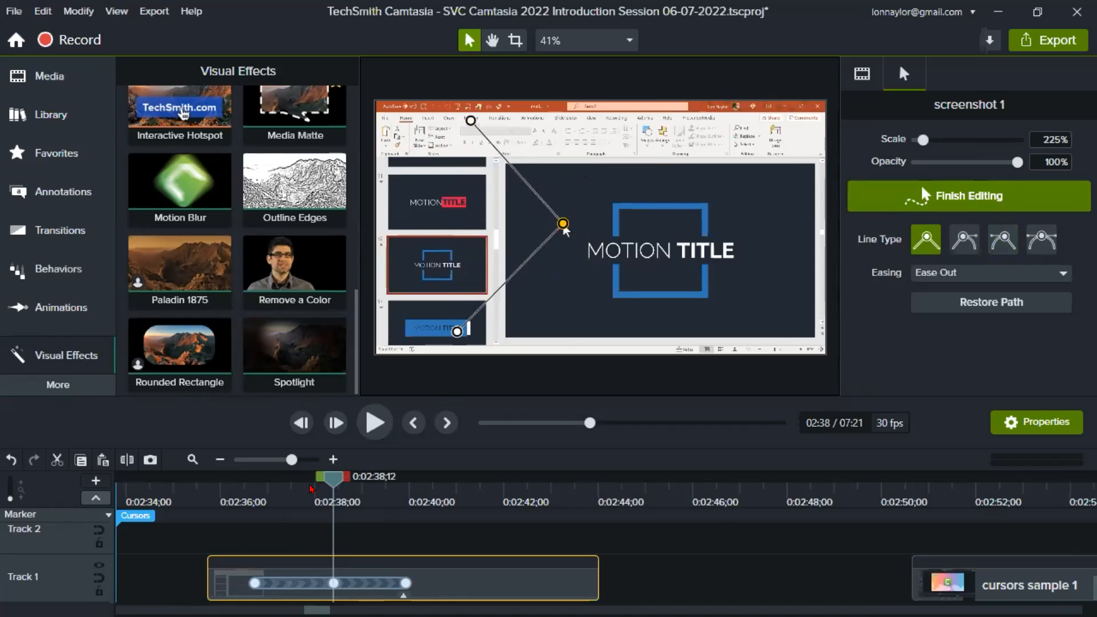
- Play back the edited cursor path from about 0:02:36 and stop just after its last point
left_click(254, 499)
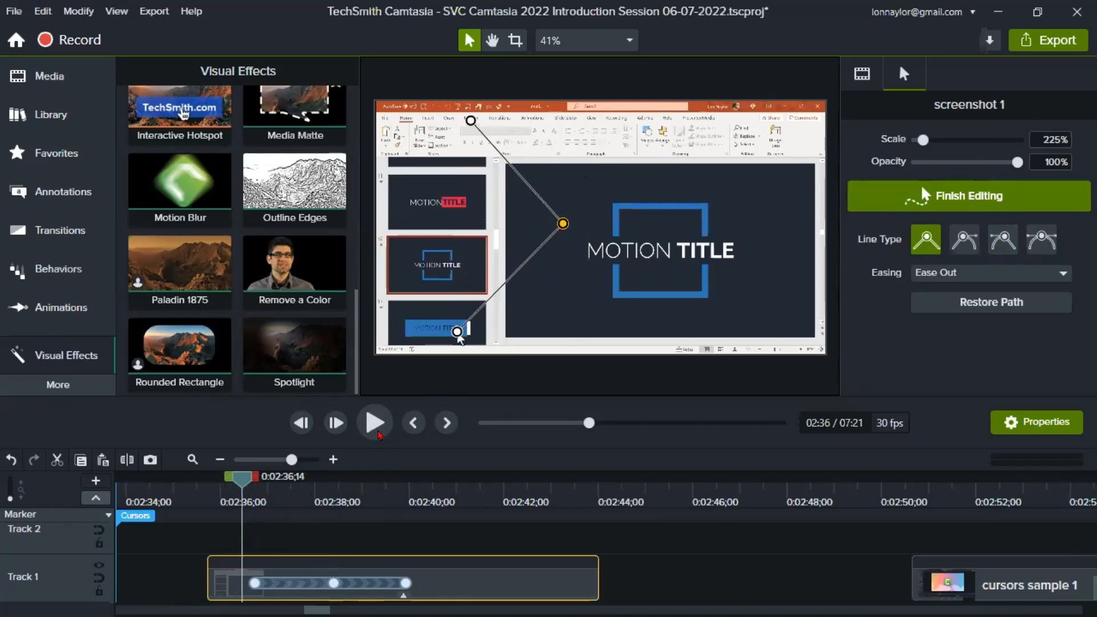
left_click(376, 424)
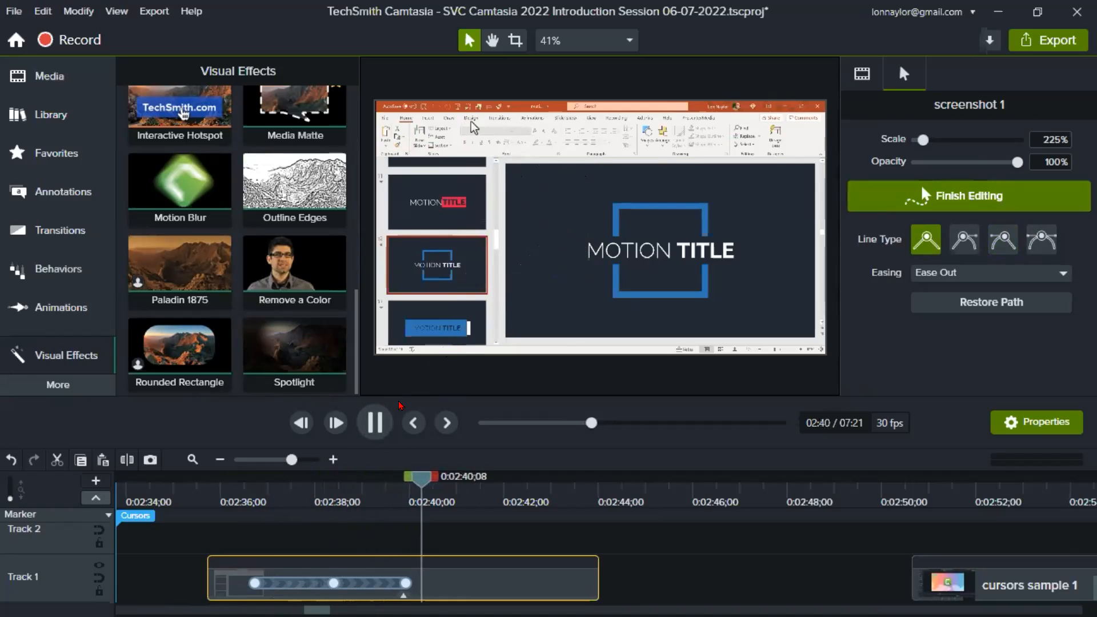
left_click(377, 428)
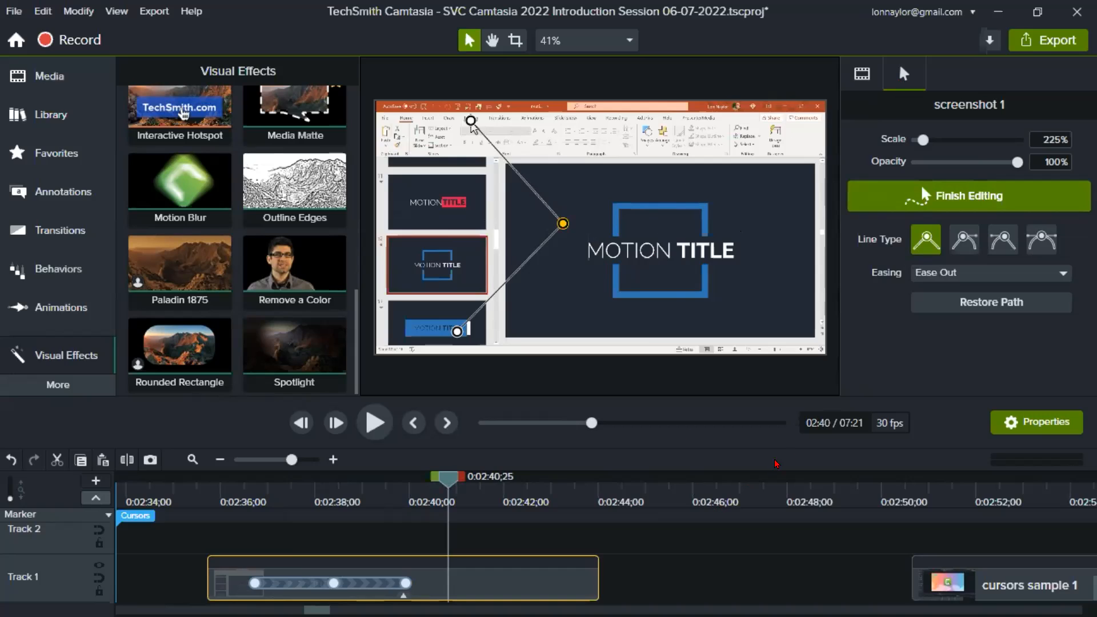
- Place the playhead at the start of the cursors sample 1 clip at 0:02:50;20 and play it until about 0:03:03
left_click(879, 489)
left_click_drag(881, 491, 913, 492)
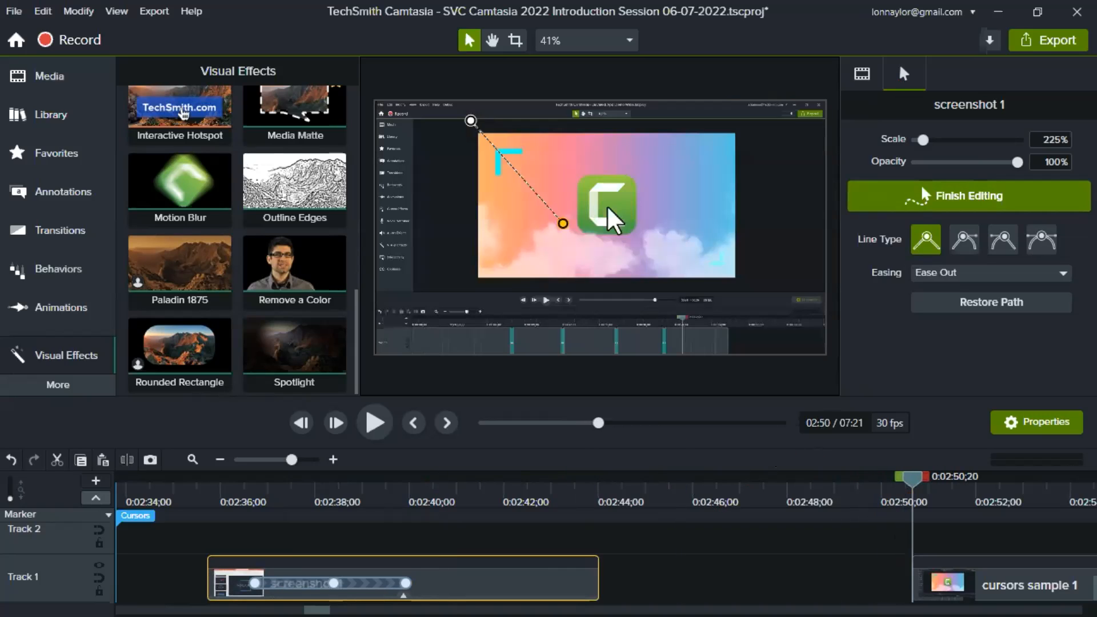
mouse_move(318, 610)
left_mouse_down()
mouse_move(354, 610)
mouse_move(332, 610)
left_mouse_up()
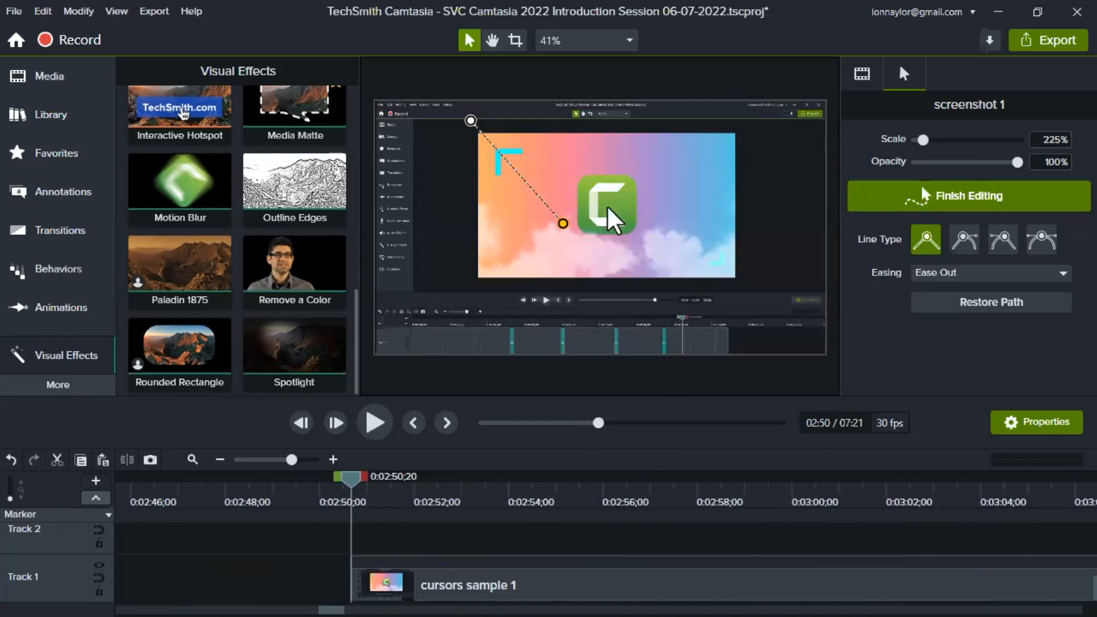
left_click(278, 461)
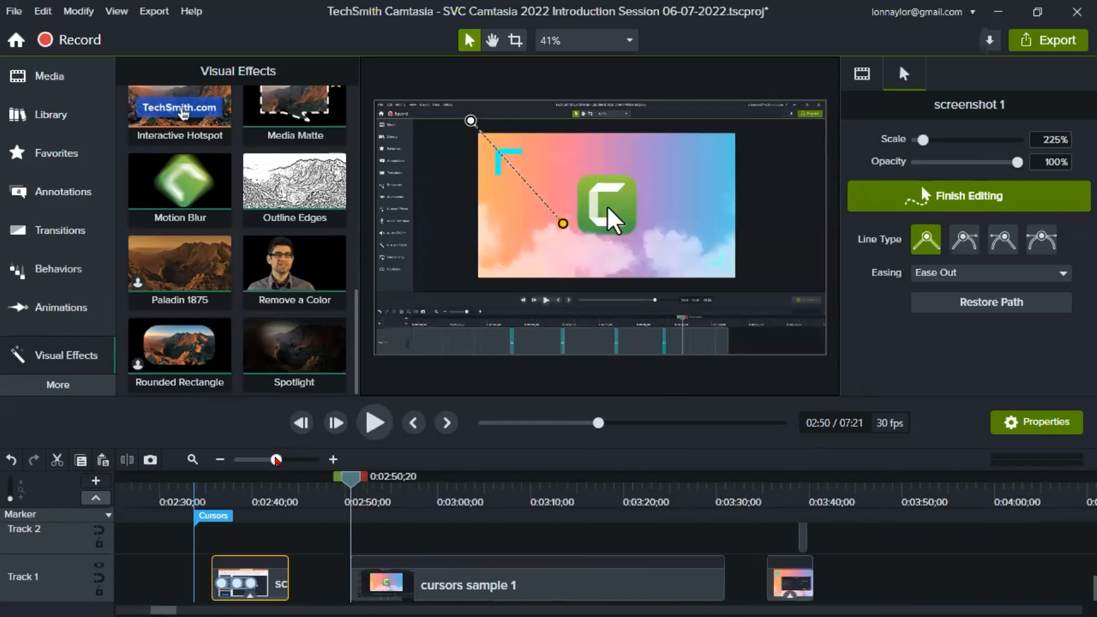
left_click(525, 494)
left_click_drag(340, 488, 351, 487)
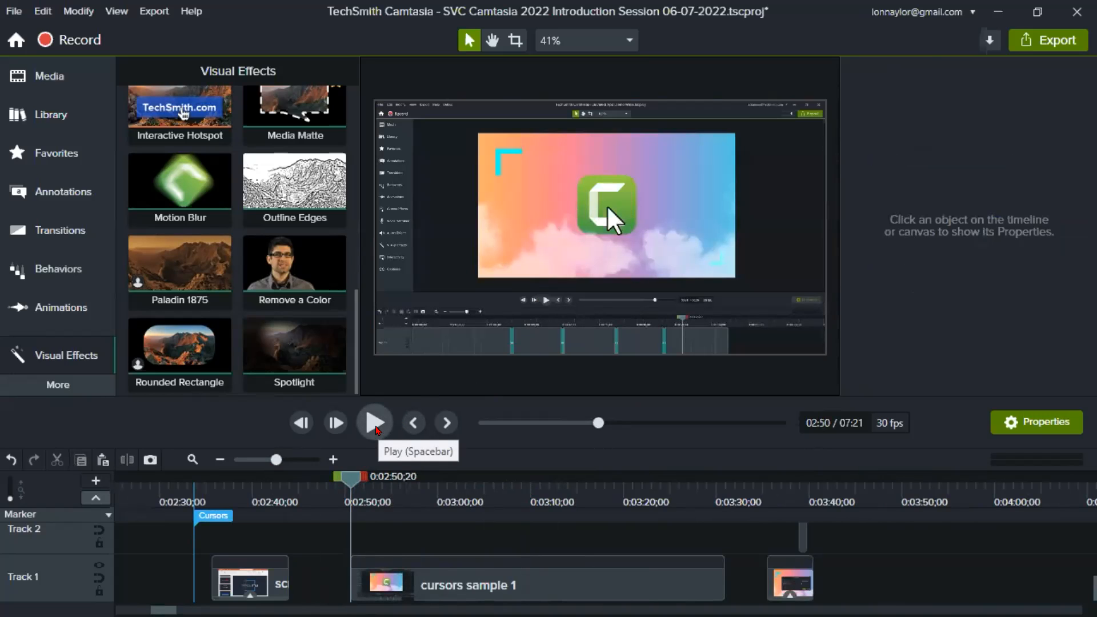
left_click(376, 426)
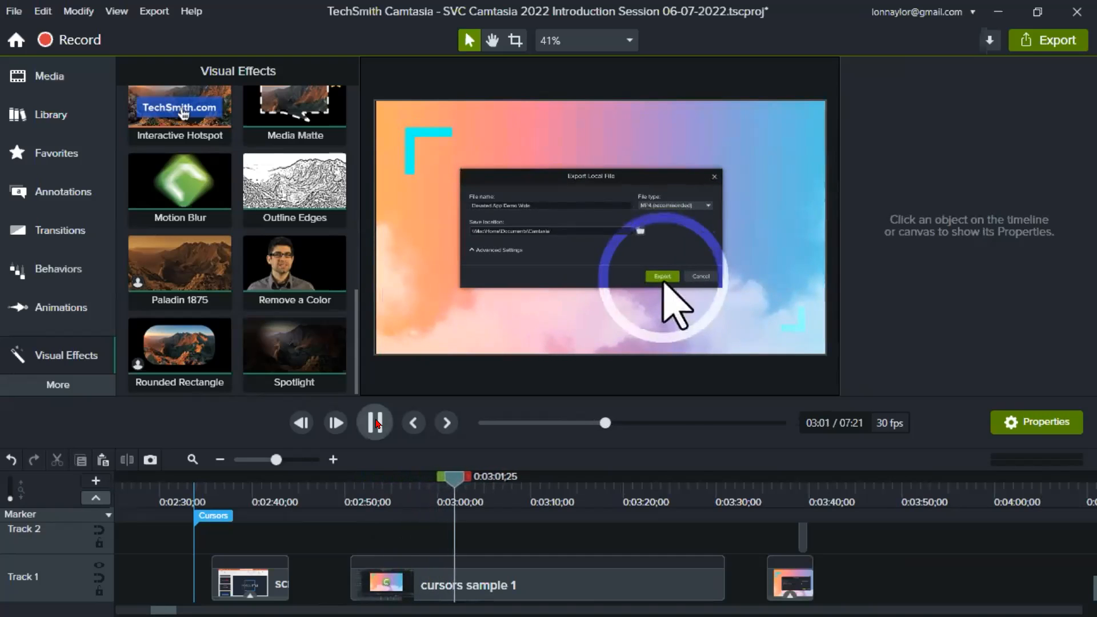
left_click(376, 423)
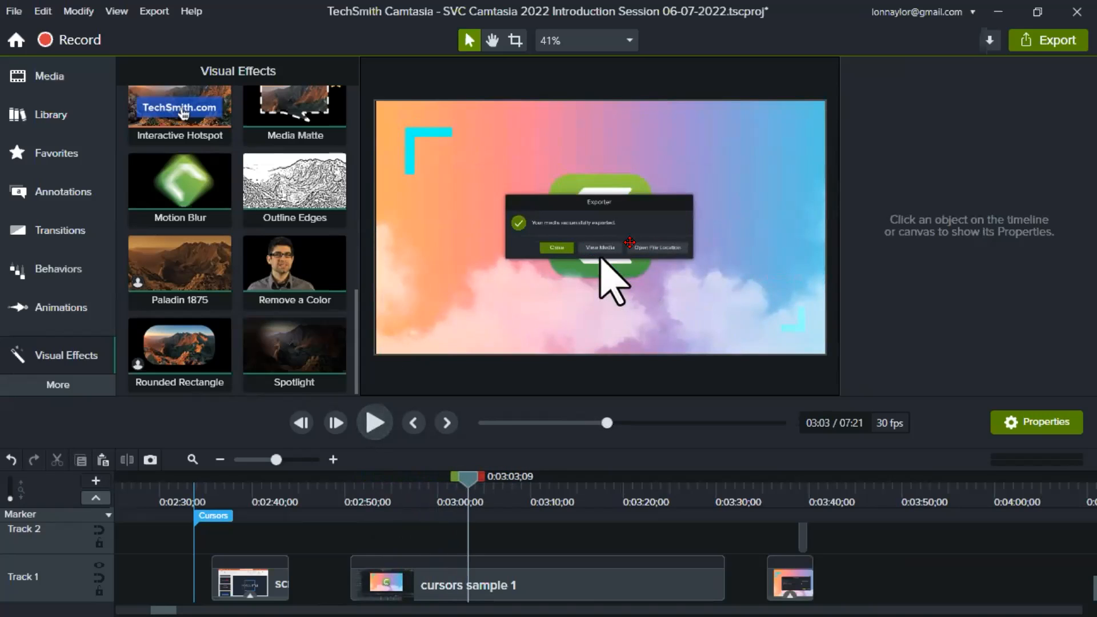
- Return to about 0:02:58 in cursors sample 1 and examine its cursor click effects frame by frame through the export dialog section
left_click_drag(467, 485, 423, 489)
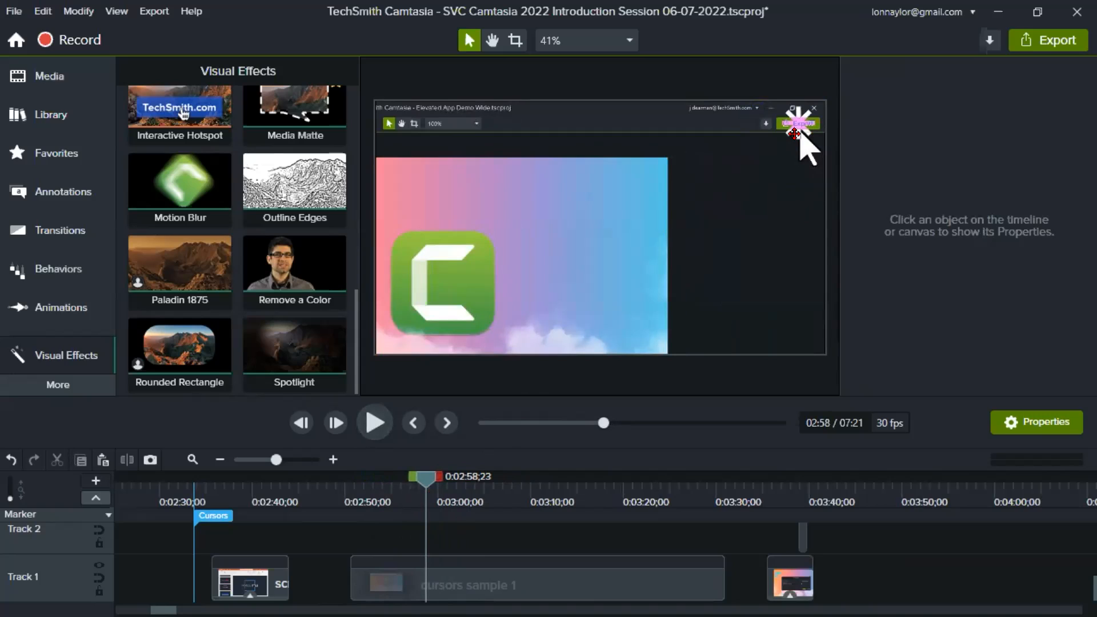
key("period")
key("period")
key("period")
key("period")
key("period")
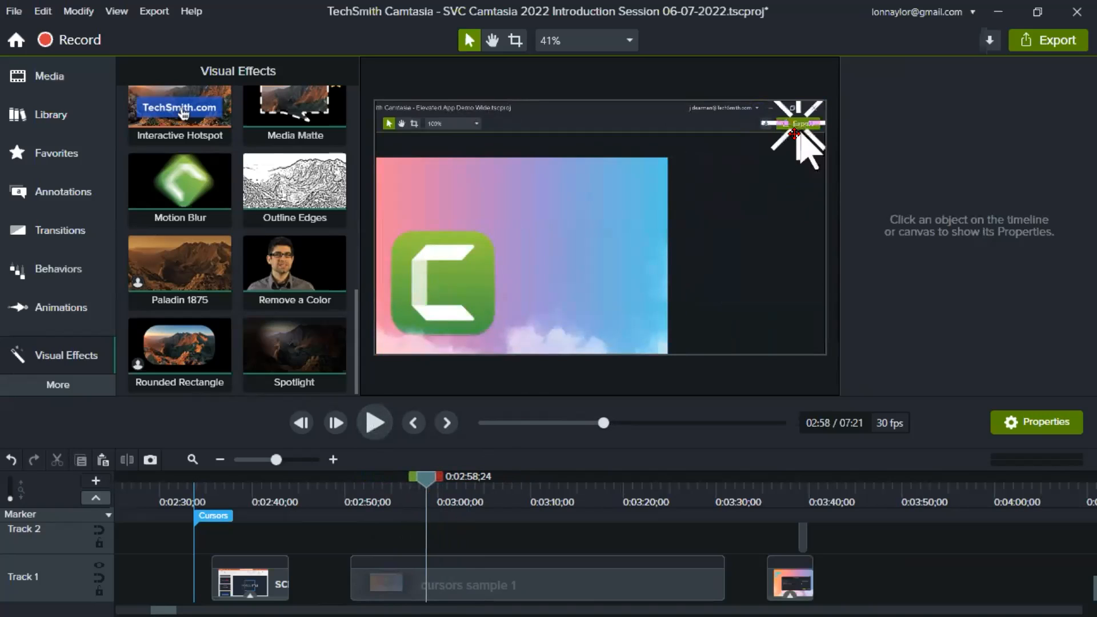
key("period")
key("period")
key("period")
key("period")
key("period")
key("period")
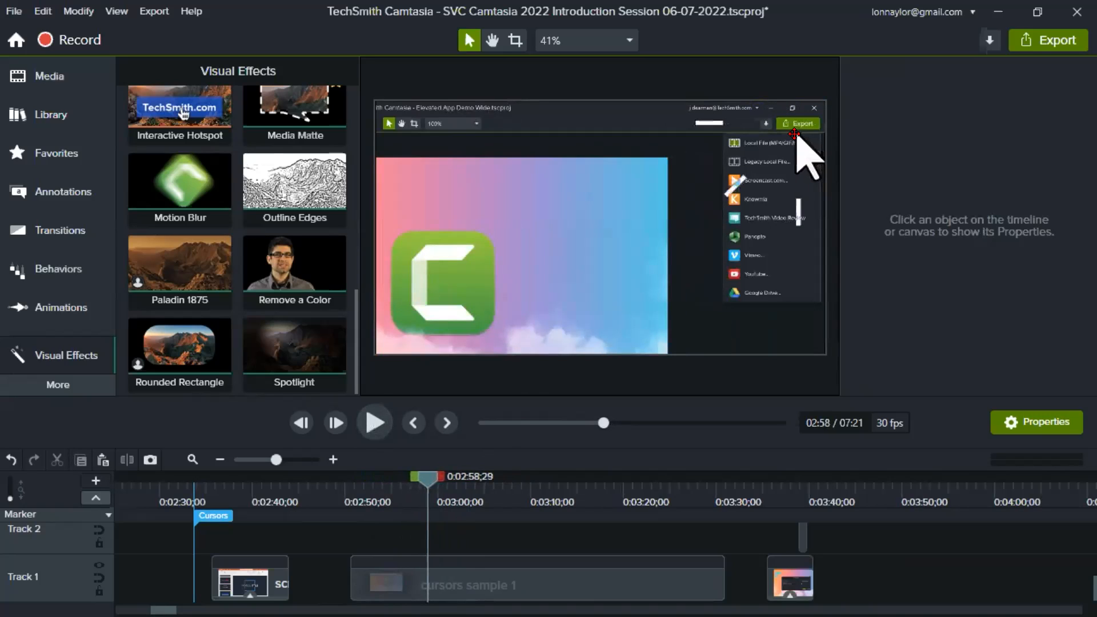
key("period")
key("period")
key("period")
key("period")
key("period")
key("period")
key("period")
key("period")
key("period")
key("period")
key("period")
key("period")
key("period")
key("period")
key("period")
key("period")
key("period")
key("period")
key("period")
key("period")
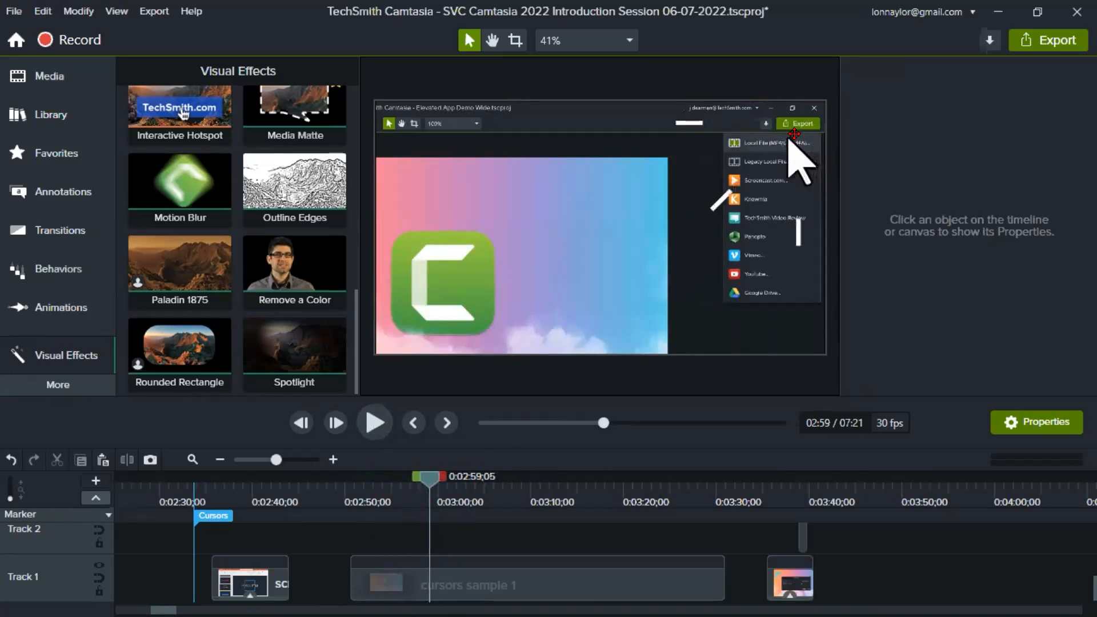
key("period")
key("period")
key("period")
key("period")
key("period")
key("period")
key("period")
key("period")
key("period")
key("period")
key("period")
key("period")
key("period")
key("period")
key("period")
key("period")
key("period")
key("period")
key("period")
key("period")
key("period")
key("period")
key("period")
key("period")
key("period")
key("period")
key("period")
key("period")
key("period")
key("period")
key("period")
key("period")
key("period")
key("period")
key("period")
key("period")
key("period")
key("period")
key("period")
key("period")
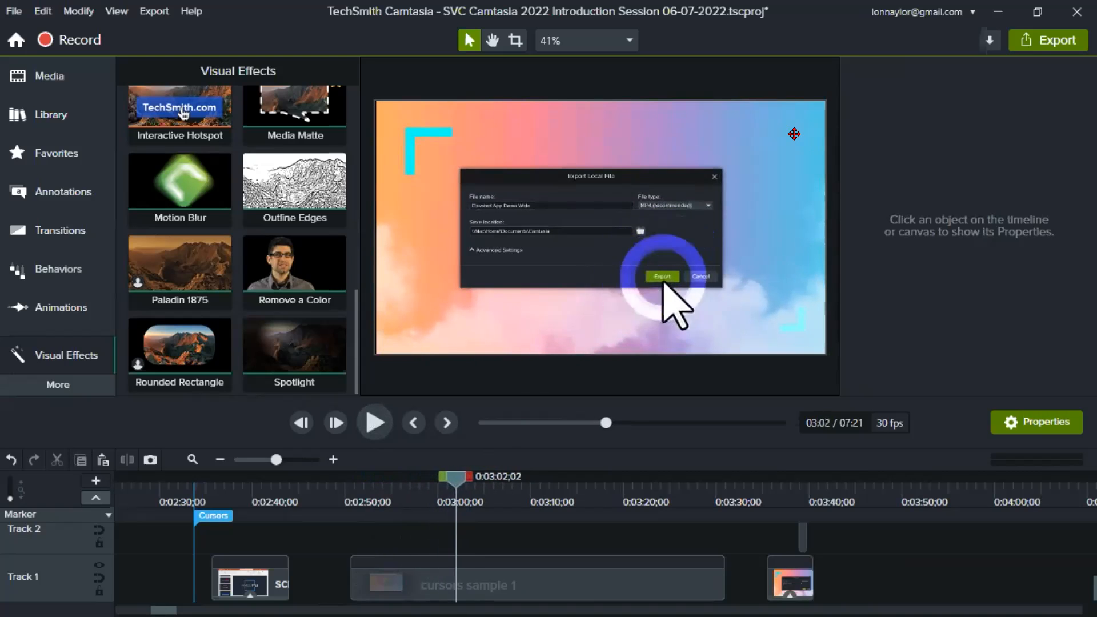
key("period")
key("period")
key("period")
key("period")
key("period")
key("period")
key("period")
key("period")
key("period")
key("period")
key("period")
key("period")
key("period")
key("period")
key("period")
key("period")
key("period")
key("period")
key("period")
key("period")
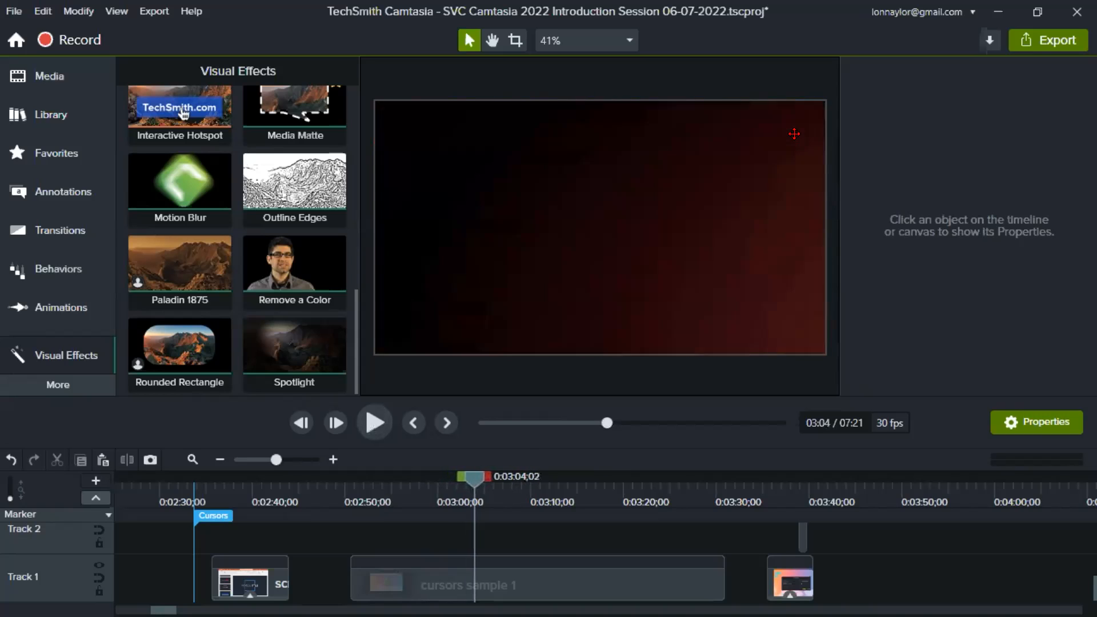
key("period")
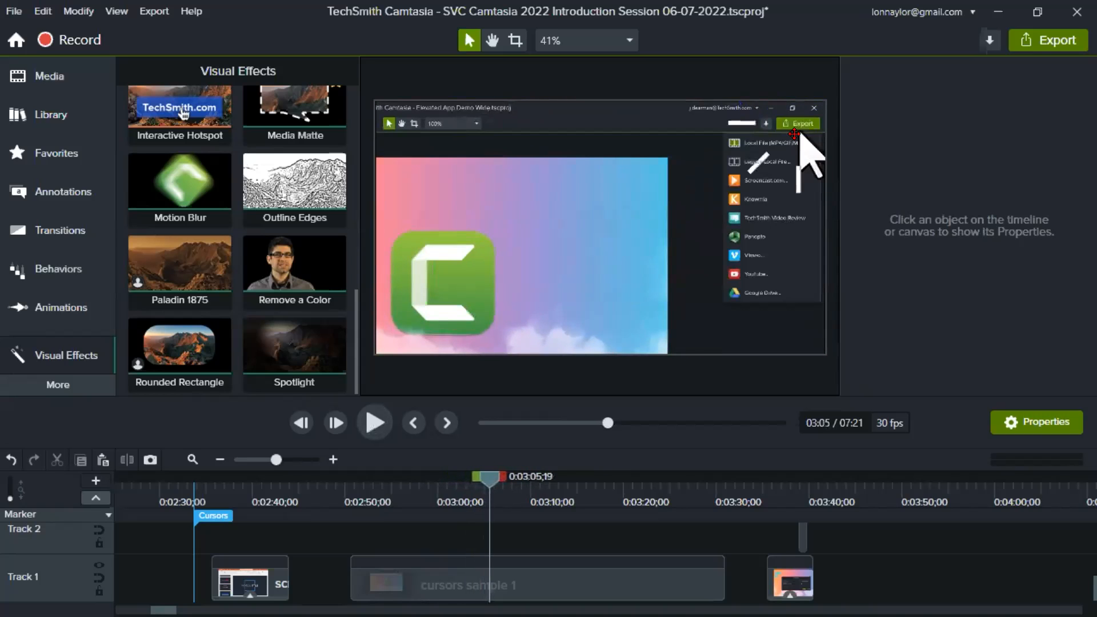
- Move the playhead to 0:03:37;06 and select the still image clip that follows cursors sample 1 on Track 1
left_click(599, 493)
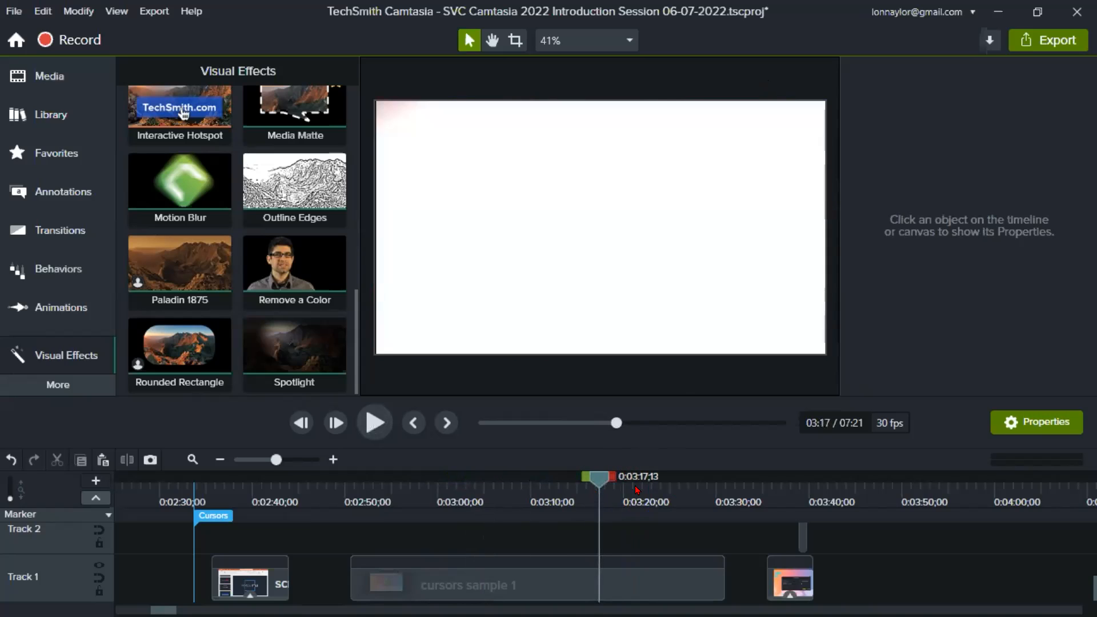
left_click(781, 496)
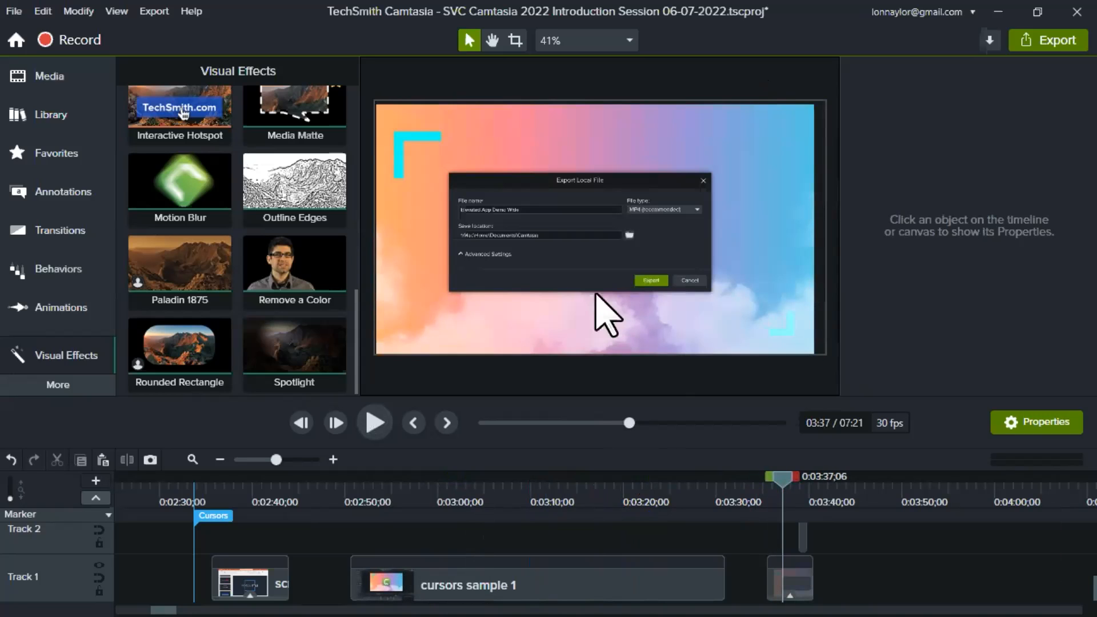
scroll(605, 543, "right", 5)
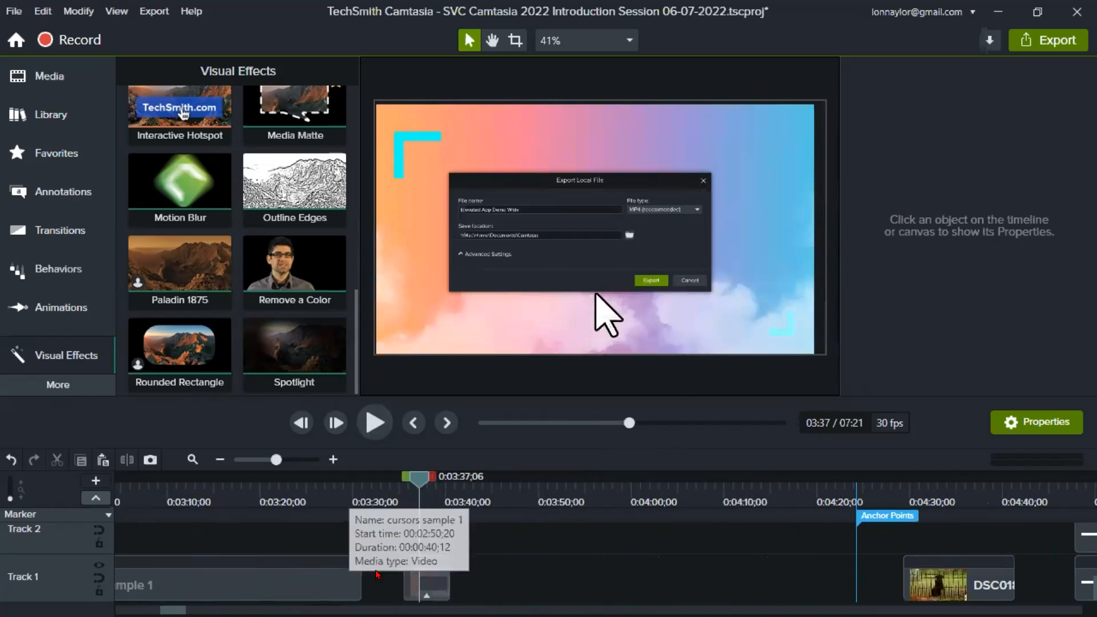
left_click(415, 583)
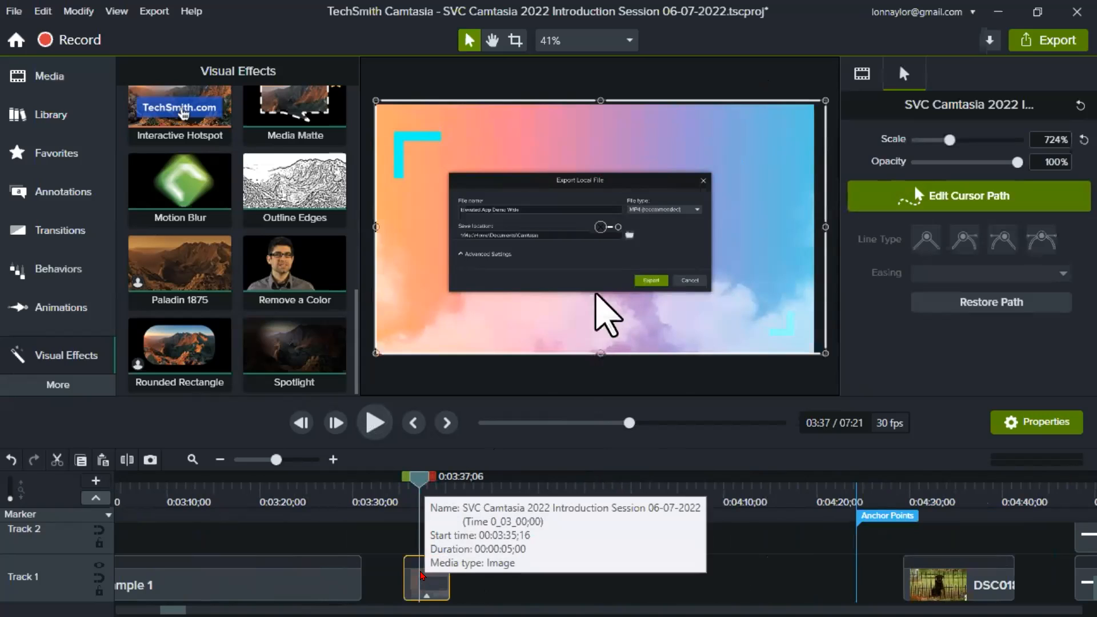
mouse_move(416, 479)
left_mouse_down()
mouse_move(448, 487)
mouse_move(416, 489)
left_mouse_up()
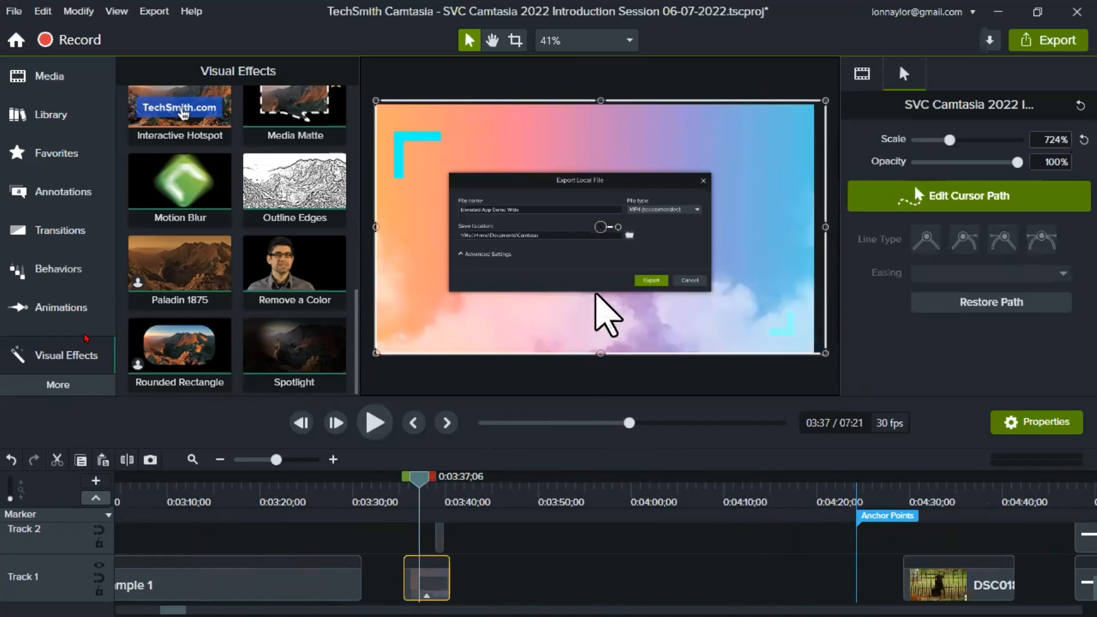
- Find the Cursor Path Creator effect among the visual effects
scroll(227, 234, "up", 1)
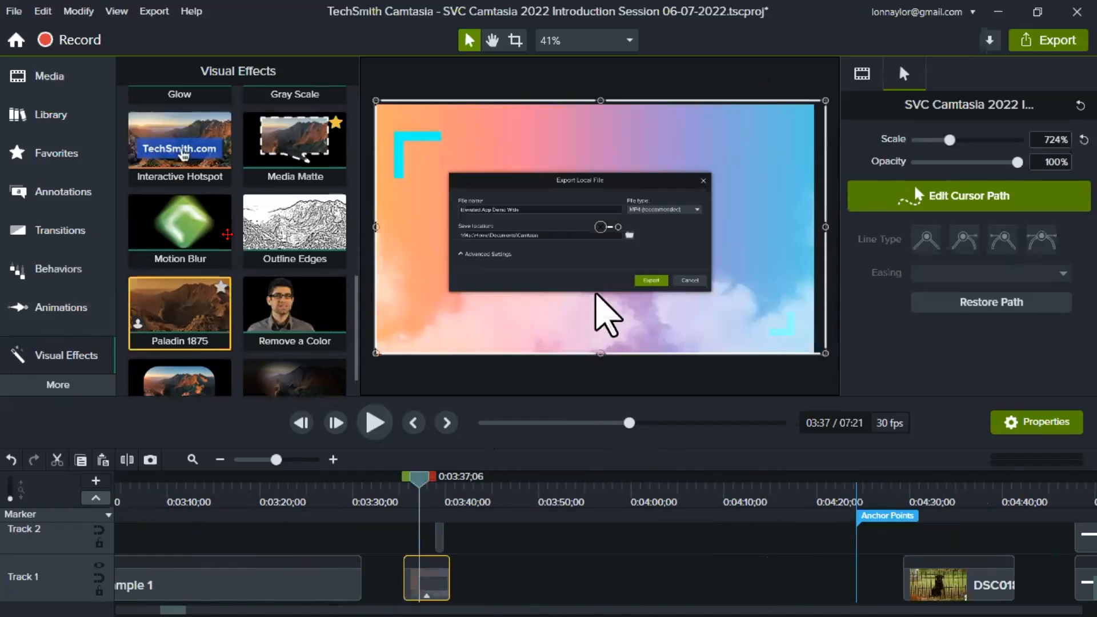
scroll(227, 235, "up", 5)
scroll(235, 246, "down", 3)
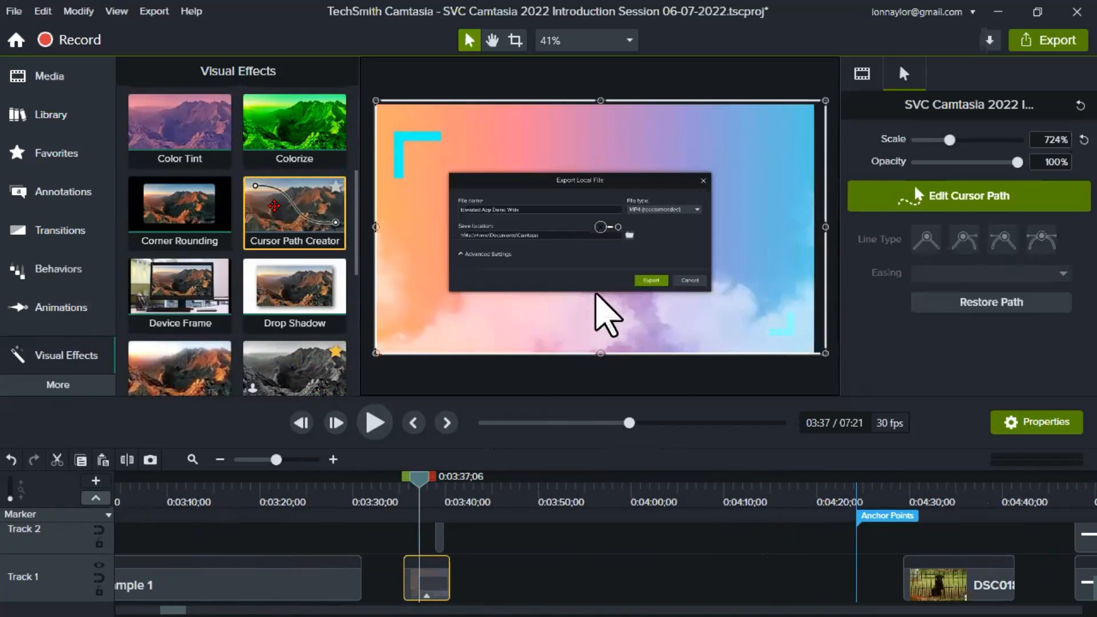
left_click_drag(493, 216, 428, 582)
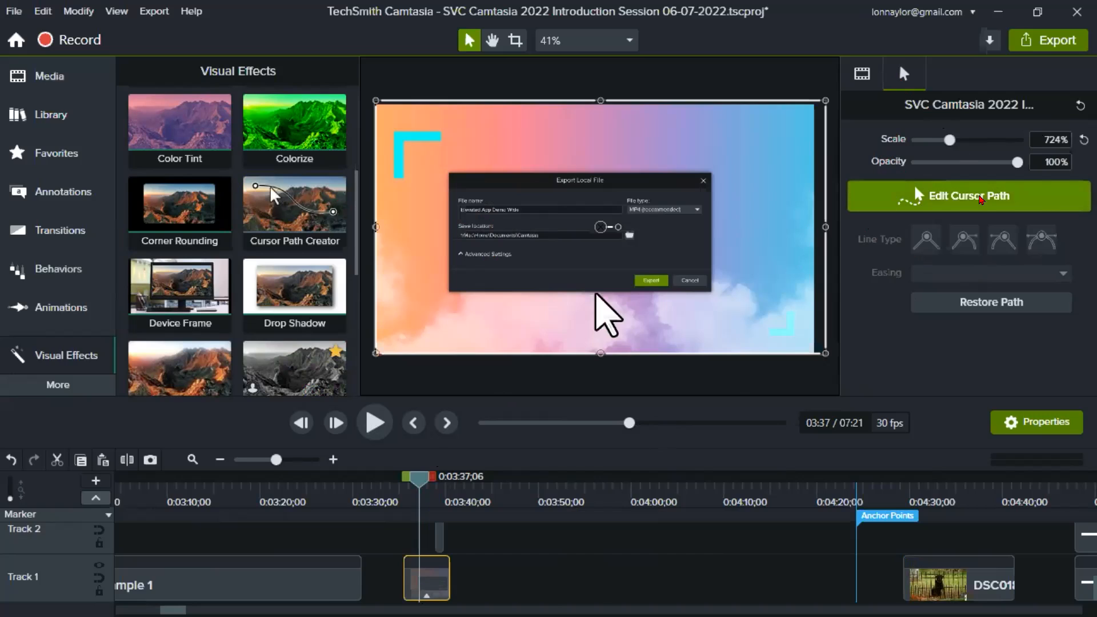
- View the image clip's existing cursor path in edit mode and remove its Cursor Path Creator effect
left_click(972, 196)
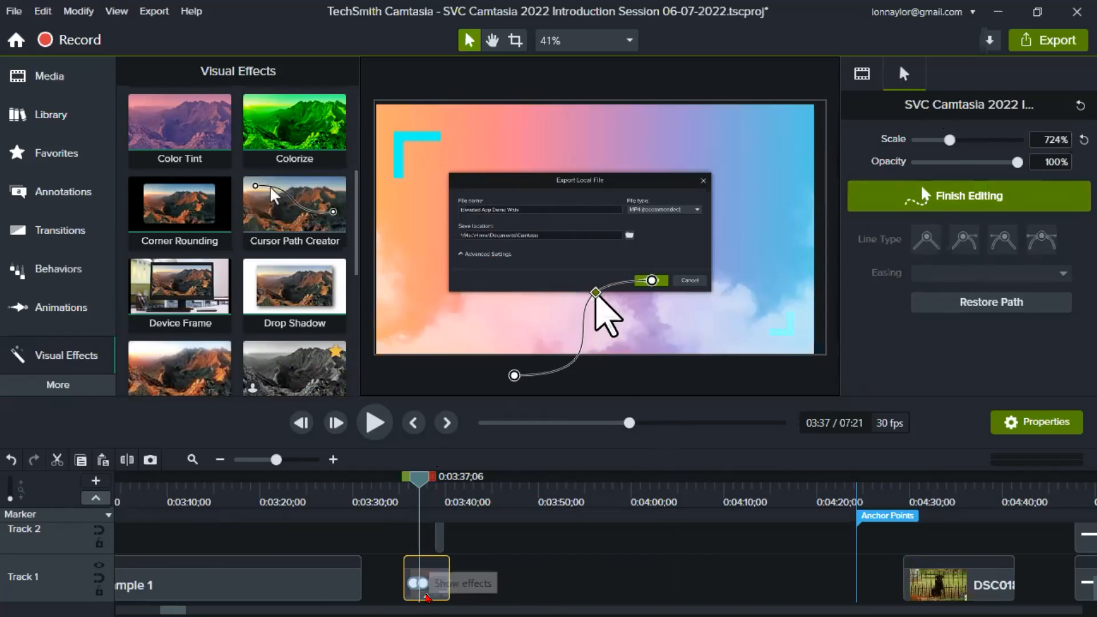
left_click(440, 590)
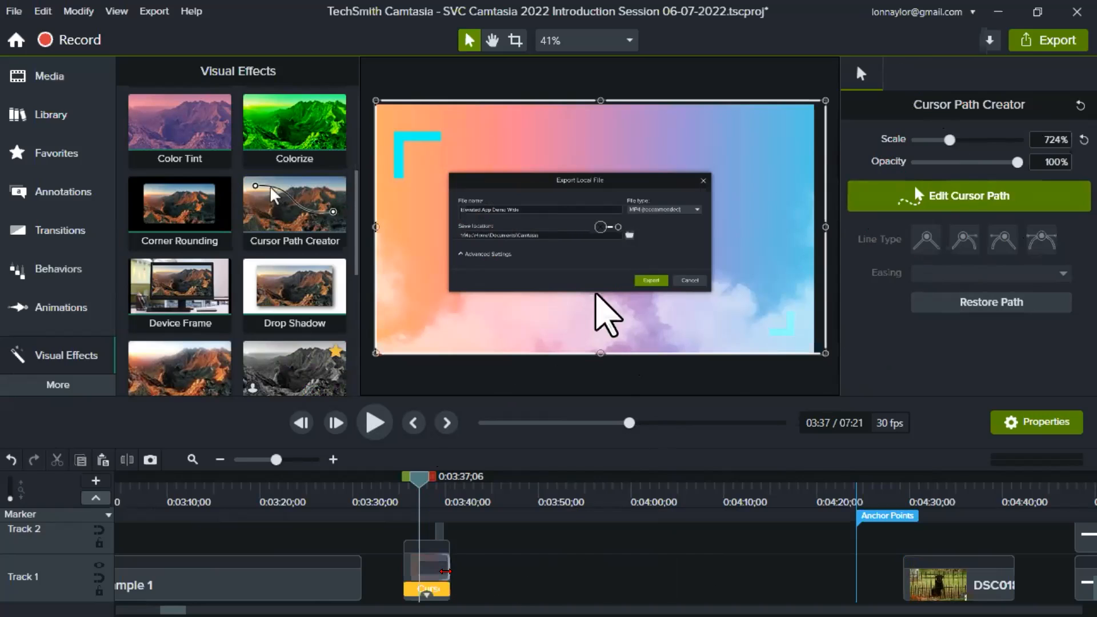
key("Delete")
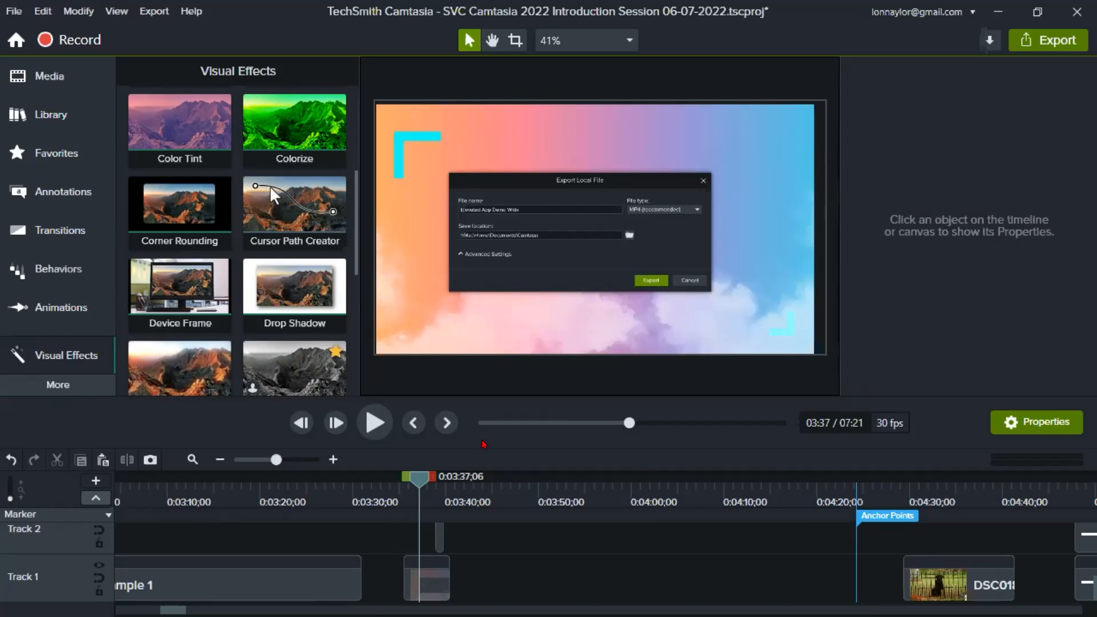
- Select the image clip and add the Cursor Path Creator visual effect to it
left_click(432, 597)
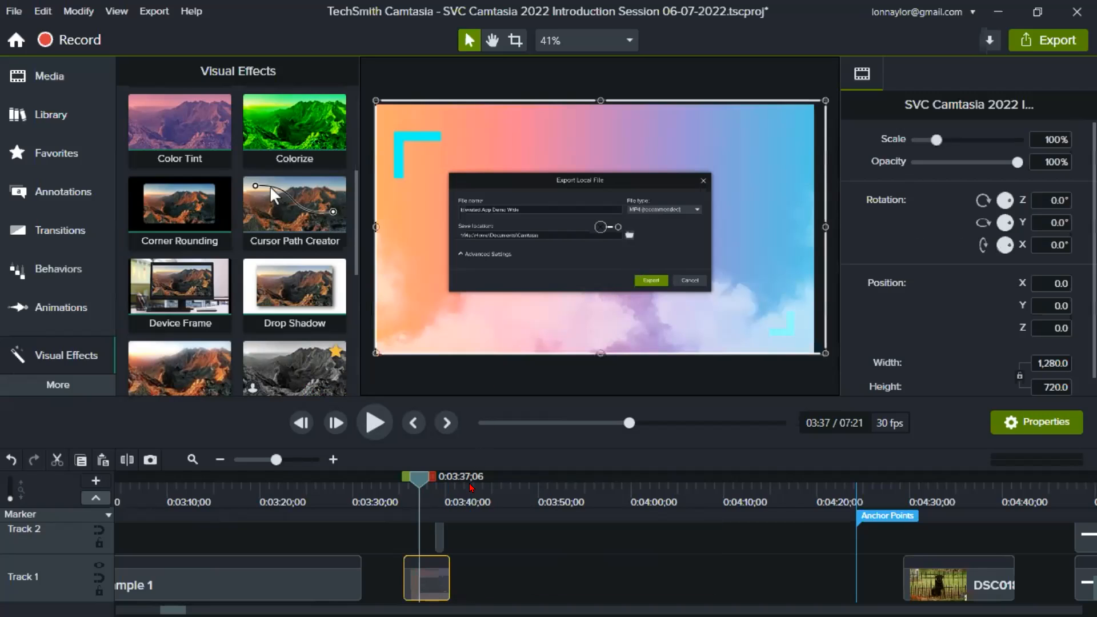
right_click(516, 295)
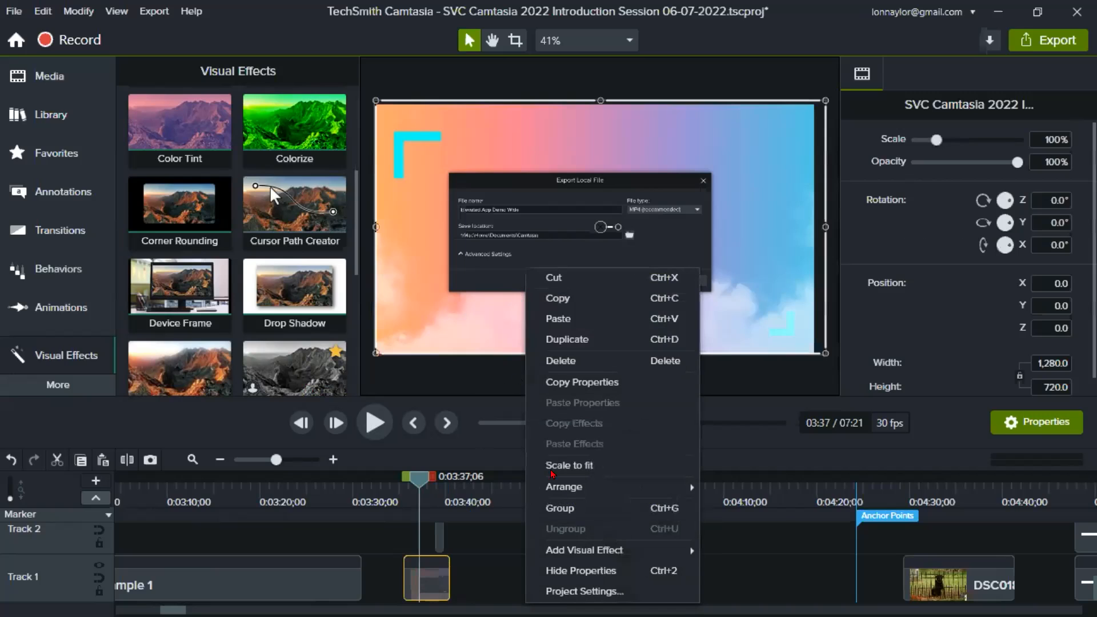
mouse_move(628, 552)
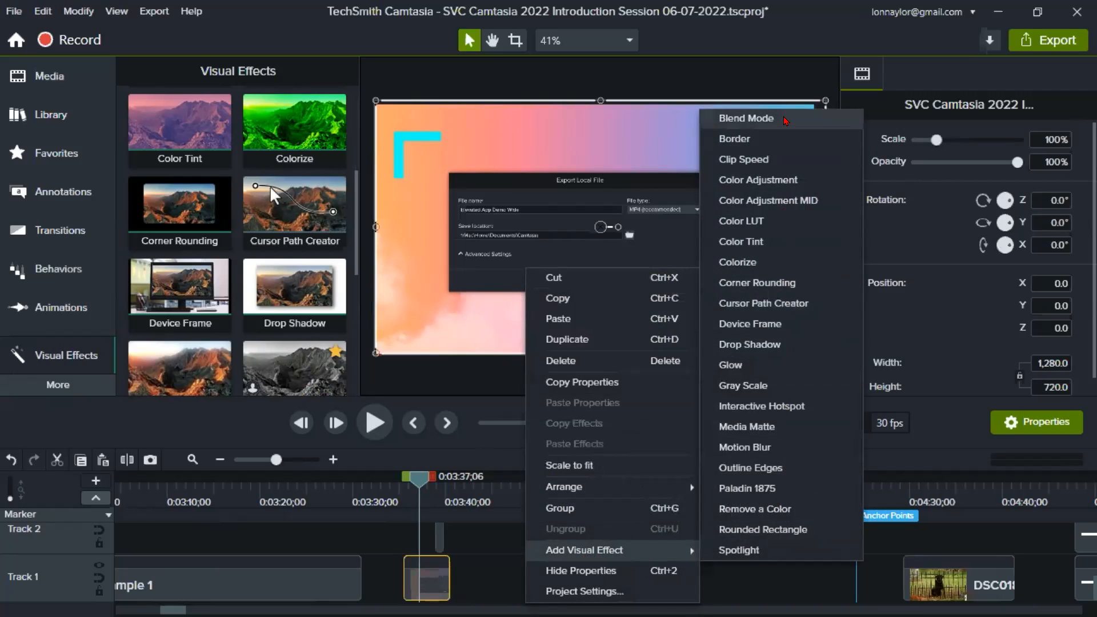
left_click(801, 303)
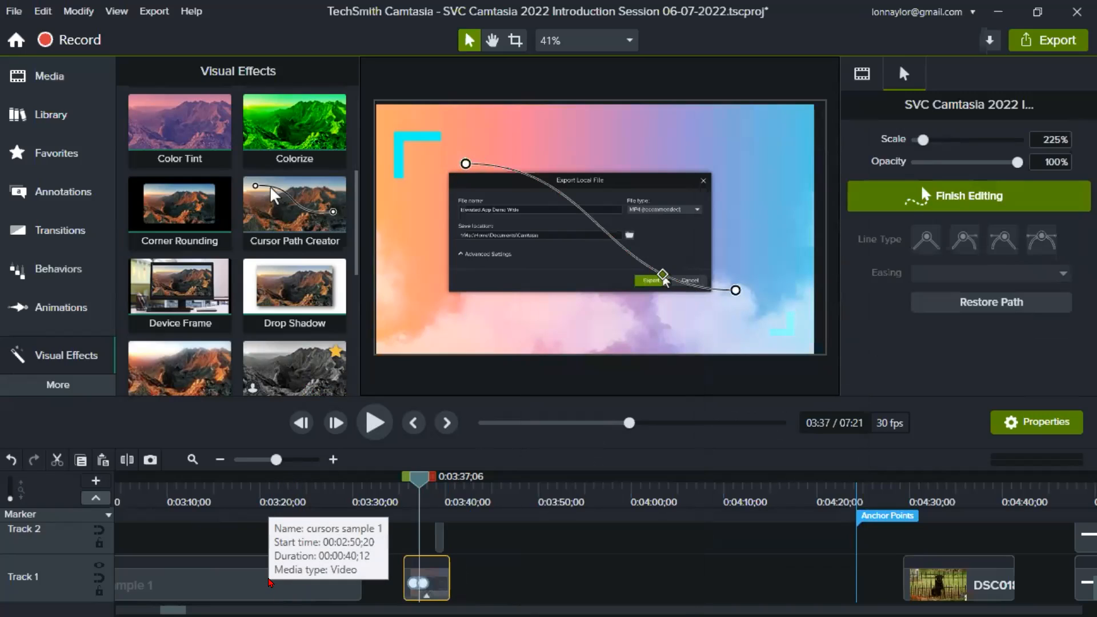
- Place the playhead at 0:03:36;12 and move the cursor path's start point just below the canvas's lower-left corner
left_click_drag(467, 164, 515, 171)
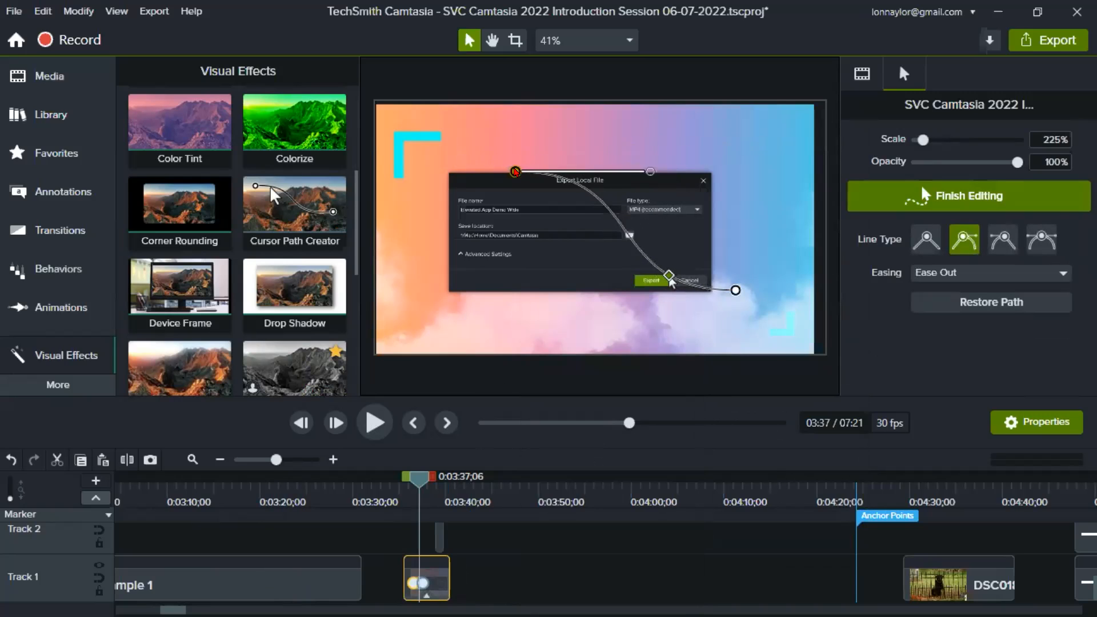
left_click(304, 460)
left_click_drag(323, 490, 327, 514)
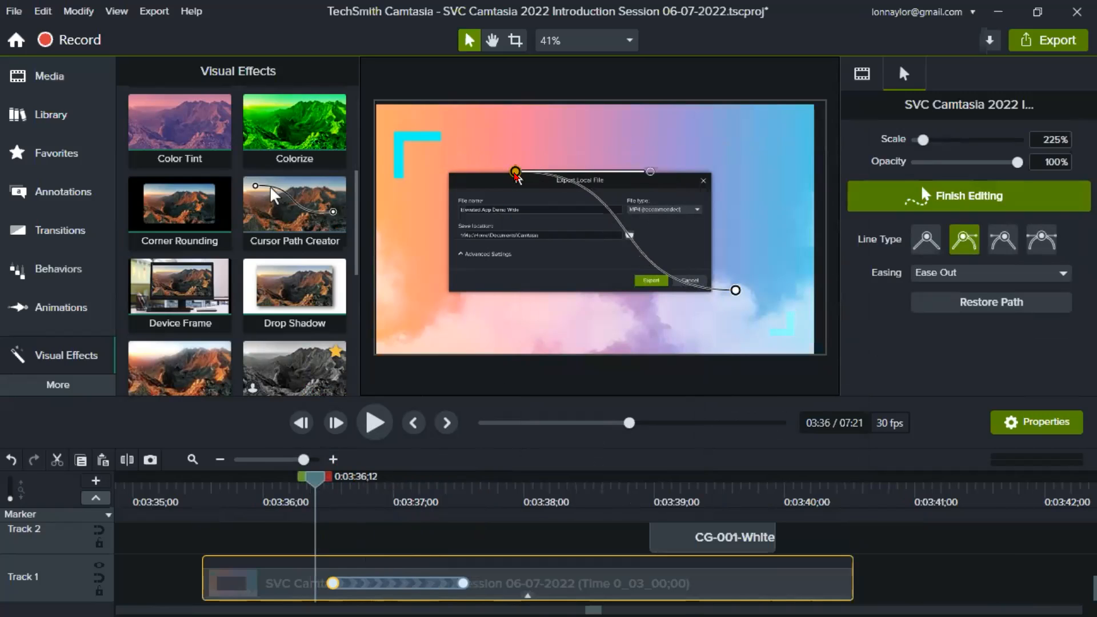
left_click_drag(516, 174, 381, 377)
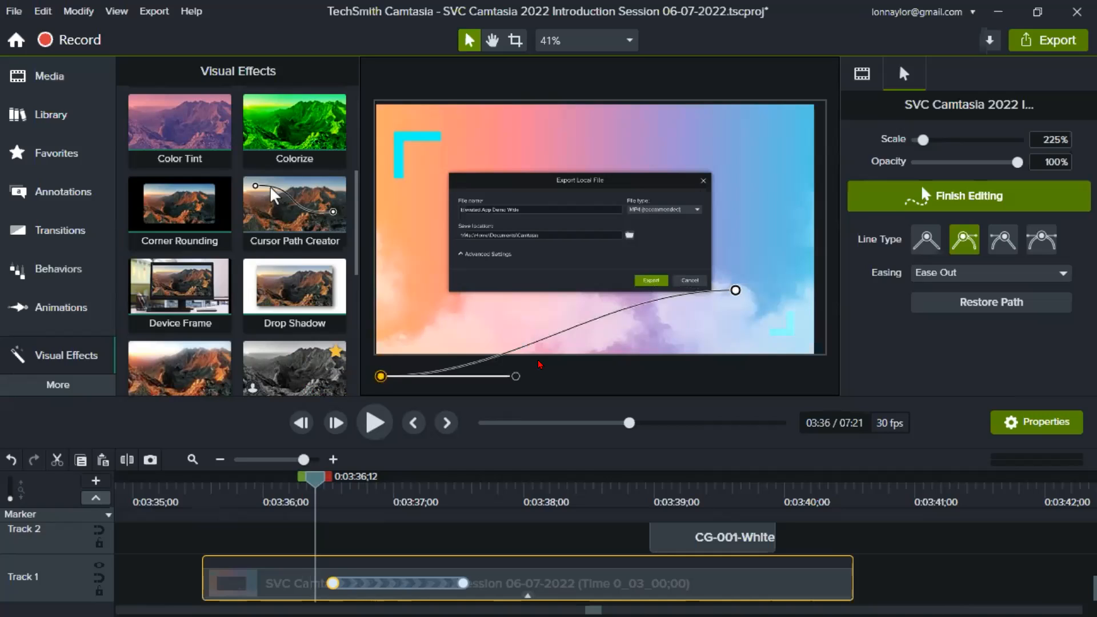
- Move the cursor path's end point onto the Export button of the pictured dialog and set the cursor scale to 628%
left_click_drag(319, 479, 428, 490)
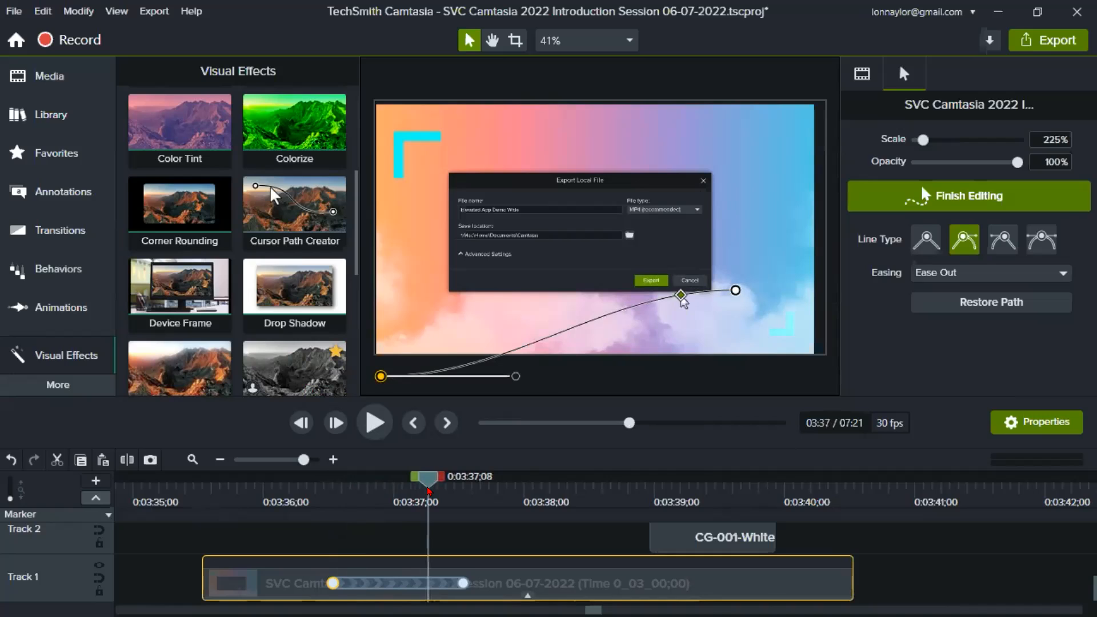
left_click_drag(736, 290, 649, 281)
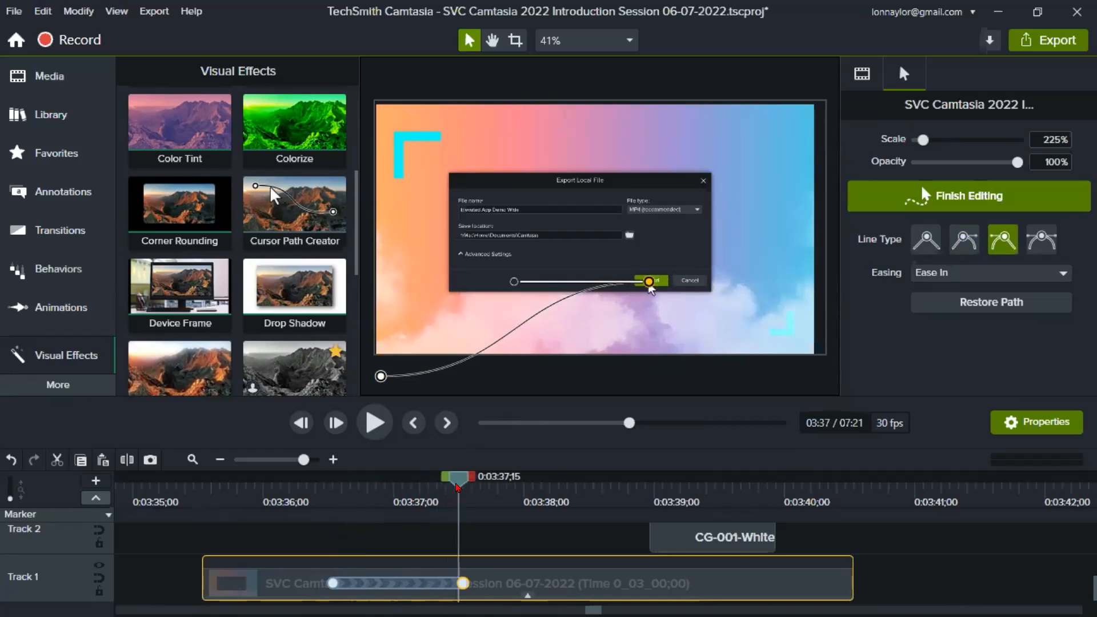
left_click_drag(440, 490, 435, 489)
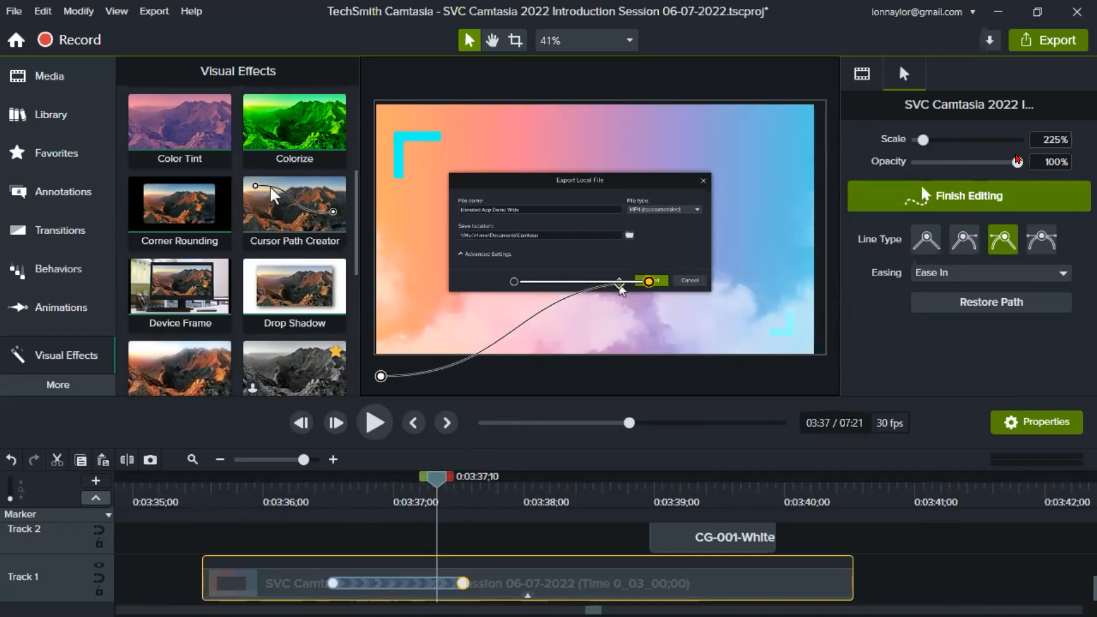
left_click_drag(922, 138, 943, 142)
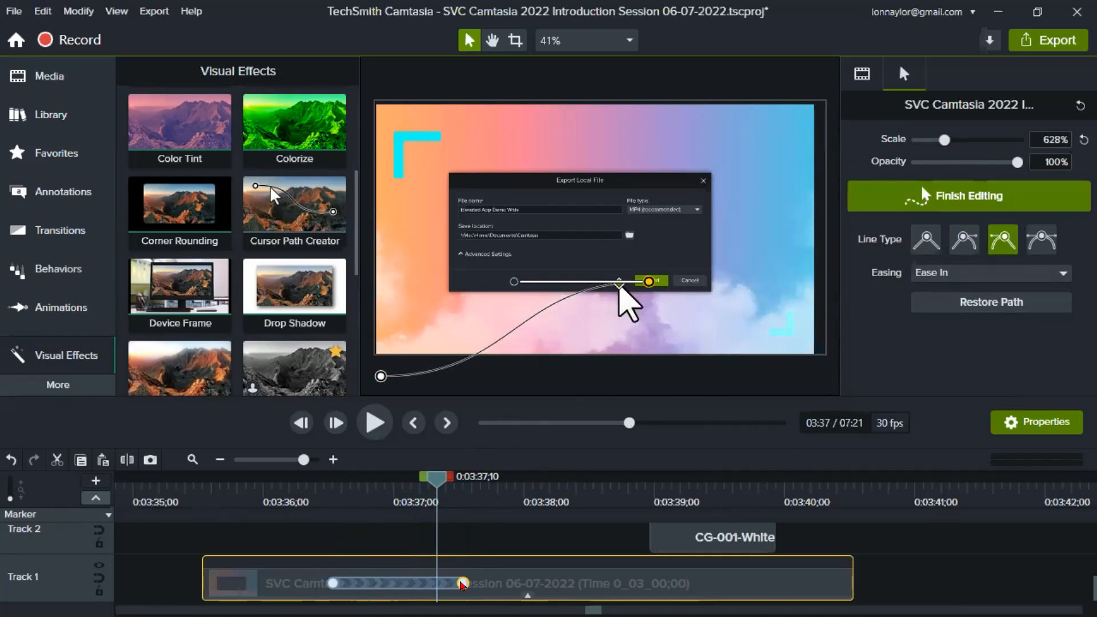
- Shorten the cursor path's movement on the image clip and shift it earlier so it starts just before 0:03:36;00
left_click_drag(463, 584, 429, 598)
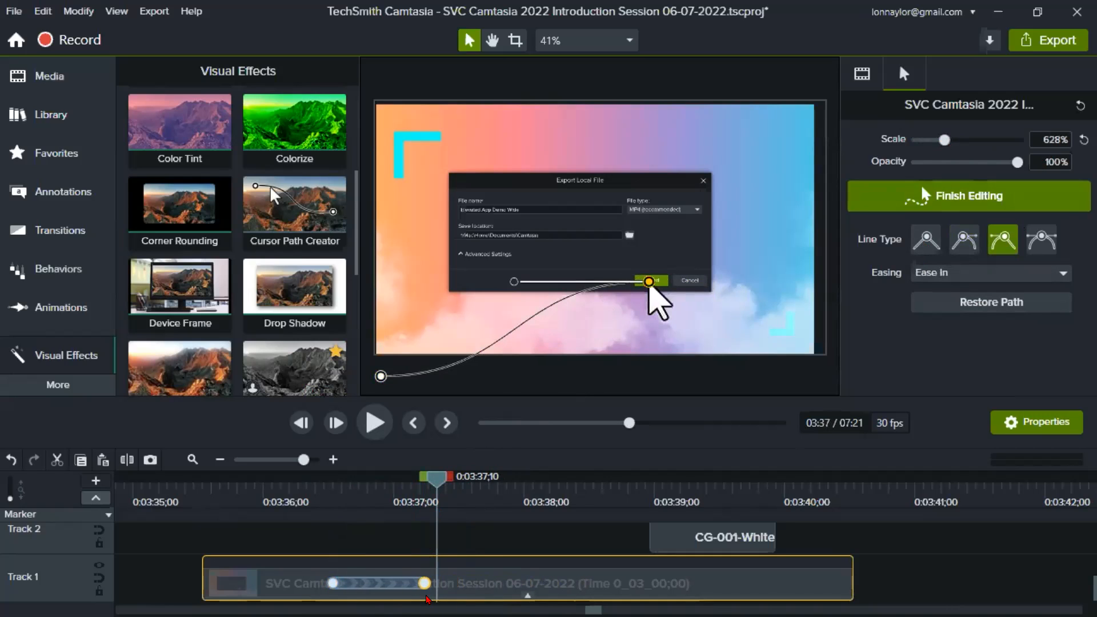
left_click(316, 489)
left_click(361, 585)
left_click_drag(361, 584, 276, 584)
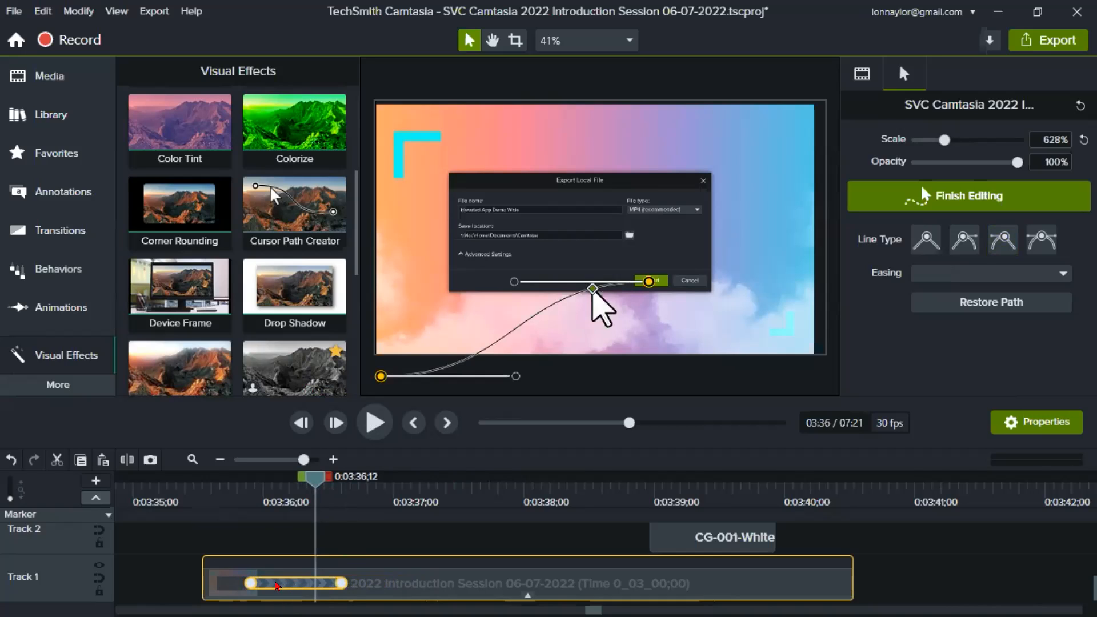
- Play the edited cursor movement from 0:03:35;22 and stop once the cursor rests on the Export button
left_click(227, 479)
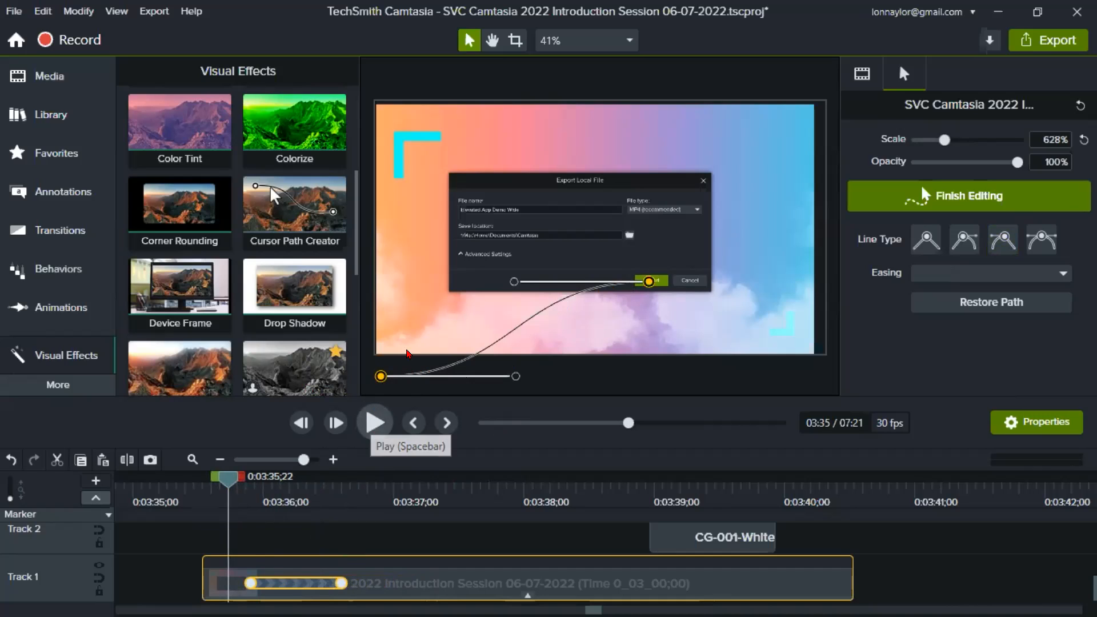
left_click(377, 410)
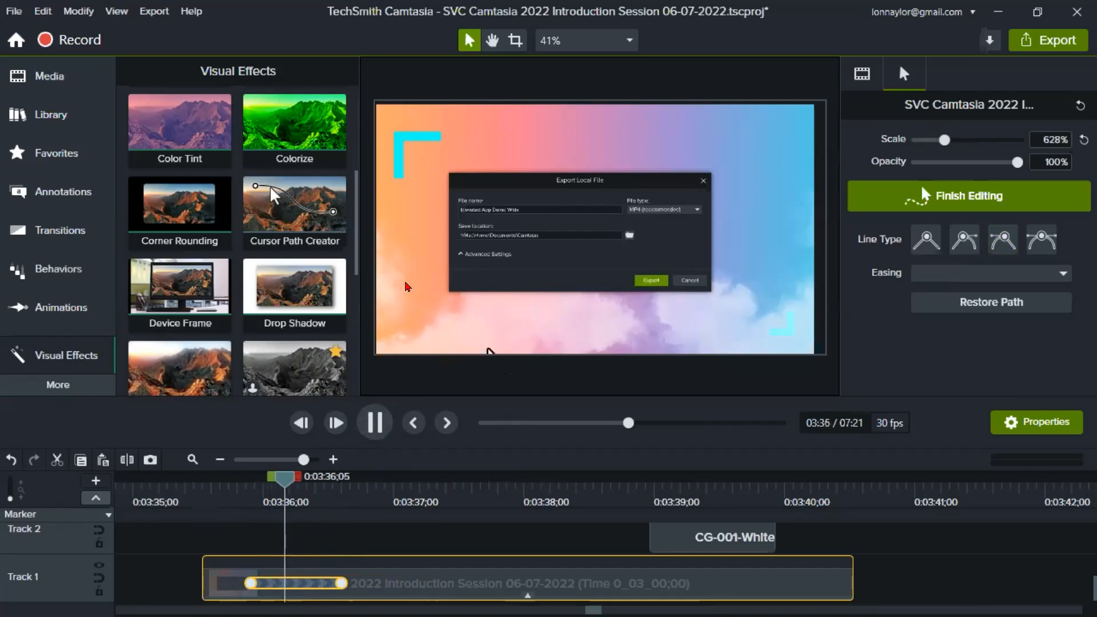
left_click(379, 430)
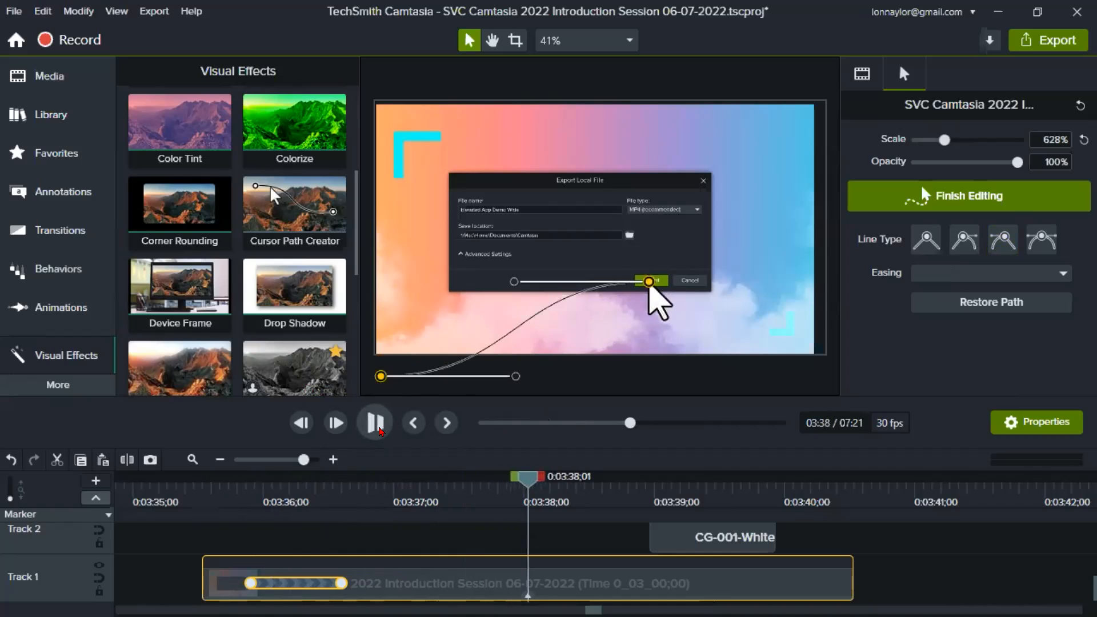
- Move the CG-001-White clip earlier on Track 2, above the image clip, so it starts at 0:03:38;04
mouse_move(703, 542)
mouse_move(679, 521)
left_mouse_down()
mouse_move(605, 532)
mouse_move(606, 588)
mouse_move(554, 588)
mouse_move(553, 544)
left_mouse_up()
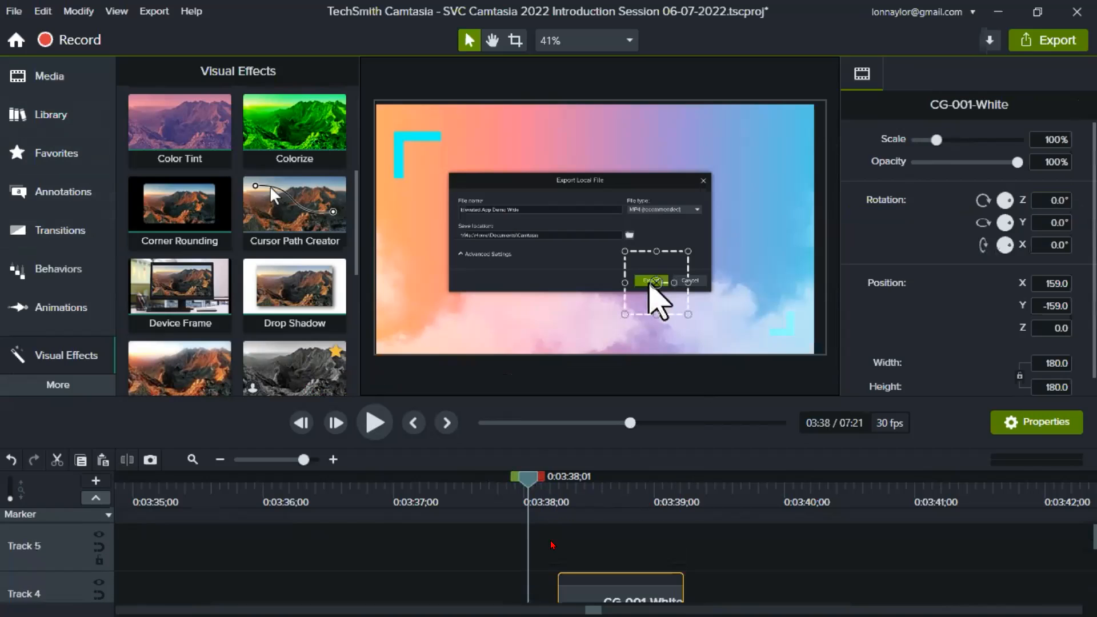
left_click_drag(558, 393, 558, 275)
left_click_drag(589, 486, 572, 569)
left_click(610, 383)
left_click_drag(611, 382, 371, 380)
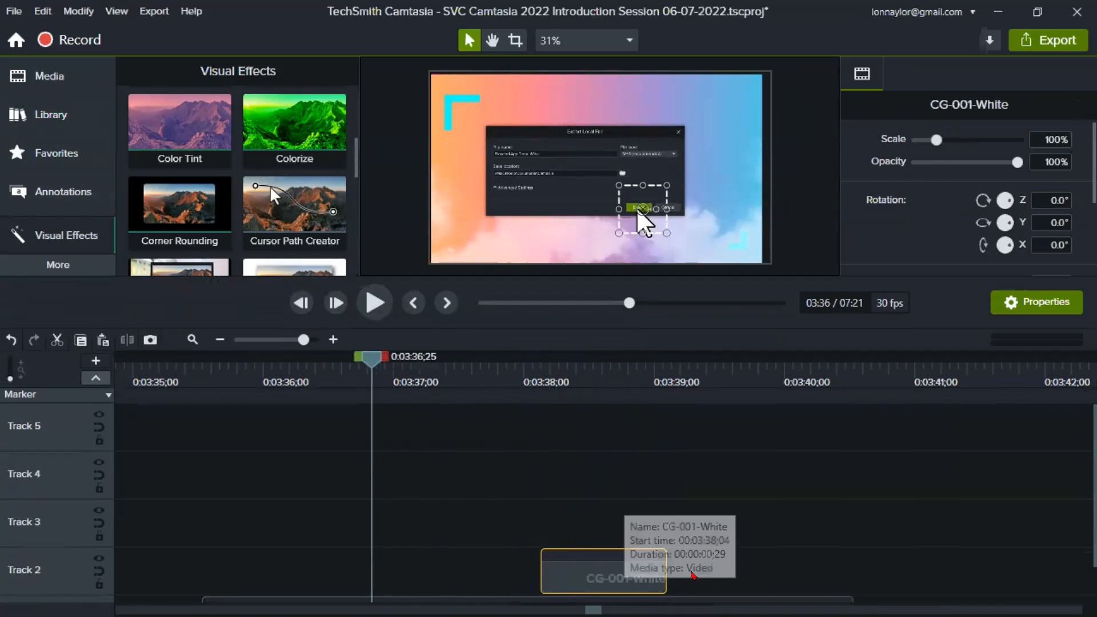
- Move the CG-001-White clip past the end of the image clip on Track 2 and enlarge the effect to 191.4% scale
scroll(693, 575, "down", 1)
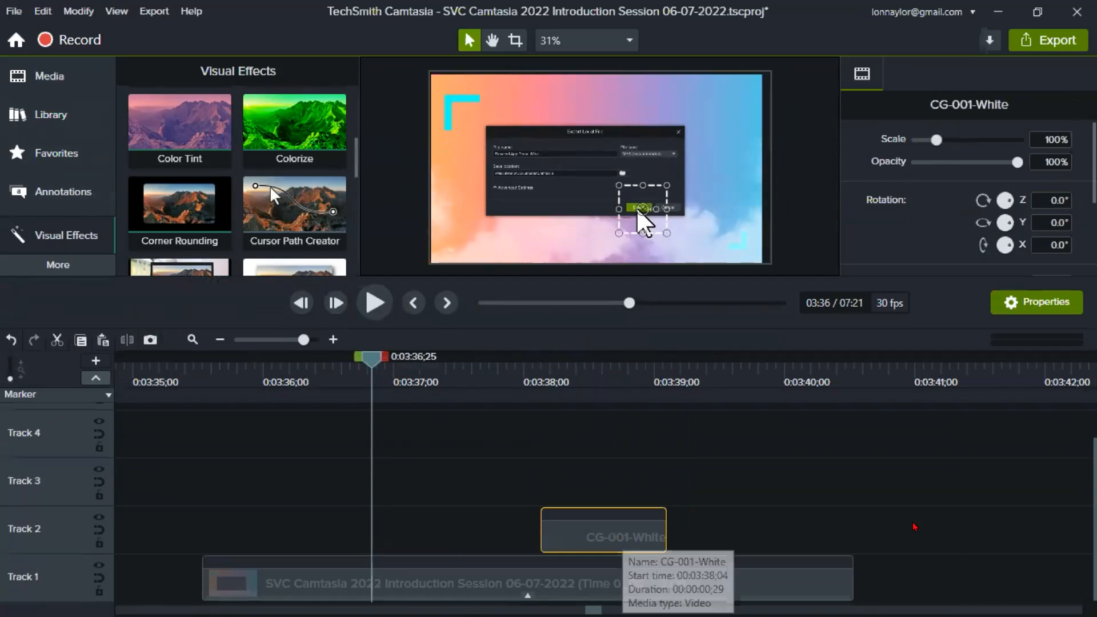
left_click_drag(619, 530, 915, 527)
left_click_drag(865, 375, 927, 389)
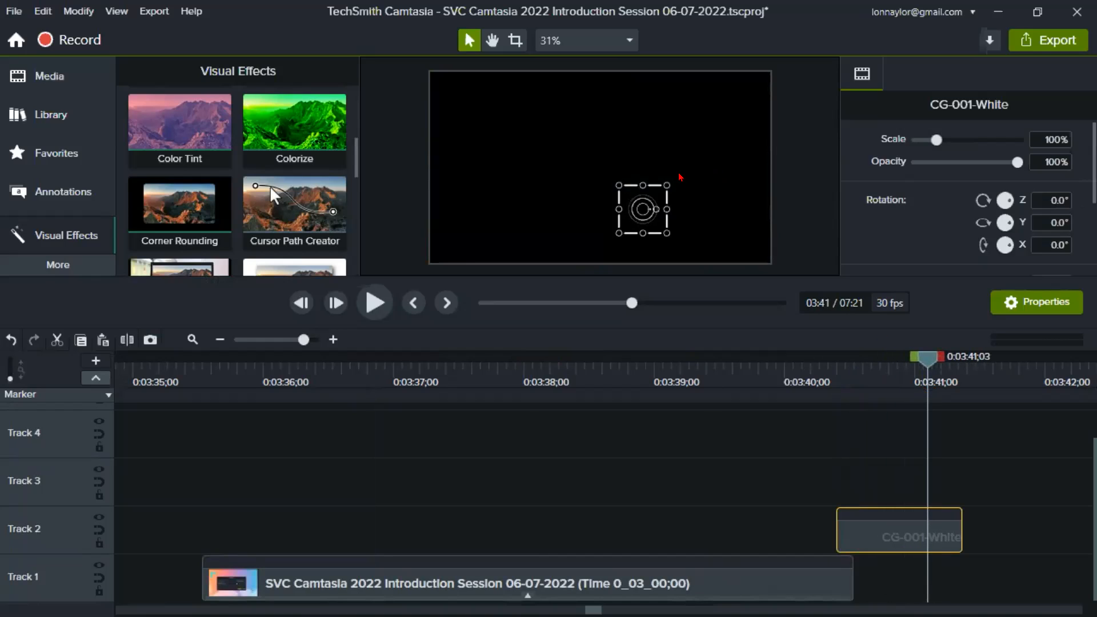
left_click_drag(665, 178, 710, 143)
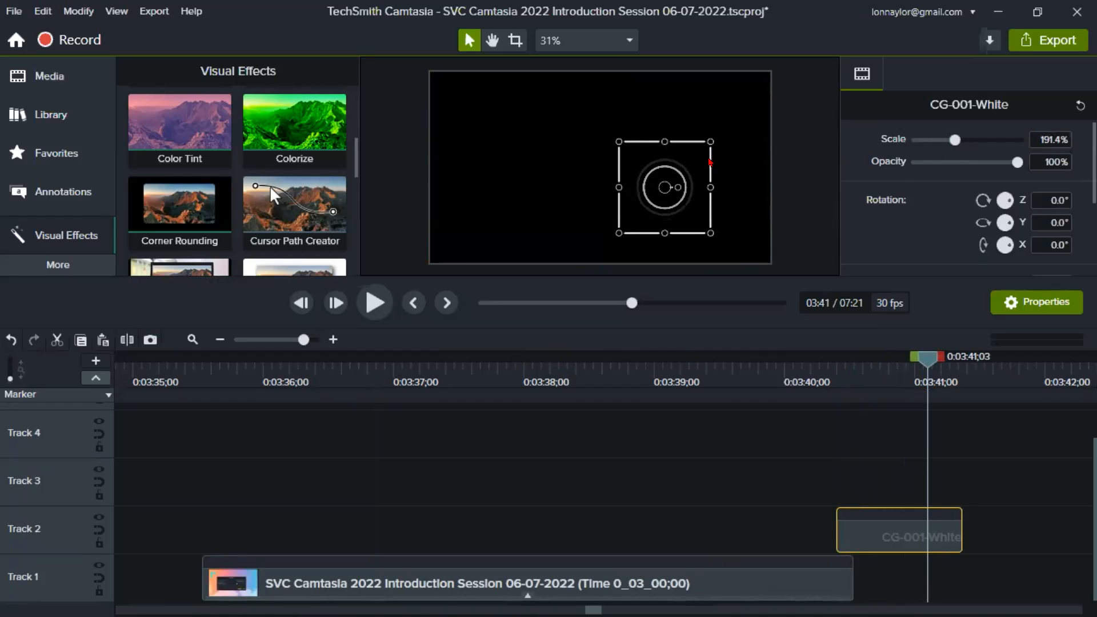
- Return the CG-001-White clip to about 0:03:38;02 above the image clip and reposition its effect around the cursor tip on the Export button
left_click_drag(857, 531, 552, 532)
left_click_drag(531, 378, 493, 376)
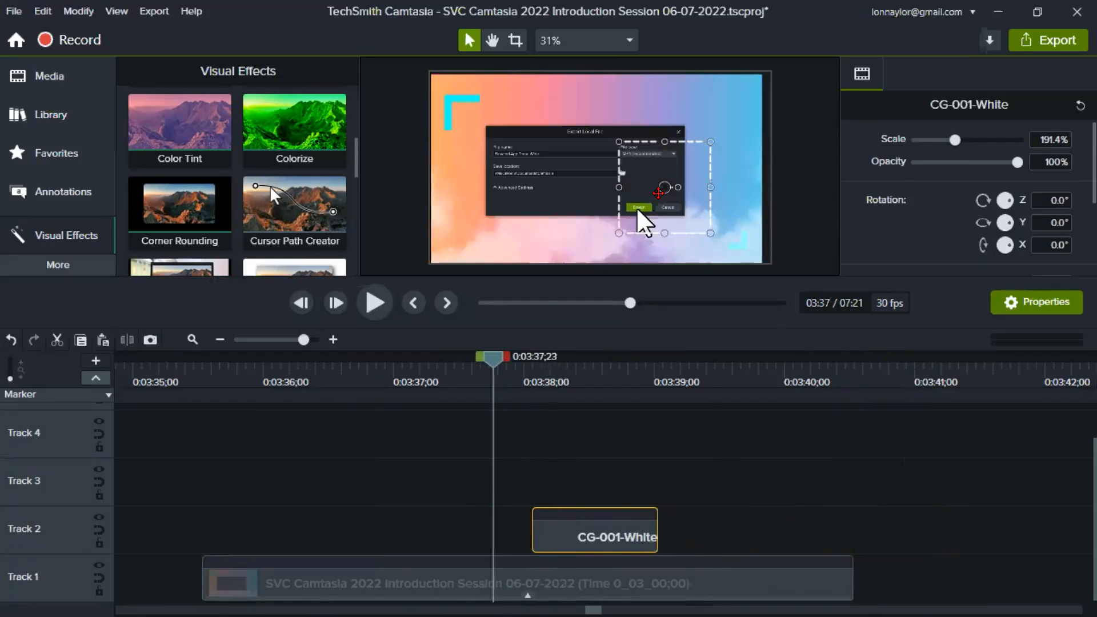
left_click_drag(658, 178, 626, 199)
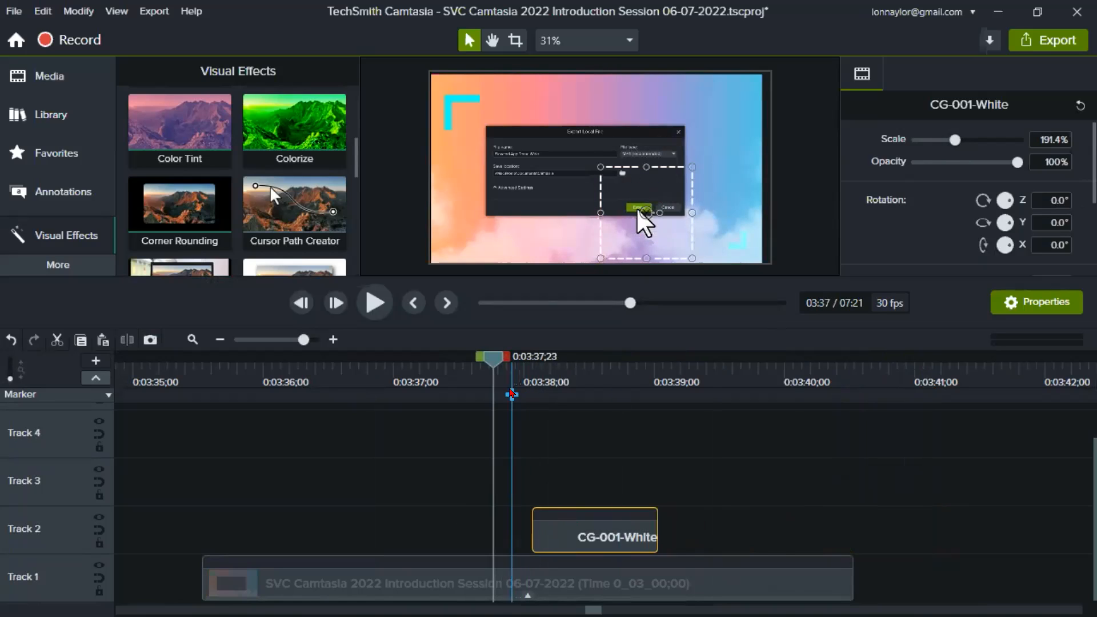
left_click_drag(498, 363, 635, 378)
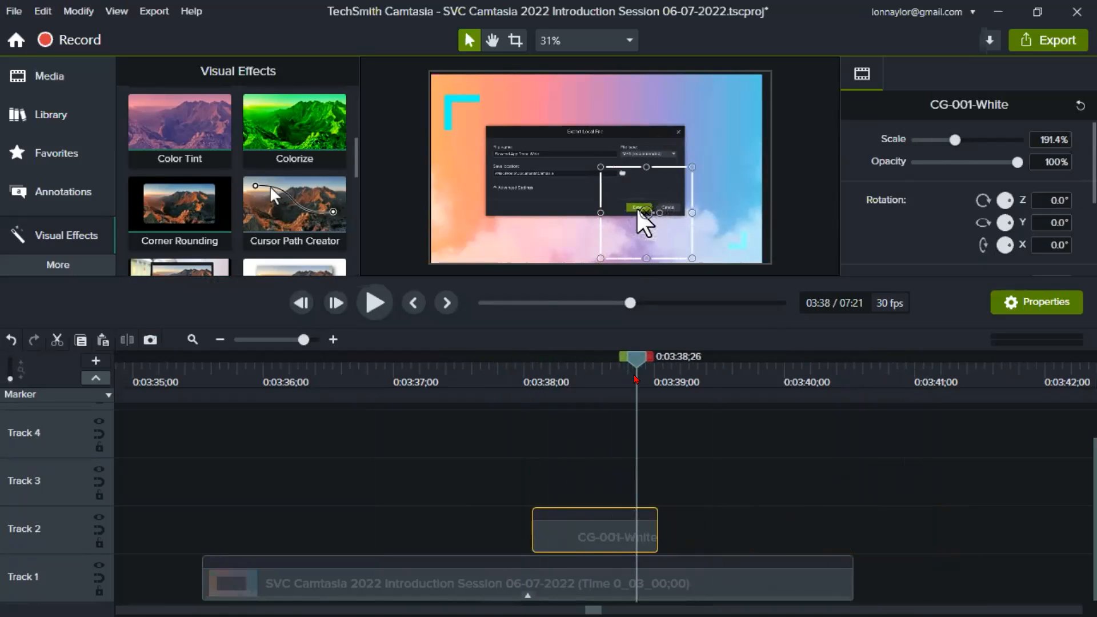
- View the earlier click effect example on the canvas at 0:03:29;15 with no clip selected
left_click_drag(140, 369, 283, 441)
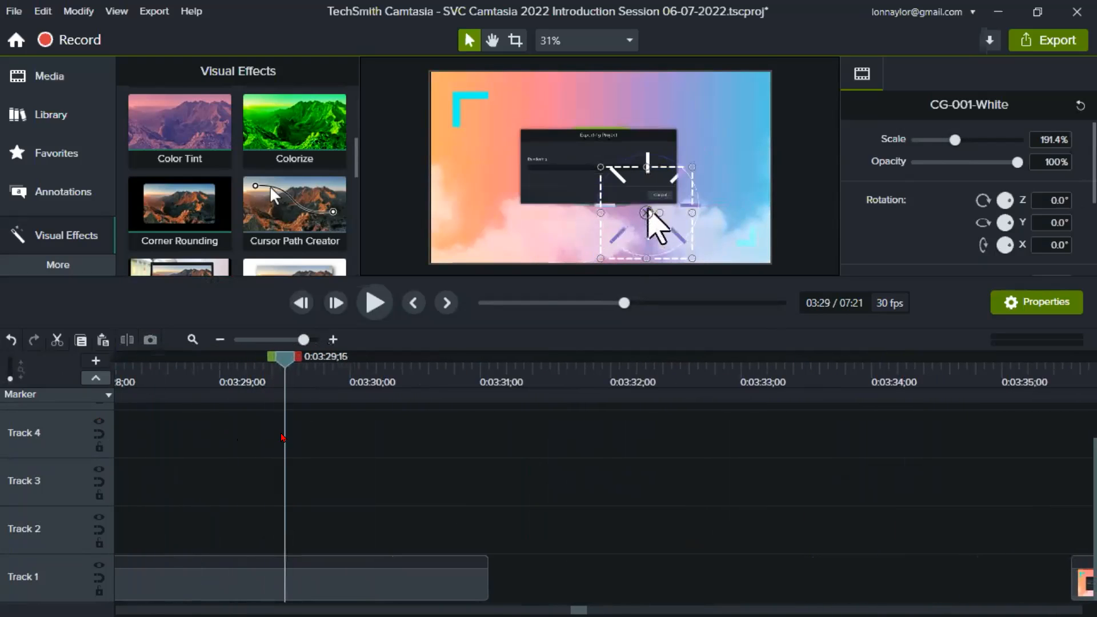
left_click(292, 502)
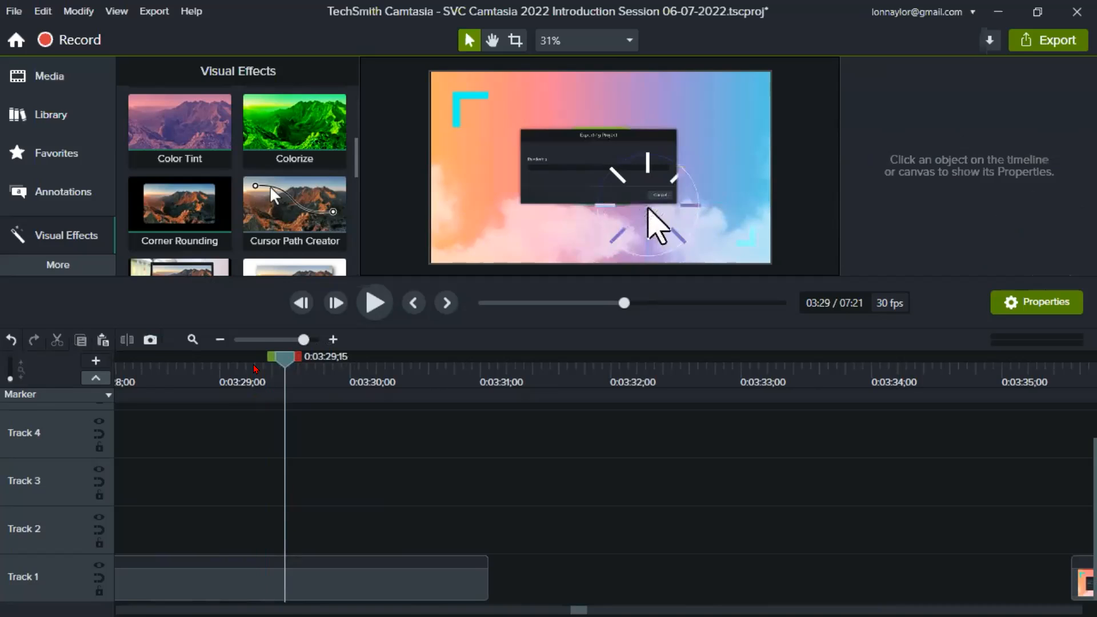
left_click(286, 340)
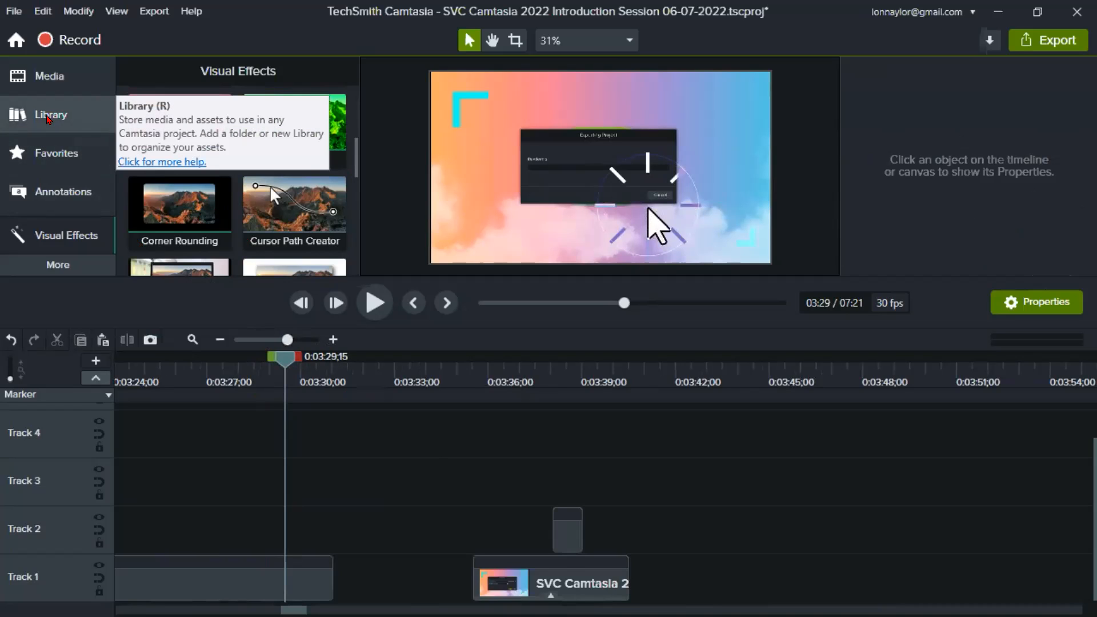
- Open the Library and place the playhead at the New Library marker at 0:05:30;04
left_click(48, 116)
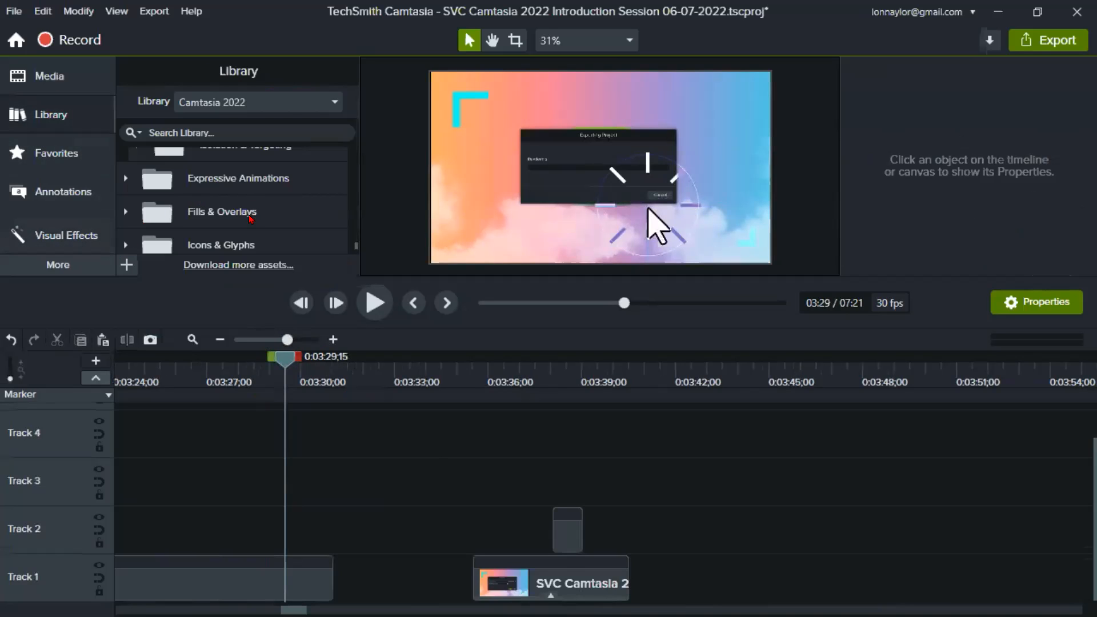
left_click_drag(288, 340, 271, 340)
left_click_drag(855, 369, 900, 371)
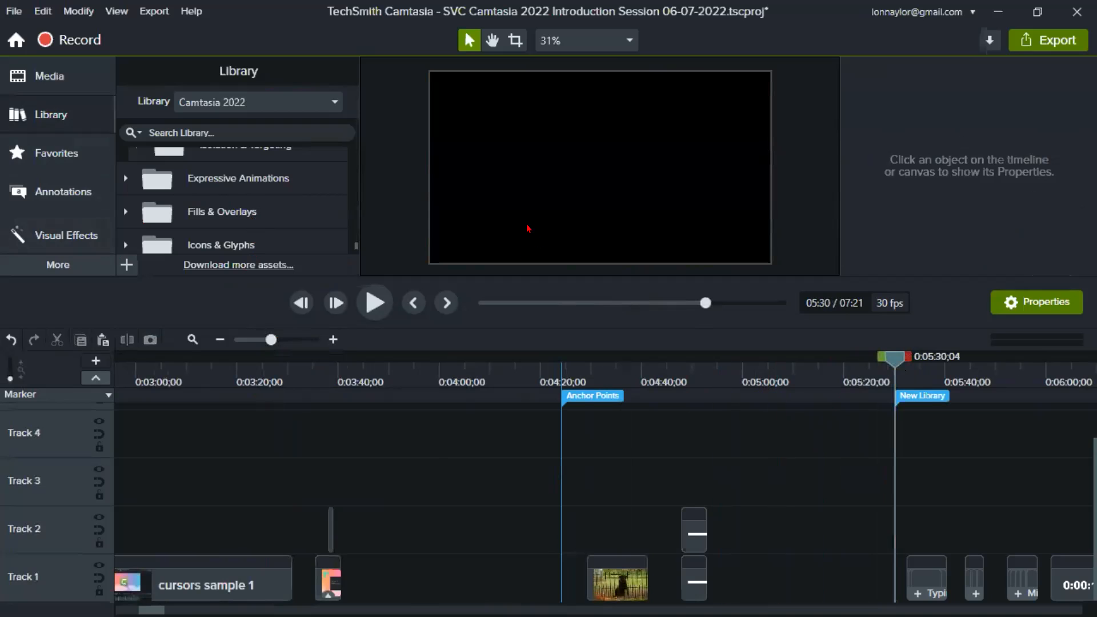
left_click_drag(532, 274, 514, 320)
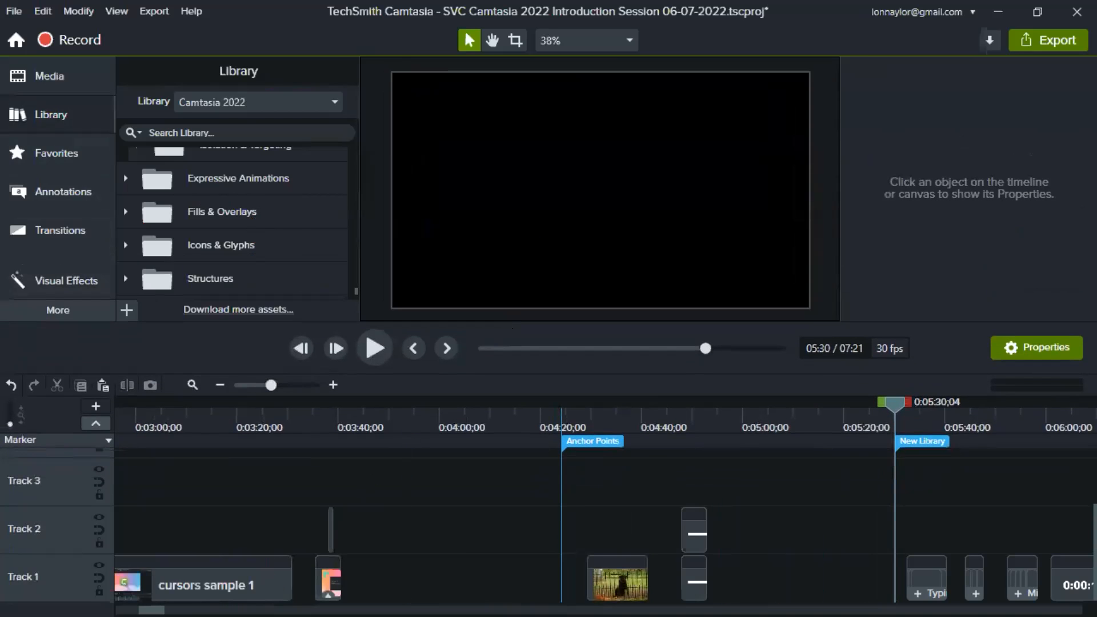
left_click_drag(151, 610, 167, 610)
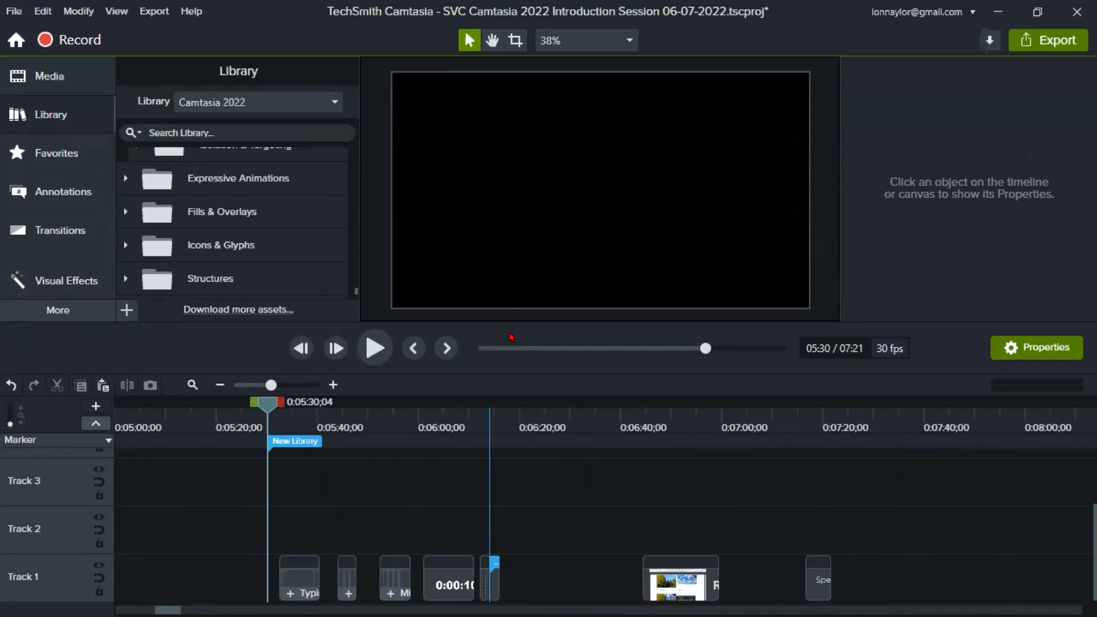
left_click_drag(504, 316, 500, 459)
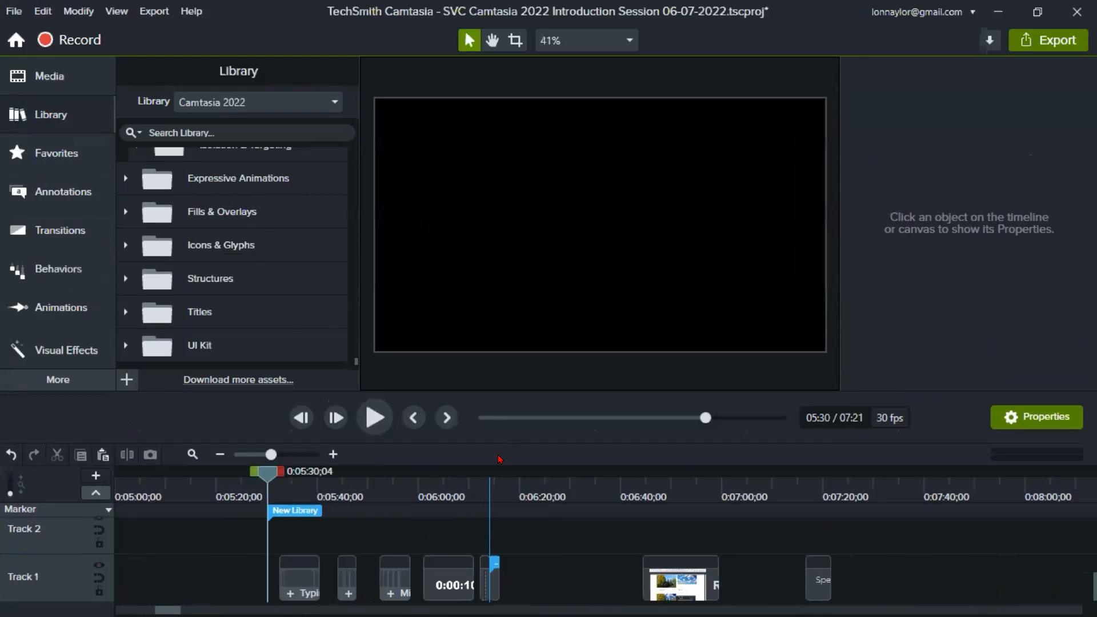
- Switch to the Camtasia 2021 library and examine its asset folders, including the contents of Icons and Intros
left_click(277, 104)
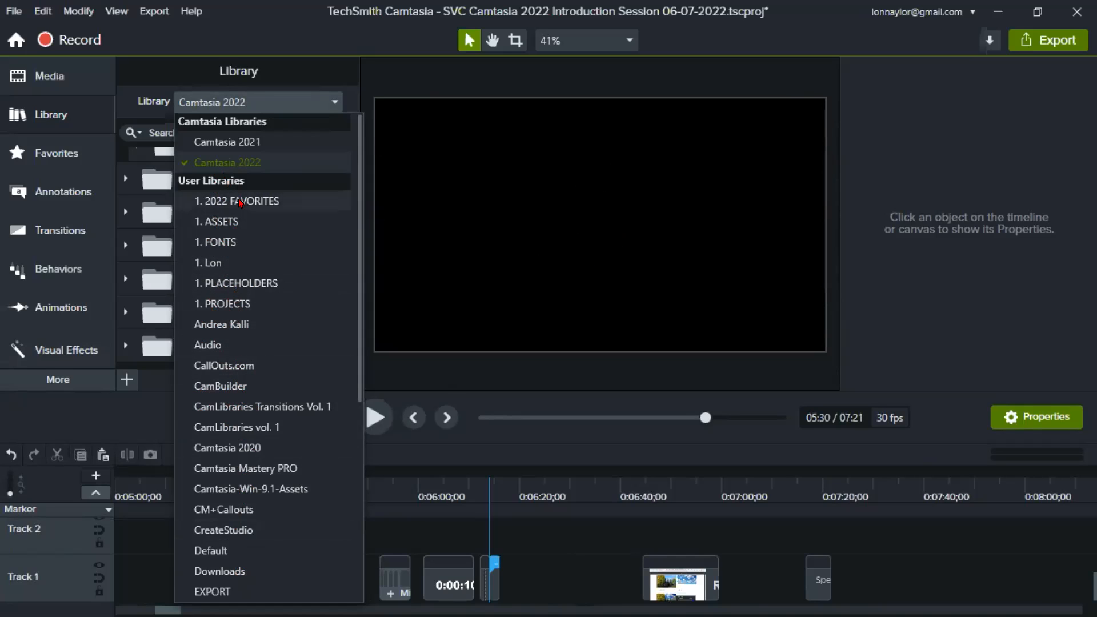
left_click(277, 143)
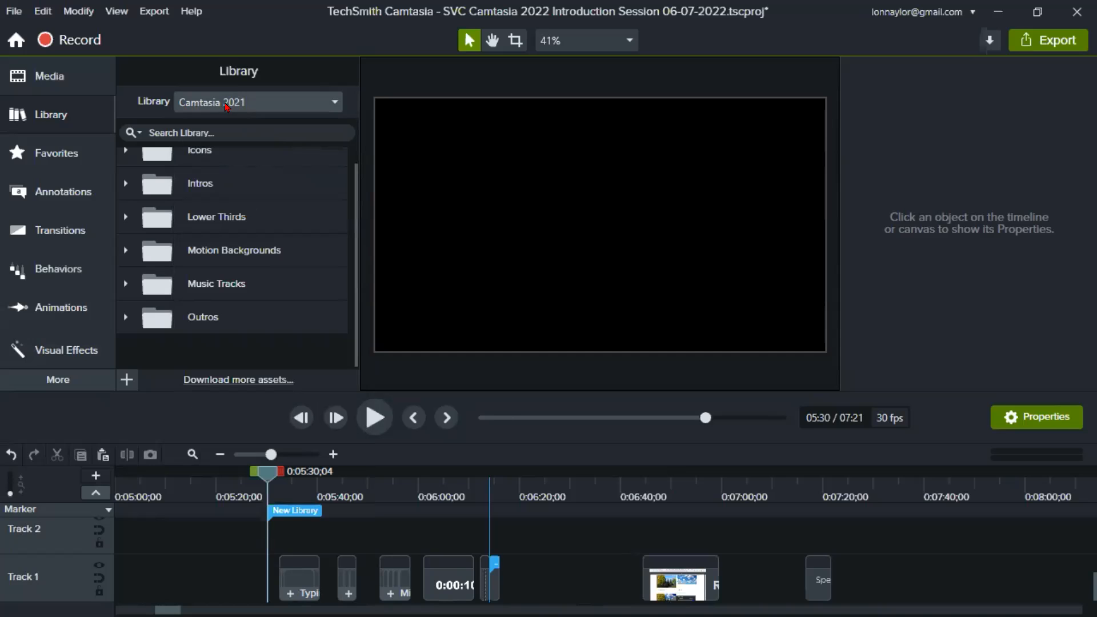
scroll(250, 254, "up", 1)
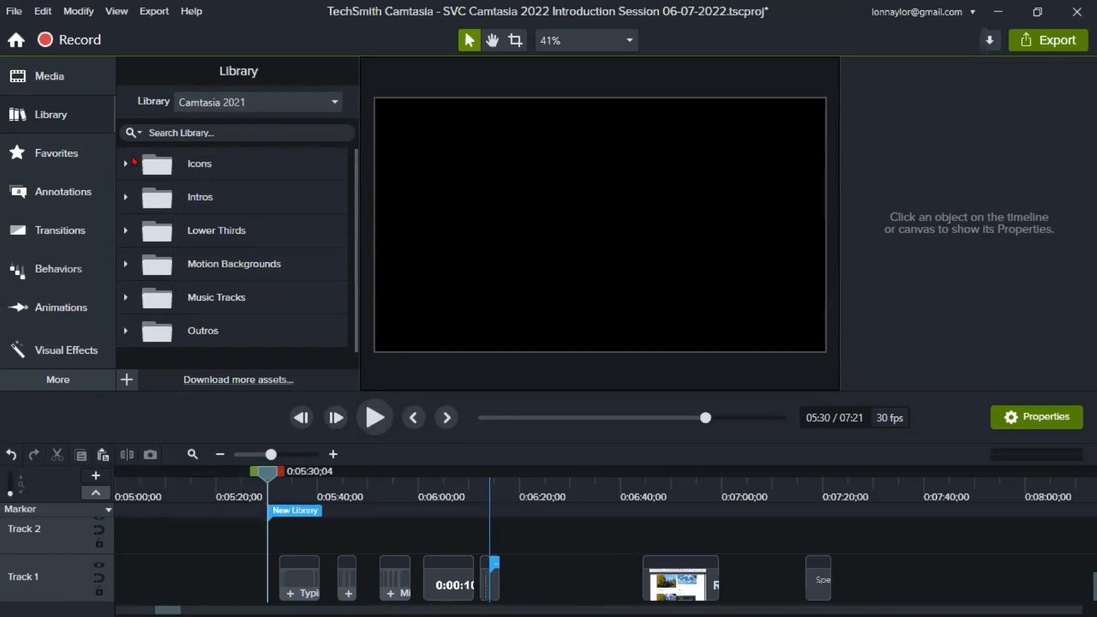
left_click(127, 163)
left_click(126, 163)
left_click(125, 198)
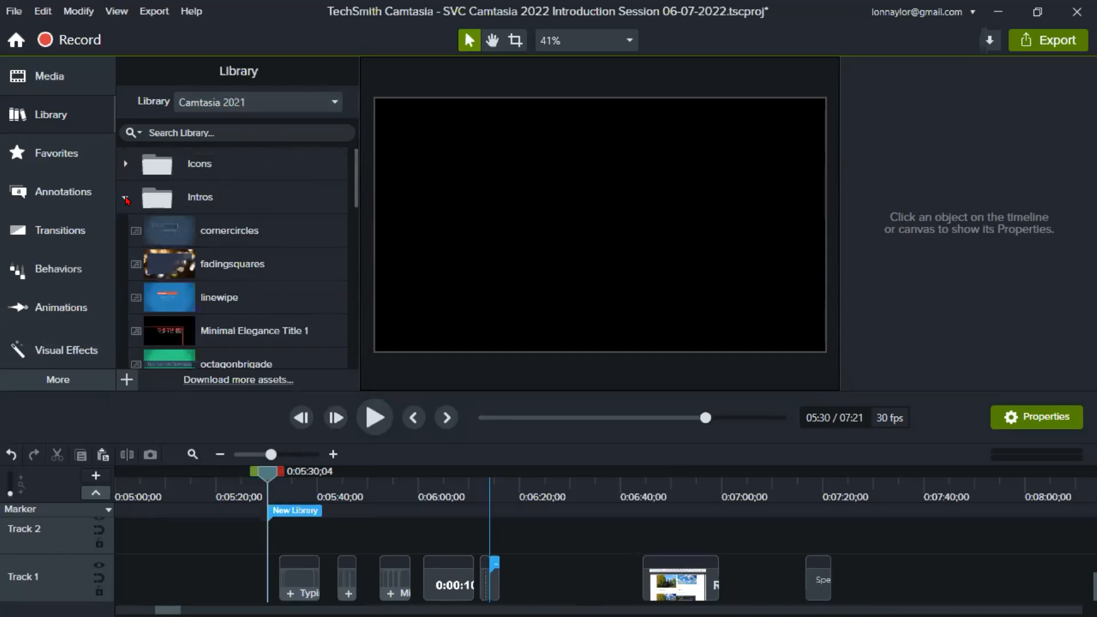
left_click(126, 198)
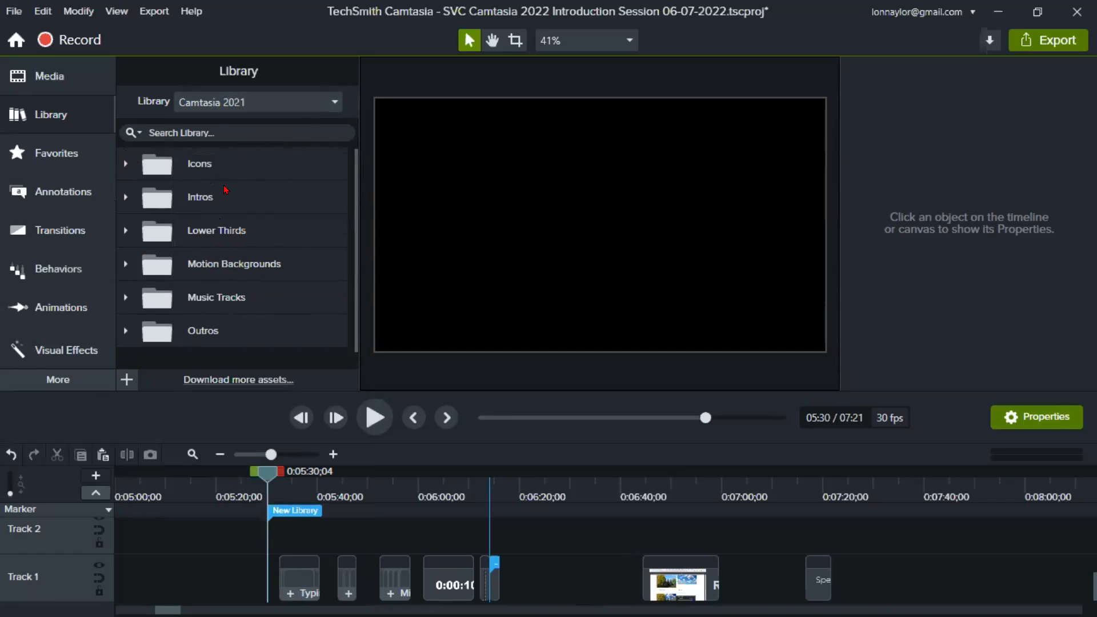
scroll(215, 300, "down", 1)
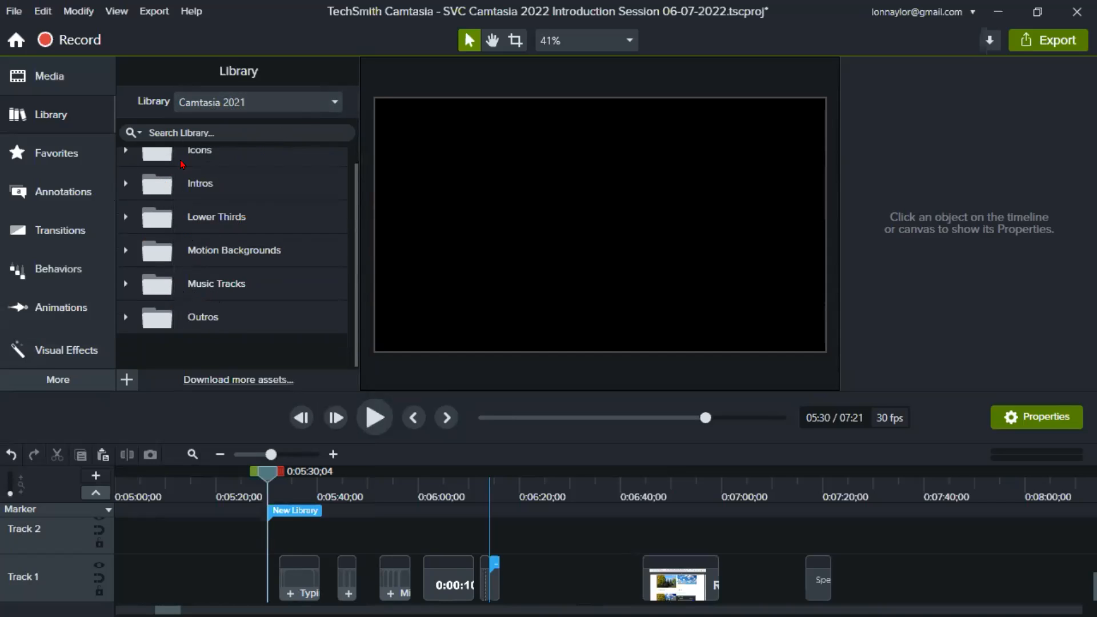
scroll(189, 244, "up", 1)
- Switch to the Camtasia 2022 library and collapse its expanded folders, including Callouts, Cursor Heroes, Cursor Packs and Emphasis FX
left_click(335, 103)
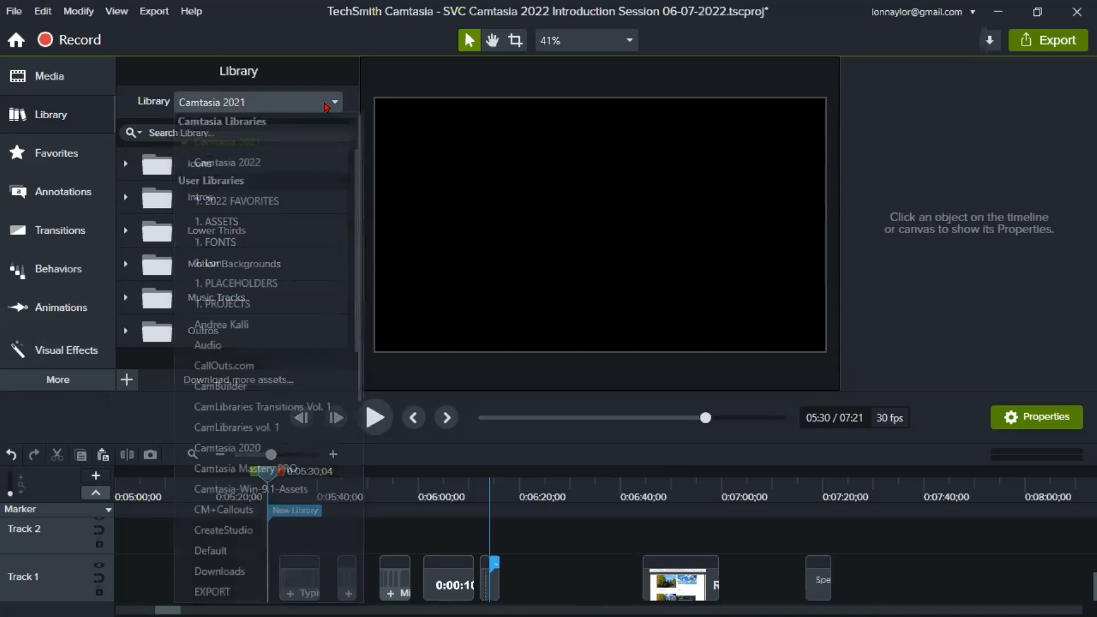
left_click(235, 166)
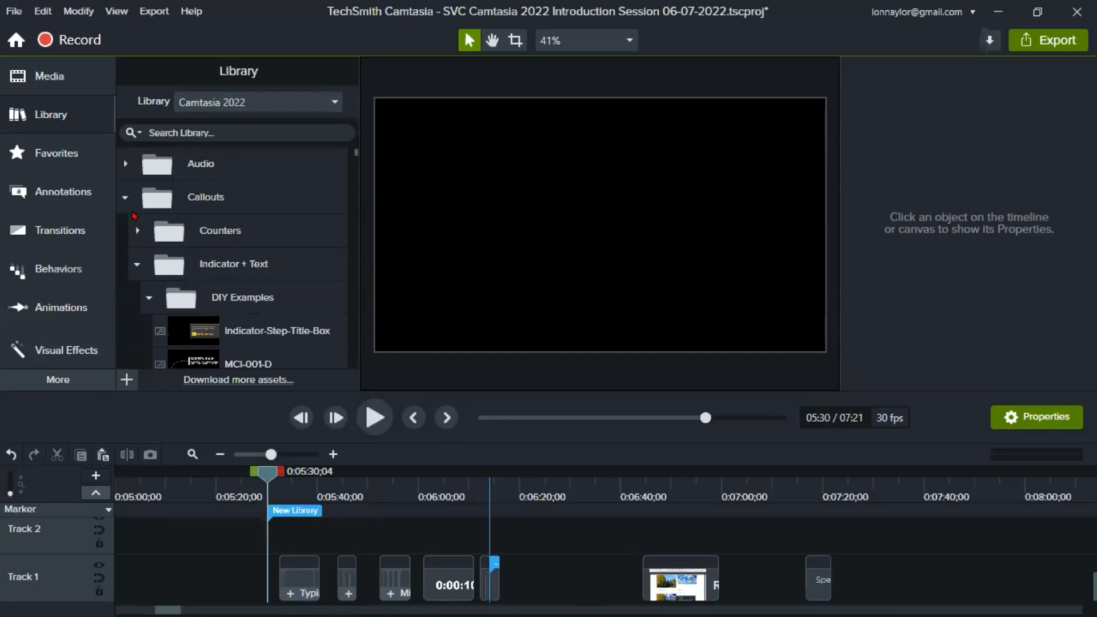
left_click(125, 198)
left_click(126, 266)
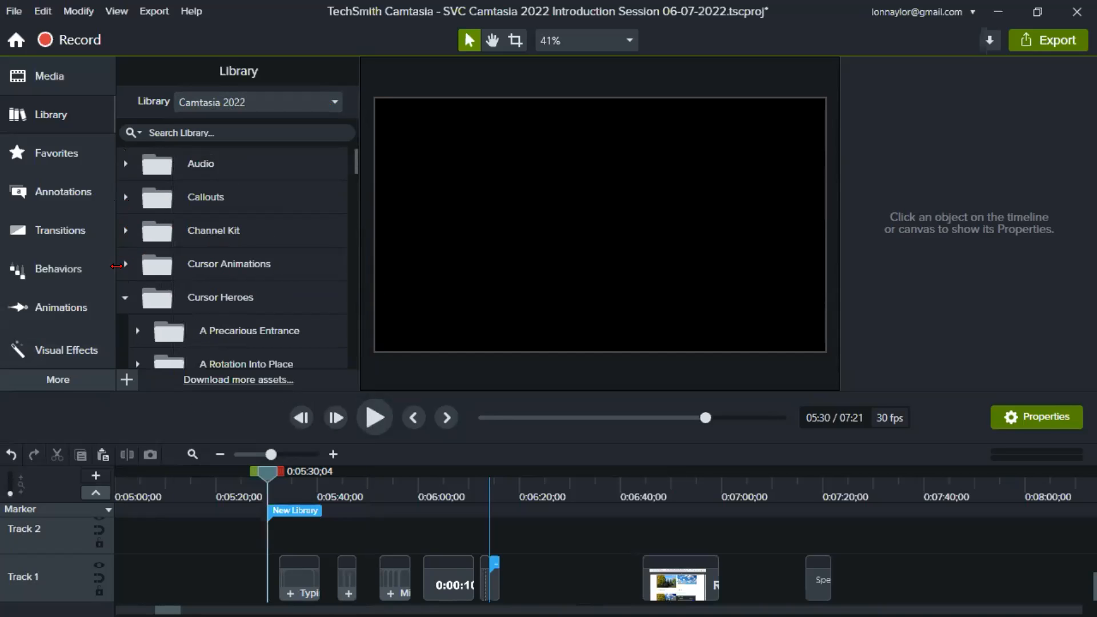
left_click(126, 299)
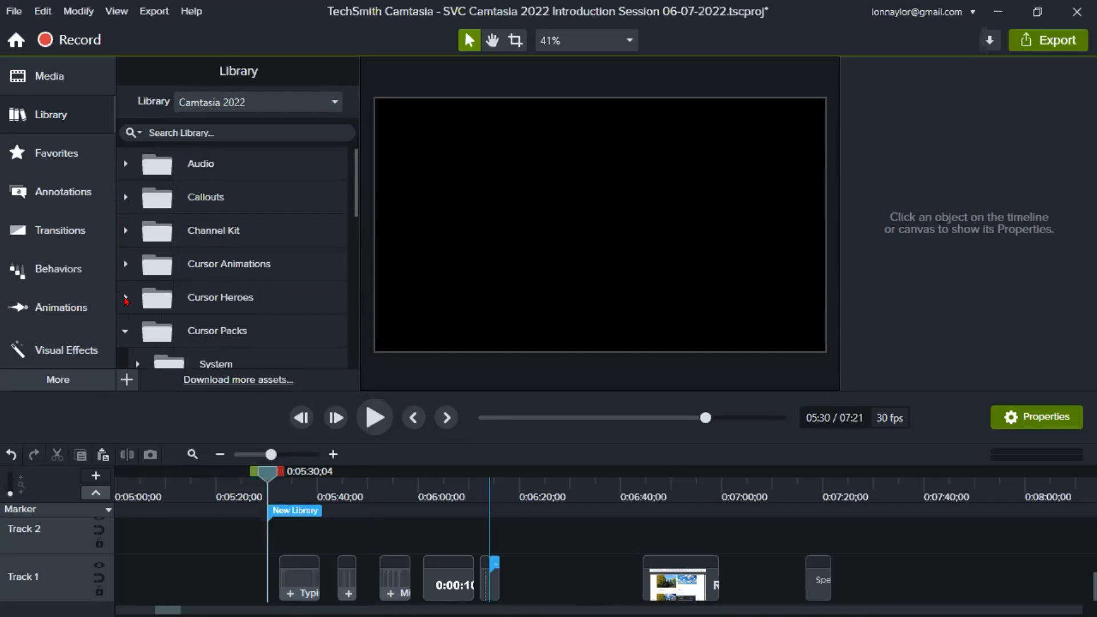
left_click(126, 331)
scroll(129, 337, "down", 4)
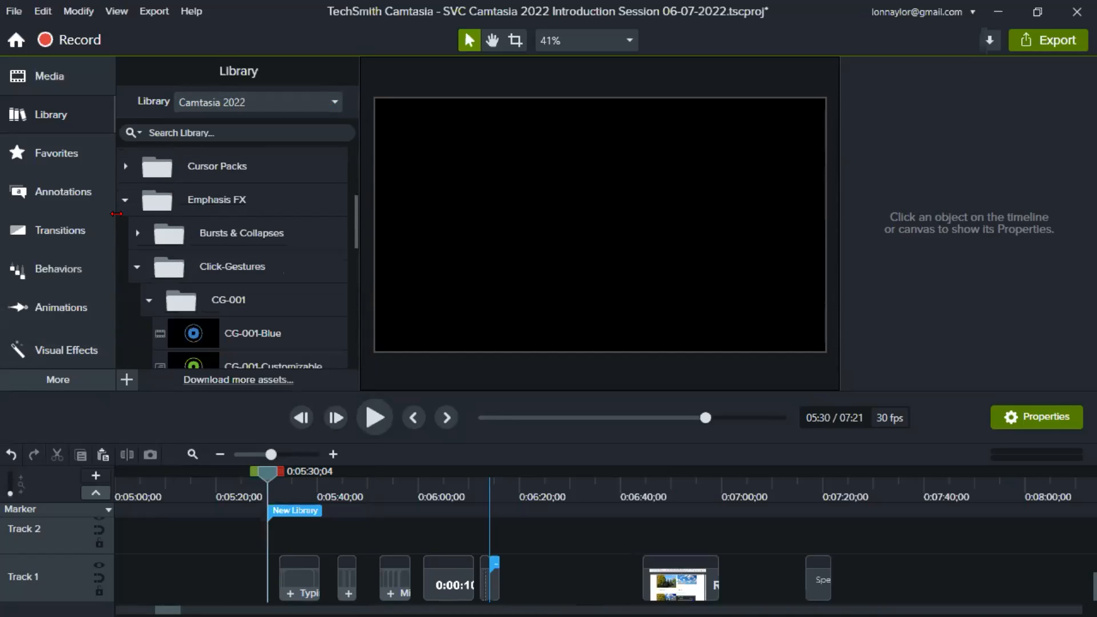
left_click(126, 203)
- Examine the Camtasia 2022 library's folder list and the tracks inside its Audio folder, leaving that folder collapsed
scroll(132, 248, "down", 2)
scroll(230, 297, "up", 5)
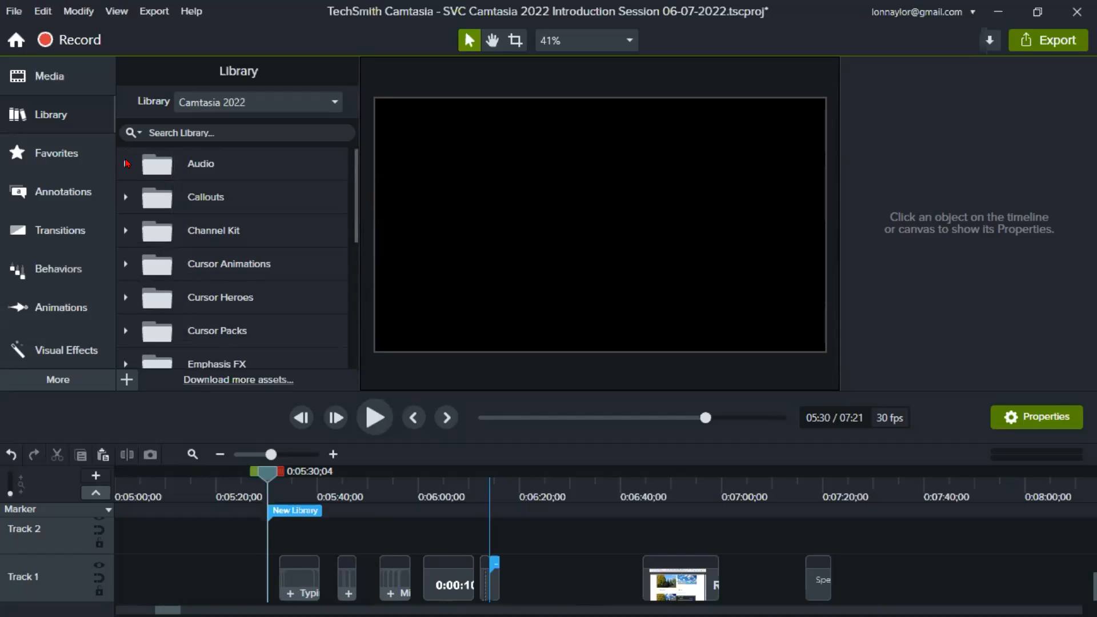
left_click(126, 164)
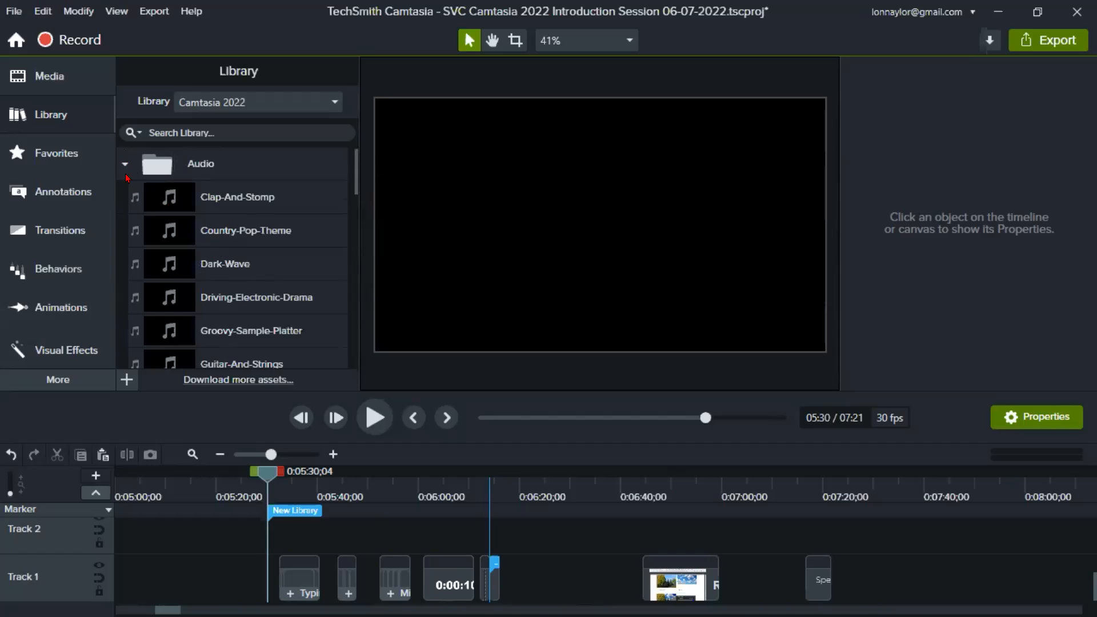
left_click(126, 164)
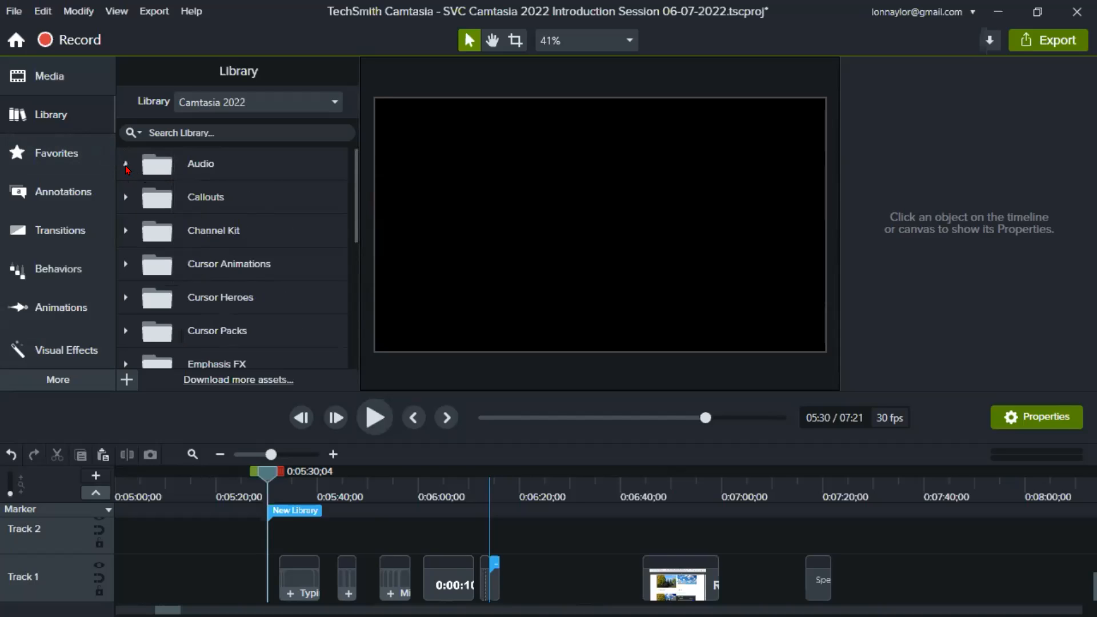
- Expand the Callouts folder, collapse its Indicator + Text and Indicators subfolders, and look over the folder list
left_click(126, 198)
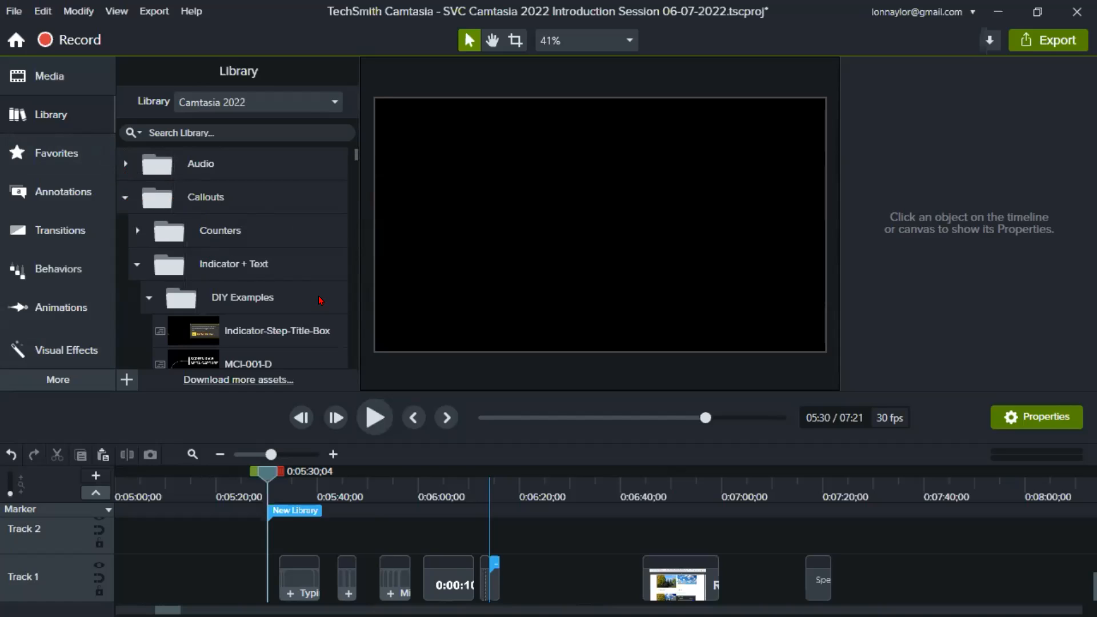
left_click(137, 264)
left_click(138, 297)
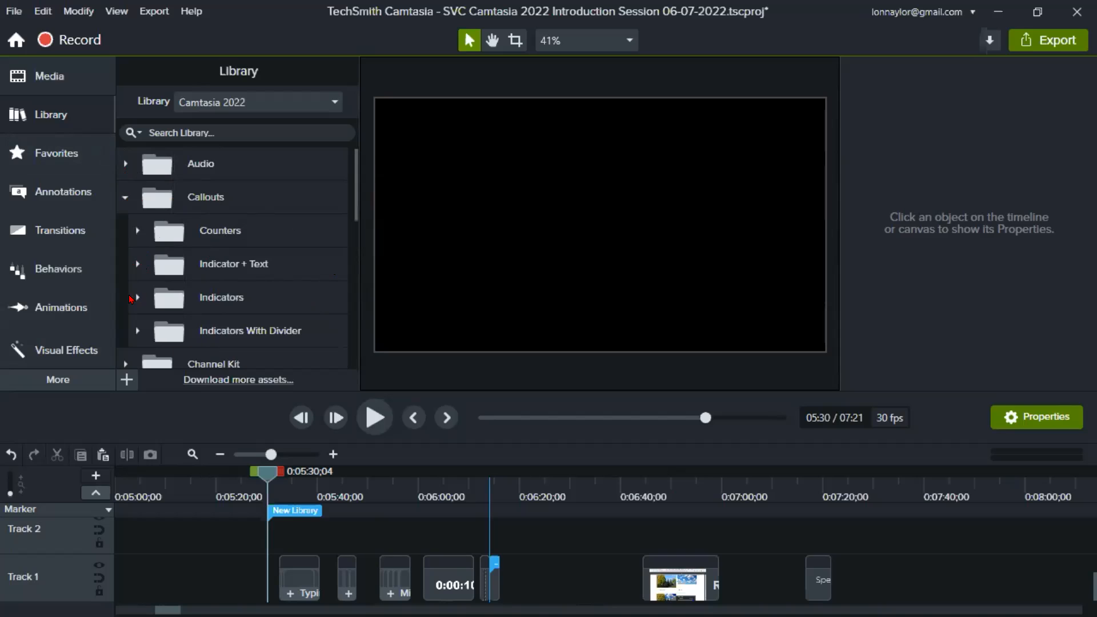
scroll(214, 286, "down", 3)
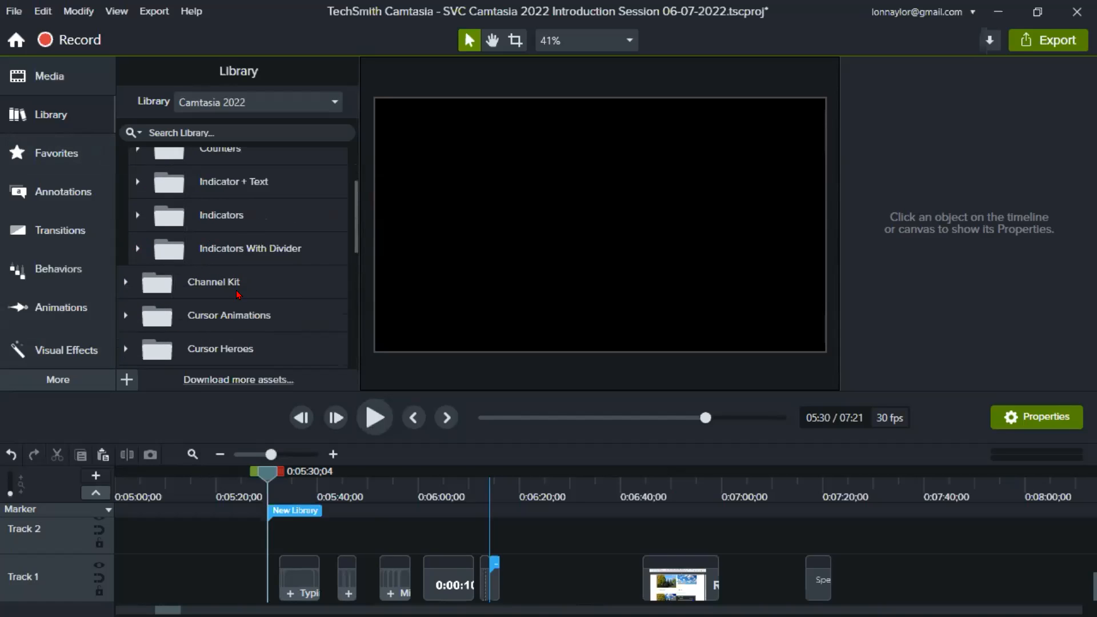
scroll(234, 274, "up", 3)
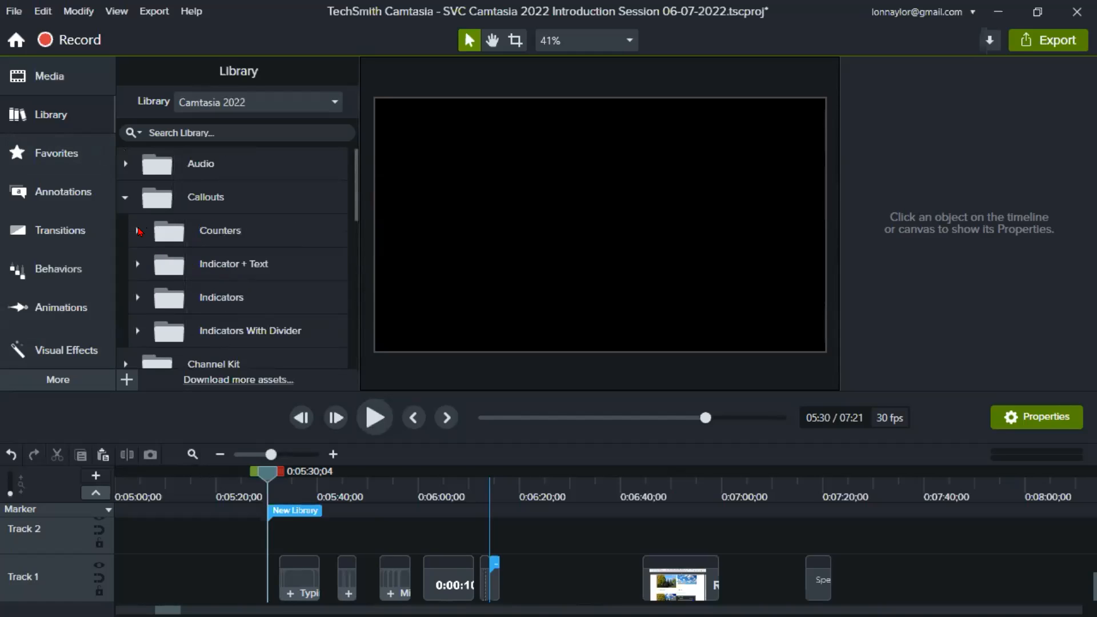
- Examine the countdown, frame counter and timestamp assets in the Counters subfolder, leaving that subfolder collapsed
left_click(138, 230)
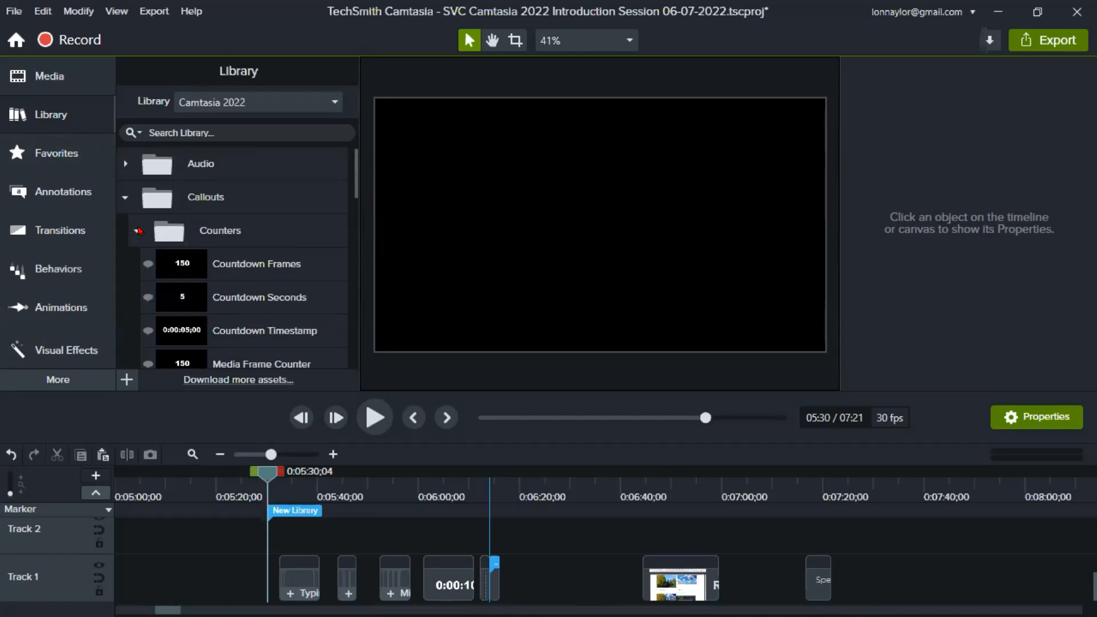
scroll(216, 298, "down", 3)
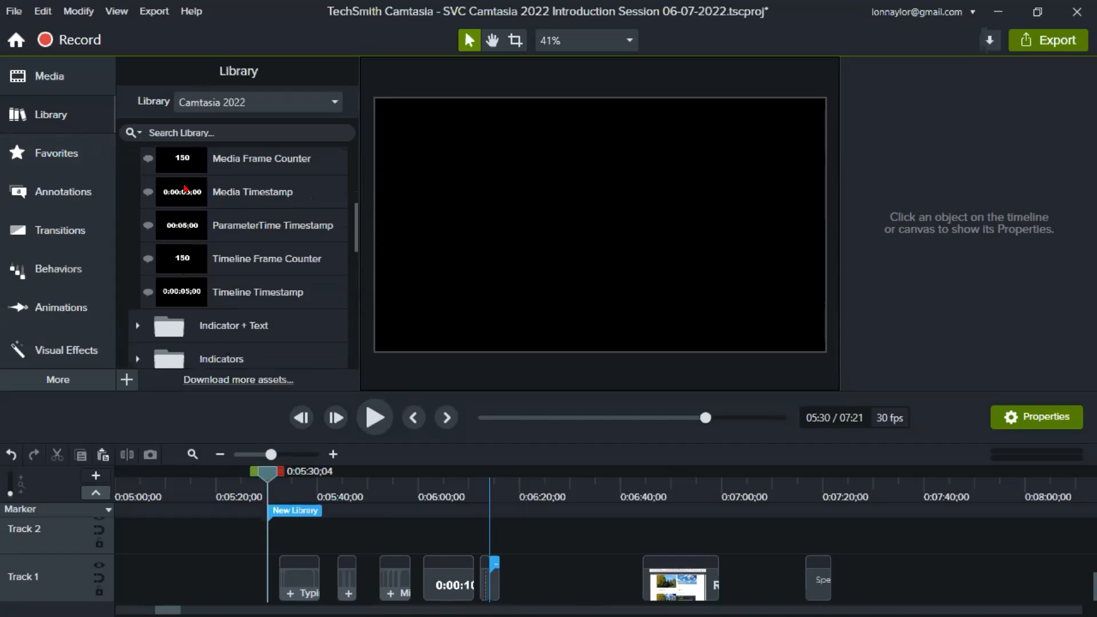
scroll(200, 260, "up", 3)
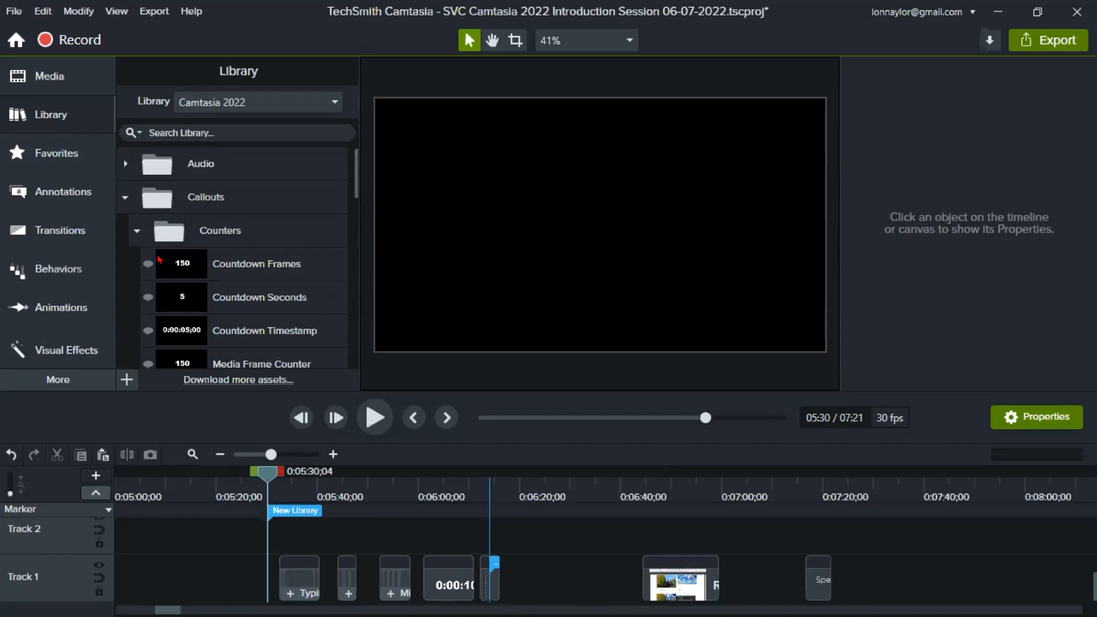
left_click(135, 234)
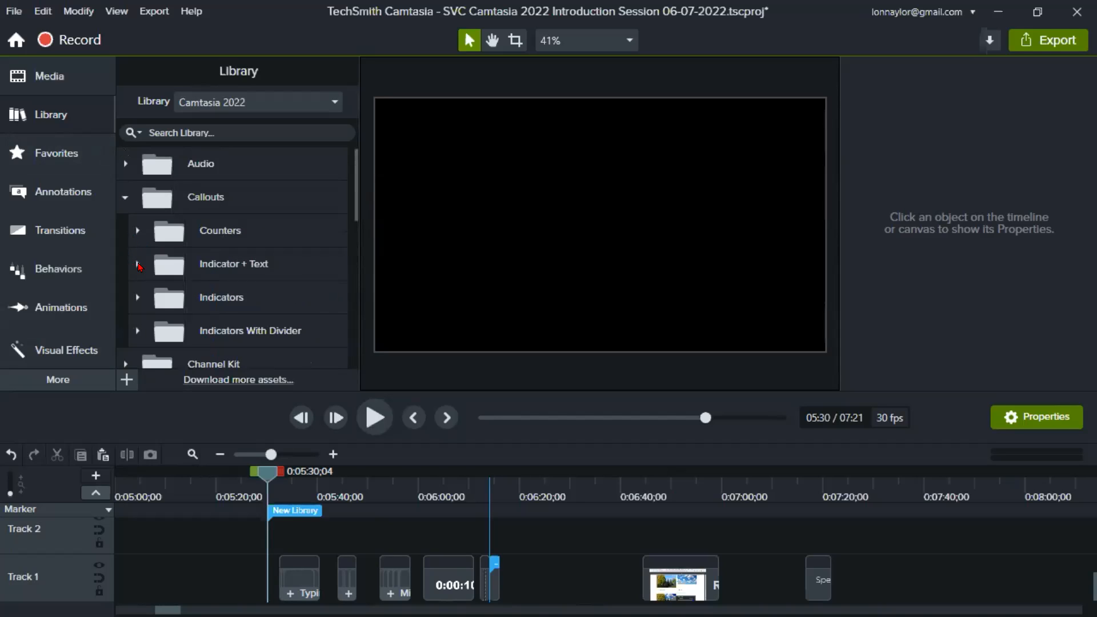
- Expand Indicator + Text, collapse DIY Examples, and preview the MC-001-Right-Down-Title-Reveal-Up callout from Title Reveal Up
left_click(138, 264)
scroll(280, 271, "down", 1)
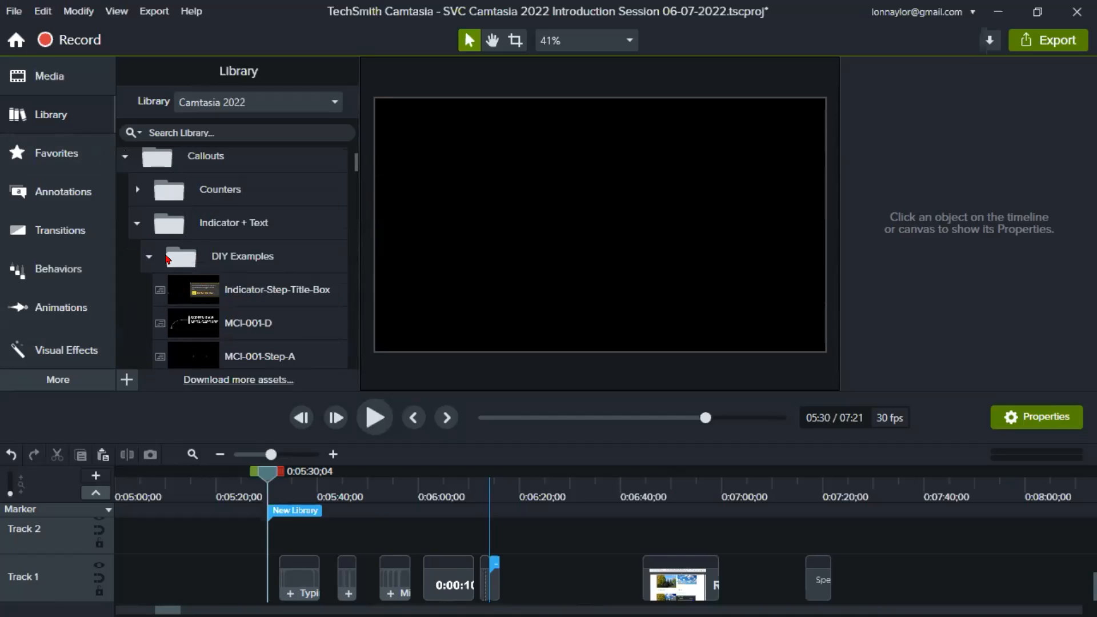
left_click(148, 258)
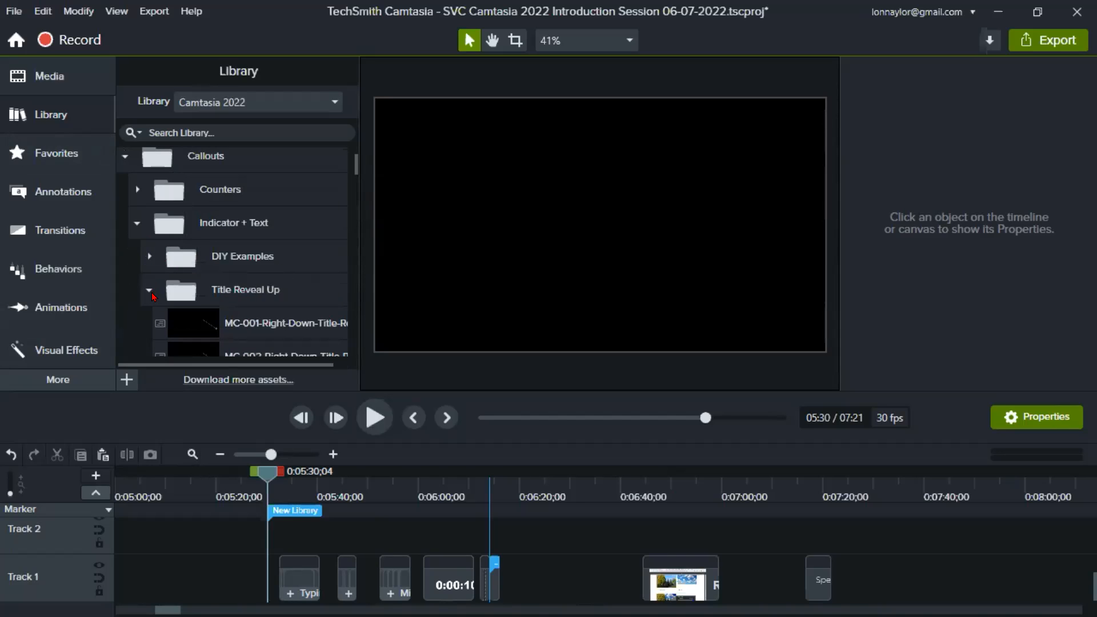
double_click(196, 325)
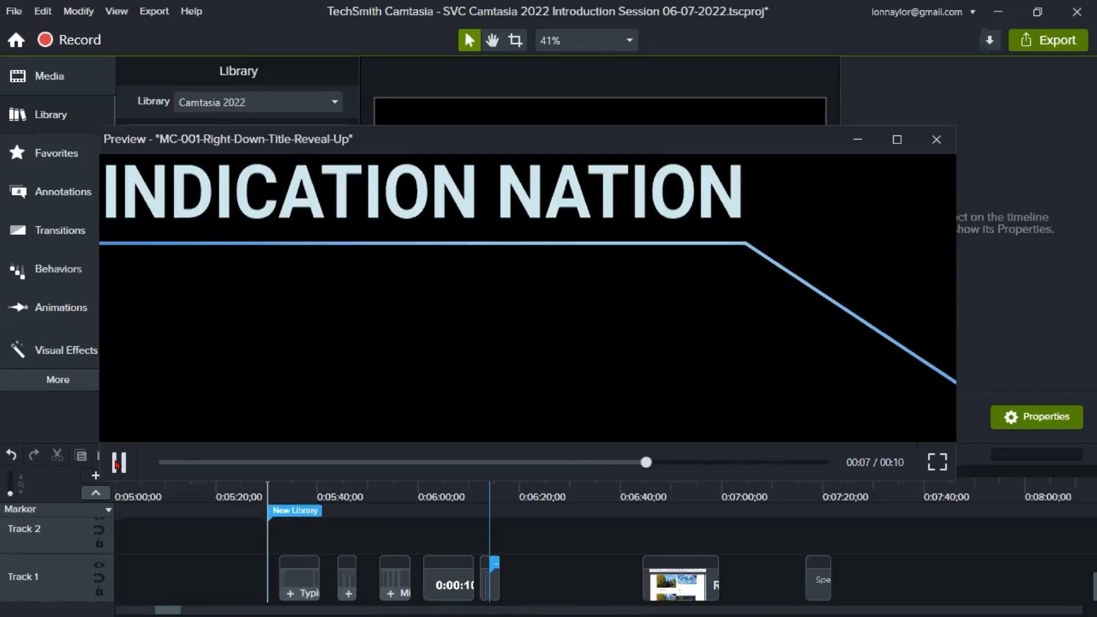
left_click(116, 463)
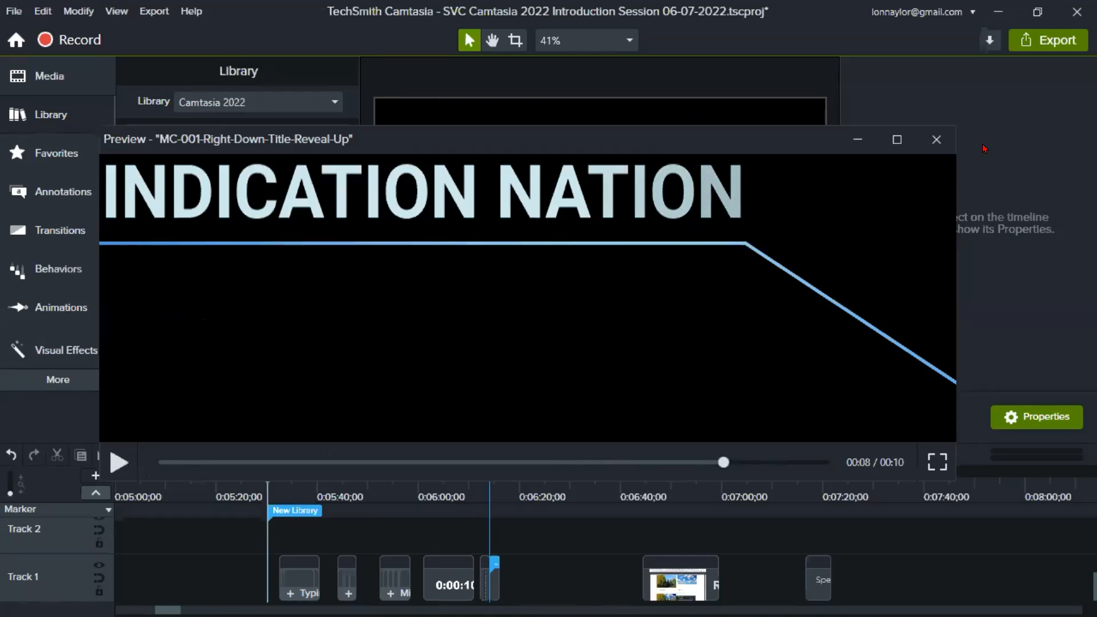
left_click(936, 140)
- Preview the MCI-001-Left-Down callout from the MCI-001 folder under Two Field, and close the preview
scroll(204, 308, "down", 3)
scroll(205, 297, "down", 5)
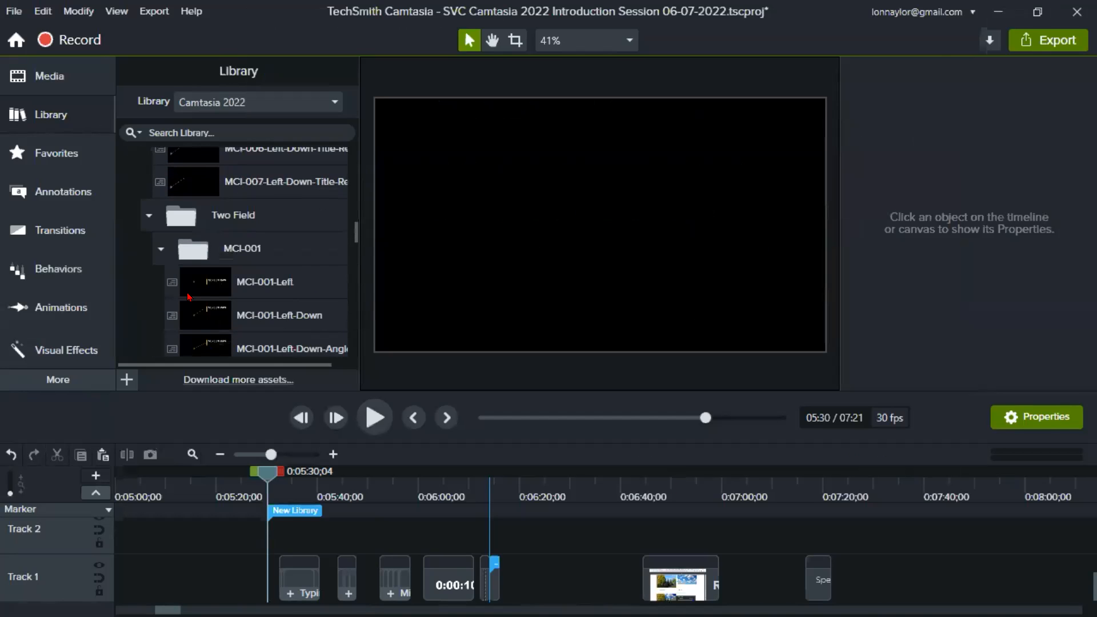
left_click(209, 315)
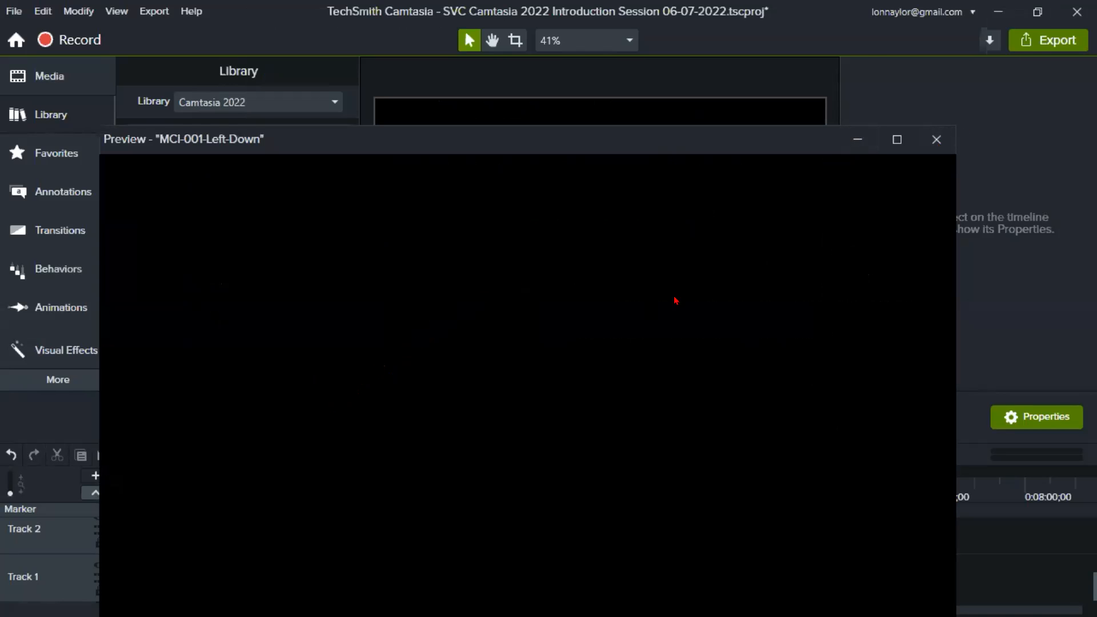
left_click(937, 141)
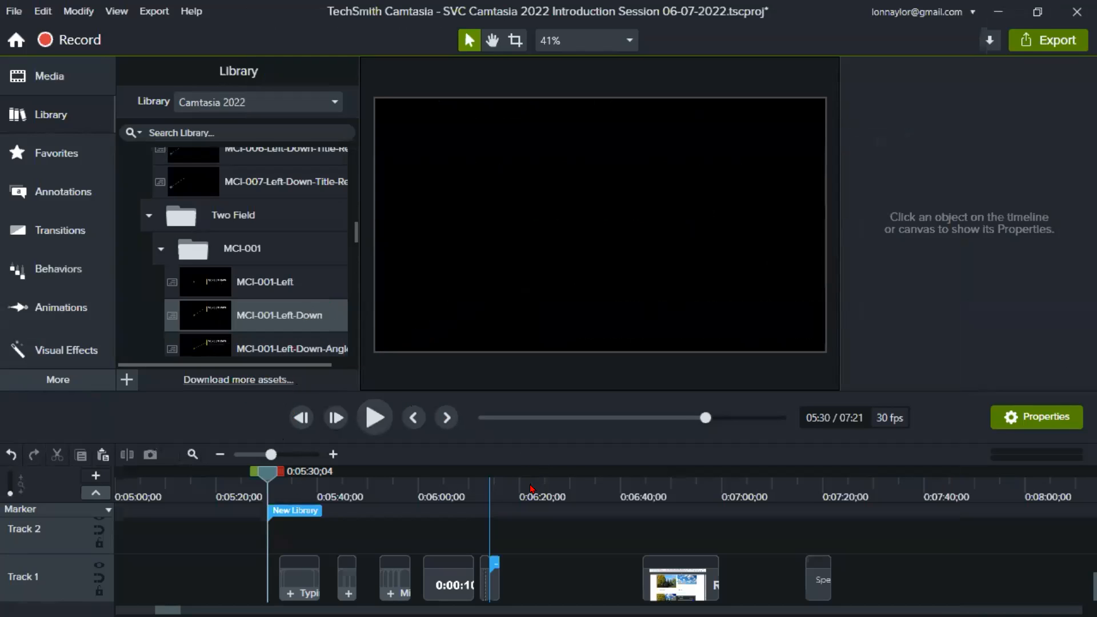
- Add the MCI-001-Left-Down callout to the timeline at 0:06:22;16 and scrub through its animation to 0:06:27;04
left_click(531, 488)
right_click(212, 317)
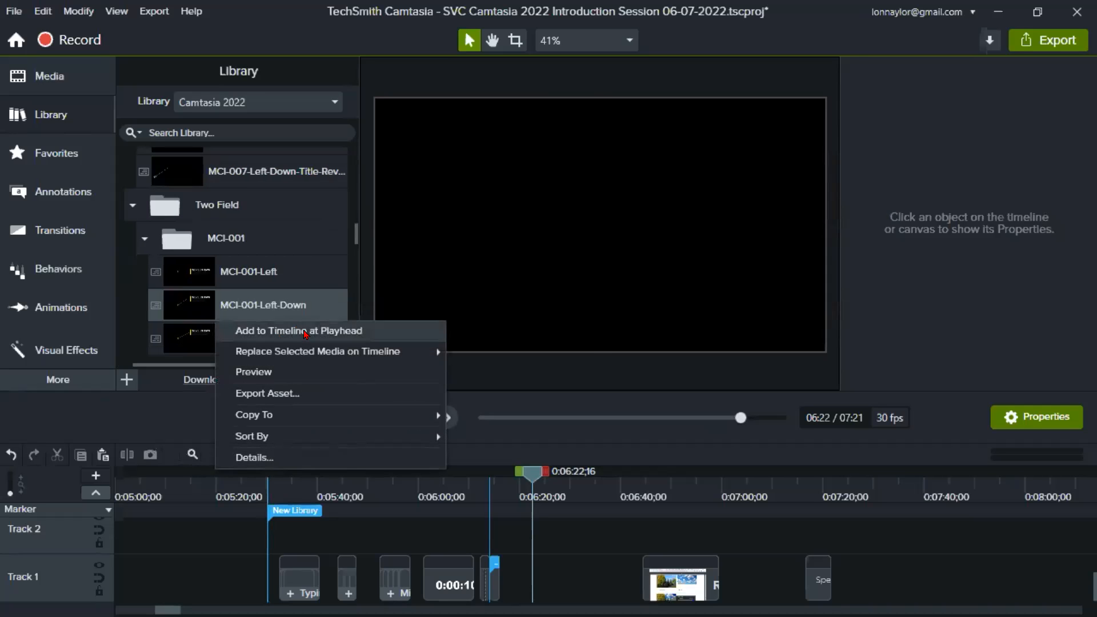
left_click(306, 333)
left_click(526, 490)
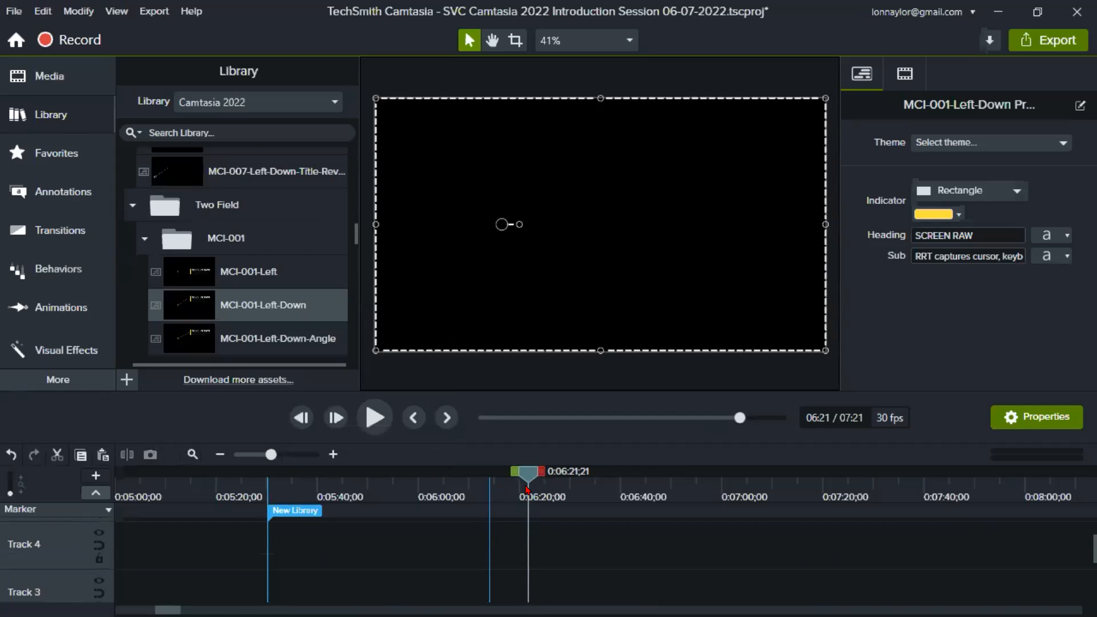
scroll(552, 573, "down", 2)
left_click_drag(526, 472, 555, 485)
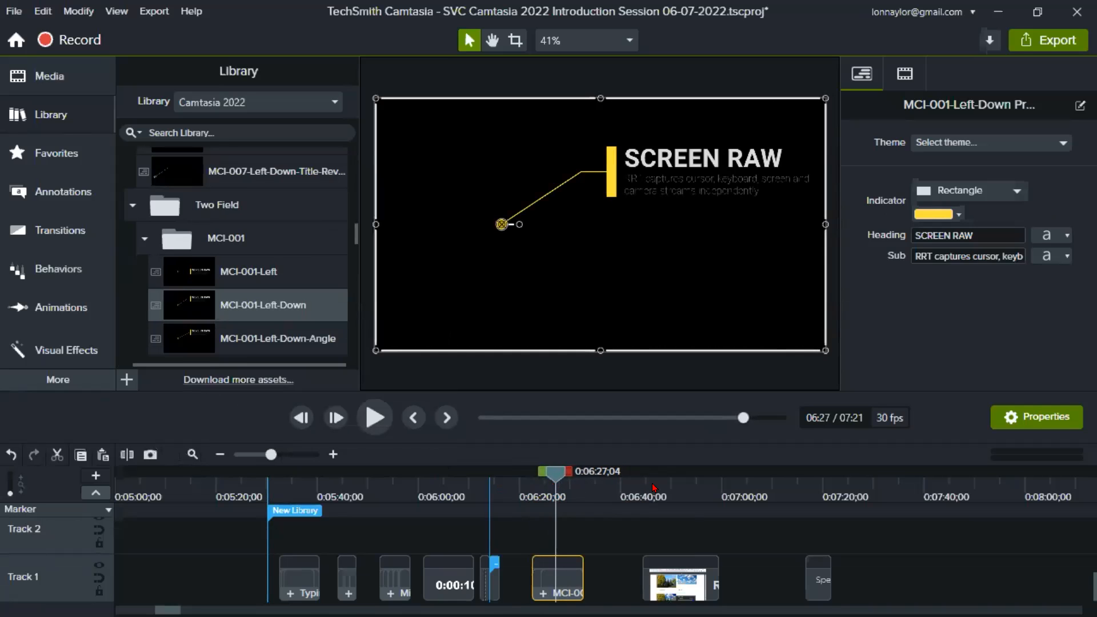
- Move the callout clip to Track 2, aligned with the start of the screen recording, and shift it slightly down on the canvas
left_click(667, 490)
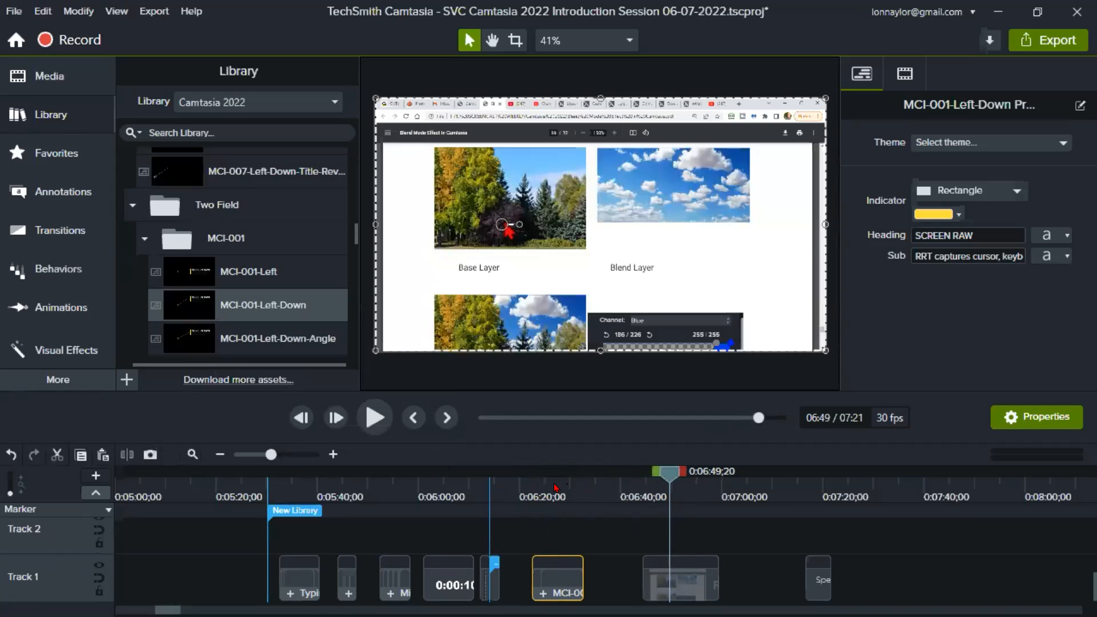
left_click(554, 488)
left_click_drag(568, 578, 677, 541)
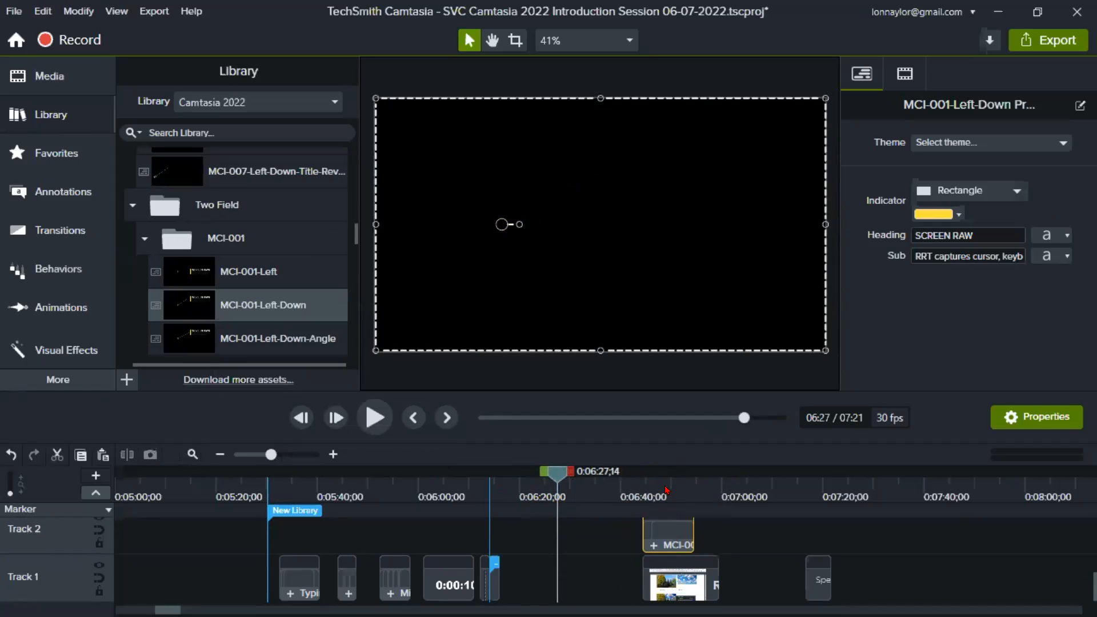
left_click(664, 490)
left_click_drag(602, 172, 610, 199)
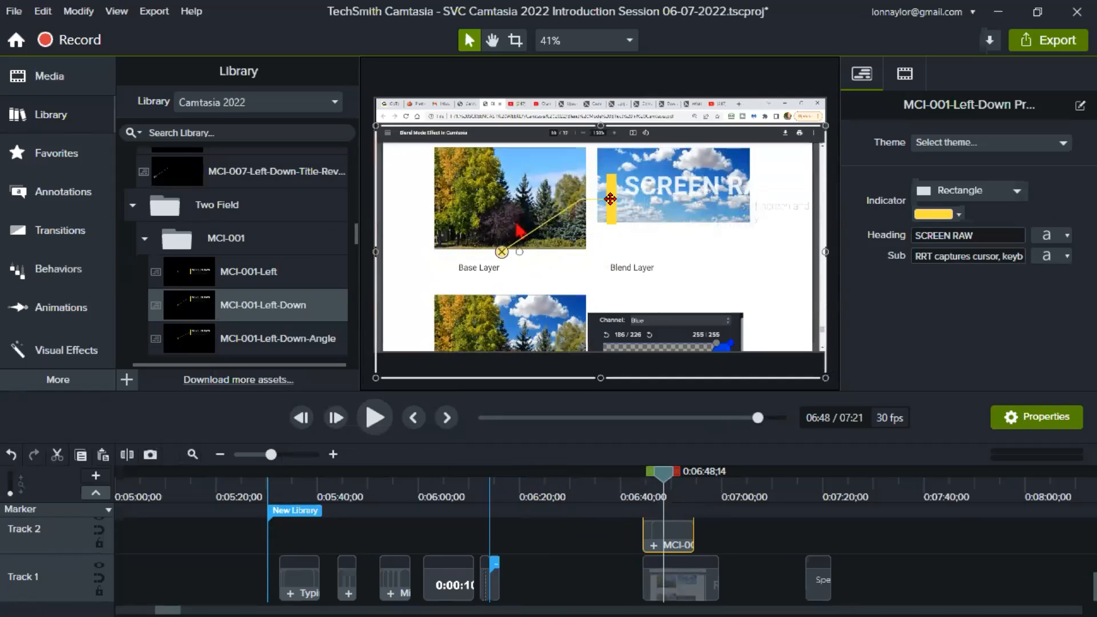
- Set the font color of the callout's SCREEN RAW heading to black
left_click(973, 230)
double_click(989, 232)
left_click(988, 230)
left_click(1066, 234)
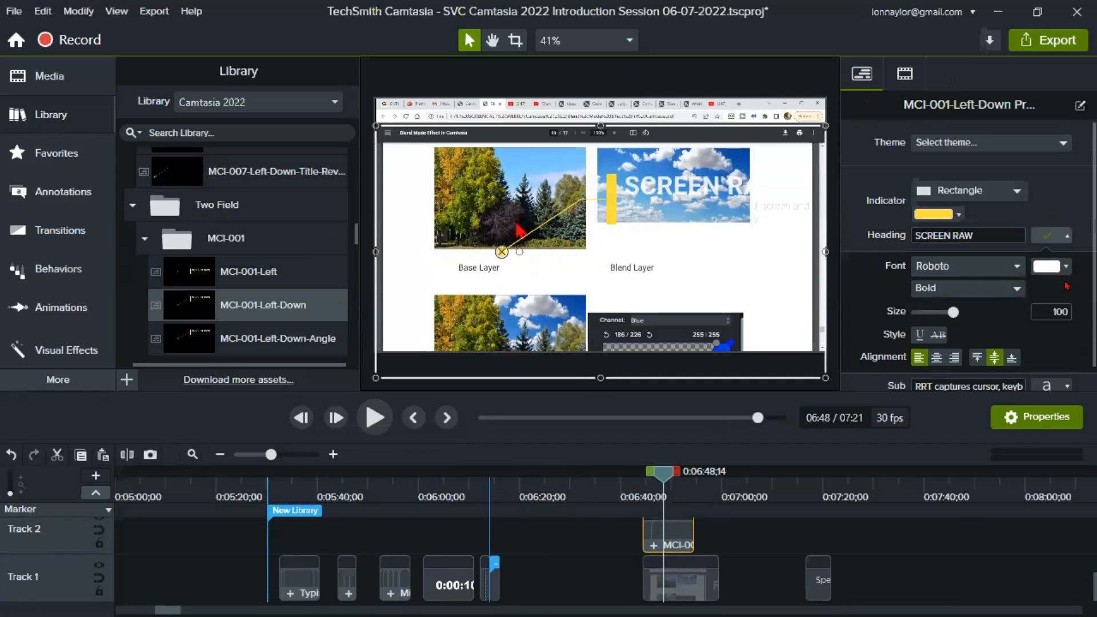
left_click(1052, 266)
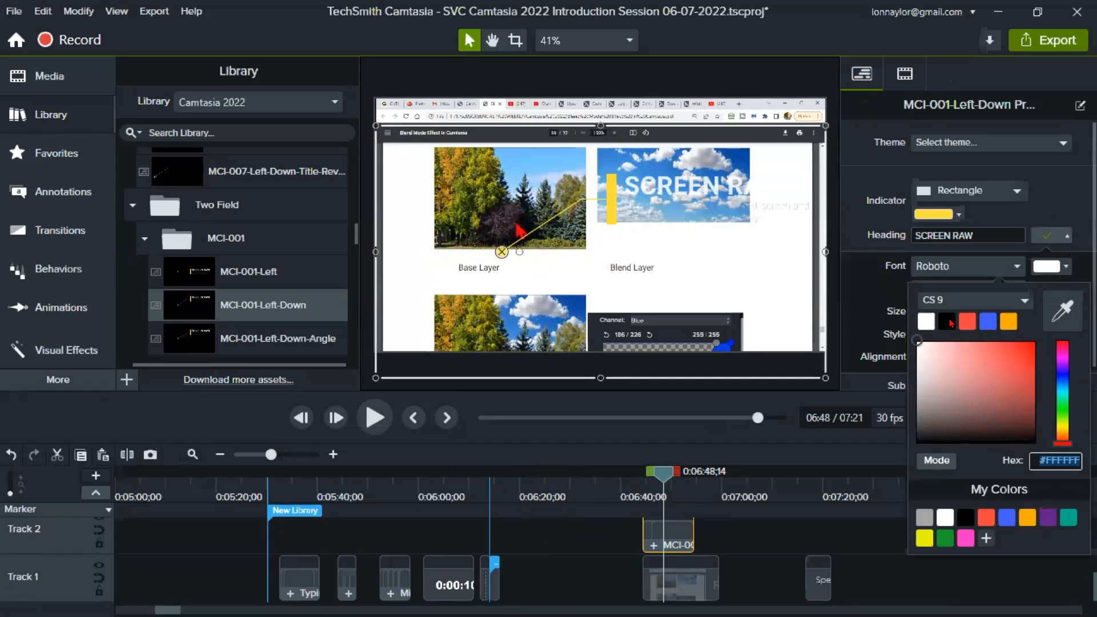
left_click(951, 323)
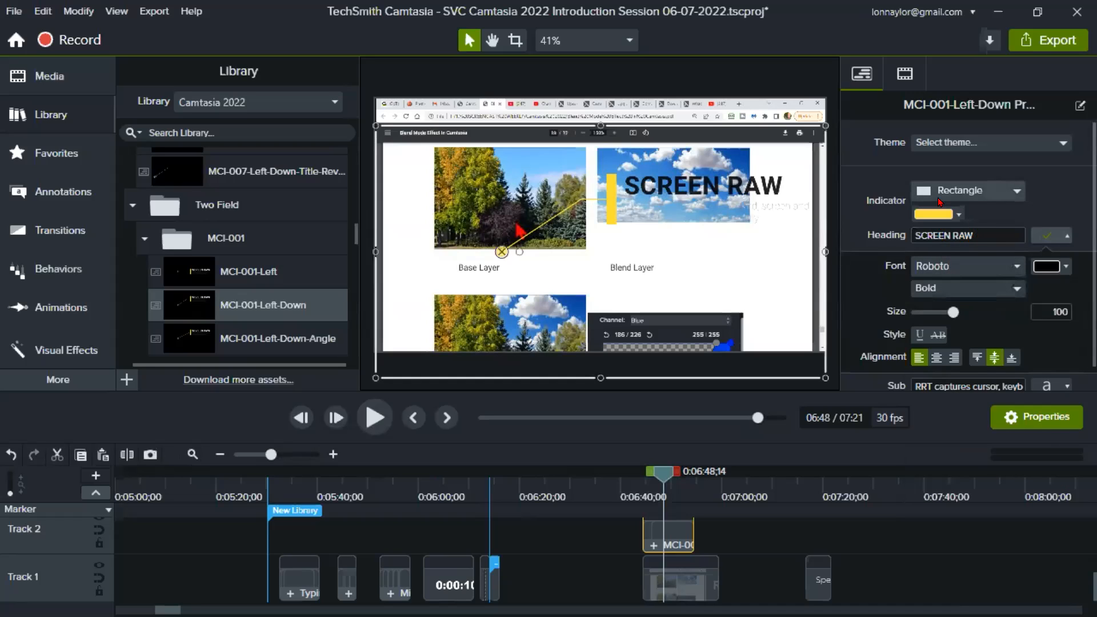
- Collapse the heading's text properties and set the callout's Sub text color to black
scroll(1038, 188, "down", 1)
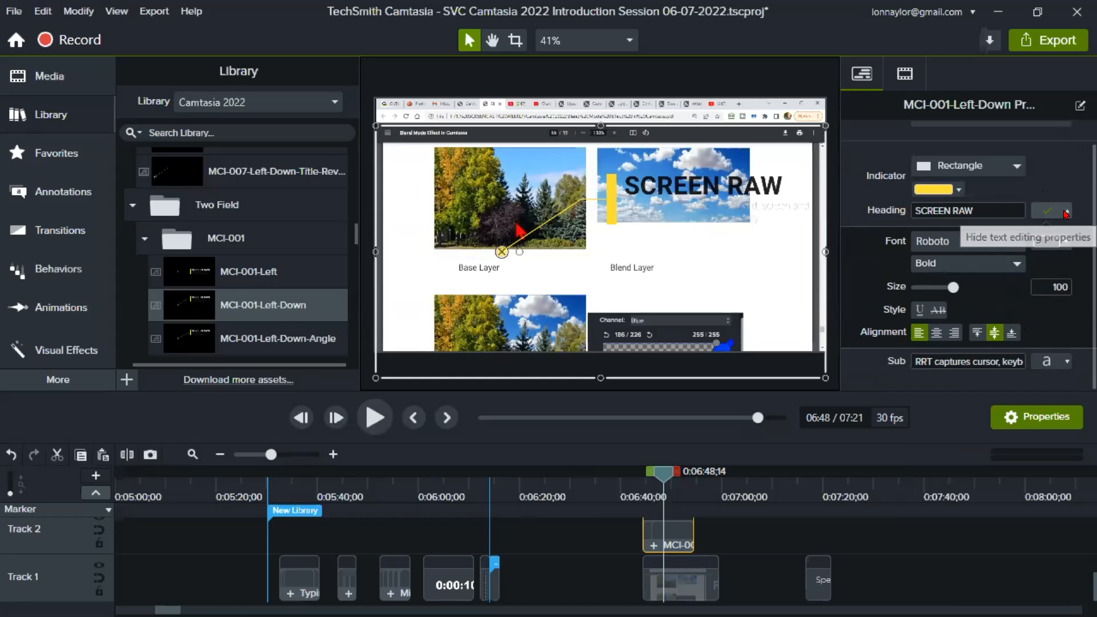
left_click(1064, 213)
left_click(1066, 256)
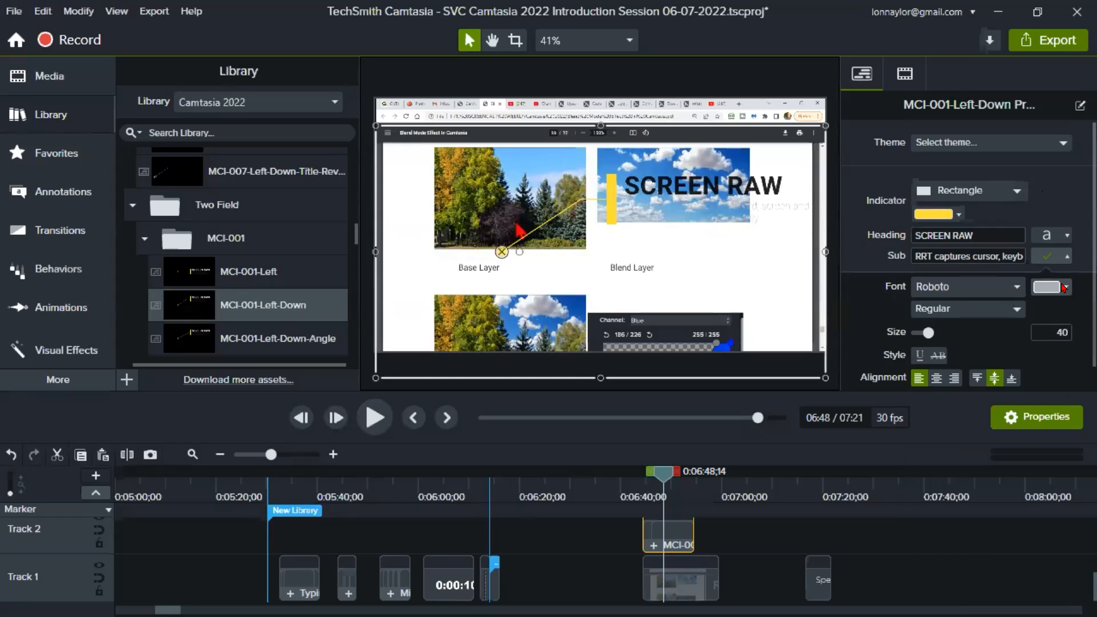
left_click(1064, 287)
left_click(953, 341)
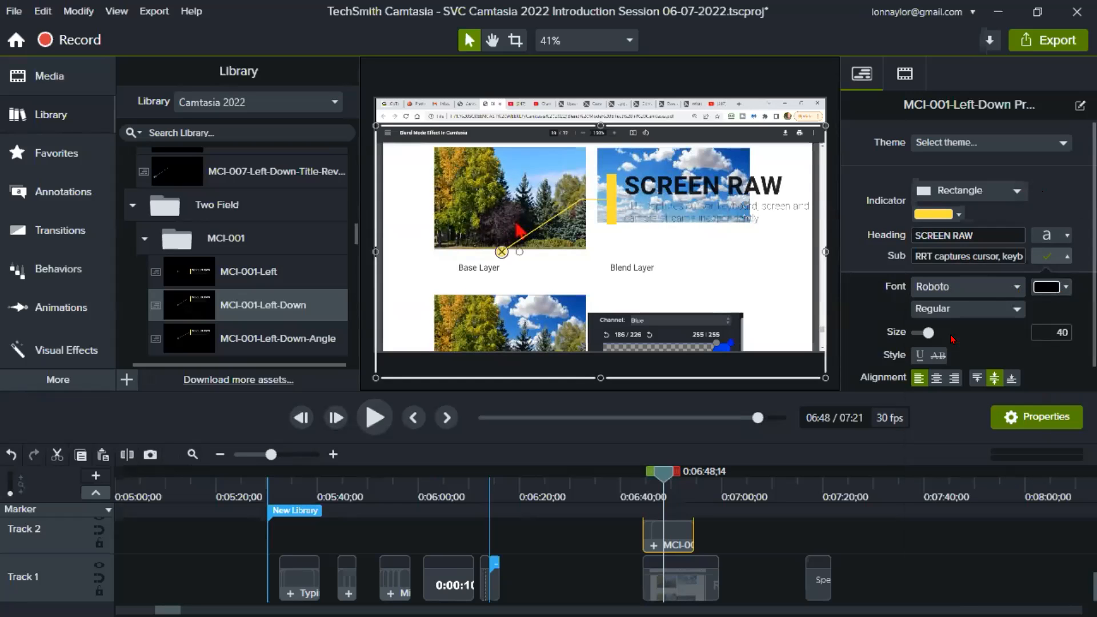
- Reselect the callout and move it down the canvas so its heading sits below the blend layer picture
left_click(718, 244)
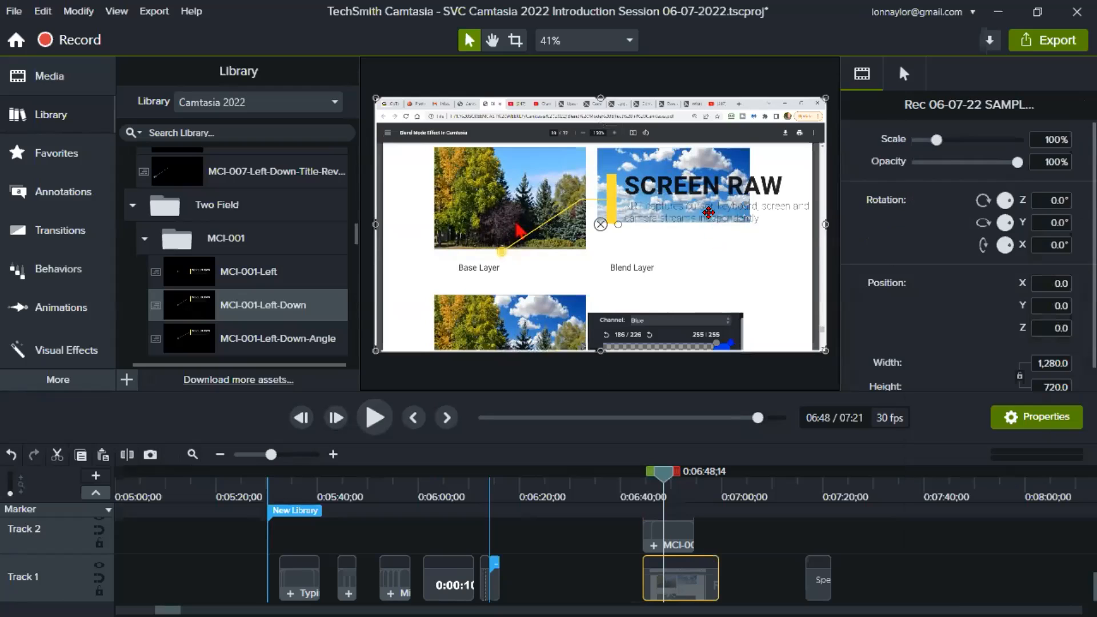
left_click(684, 187)
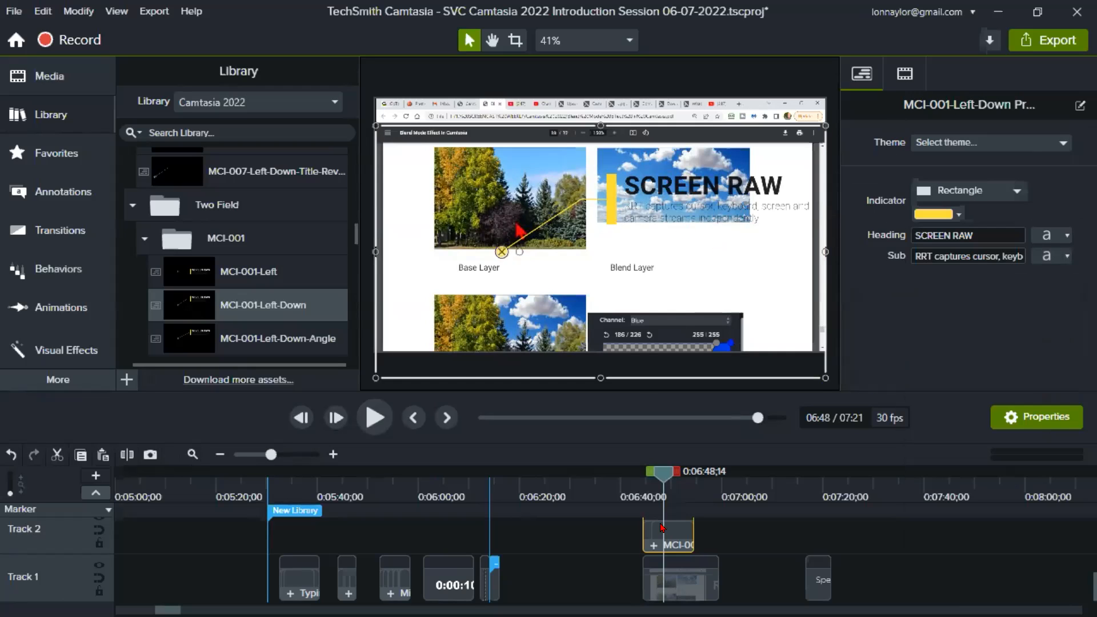
left_click_drag(650, 186, 646, 253)
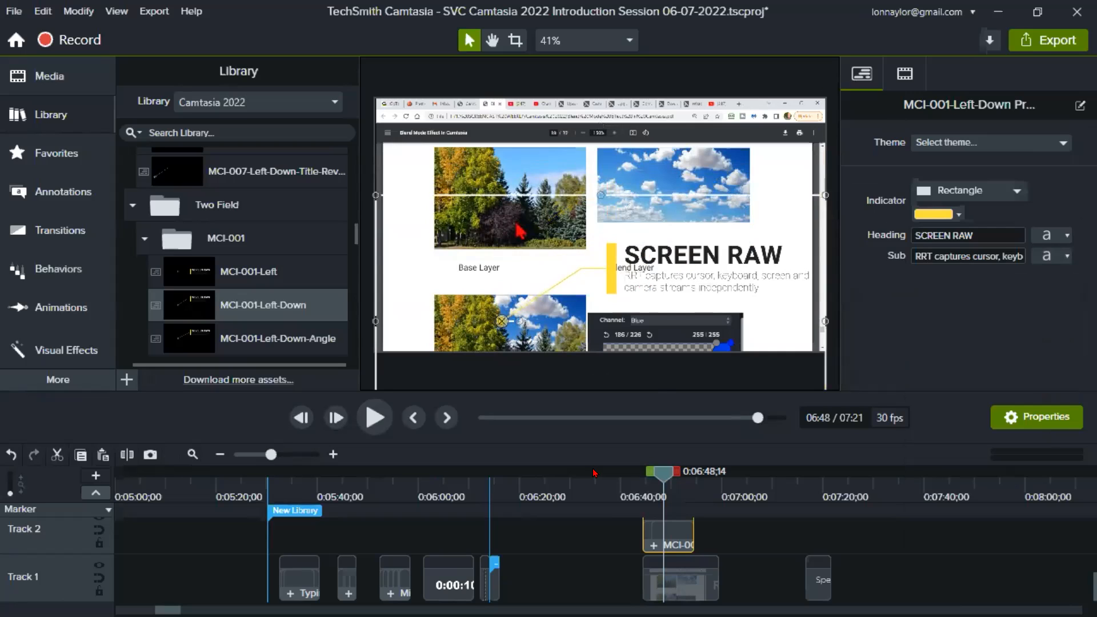
- Shift the callout clip about four seconds later on Track 2 and play the result from 0:06:44;27
left_click_drag(677, 533, 693, 533)
left_click(647, 487)
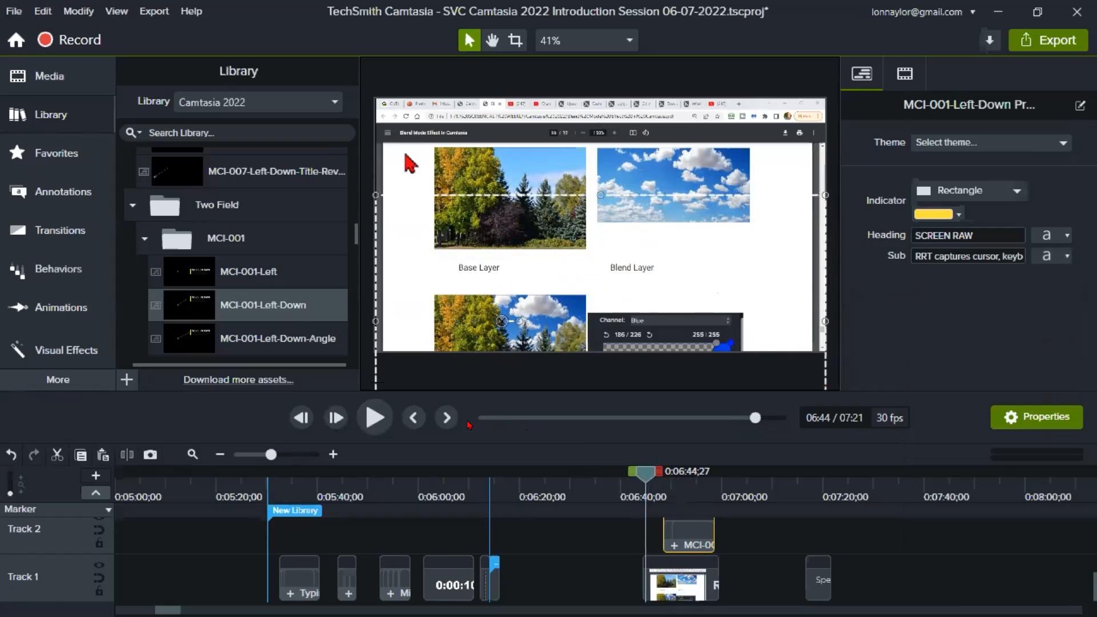
left_click(375, 417)
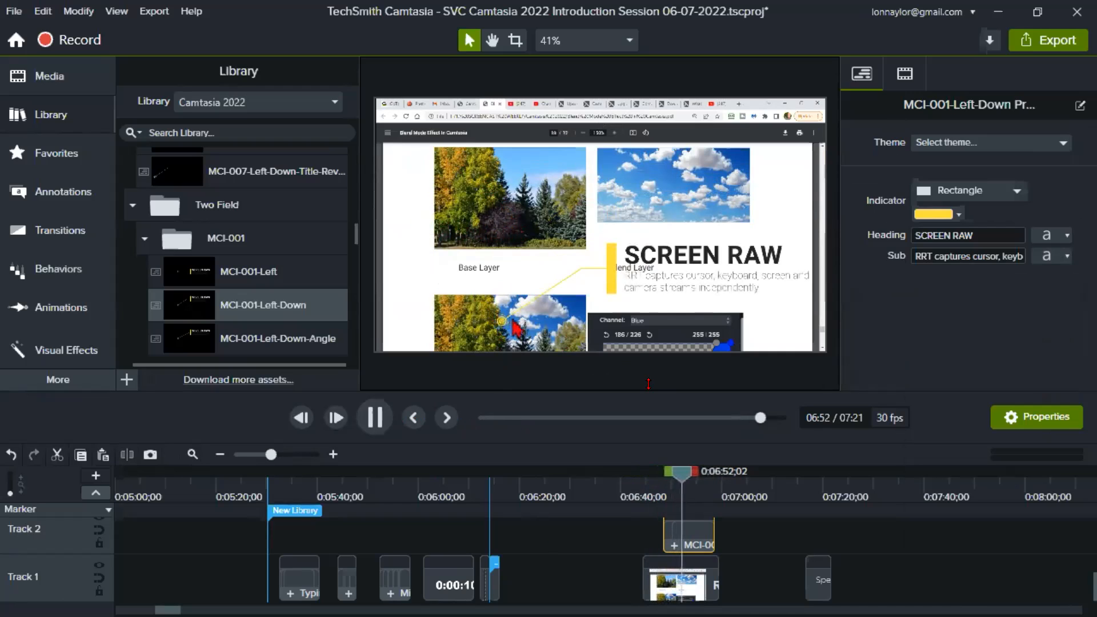
key("ctrl+alt+space")
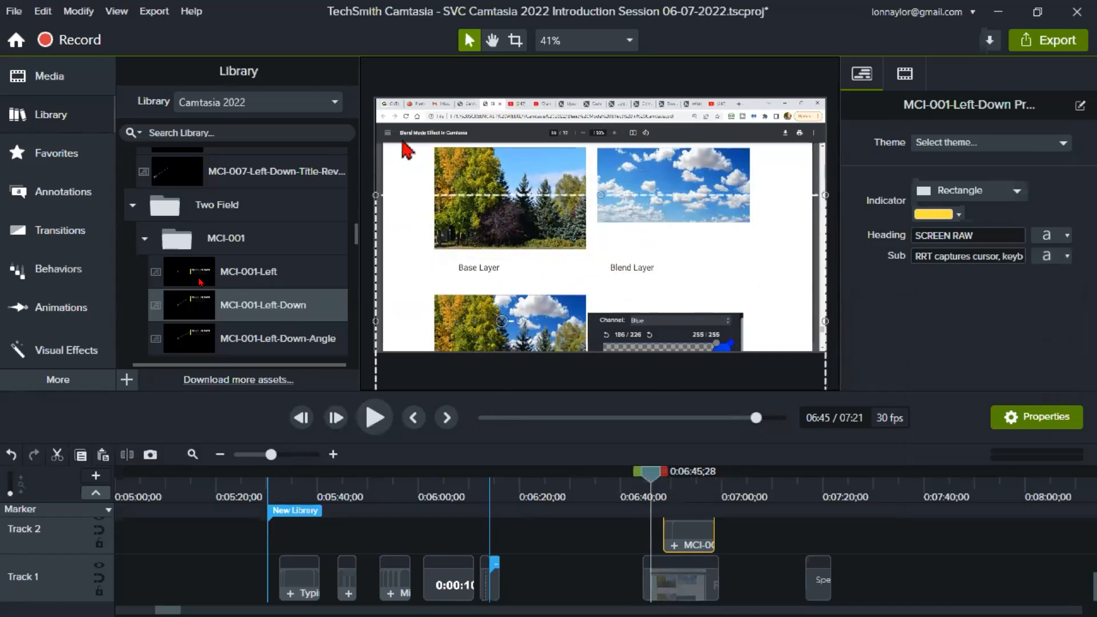
- Collapse the MCI-001 folder and look over the available user libraries and the Camtasia 2022 callout assets
left_click(143, 239)
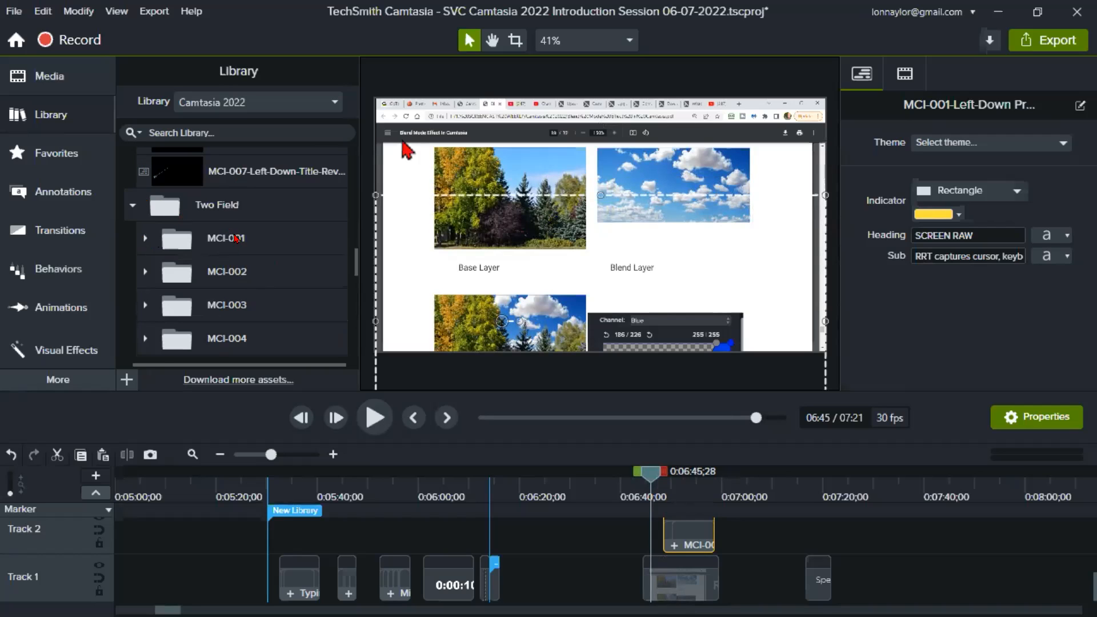
left_click(261, 103)
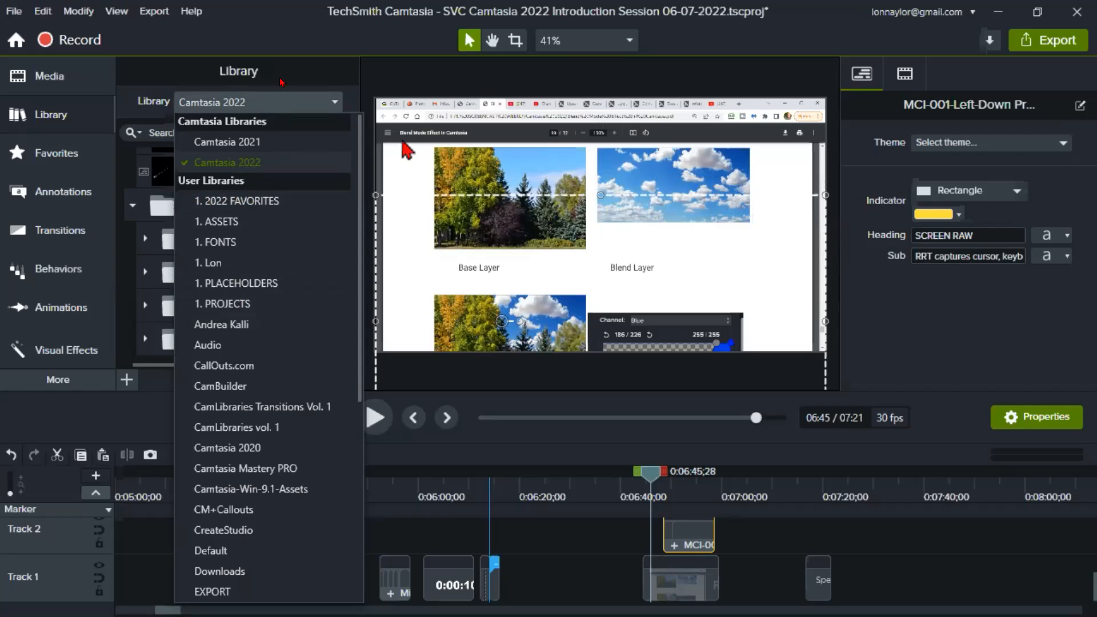
left_click(309, 78)
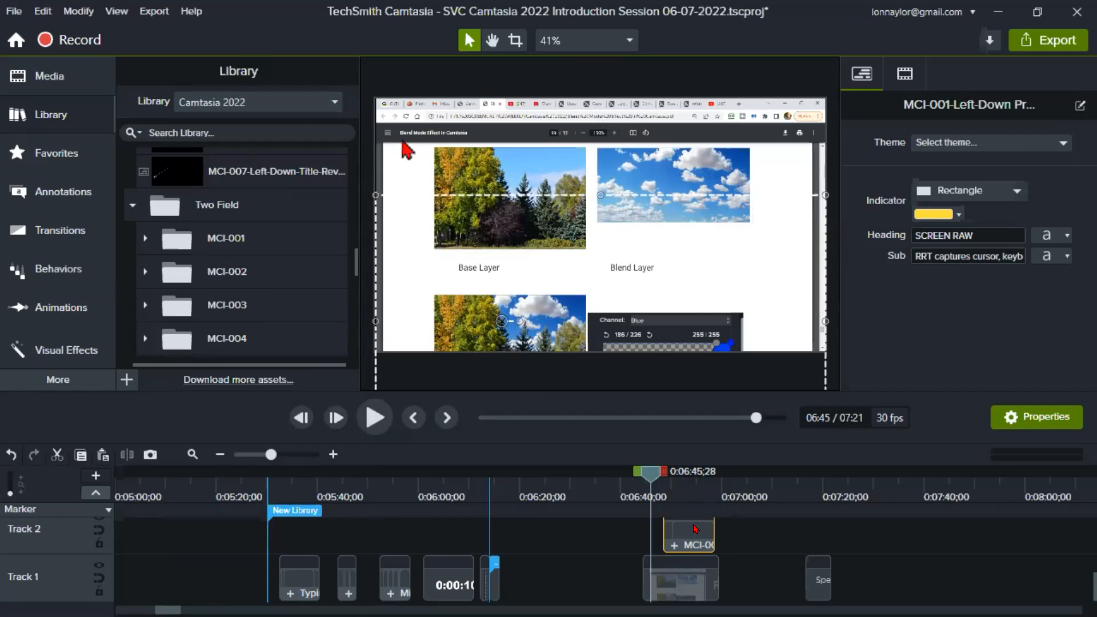
scroll(196, 214, "up", 5)
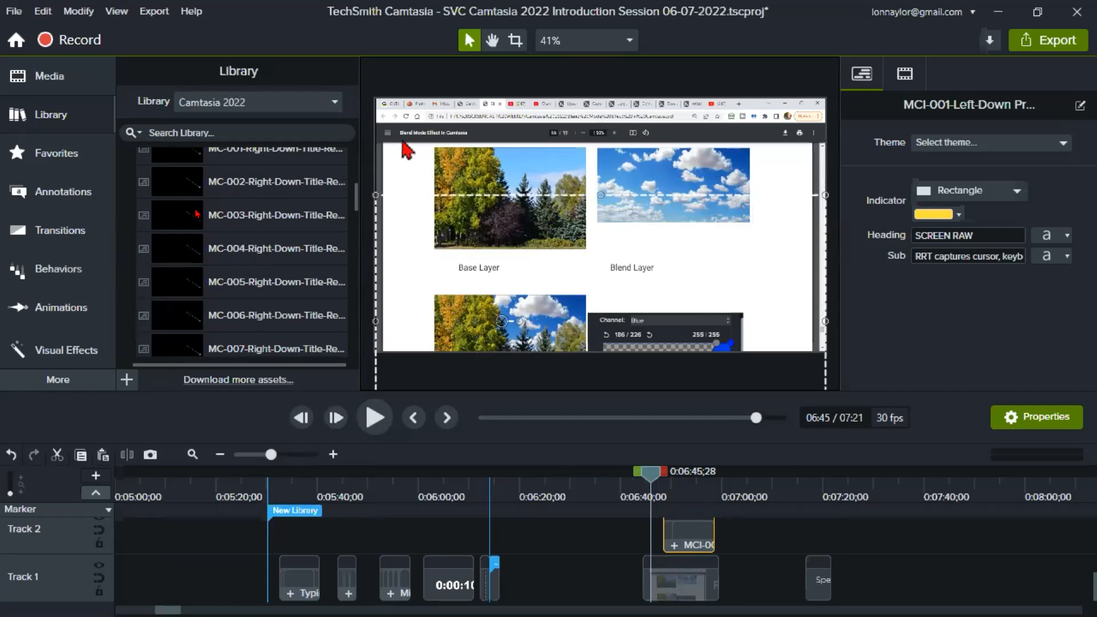
- Try adding the MCI-001-Left-Down callout to the 1. 2022 FAVORITES library, selecting the MCI-001 part of its name before cancelling
right_click(704, 534)
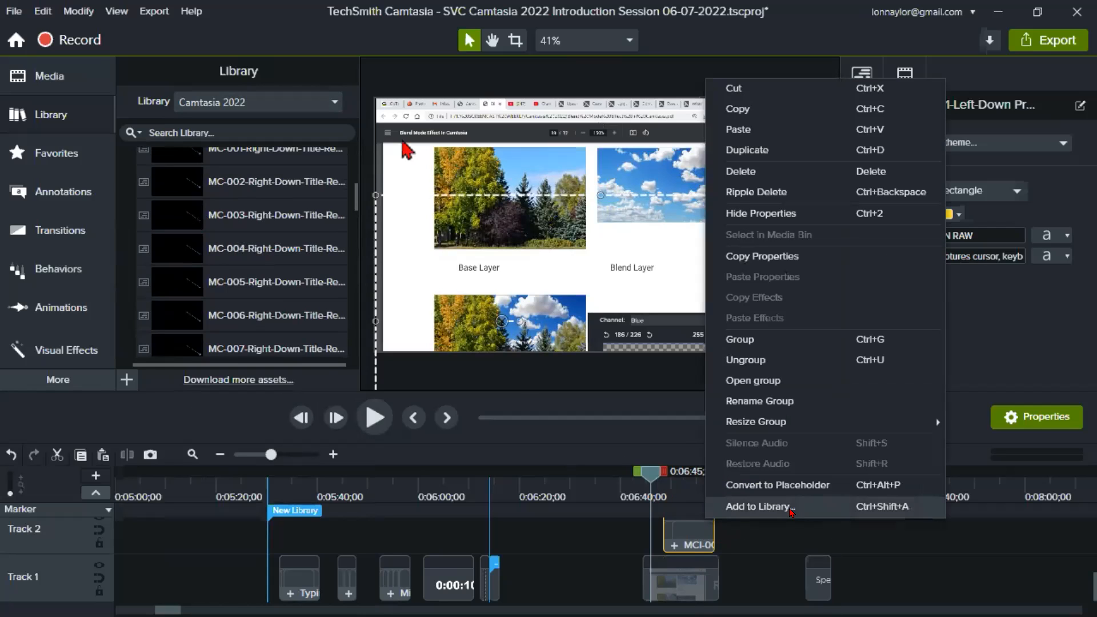
left_click(791, 508)
left_click(660, 291)
left_click(656, 294)
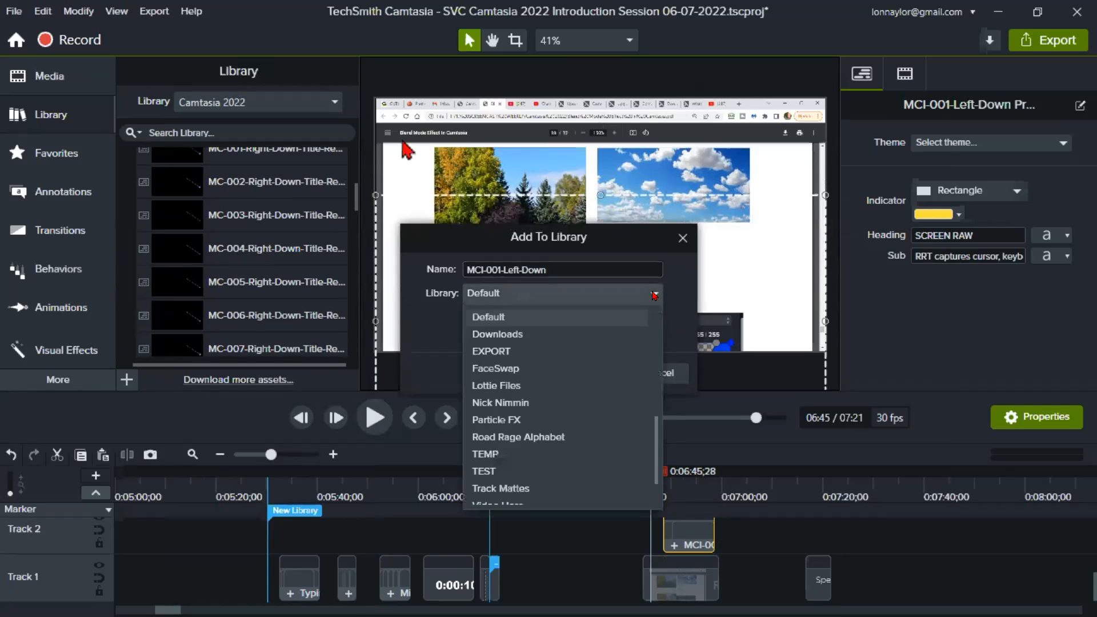
scroll(559, 392, "down", 1)
scroll(560, 393, "up", 7)
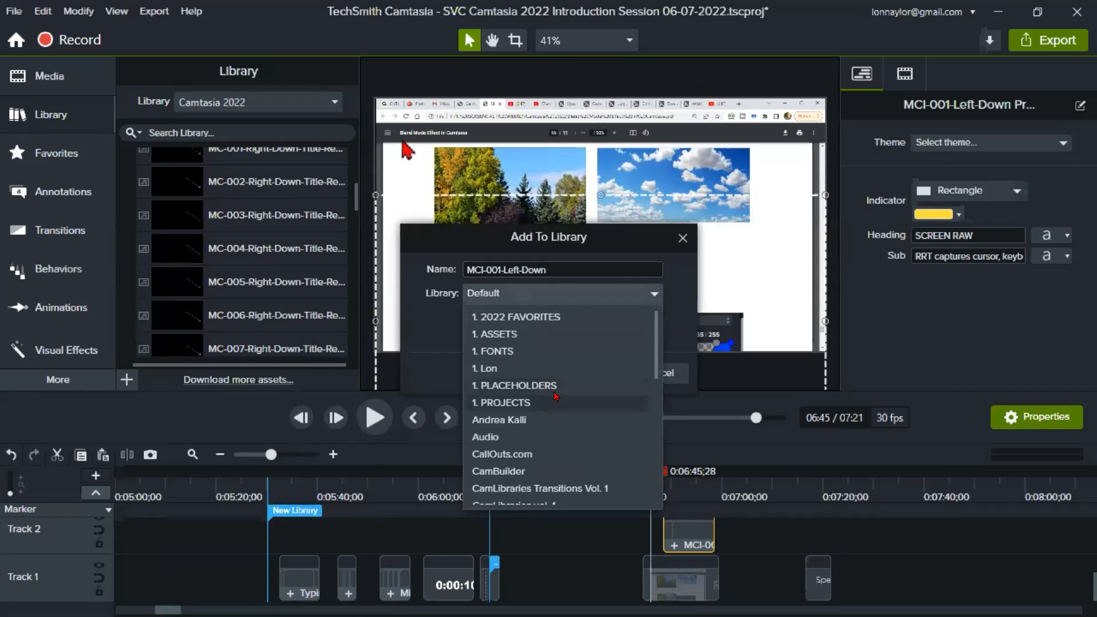
left_click(523, 322)
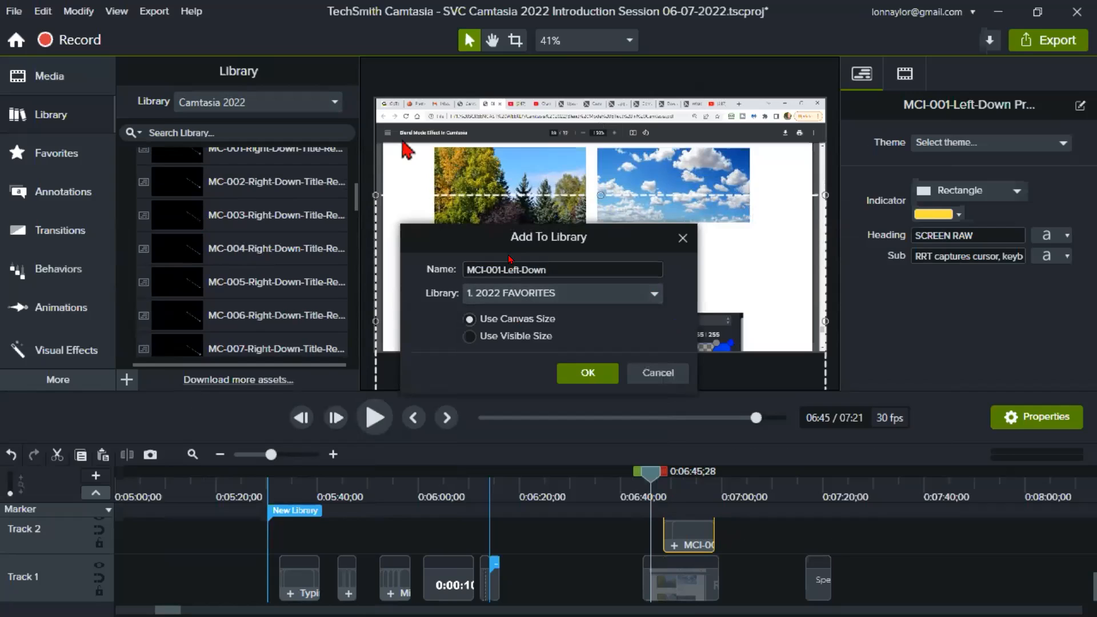
left_click(483, 270)
left_click_drag(464, 266, 501, 271)
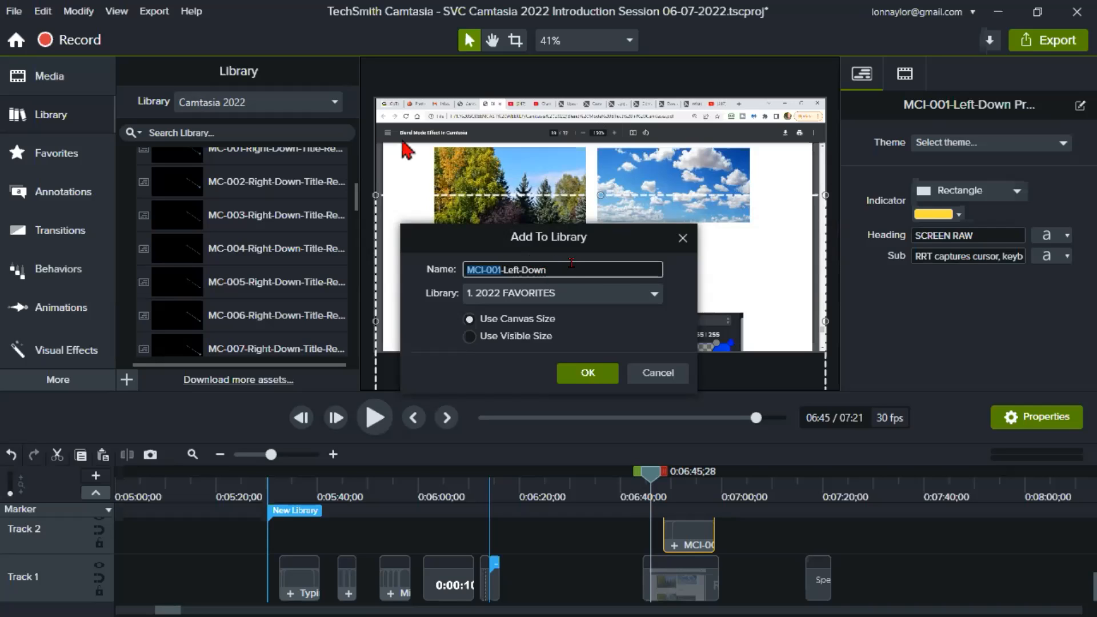
left_click(663, 374)
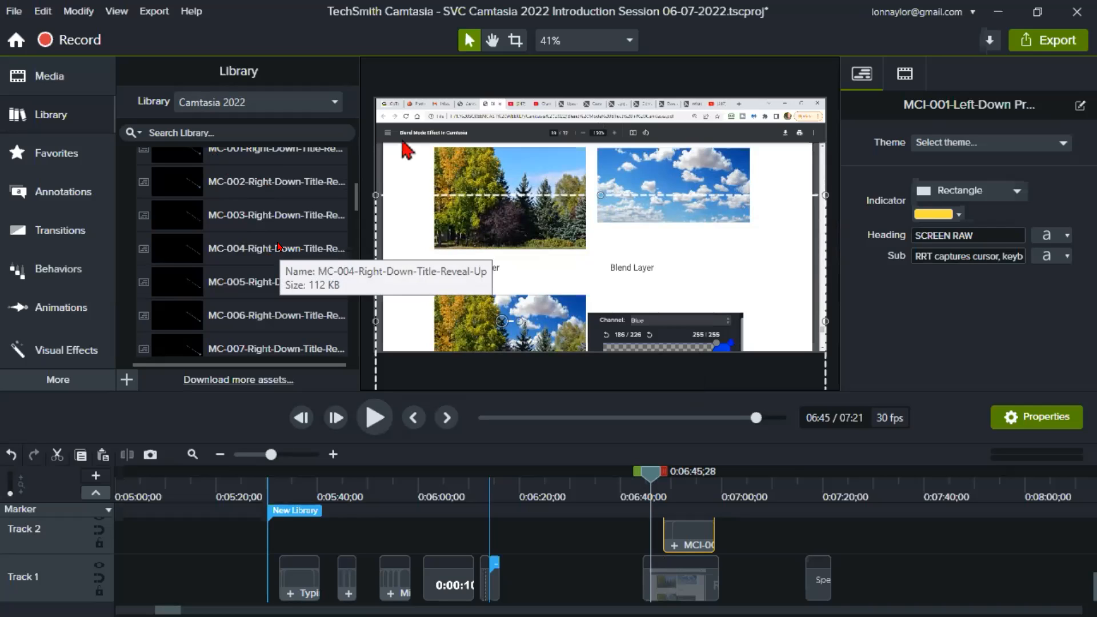
- Place the playhead at 0:05:32;18, at the start of the Typing Away Search clip
scroll(279, 248, "down", 2)
scroll(238, 239, "down", 3)
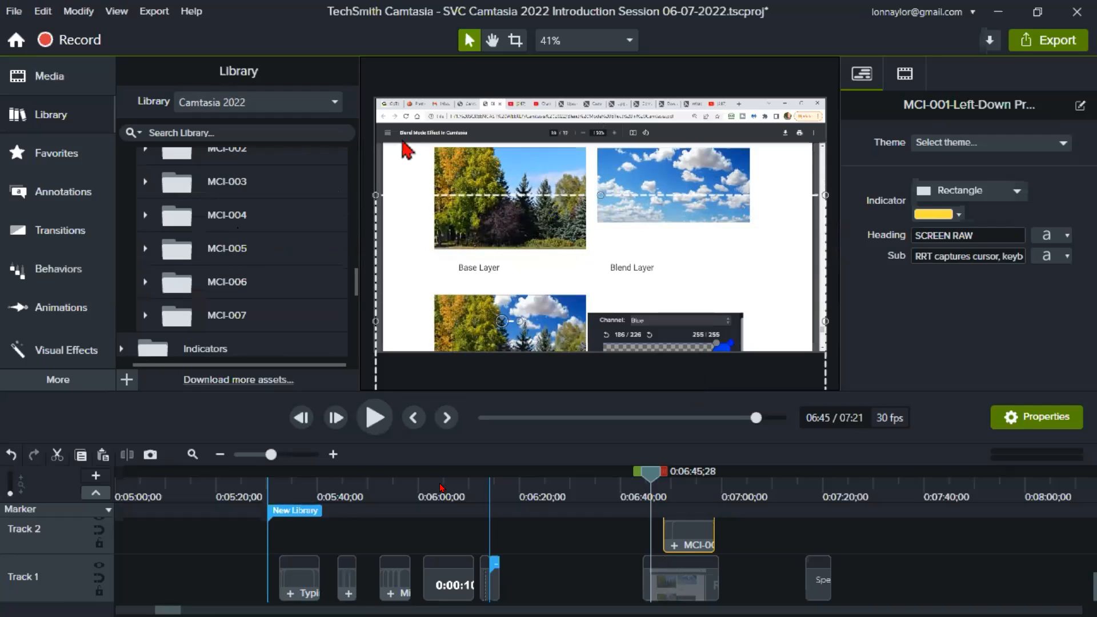
left_click_drag(293, 480, 282, 521)
left_click(282, 522)
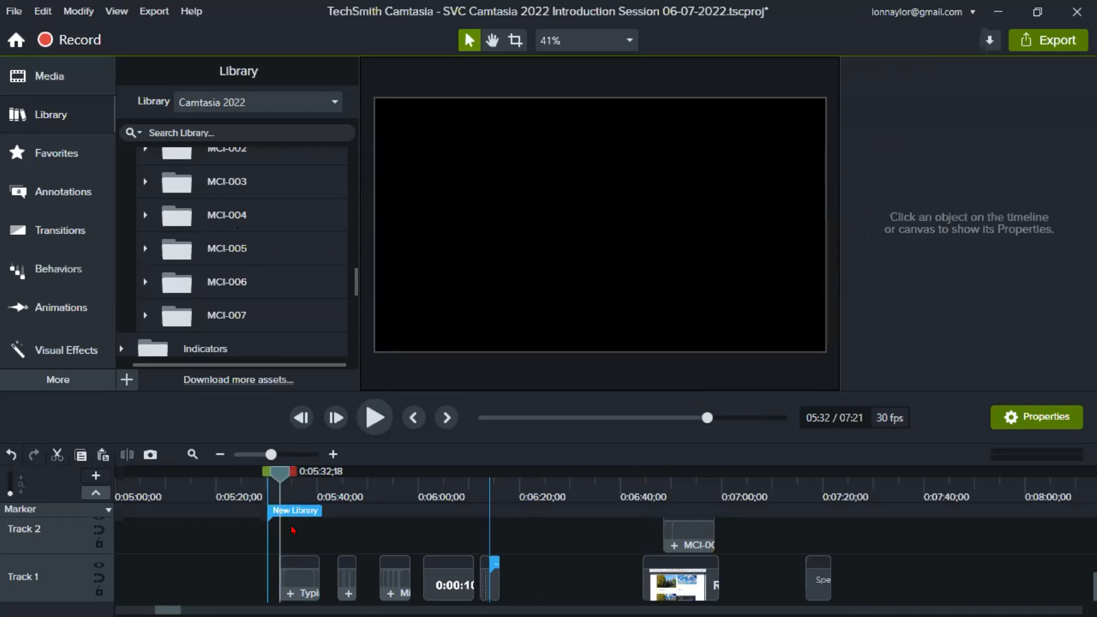
left_click(284, 453)
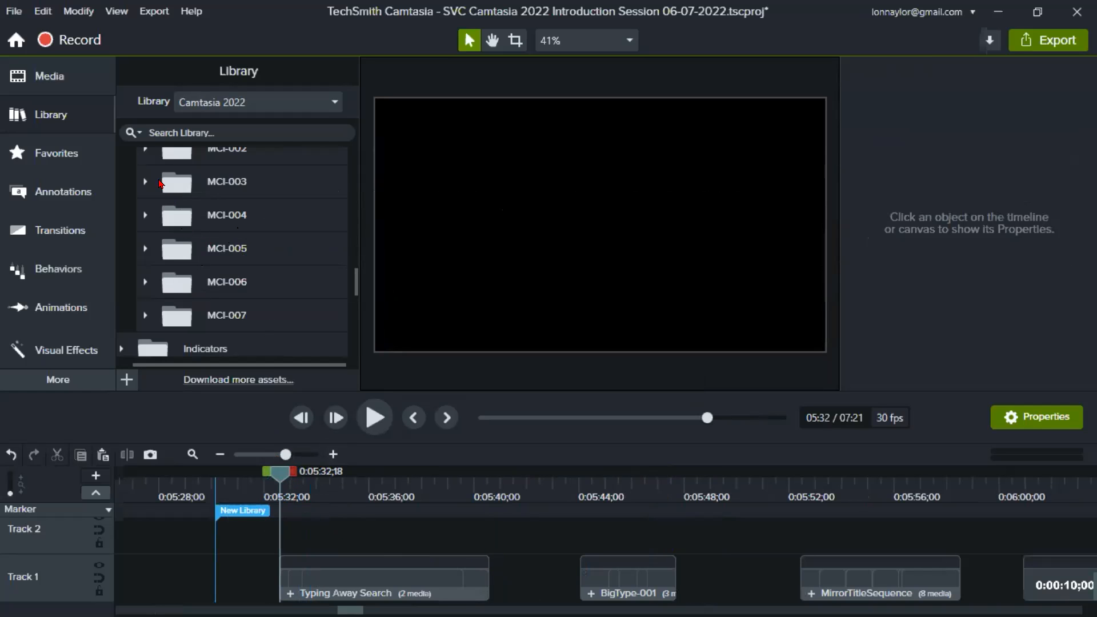
- Collapse the Two Field folder in the Camtasia 2022 library
scroll(153, 258, "up", 5)
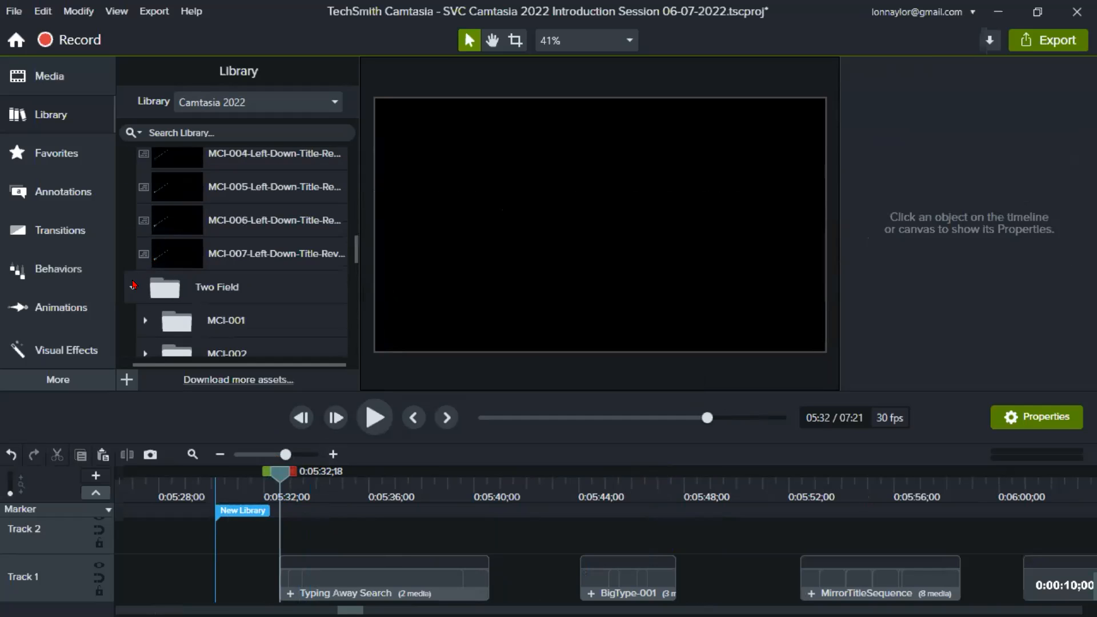
left_click(131, 287)
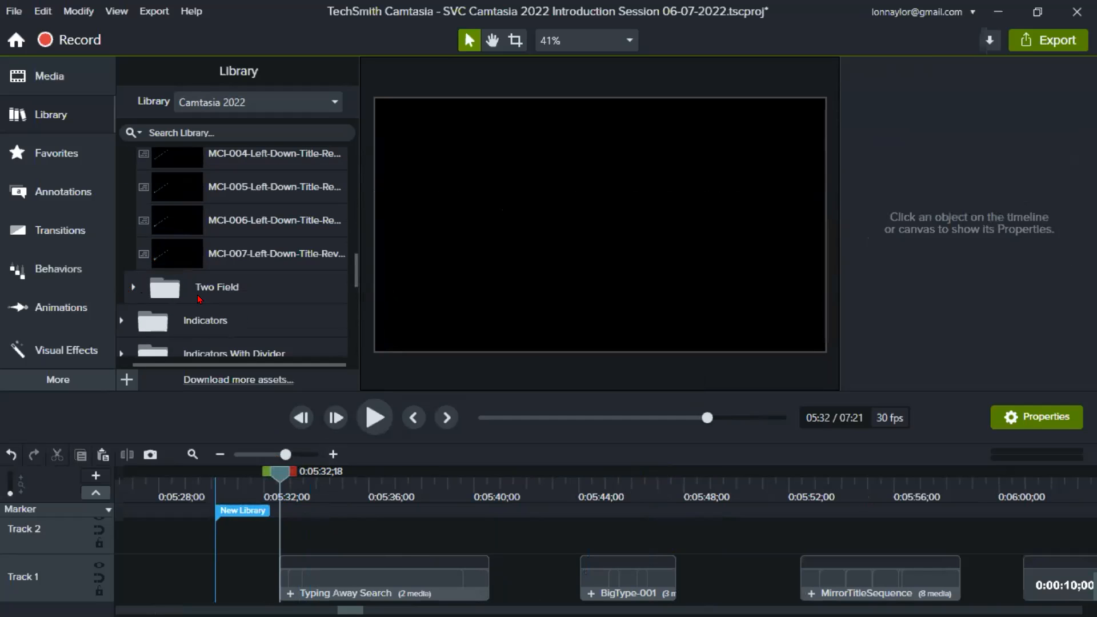
scroll(208, 292, "down", 1)
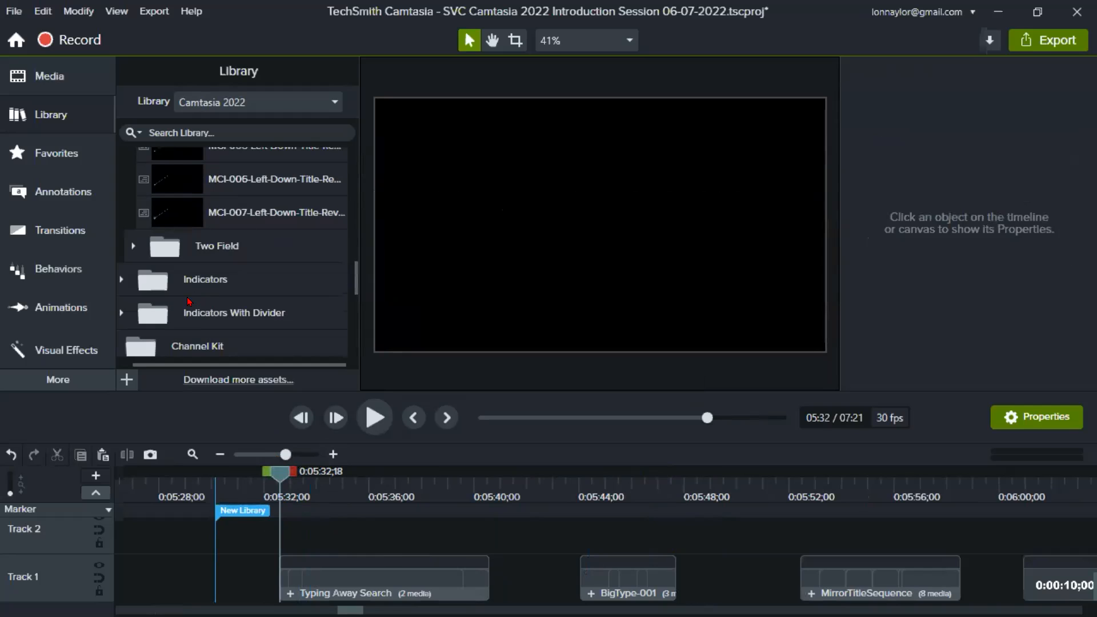
- Play the Typing Away Search clip up to 0:05:36;08, then enlarge it and recentre it on the canvas
left_click(372, 422)
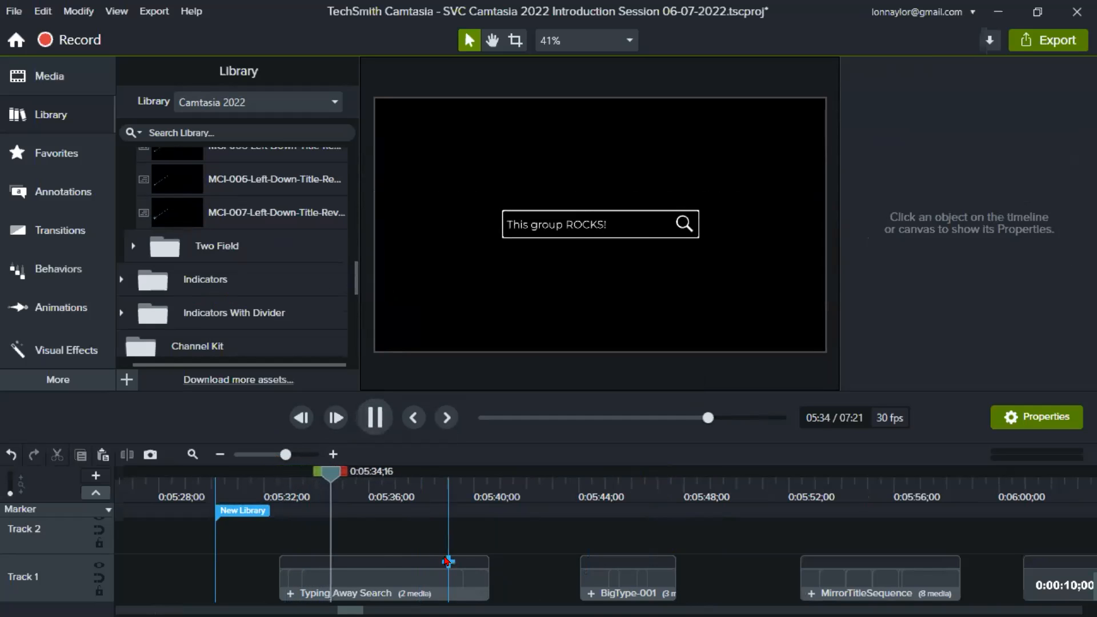
left_click(375, 421)
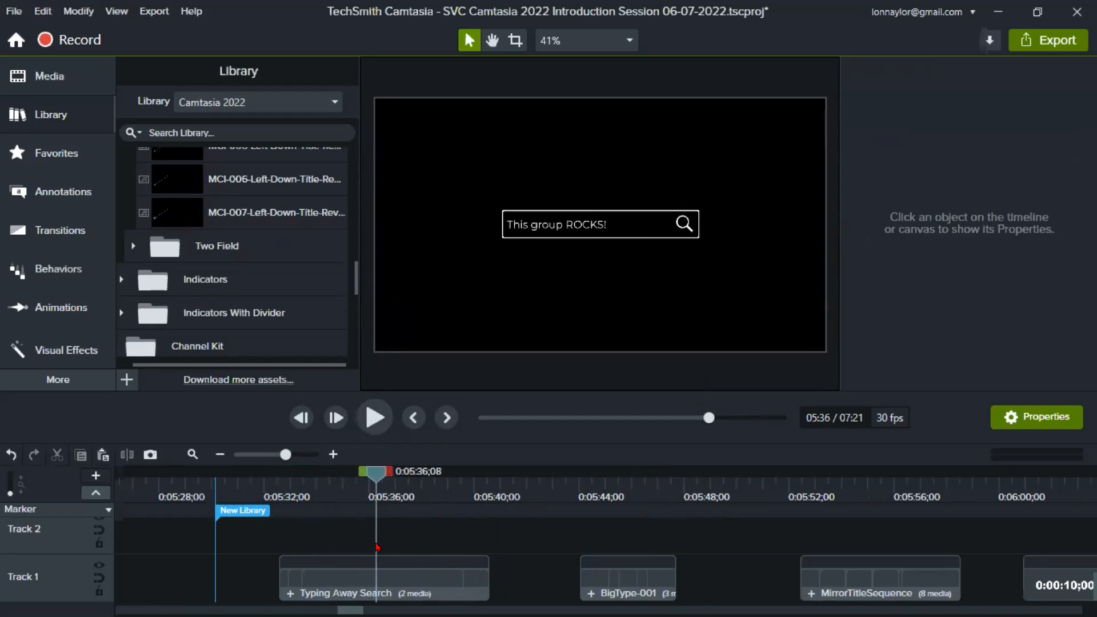
left_click(565, 299)
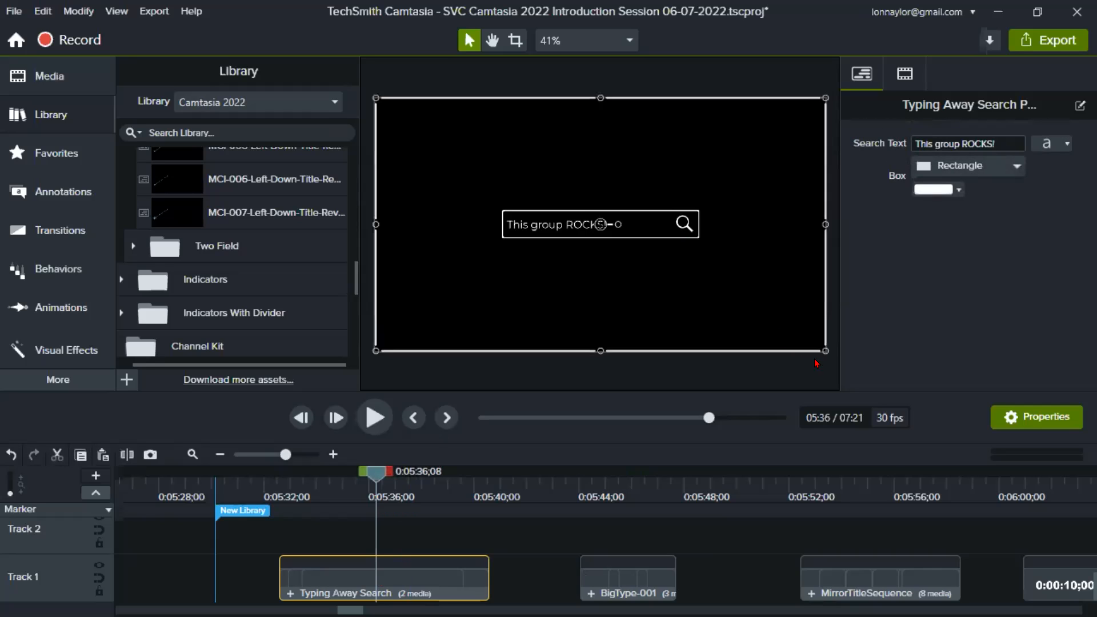
left_click_drag(825, 350, 942, 417)
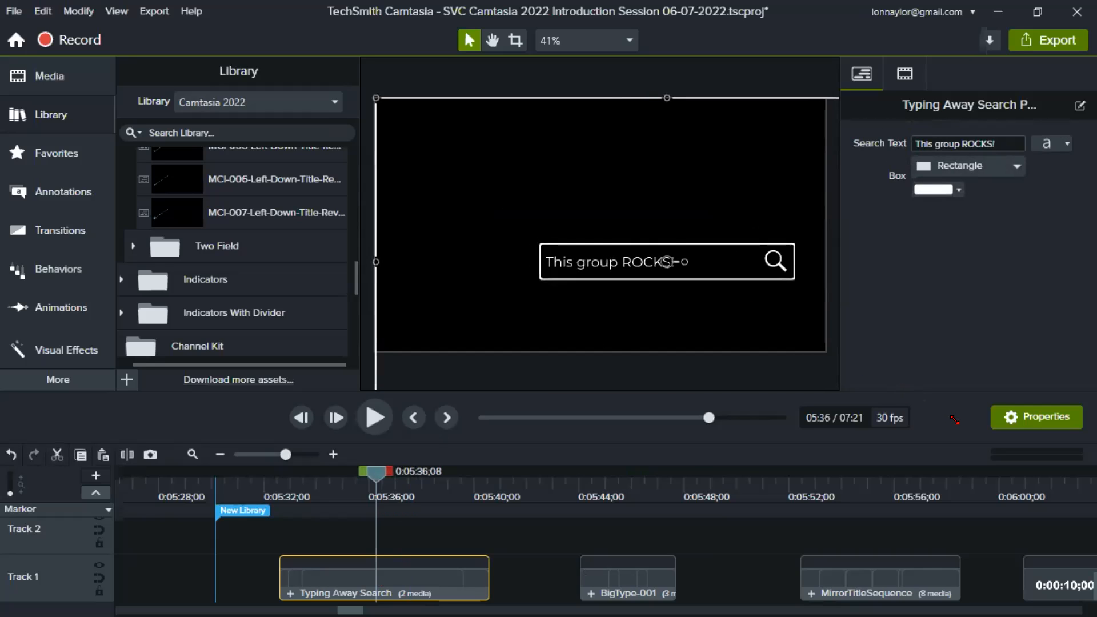
left_click_drag(747, 301, 681, 269)
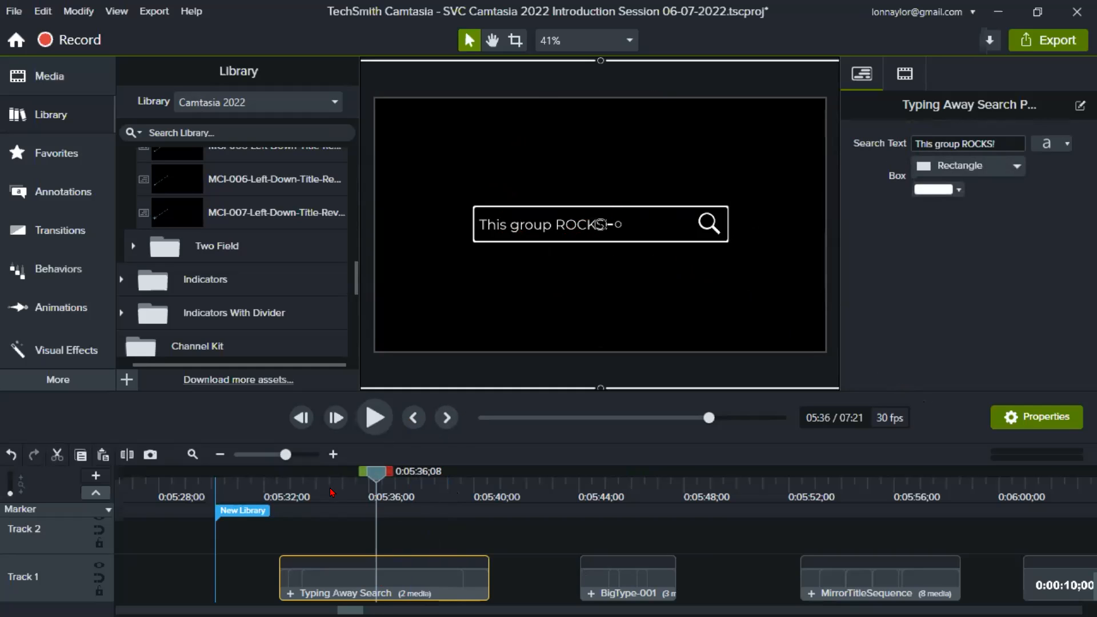
- Deselect the Typing Away Search clip and scrub through its typing animation between 0:05:32;29 and 0:05:34;29
mouse_move(332, 492)
left_mouse_down()
mouse_move(410, 492)
mouse_move(286, 490)
mouse_move(347, 505)
left_mouse_up()
mouse_move(347, 505)
left_mouse_down()
mouse_move(284, 506)
mouse_move(339, 517)
left_mouse_up()
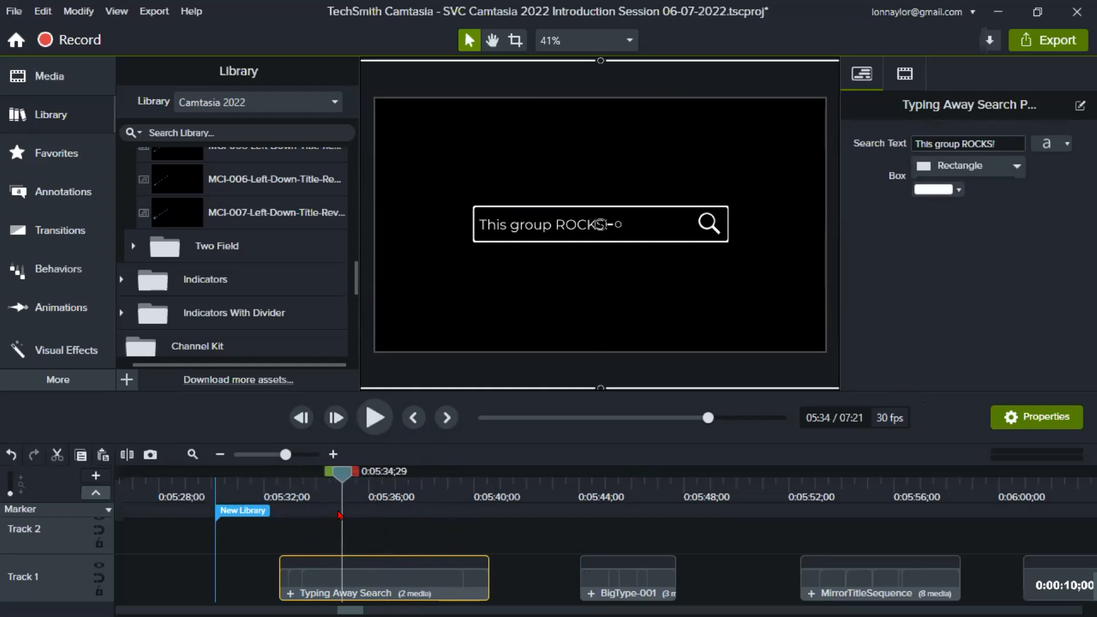
left_click(416, 532)
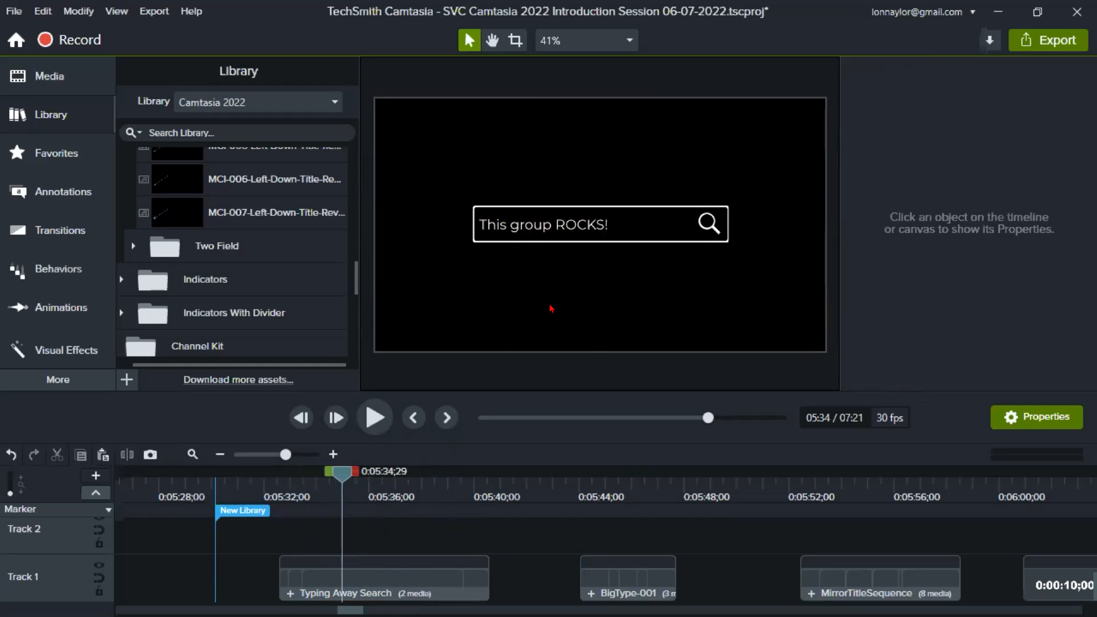
left_click_drag(323, 485, 290, 487)
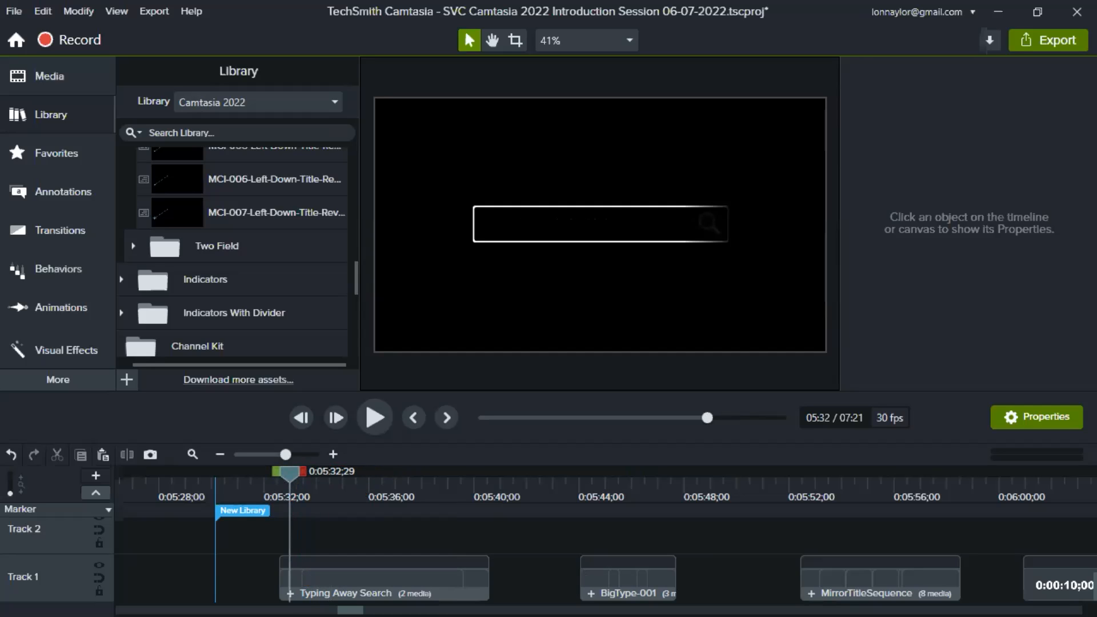
mouse_move(323, 485)
left_mouse_down()
mouse_move(362, 485)
mouse_move(295, 472)
mouse_move(346, 476)
mouse_move(309, 476)
left_mouse_up()
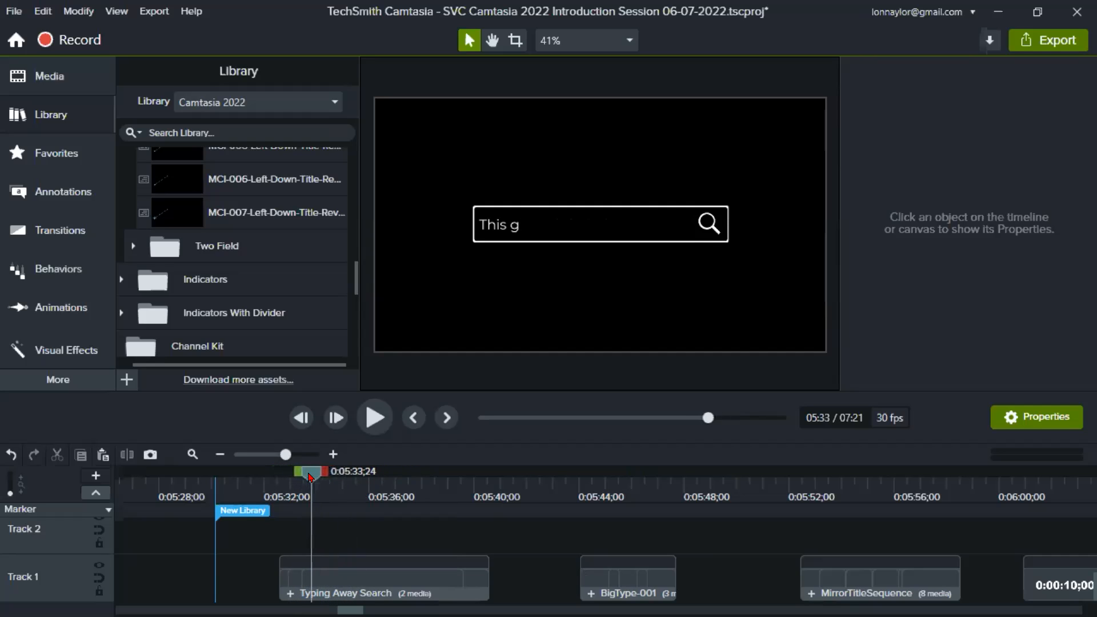
- Open the Typing Away Search group, copy its Search Text group, and return to the main timeline
left_click(290, 594)
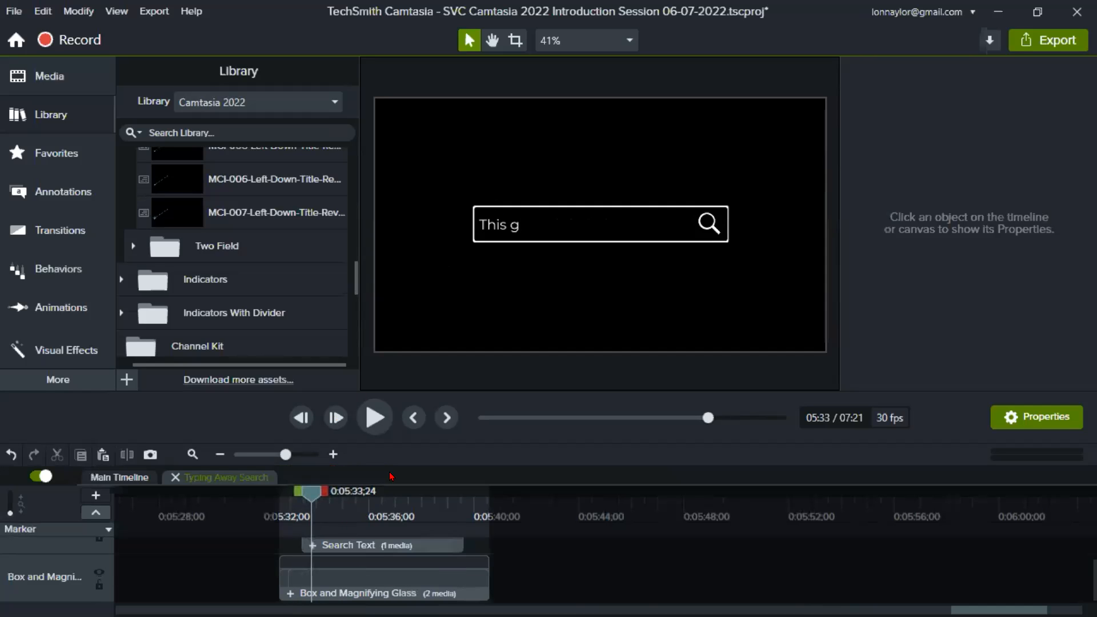
left_click_drag(433, 391, 457, 276)
left_click(403, 533)
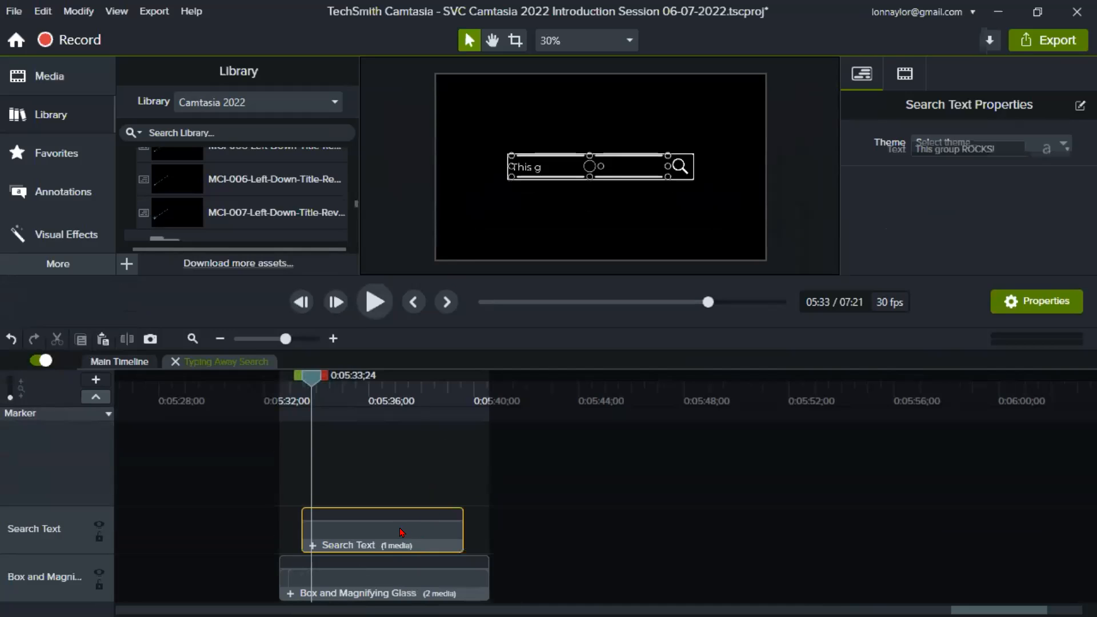
right_click(402, 534)
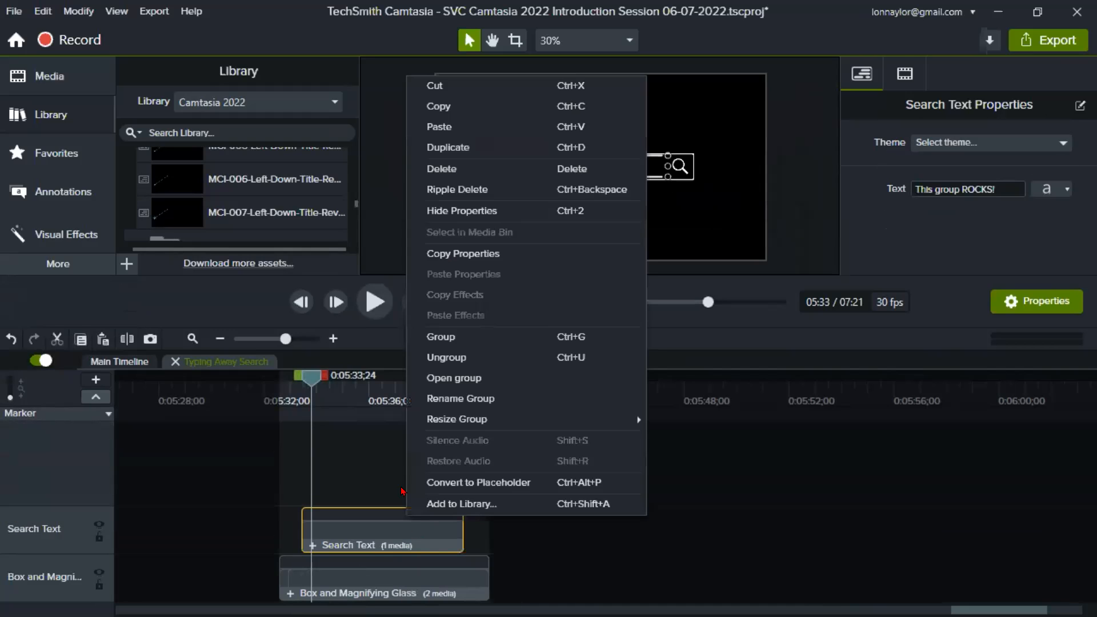
left_click(439, 106)
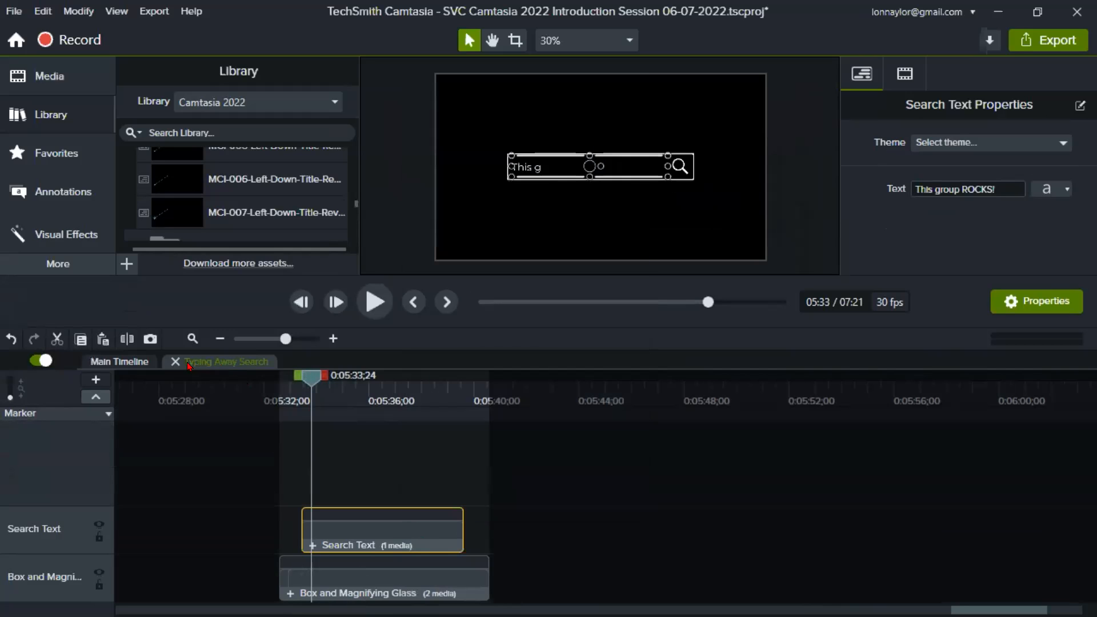
left_click(175, 363)
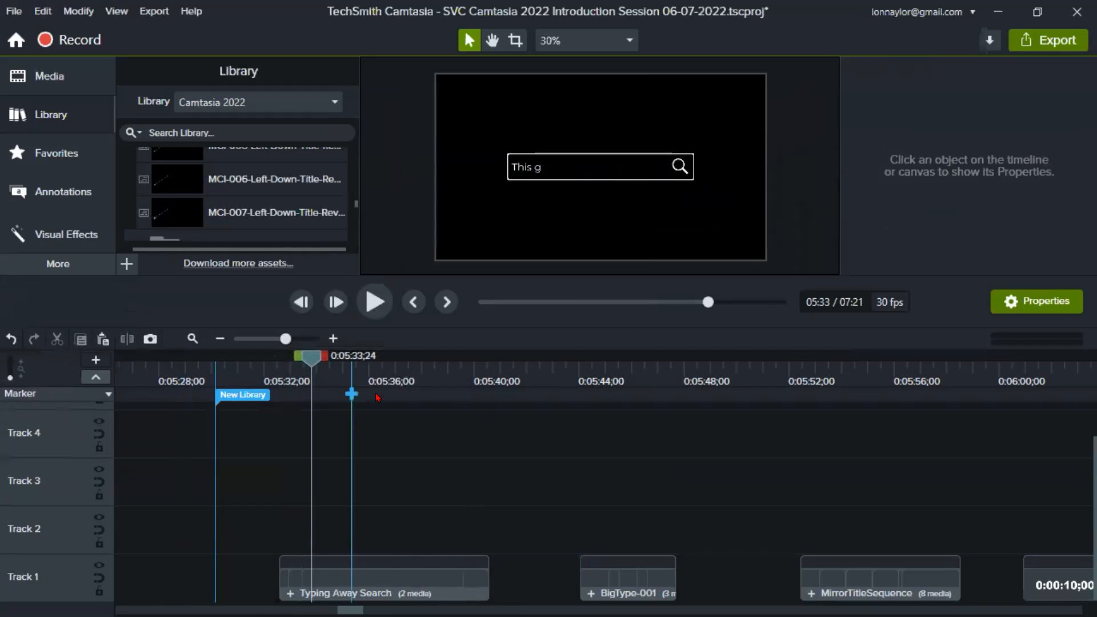
- Paste the copied Search Text group at 0:05:40;27 and place it on Track 3
left_click(499, 377)
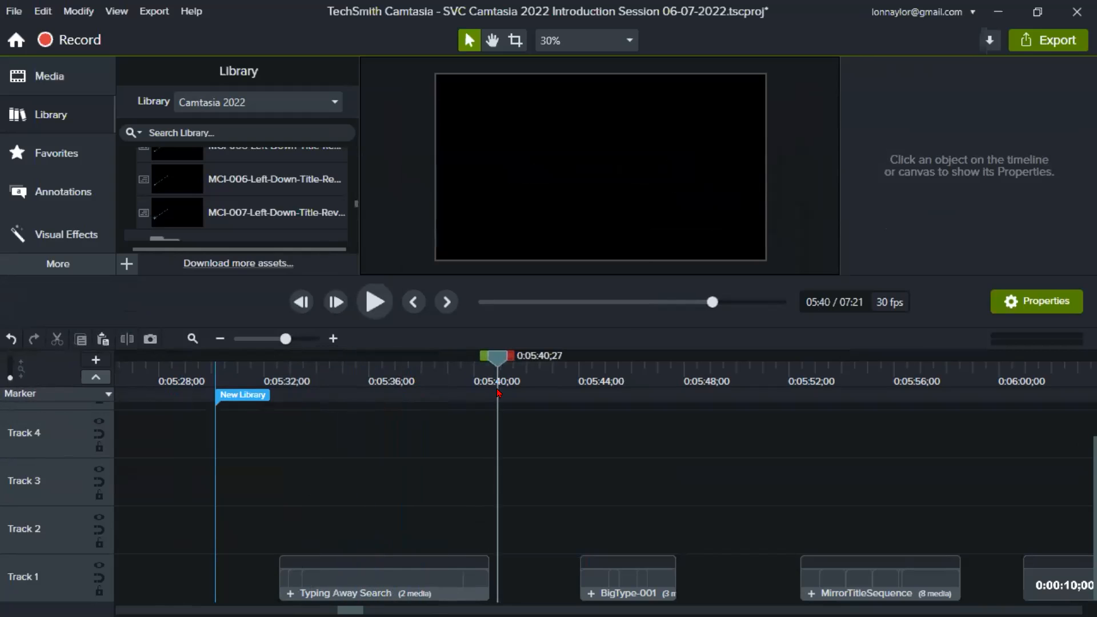
right_click(512, 445)
left_click(553, 156)
left_click_drag(553, 437, 535, 485)
left_click(451, 492)
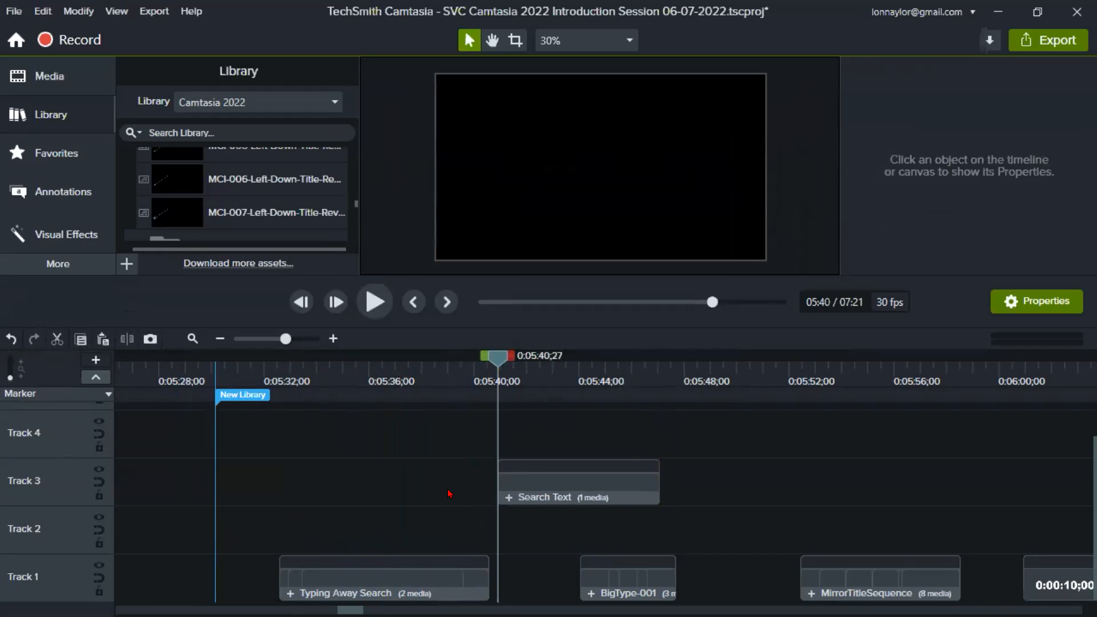
- Preview the pasted Search Text group at 0:05:43;18 and 0:05:42;08, and inspect its available commands and Text property
left_click(568, 359)
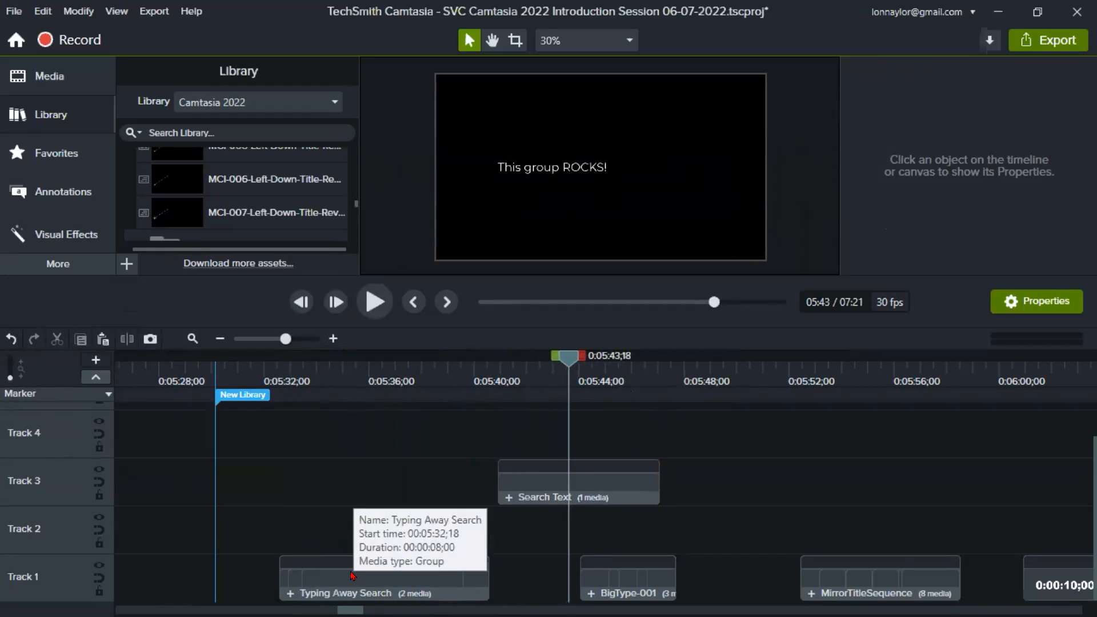
left_click_drag(559, 361, 533, 366)
left_click(557, 488)
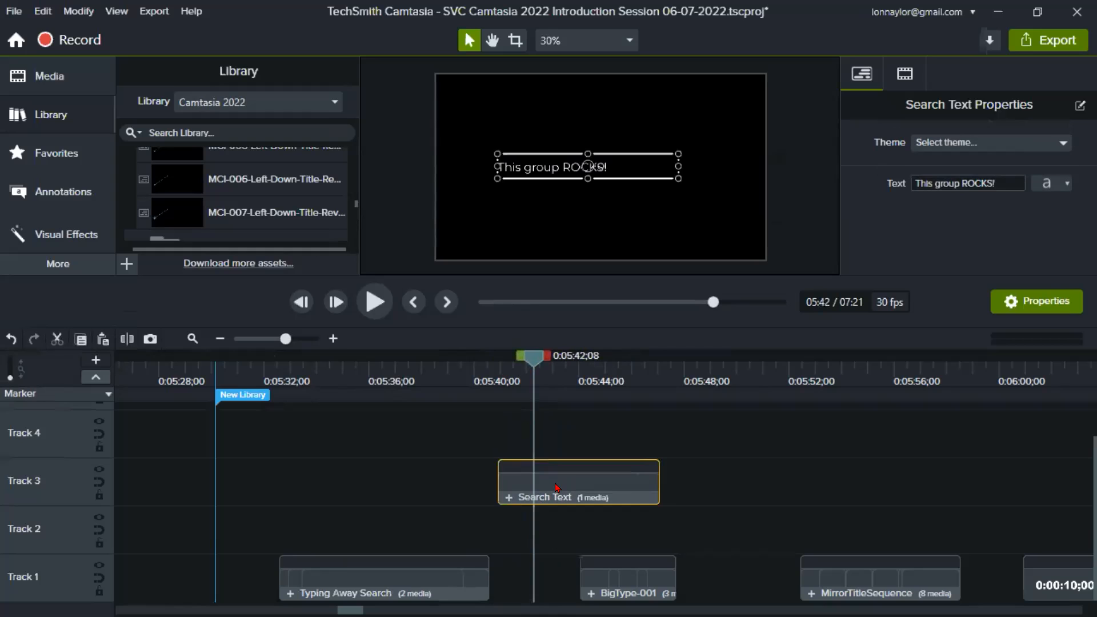
right_click(557, 488)
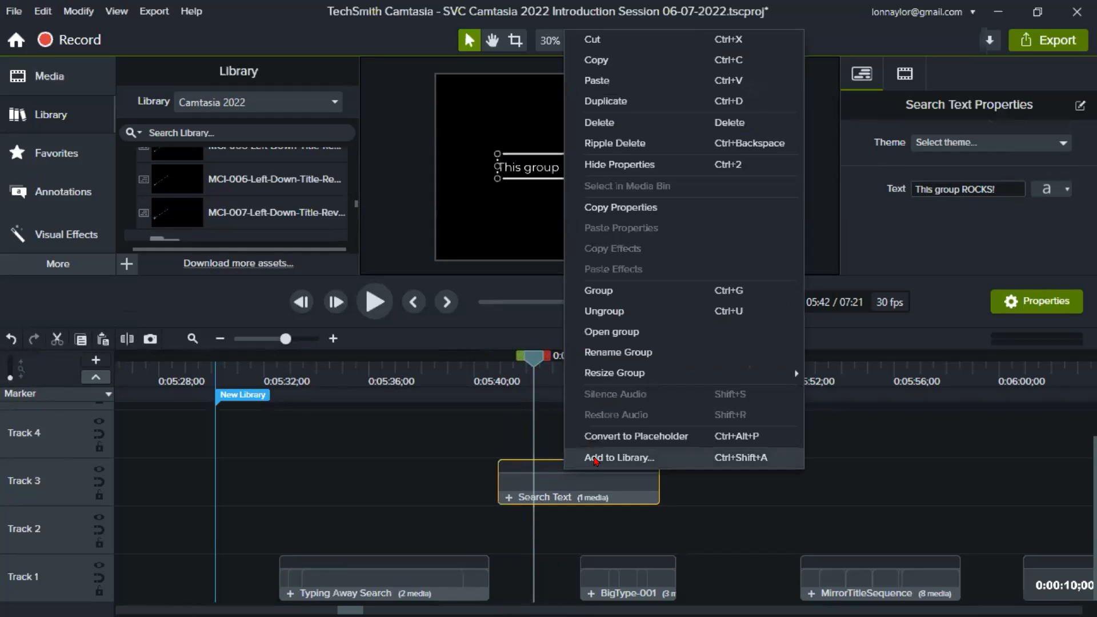
left_click(902, 228)
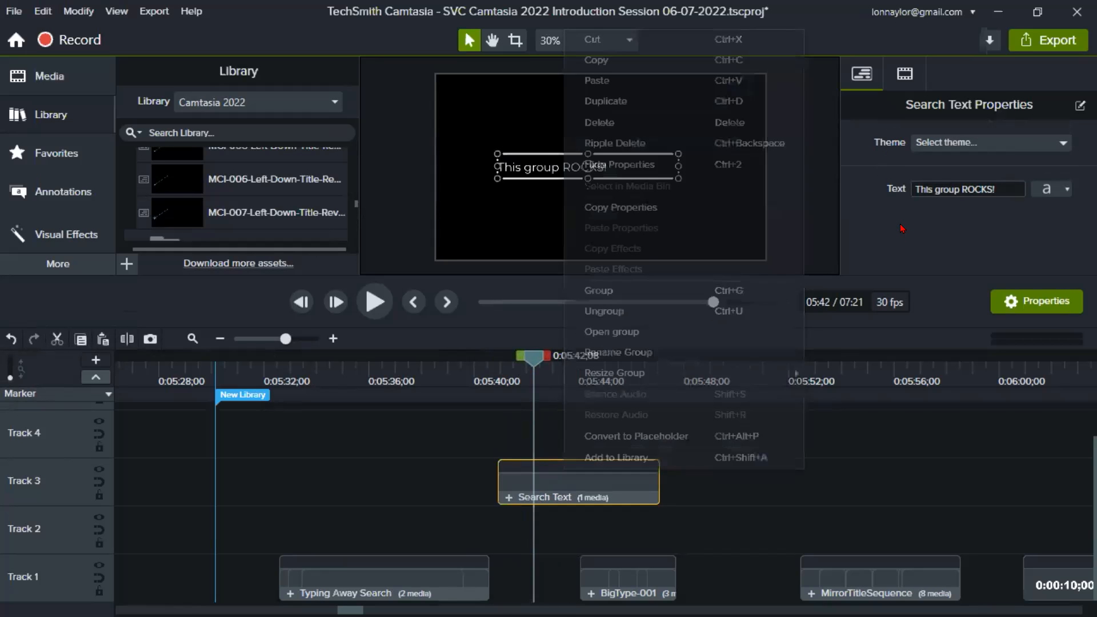
left_click(973, 189)
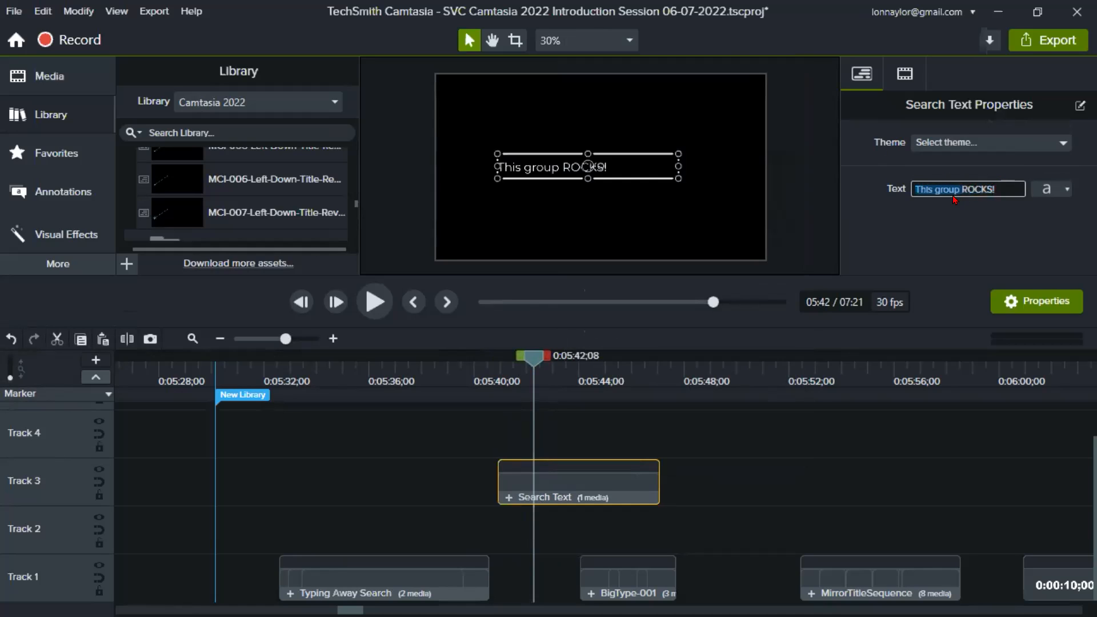
- Delete the Search Text group from Track 3 and preview the Typing Away Search clip at 0:05:35;21
left_click(526, 478)
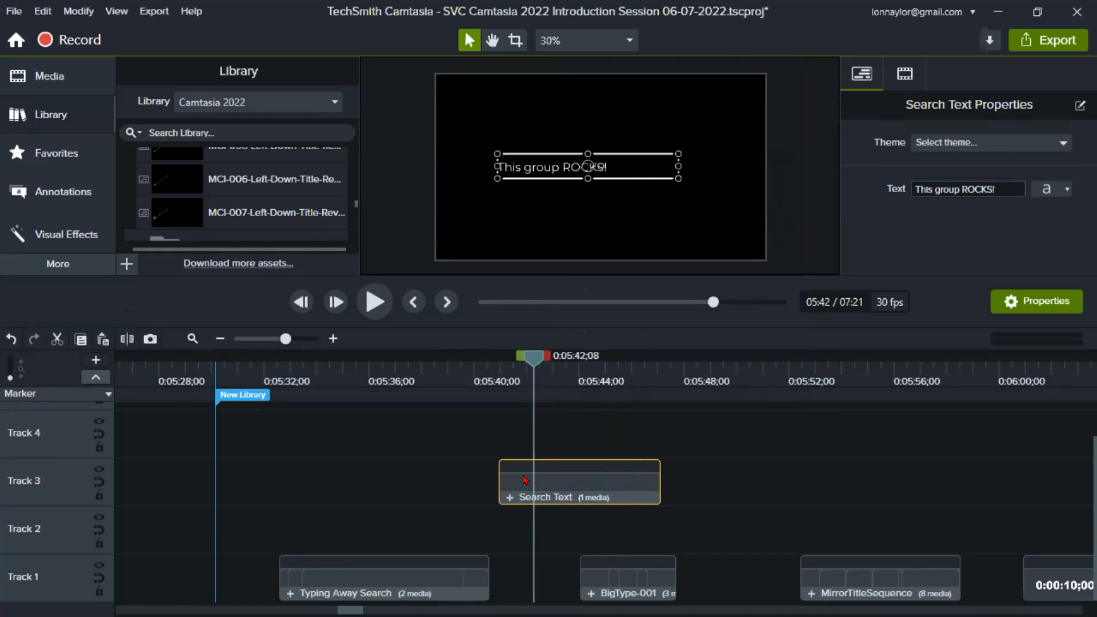
key("Delete")
left_click(347, 409)
left_click(361, 370)
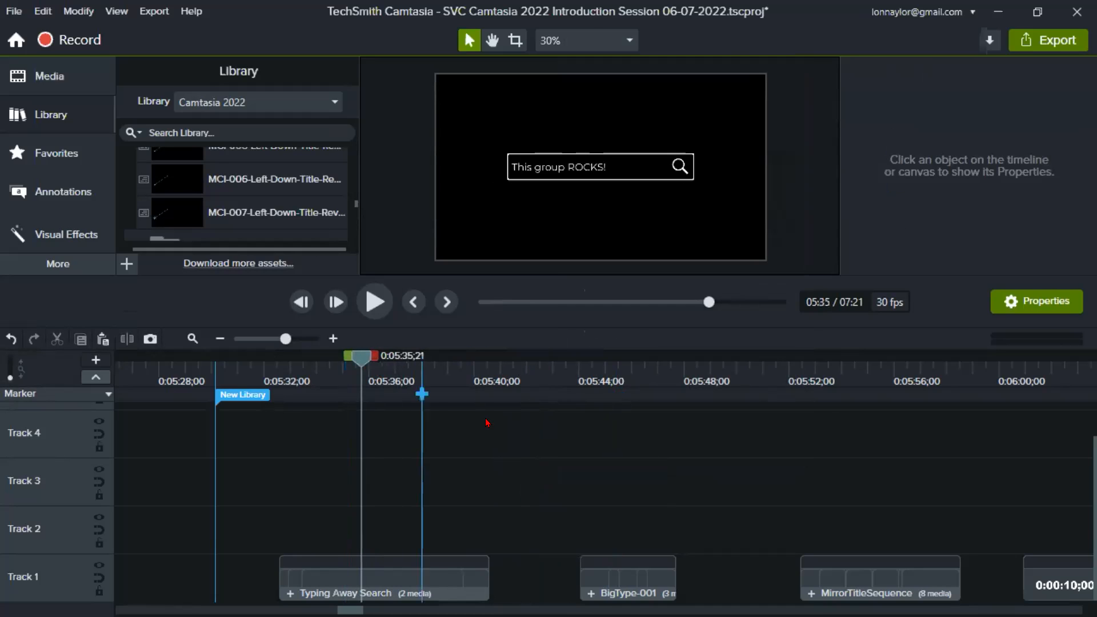
- Play the BigType-001 clip from its start at 0:05:44;01 to its end
left_click(576, 374)
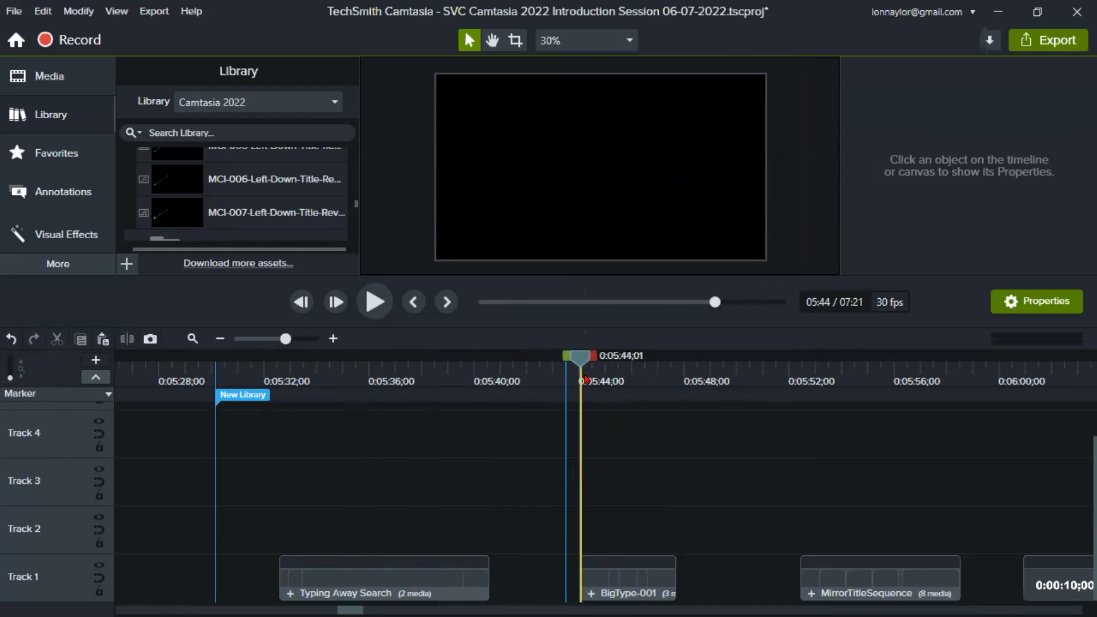
left_click(373, 300)
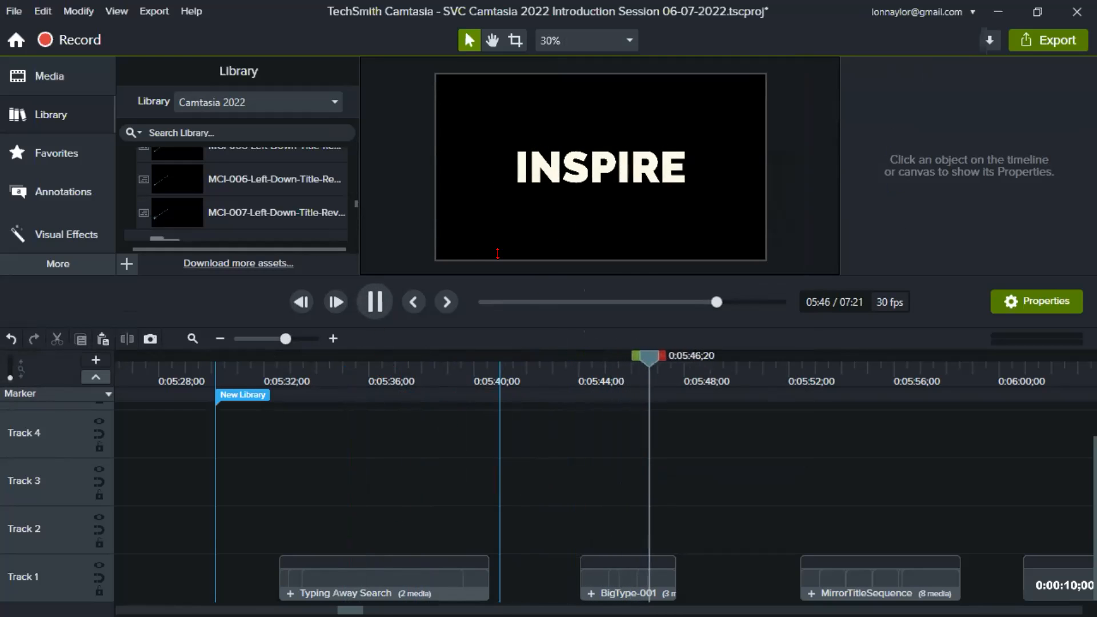
left_click(389, 307)
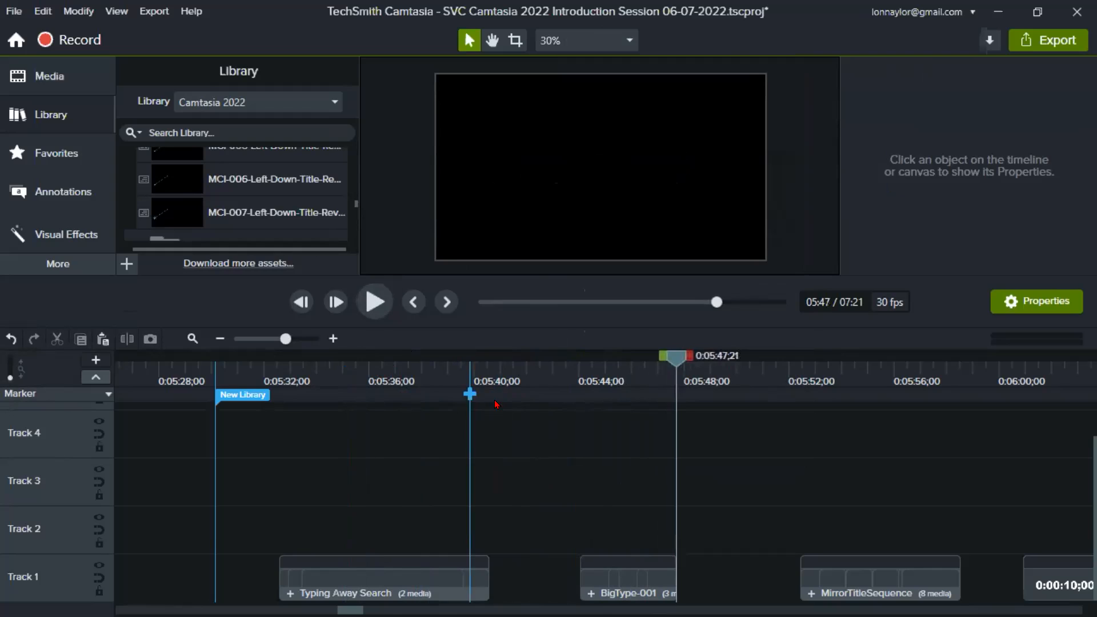
- Step frame by frame through the BigType-001 title animation up to 0:05:47;19
left_click(568, 370)
key("period")
key("period")
key("period")
key("period")
key("period")
key("period")
key("period")
key("period")
key("period")
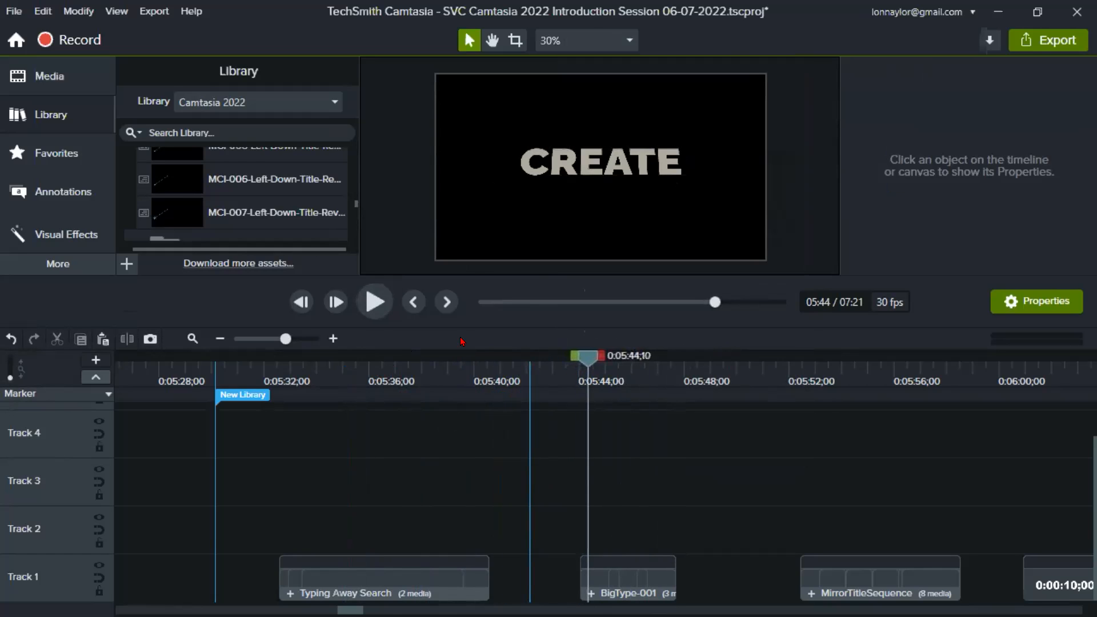
key("period")
key("period")
key("period")
key("period")
key("period")
key("period")
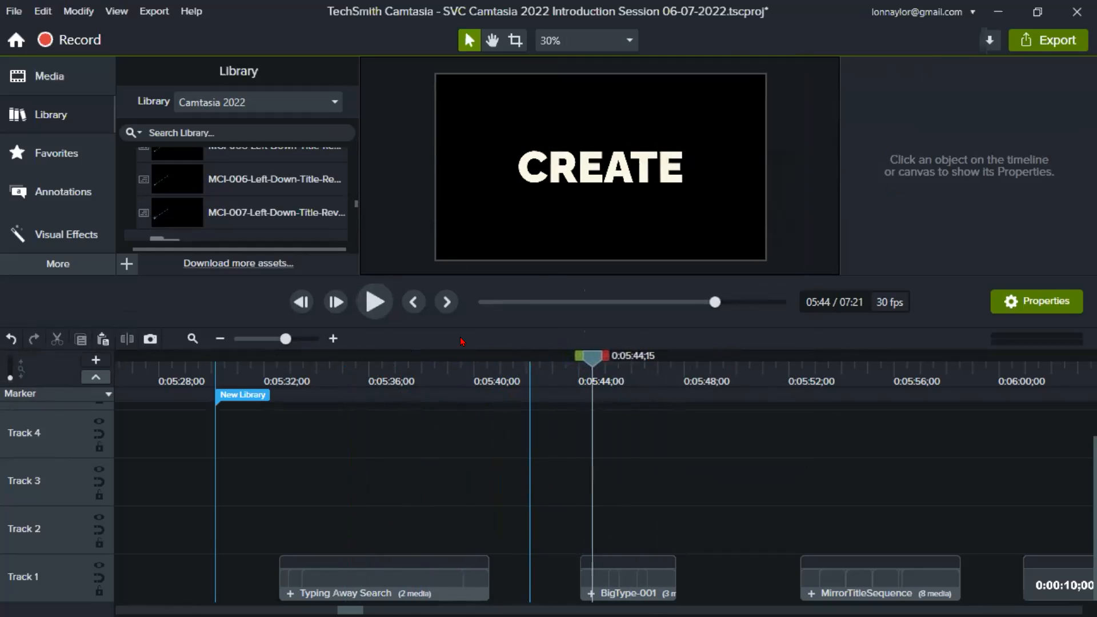
key("period")
key("period")
key("period")
key("period")
key("period")
key("period")
key("period")
key("period")
key("period")
key("period")
key("period")
key("period")
key("period")
key("period")
key("period")
key("period")
key("period")
key("period")
key("period")
key("period")
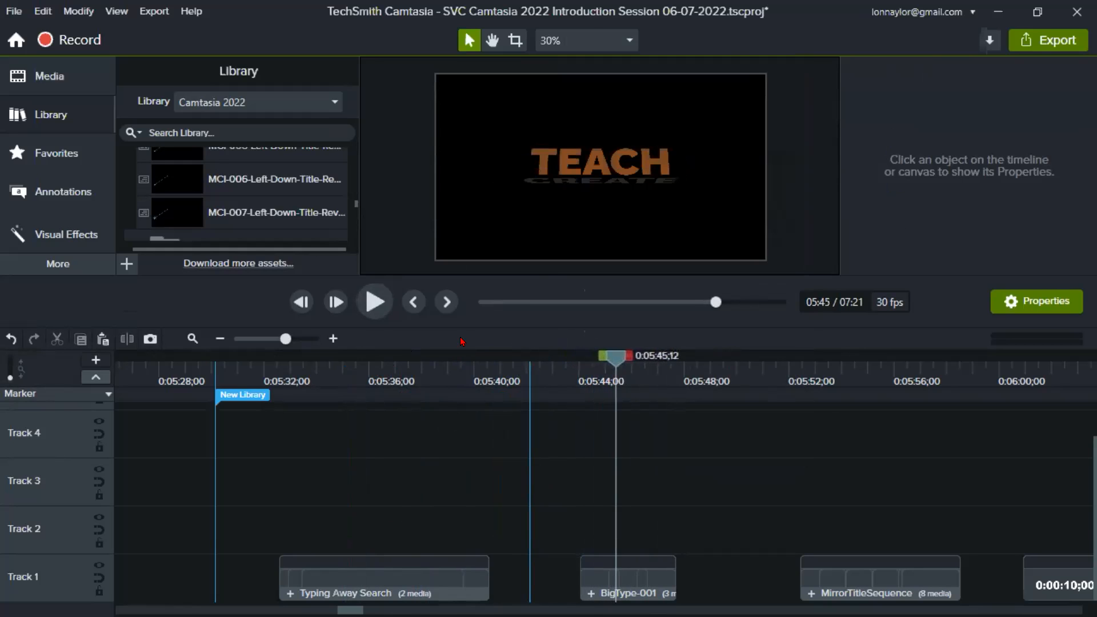
key("period")
key("period")
key("period")
key("period")
key("period")
key("period")
key("period")
key("period")
key("period")
key("period")
key("period")
key("period")
key("period")
key("period")
key("period")
key("period")
key("period")
key("period")
key("period")
key("period")
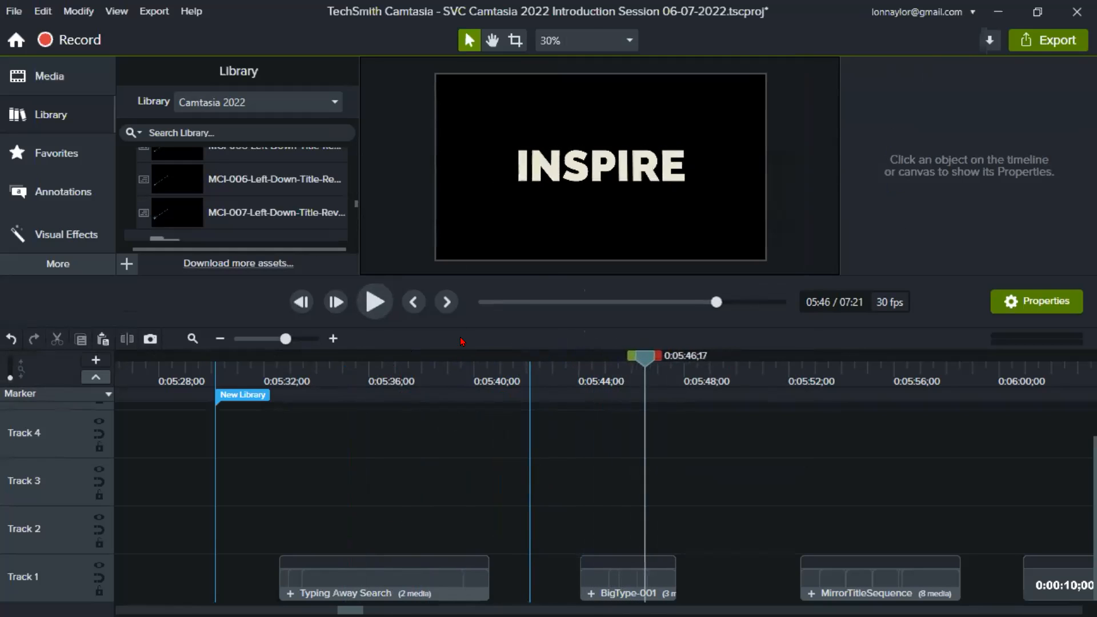
key("period")
key("period")
key("period")
key("period")
key("period")
key("period")
key("period")
key("period")
key("period")
key("period")
key("period")
key("period")
key("period")
key("period")
key("period")
key("period")
key("period")
key("period")
key("period")
key("period")
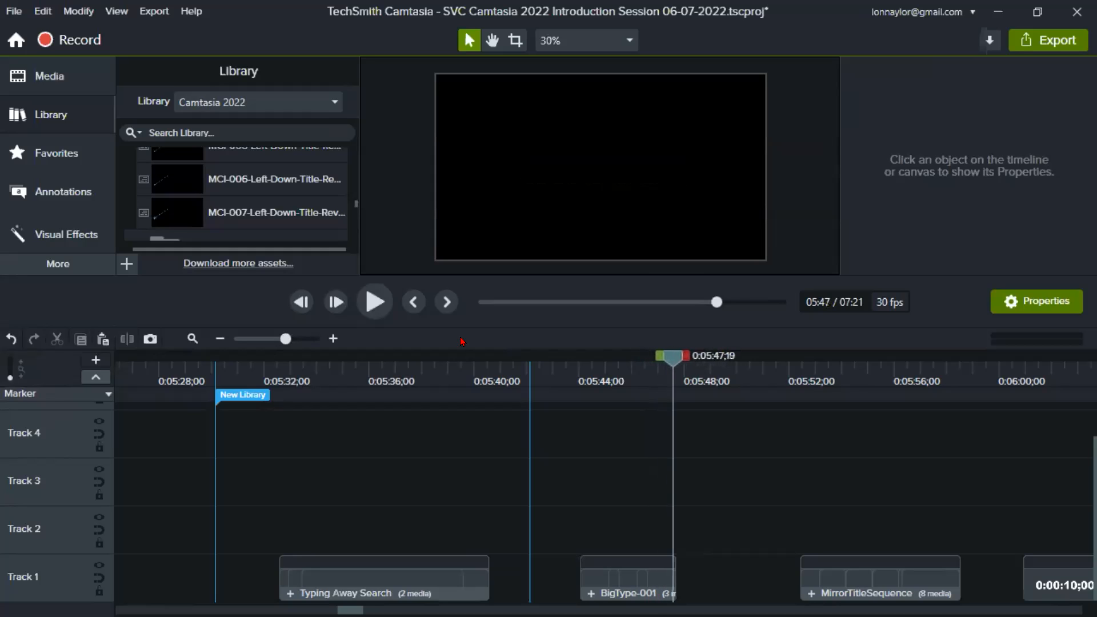
- Play the MirrorTitleSequence clip from 0:05:52;13, enlarge the canvas area, and replay the clip up to 0:05:57;22
left_click(799, 366)
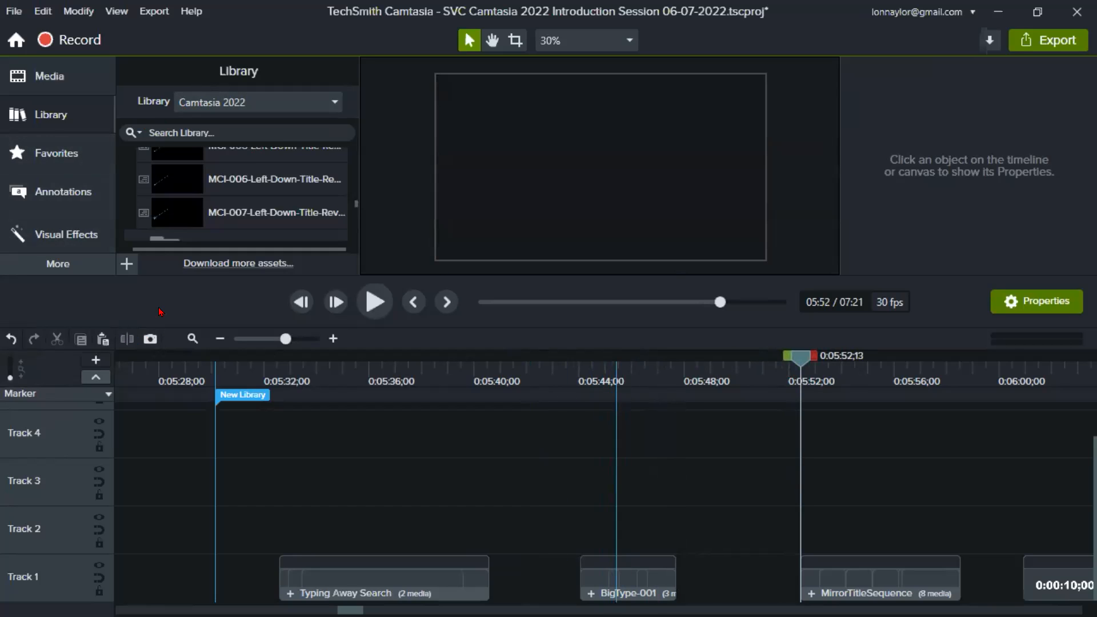
left_click(376, 301)
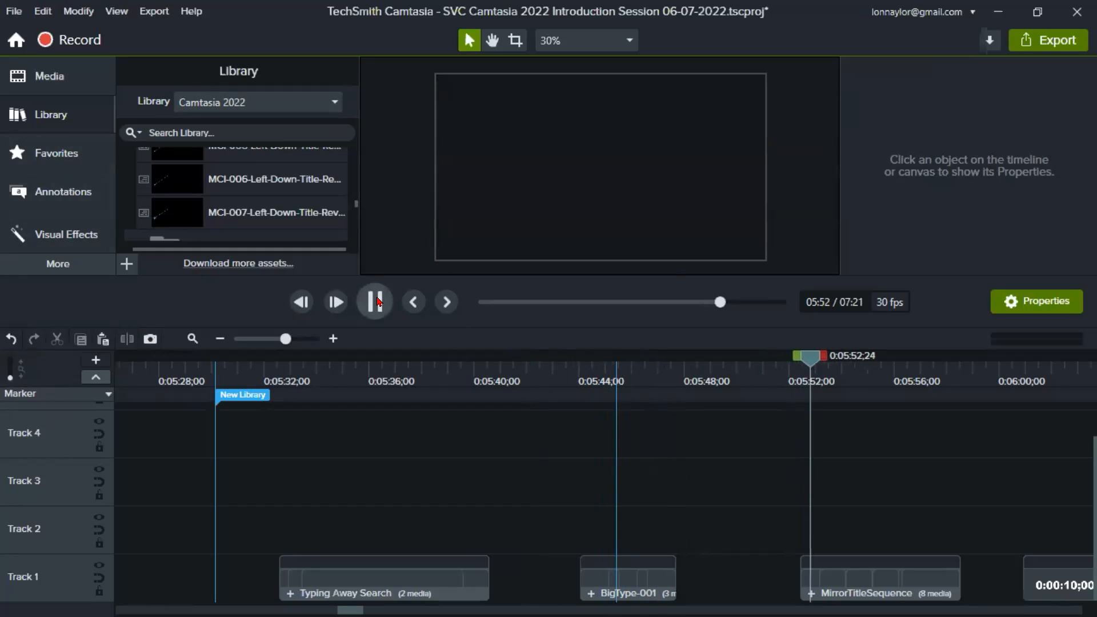
left_click(376, 302)
left_click_drag(394, 368, 394, 479)
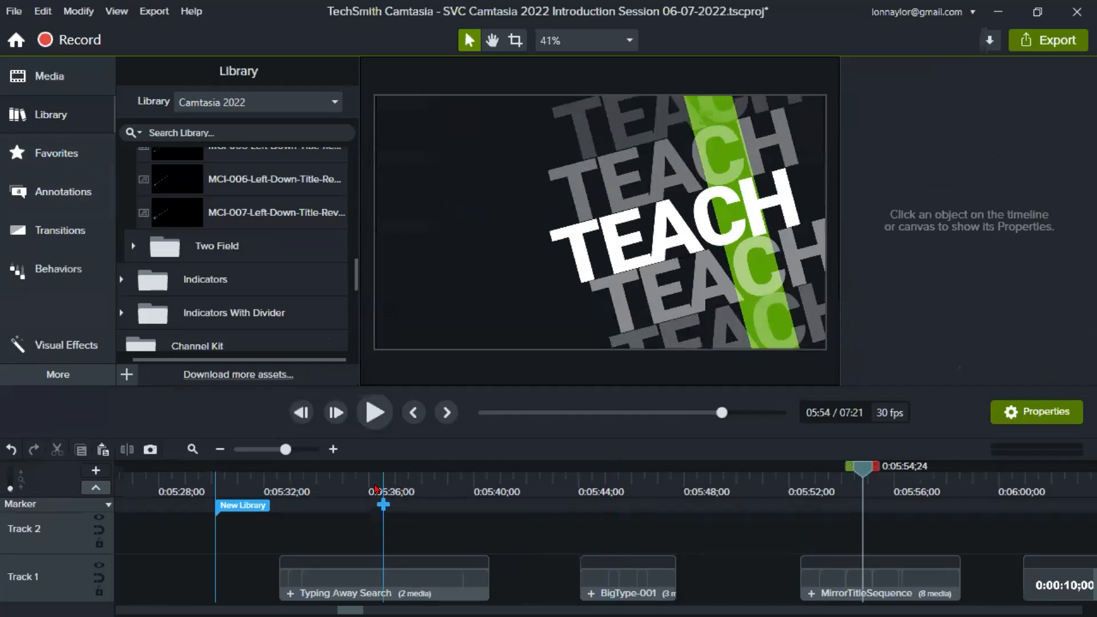
left_click(789, 476)
left_click_drag(788, 476, 799, 473)
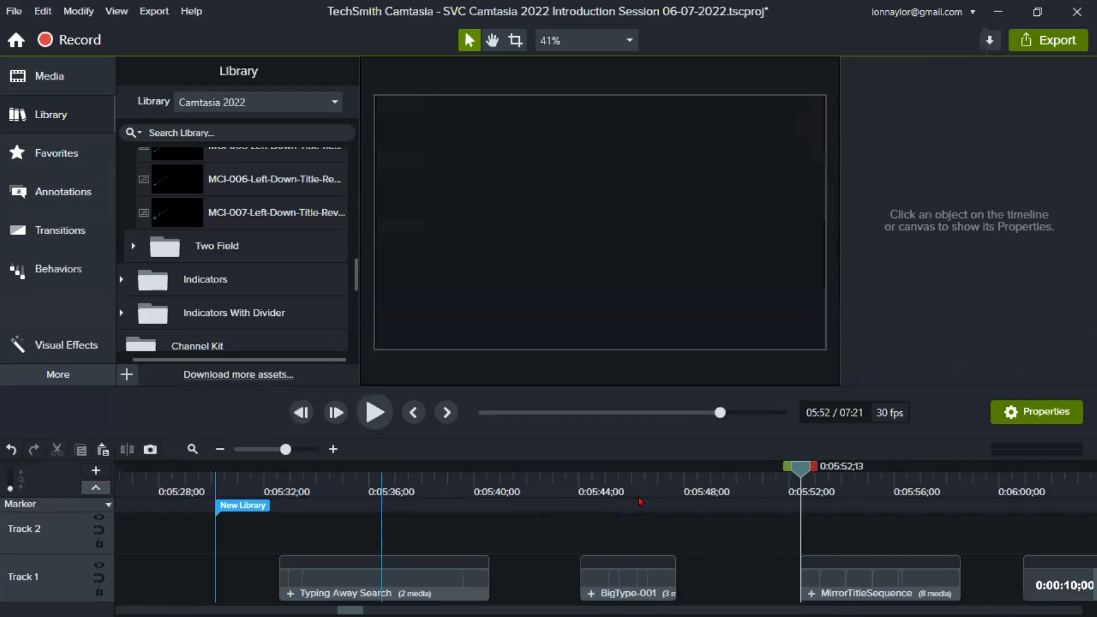
left_click(375, 416)
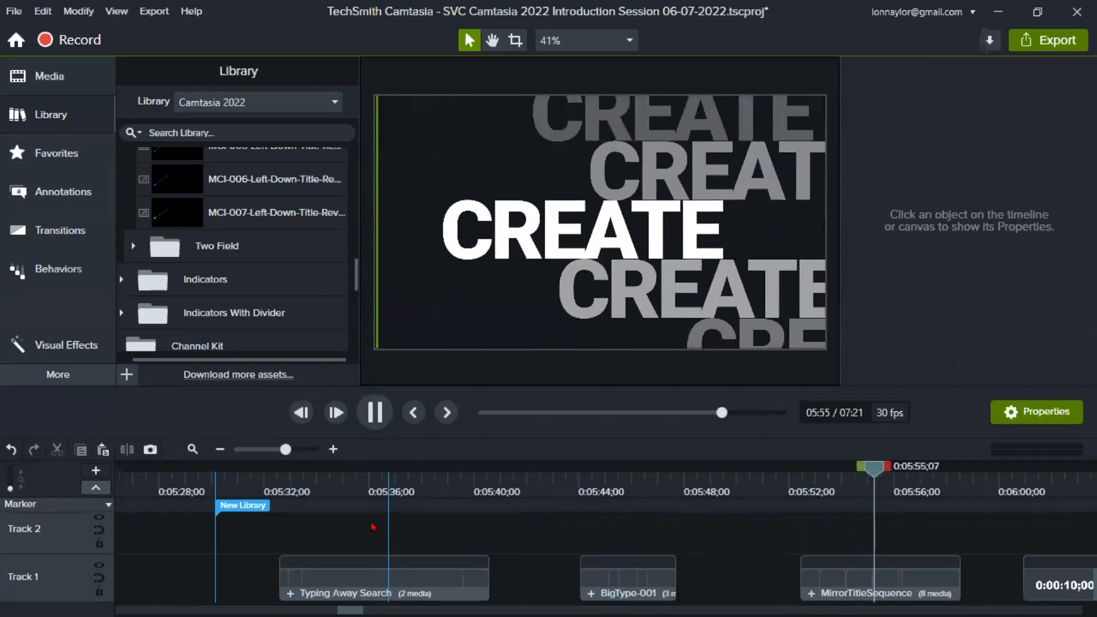
left_click(366, 404)
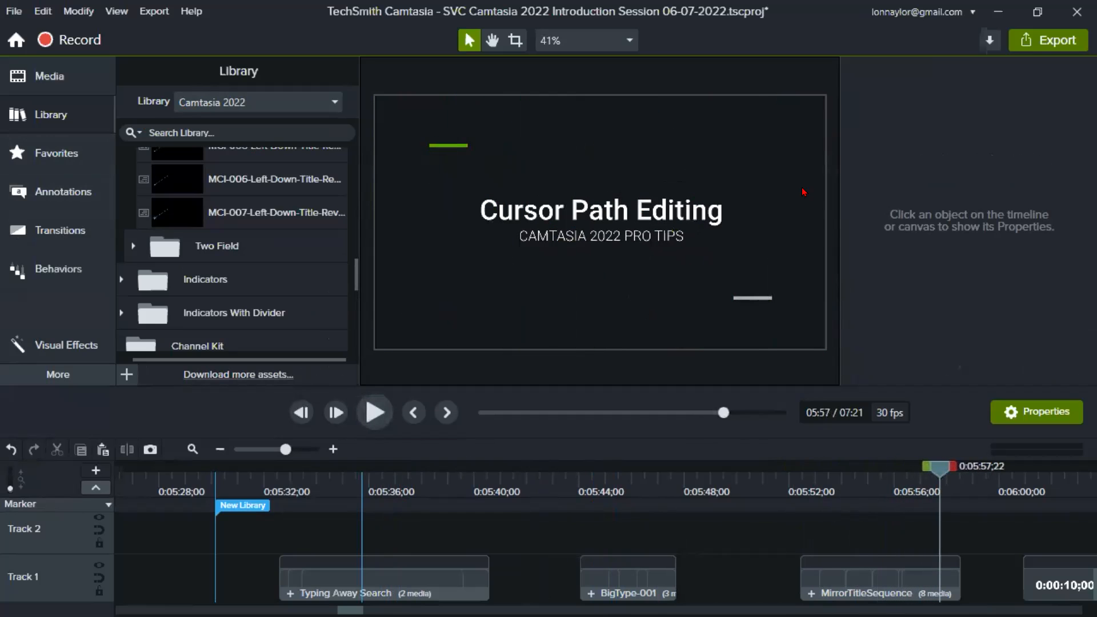
- Select the MirrorTitleSequence clip at 0:05:57;07, review its title and colour properties, and preview it at 0:05:54;07
left_click_drag(884, 487, 927, 485)
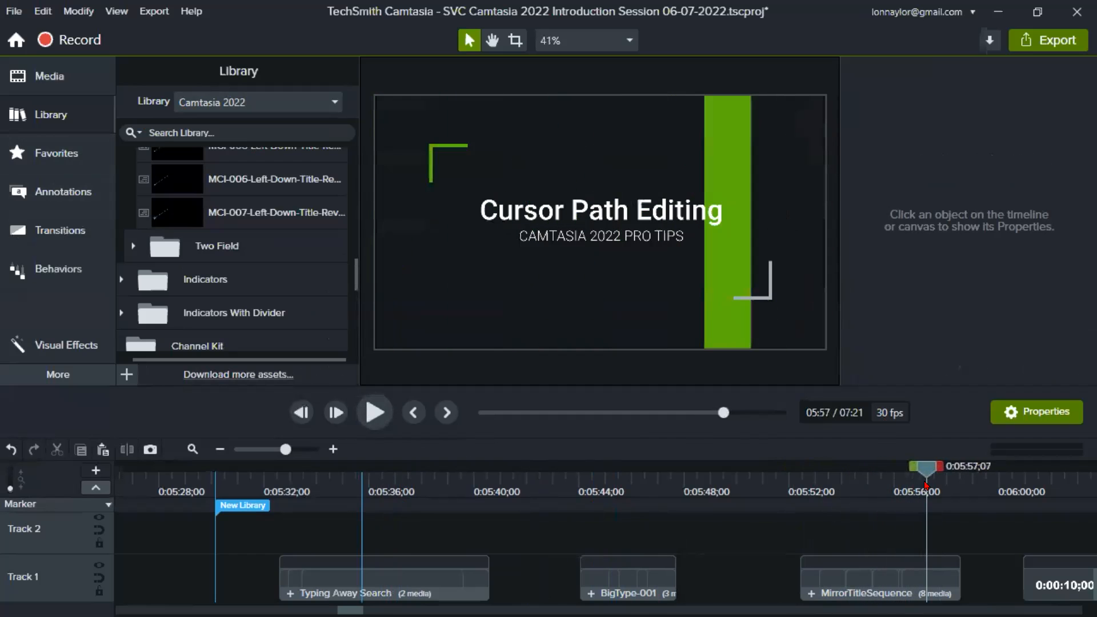
left_click(869, 574)
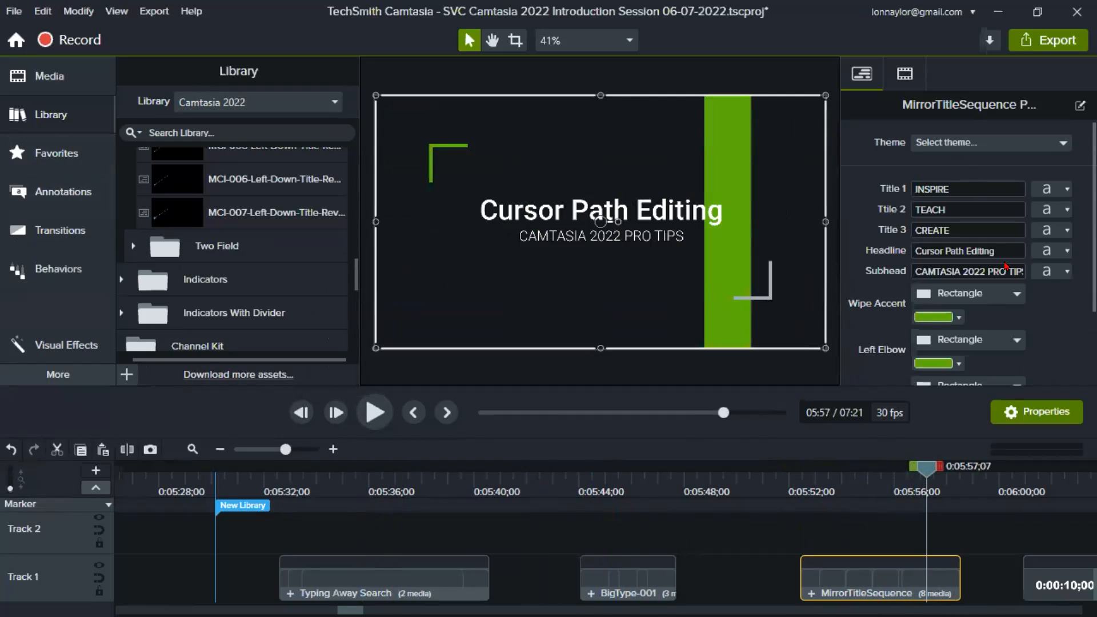
scroll(1006, 266, "down", 3)
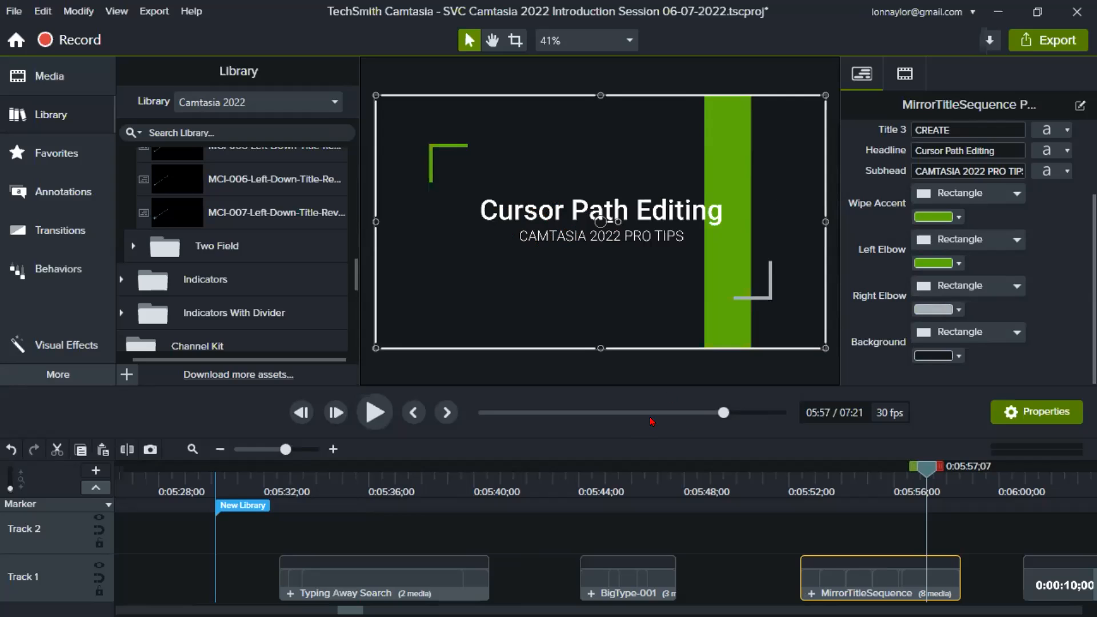
left_click(846, 476)
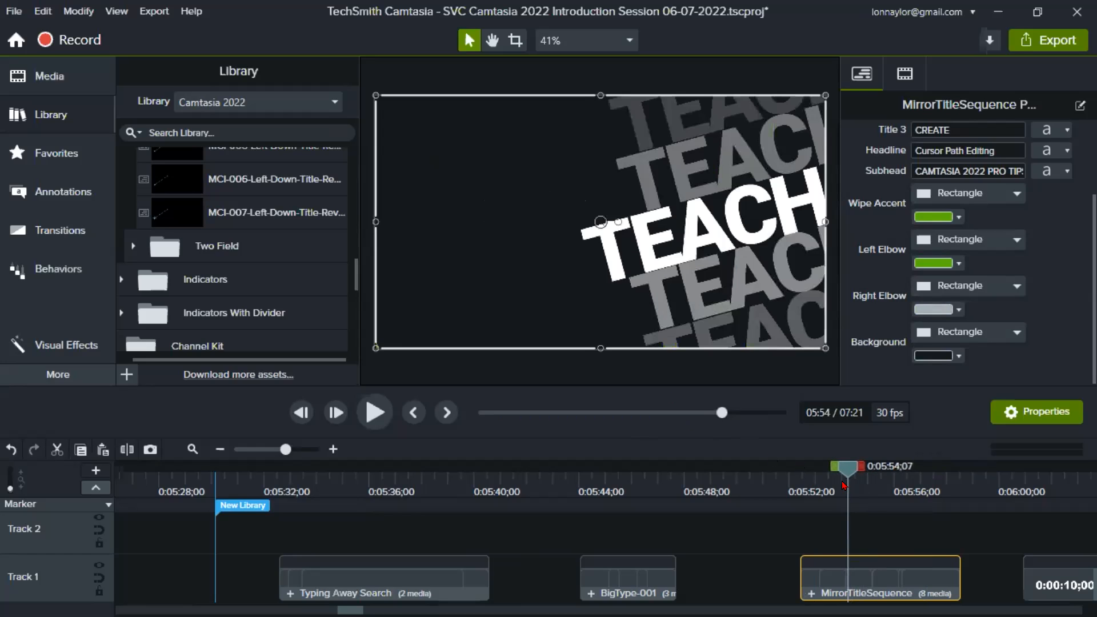
- Select the Text timecode callout at 0:06:04;24 and move it below and left of the canvas centre
left_click_drag(996, 481, 842, 499)
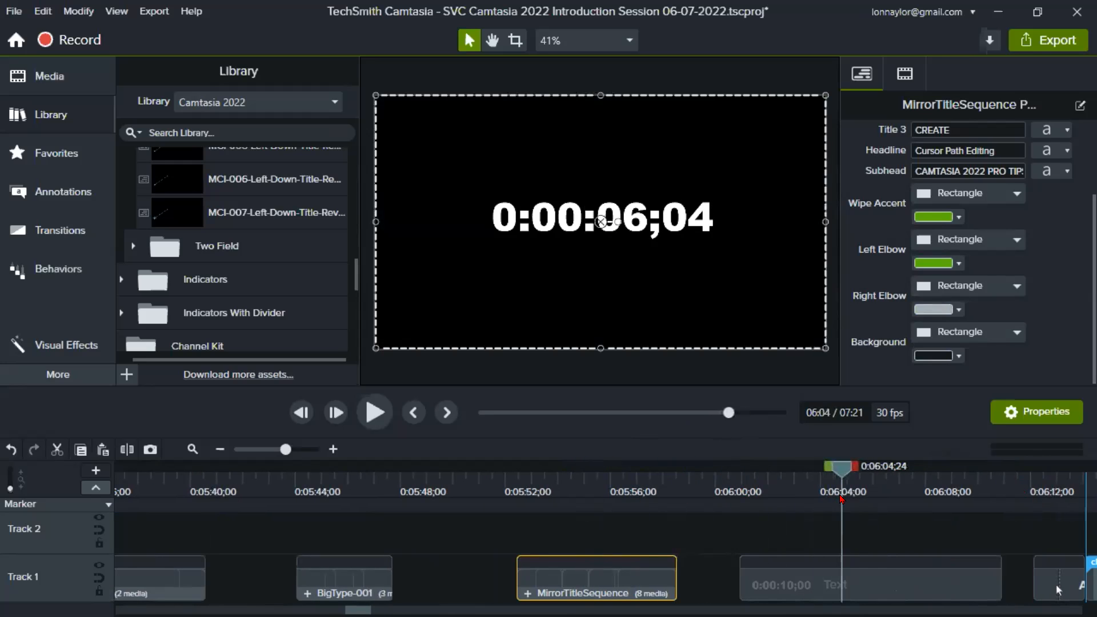
left_click(860, 586)
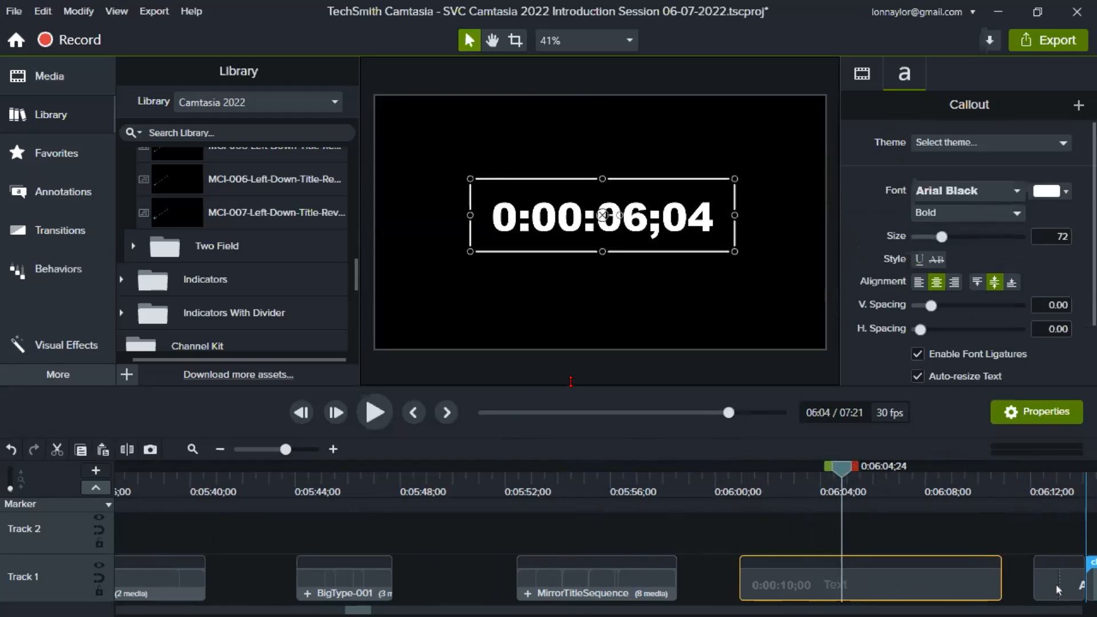
left_click_drag(571, 381, 573, 423)
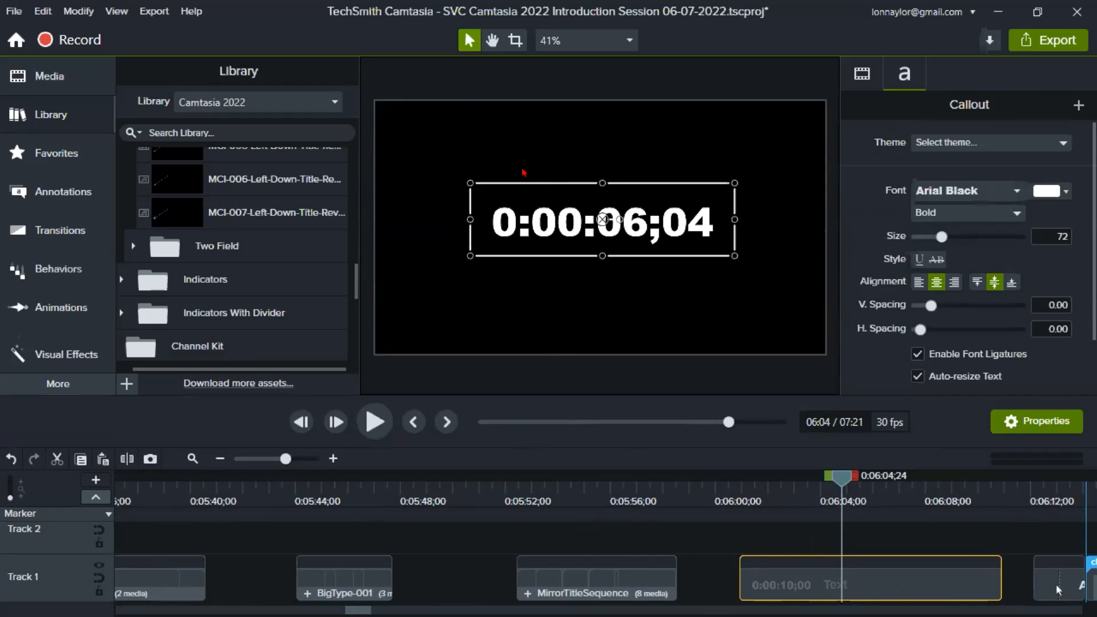
mouse_move(520, 224)
left_mouse_down()
mouse_move(528, 252)
mouse_move(531, 232)
left_mouse_up()
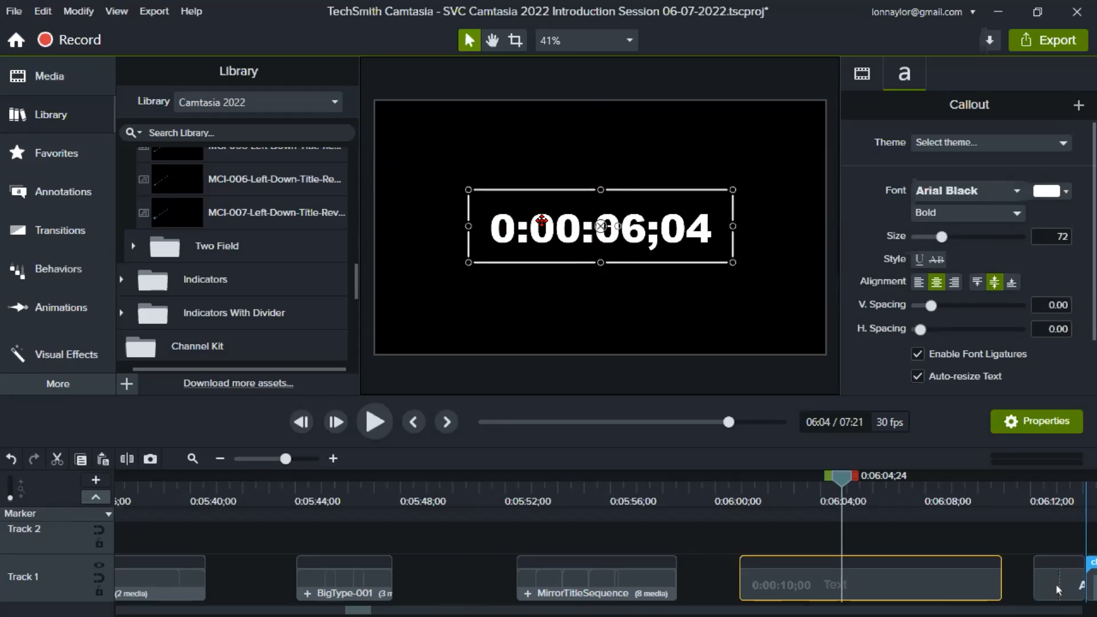
left_click_drag(527, 223, 520, 261)
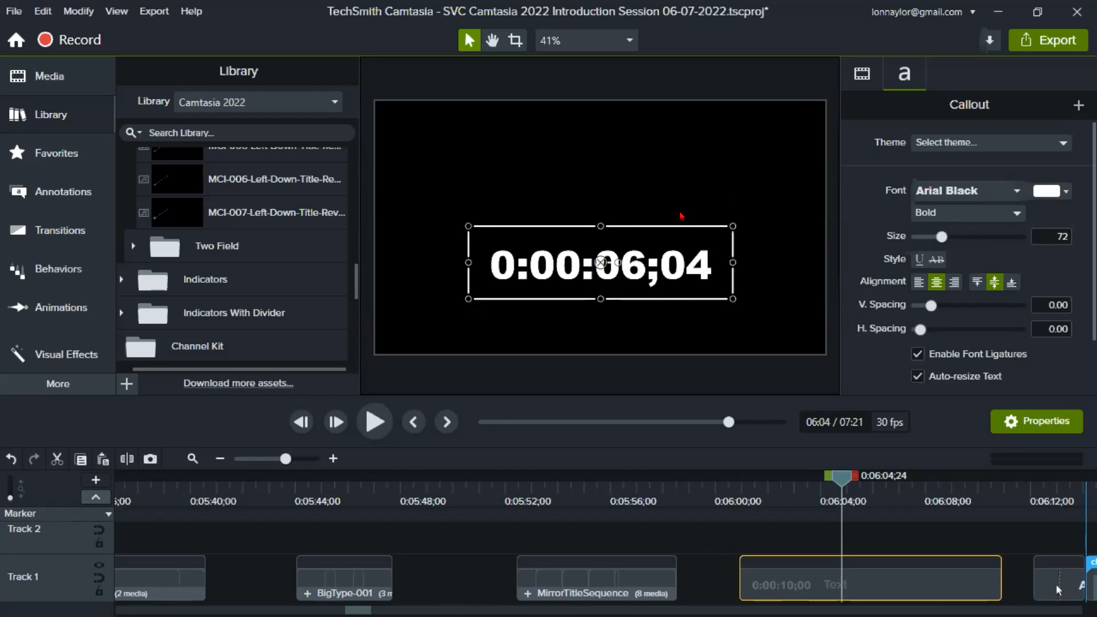
left_click_drag(536, 260, 597, 255)
left_click_drag(543, 256, 500, 256)
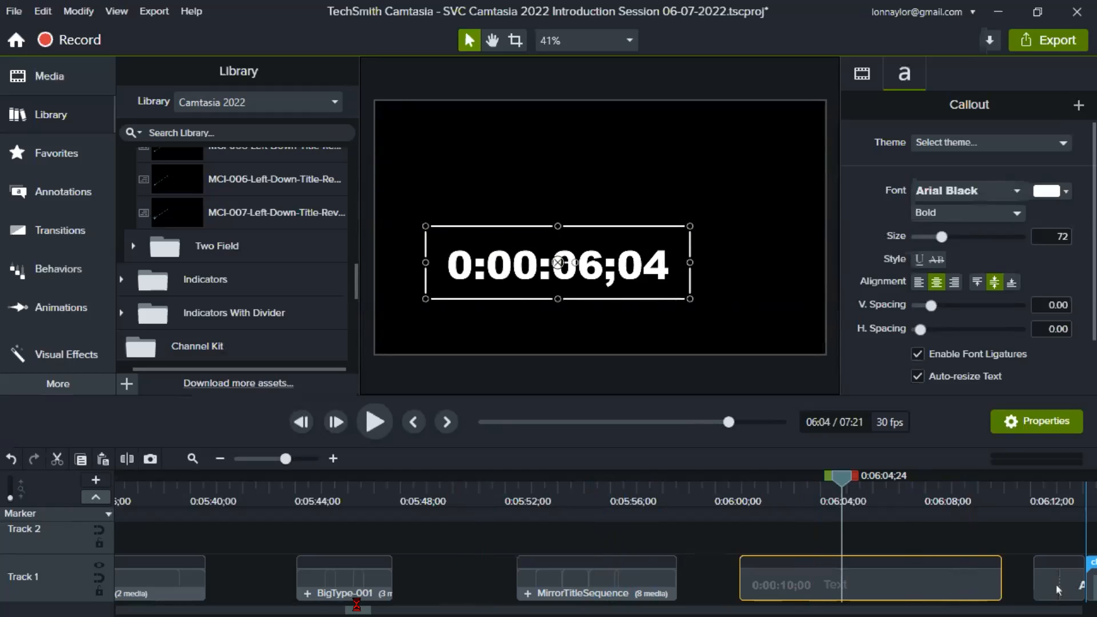
- Move the first Arrow-Double-Click clip from Track 1 to Track 2, above the Text clip at about 0:06:05
left_click_drag(358, 610, 369, 611)
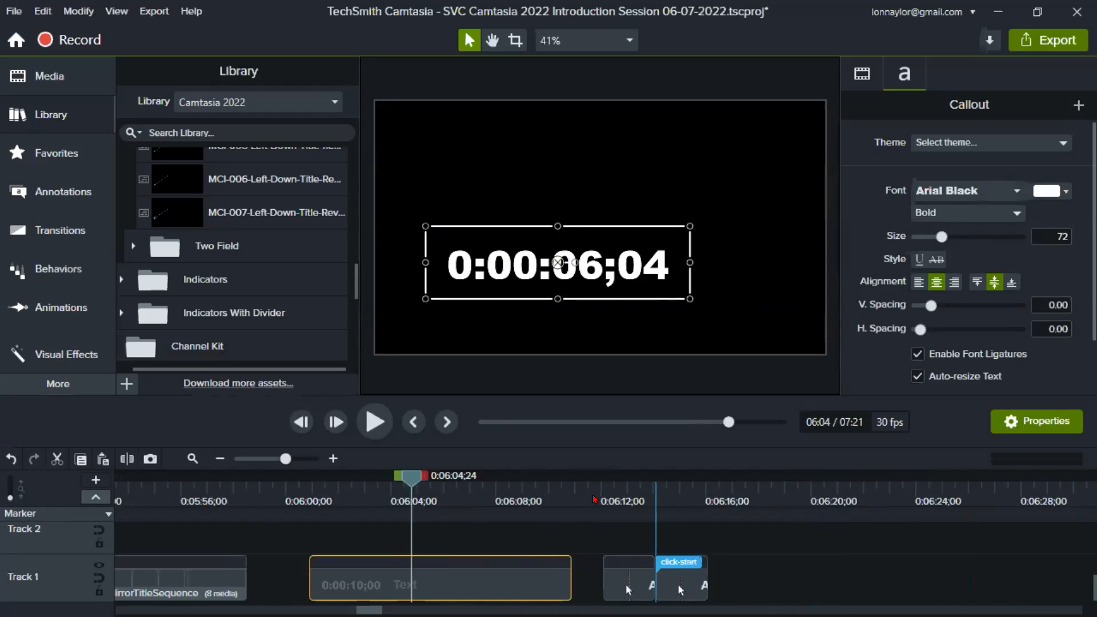
left_click(616, 490)
left_click_drag(627, 588, 435, 599)
scroll(589, 598, "down", 2)
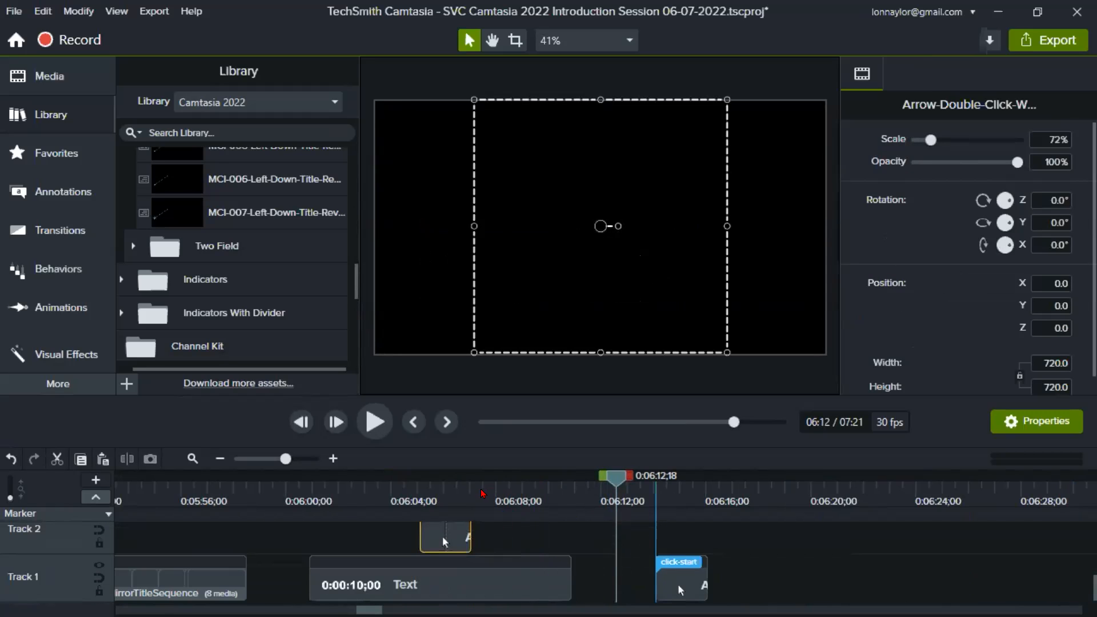
- At 0:06:05;22, scale the Arrow-Double-Click cursor down to 46.6% and position it beside the timecode at X 487.1, Y -127.1
left_click(436, 490)
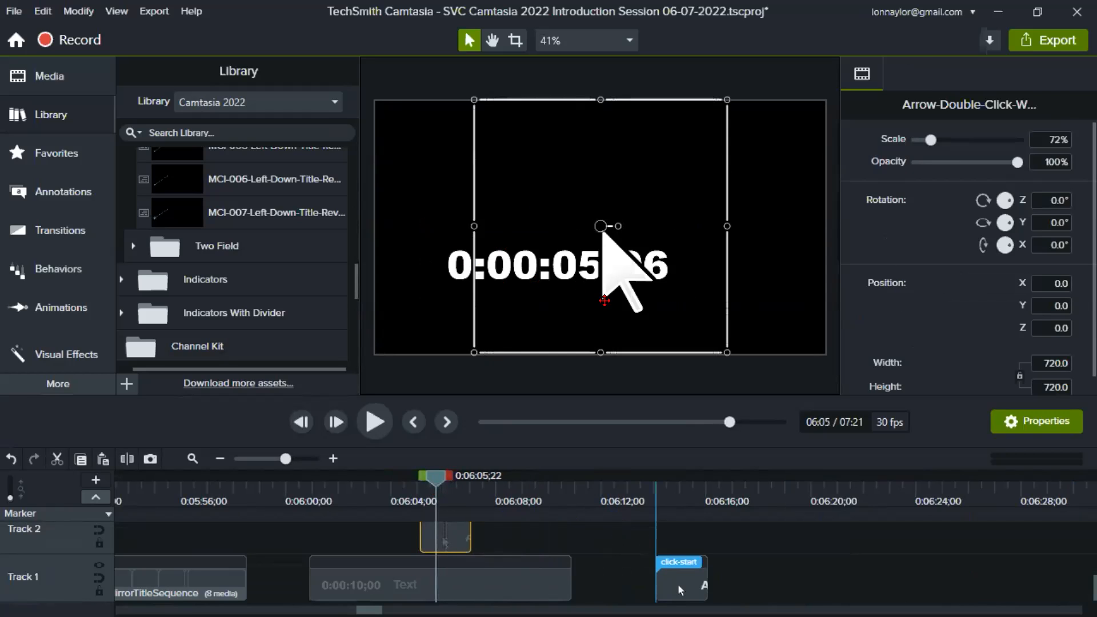
left_click_drag(607, 272, 739, 261)
left_click_drag(596, 95, 693, 244)
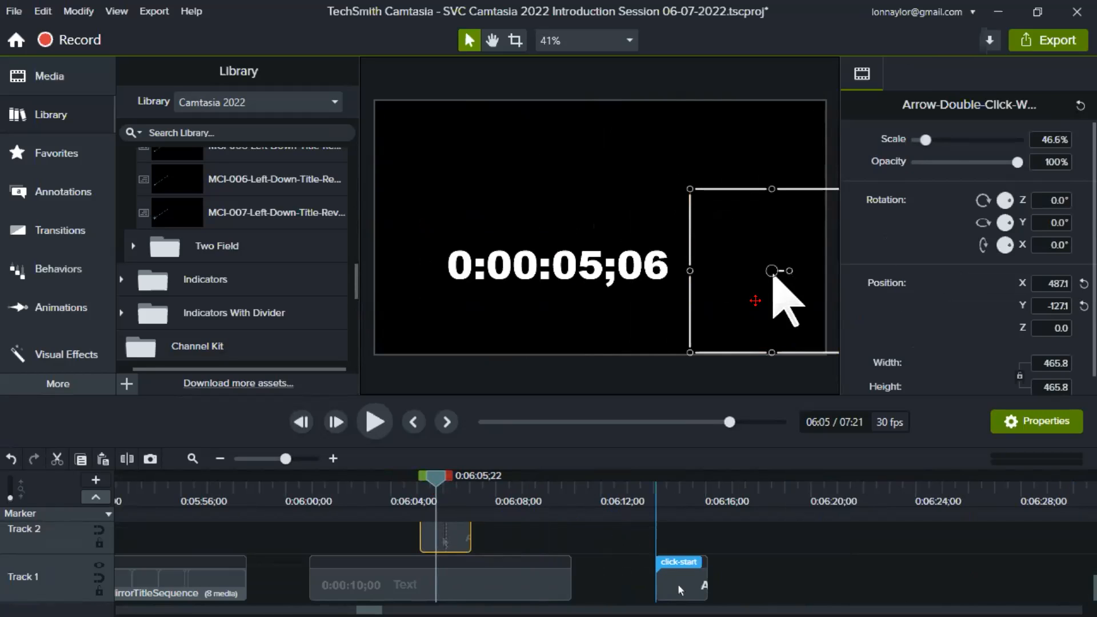
- Snap the timecode text to the canvas's left edge, level with the cursor, and move it up toward the centre again
left_click_drag(571, 262, 521, 270)
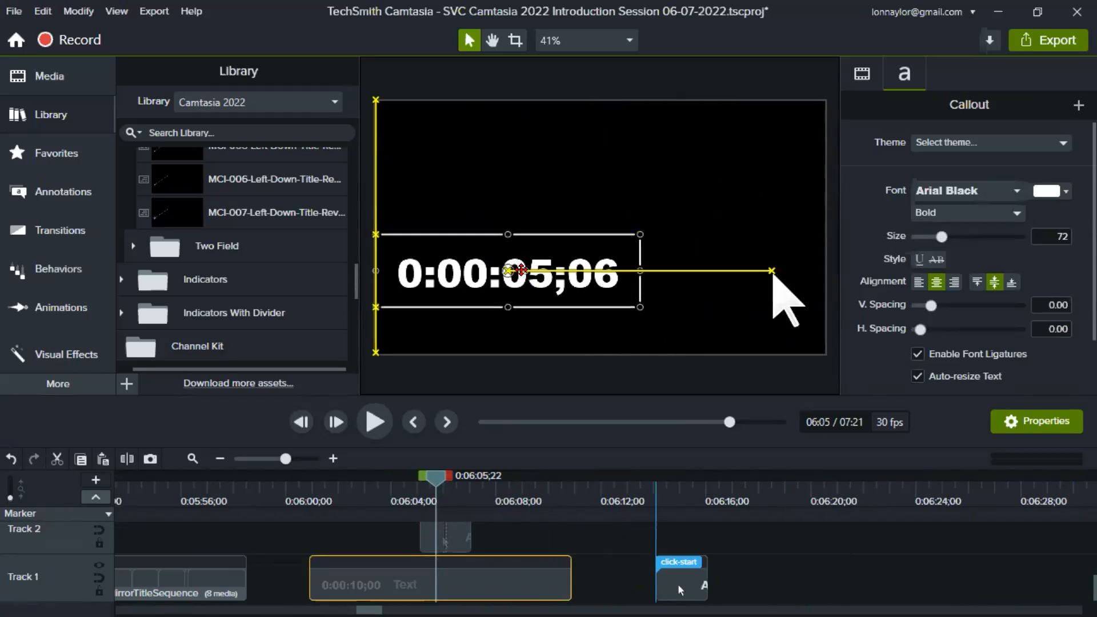
mouse_move(521, 269)
left_mouse_down()
mouse_move(583, 273)
mouse_move(532, 275)
left_mouse_up()
left_click_drag(531, 275, 531, 275)
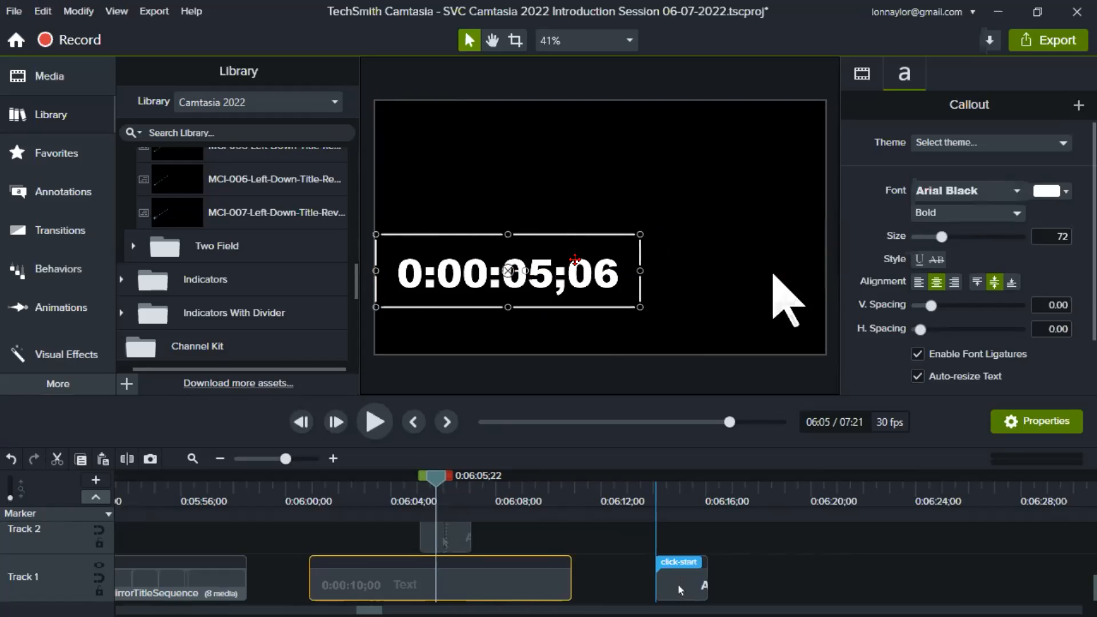
left_click_drag(572, 274, 572, 275)
left_click_drag(436, 281, 488, 253)
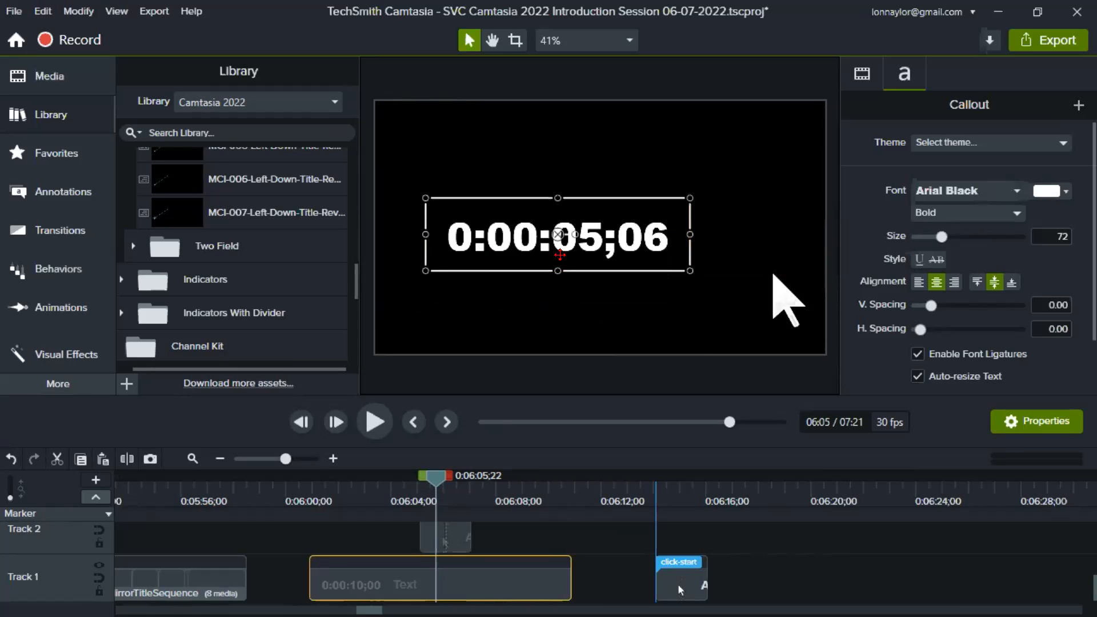
- Move the timecode text so its right edge snaps in line with the arrow cursor's tip
left_click_drag(527, 243, 612, 247)
right_click(611, 247)
left_click(578, 235)
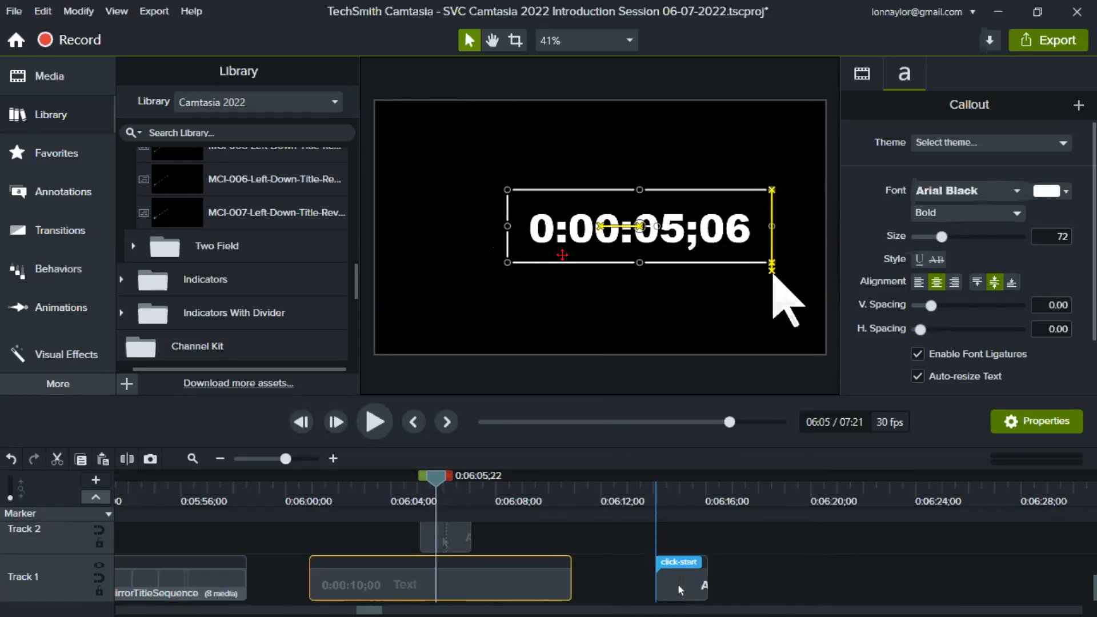
mouse_move(549, 232)
left_mouse_down()
mouse_move(546, 263)
mouse_move(547, 246)
left_mouse_up()
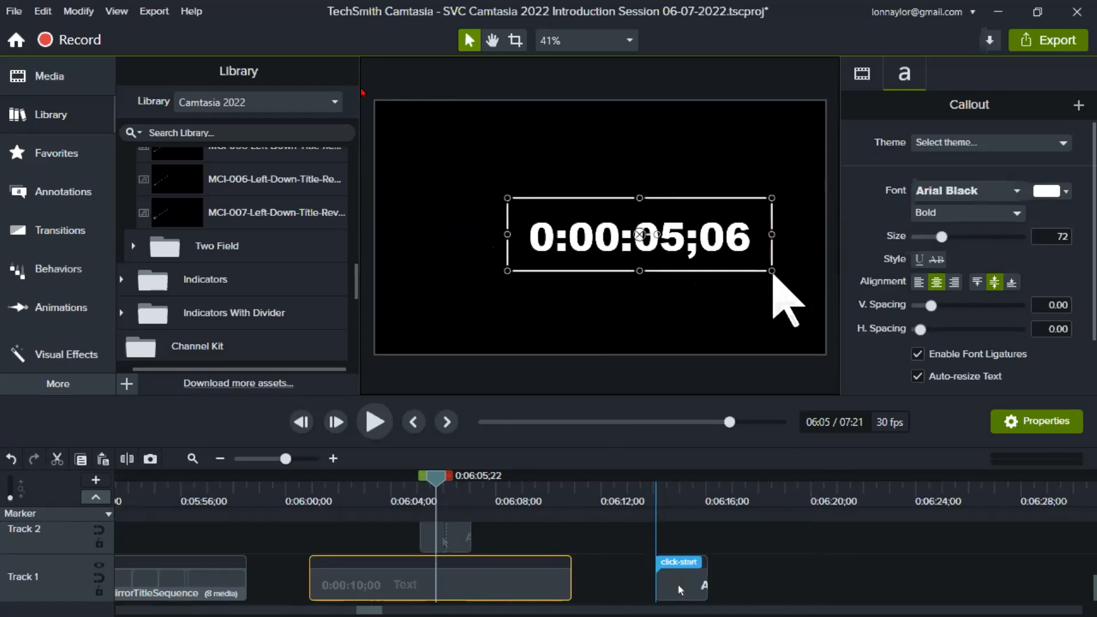
- Disable canvas snapping and move the timecode text freely, slightly left and down
left_click(106, 17)
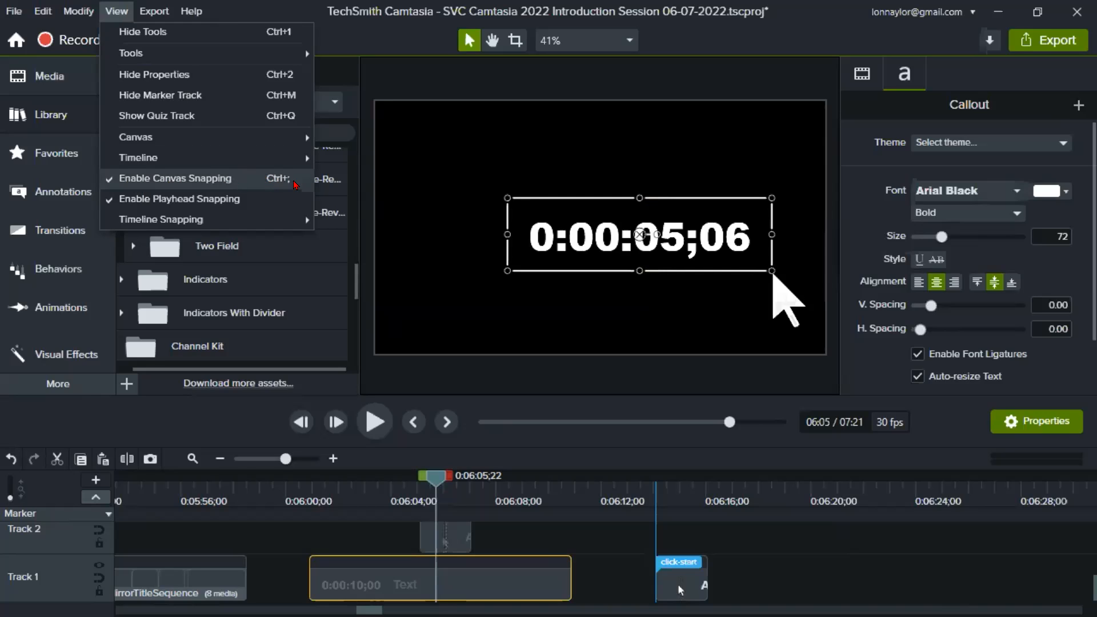
left_click(238, 182)
left_click_drag(552, 229, 535, 231)
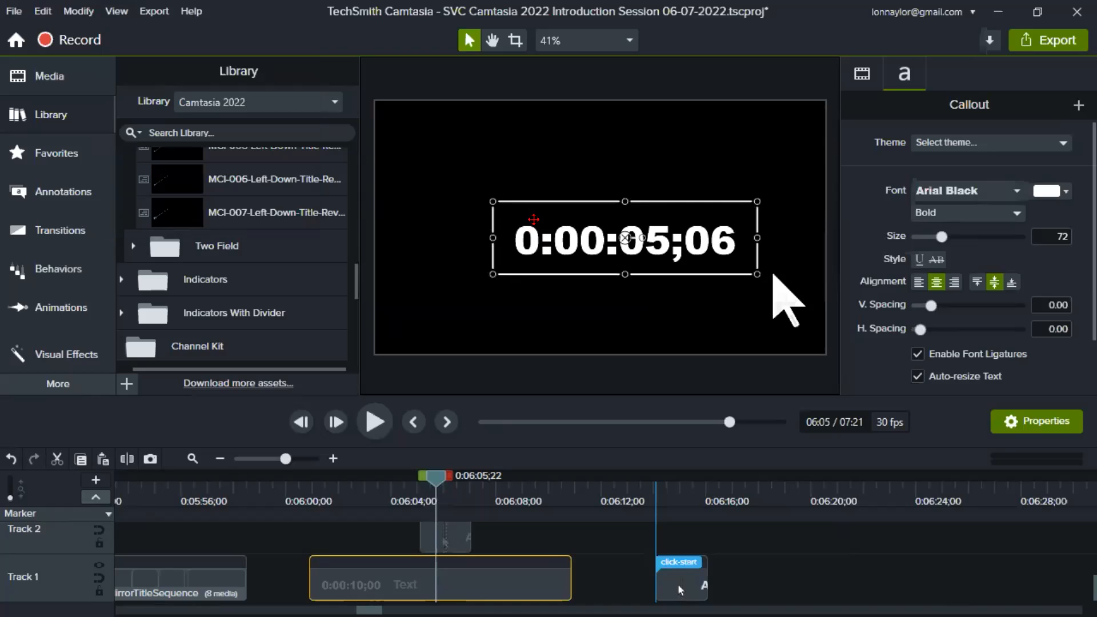
- Nudge the timecode text in small increments right, down, up and right again toward the arrow cursor
key("Right")
key("Right")
key("Right")
key("Right")
key("Right")
key("Right")
key("Right")
key("Right")
key("Right")
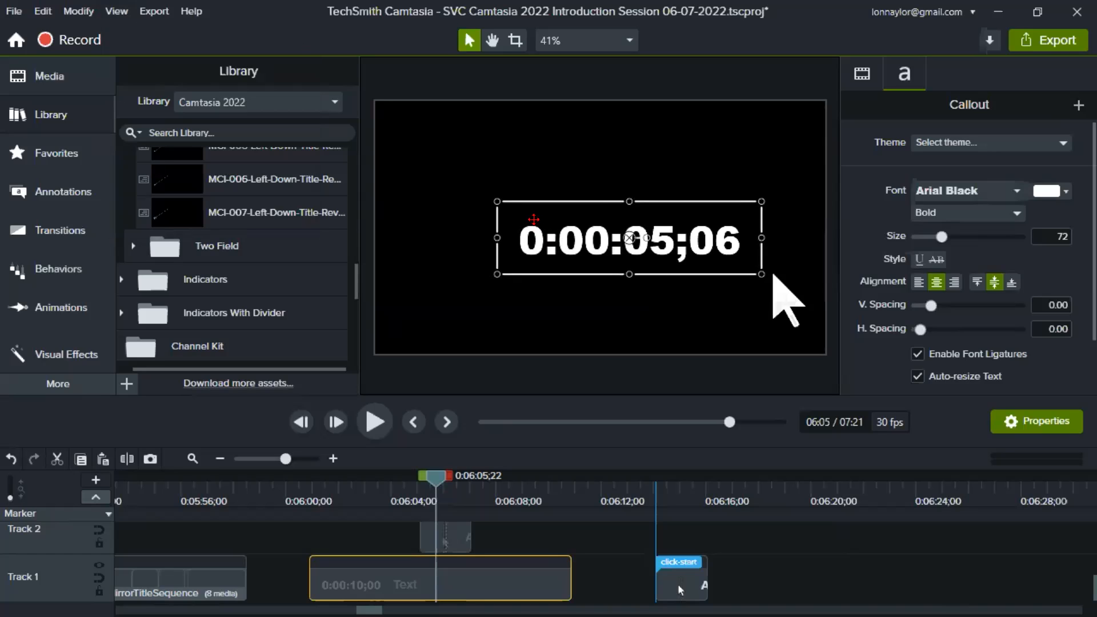
key("Down")
key("Down")
key("Down")
key("Down")
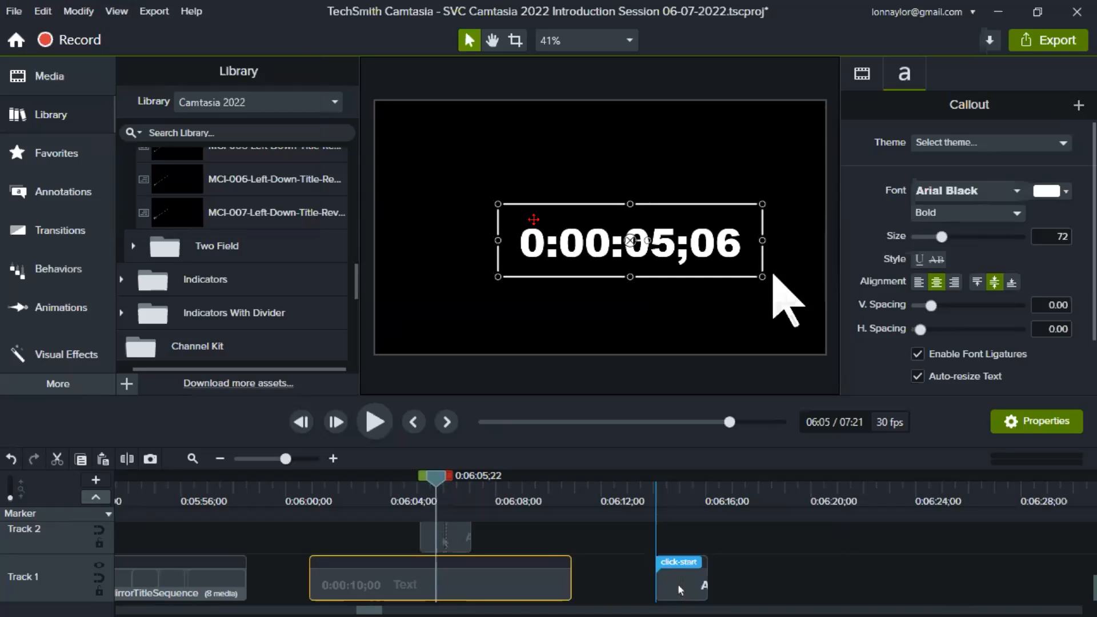
key("Up")
key("Up")
key("Up")
key("Up")
key("Up")
key("Right")
key("Right")
key("Right")
key("Right")
key("Right")
key("Right")
key("Right")
key("Right")
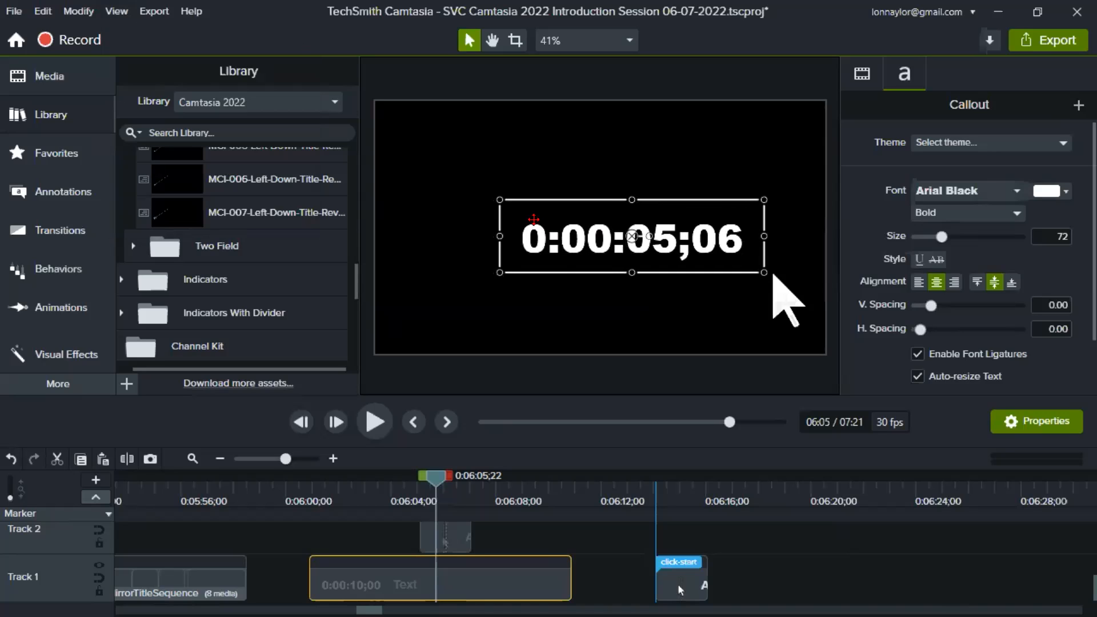
key("Right")
key("Right")
key("Right")
key("Right")
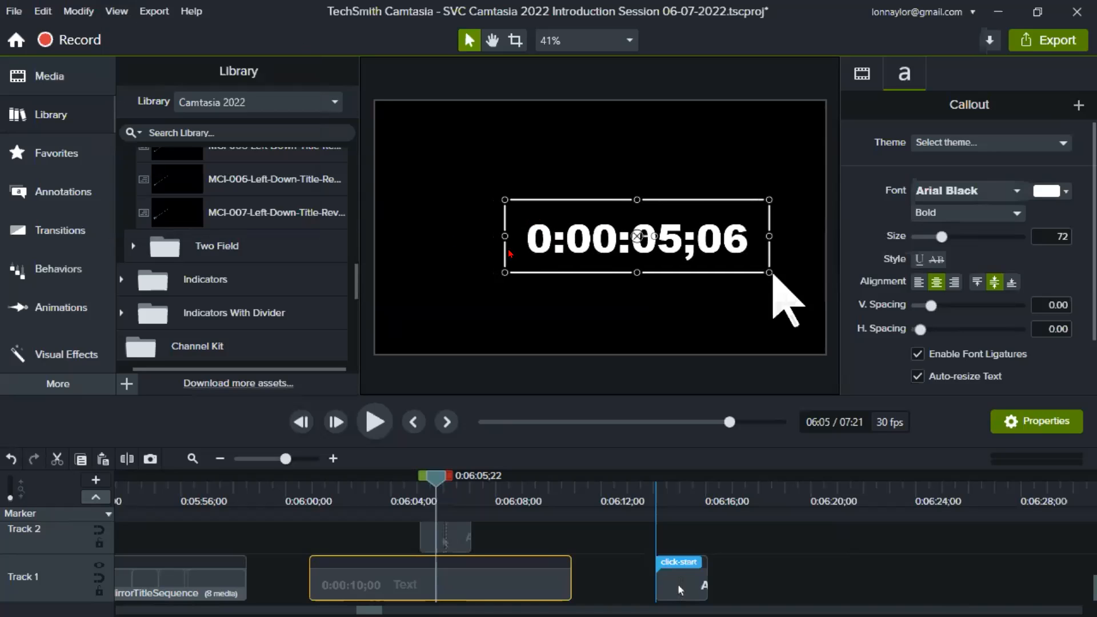
- Enable canvas snapping again and snap the timecode text to the canvas's horizontal centre
left_click(117, 11)
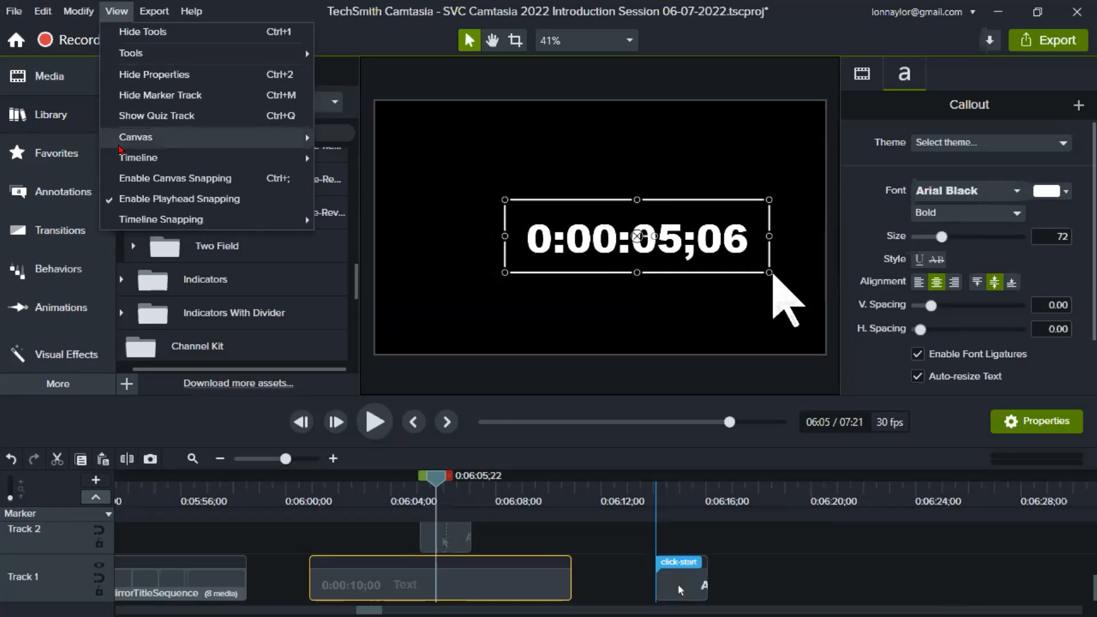
left_click(131, 178)
left_click_drag(593, 245, 557, 243)
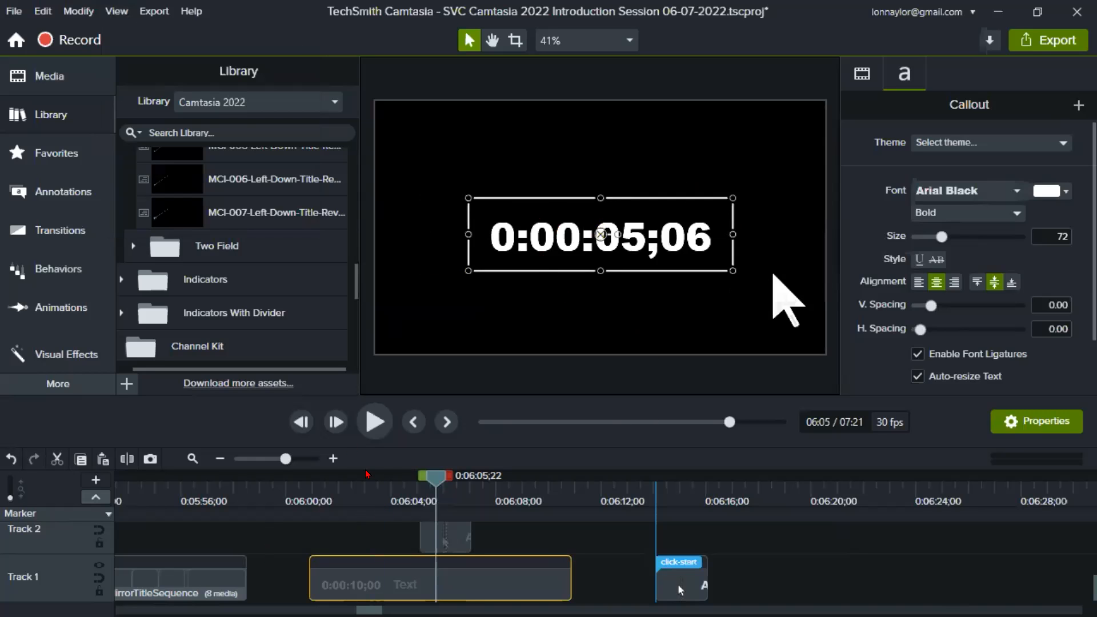
- Select the DSC01891 image in the Anchor Points section at 0:04:35;14 and scale it down to 19%
left_click(270, 459)
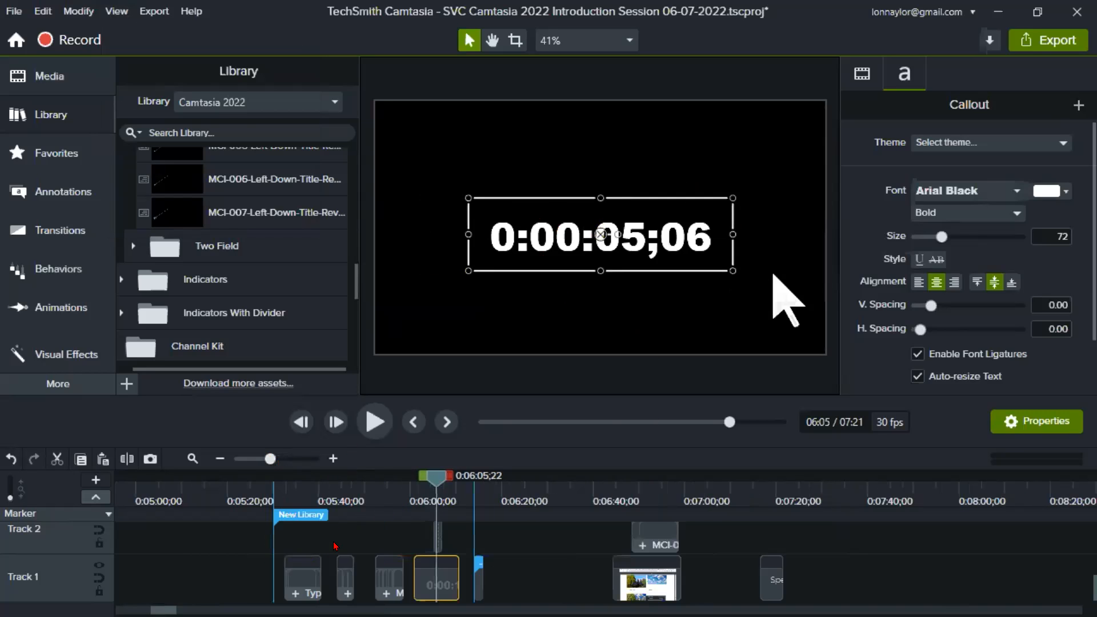
left_click_drag(318, 492, 743, 479)
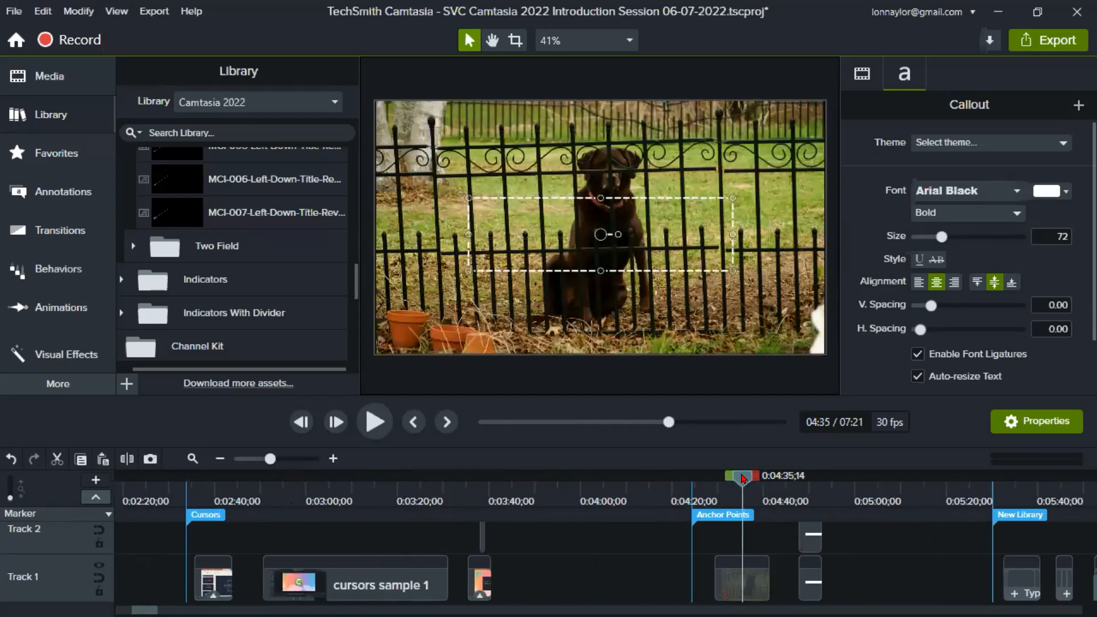
left_click(742, 577)
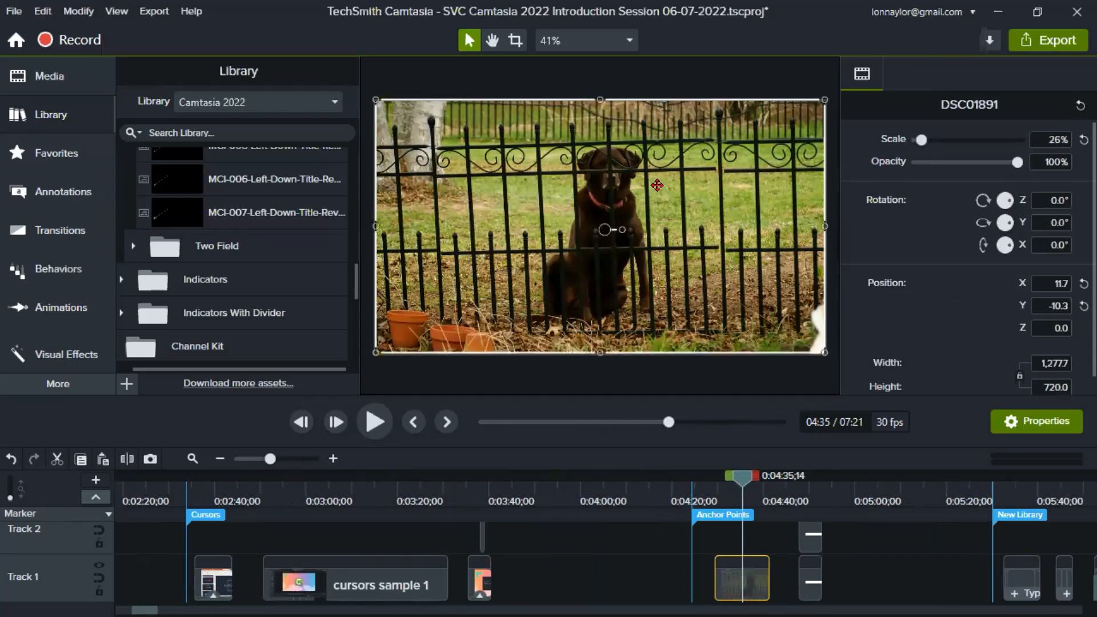
left_click_drag(376, 101, 497, 166)
left_click_drag(572, 287, 534, 253)
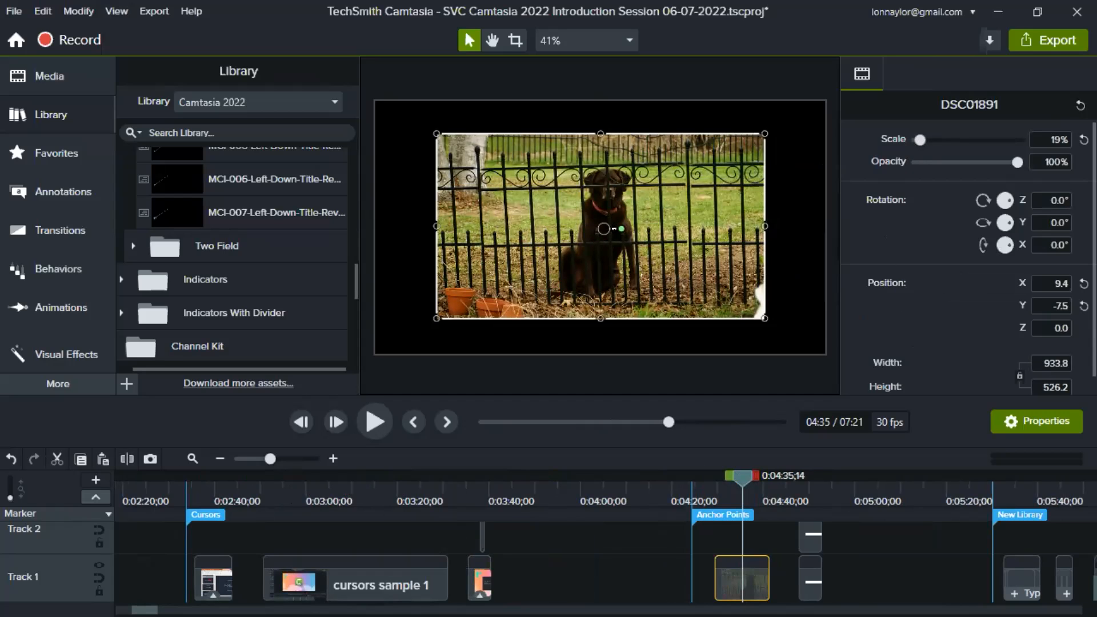
- Move the DSC01891 image up to the canvas's top edge, relocate its anchor point to the lower-left flowerpot, and test rotation, leaving 0°
mouse_move(622, 229)
left_mouse_down()
mouse_move(618, 239)
mouse_move(621, 217)
mouse_move(622, 228)
left_mouse_up()
left_click_drag(599, 255, 599, 232)
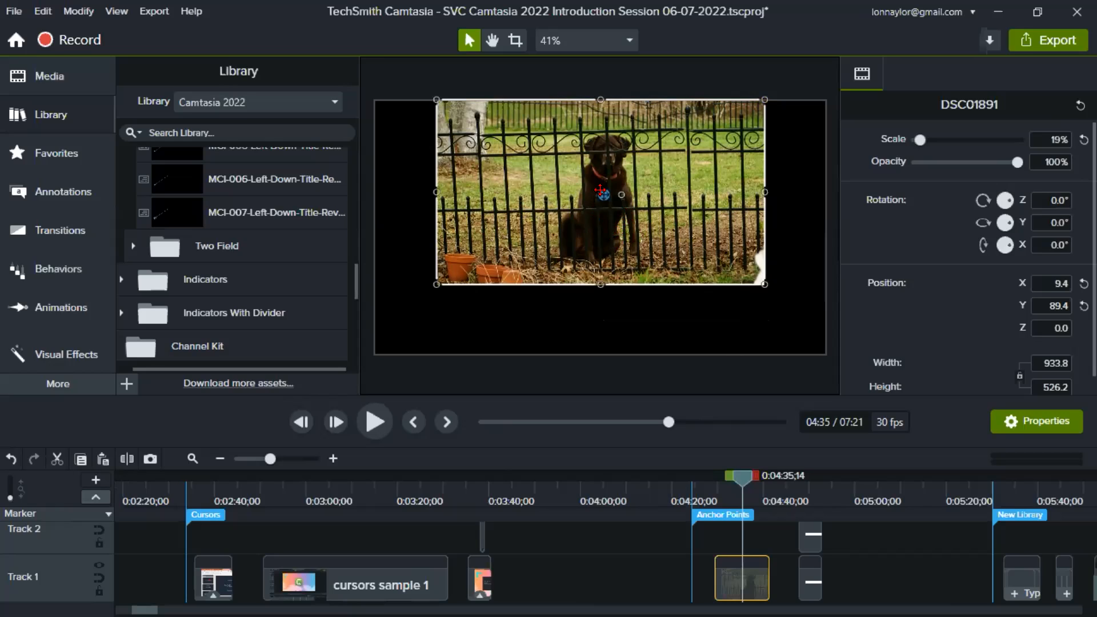
left_click_drag(599, 190, 439, 269)
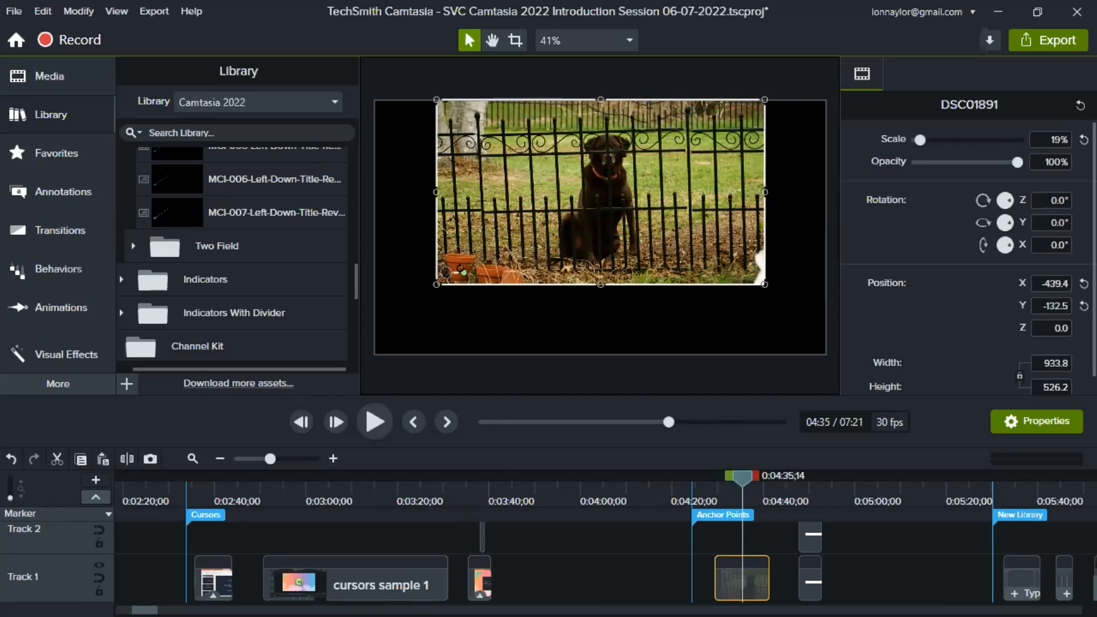
mouse_move(458, 273)
left_mouse_down()
mouse_move(447, 287)
mouse_move(463, 270)
left_mouse_up()
- At 0:04:49;03, enlarge the timeline and inspect the anchor points of the two white rectangle callouts on Tracks 1 and 2
left_click(805, 490)
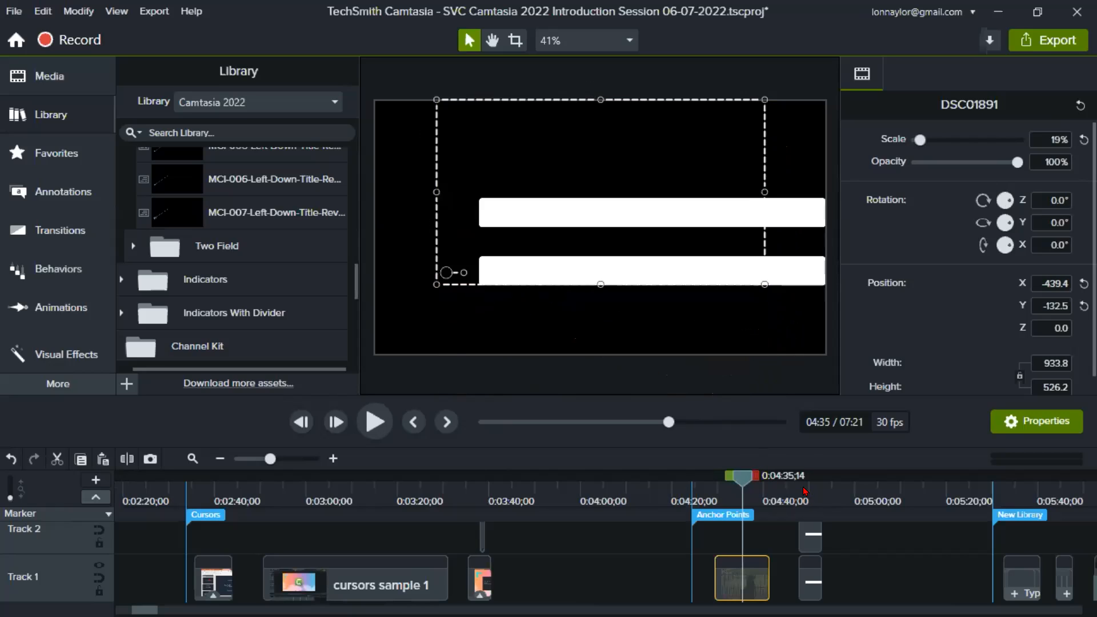
left_click(857, 587)
left_click(811, 574)
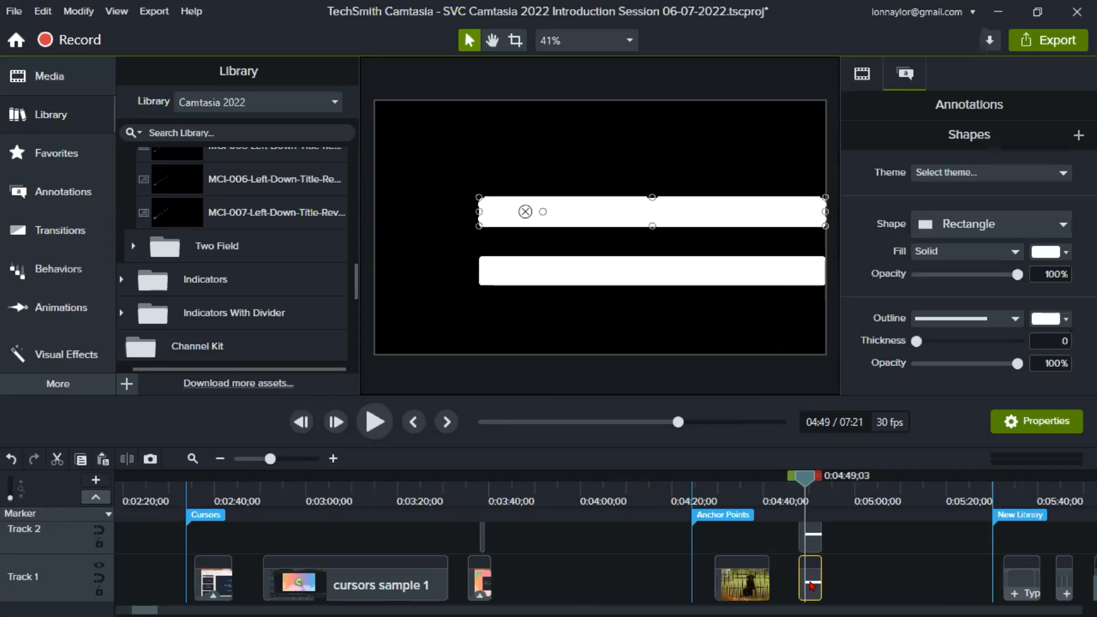
left_click_drag(730, 394, 730, 283)
left_click(808, 528)
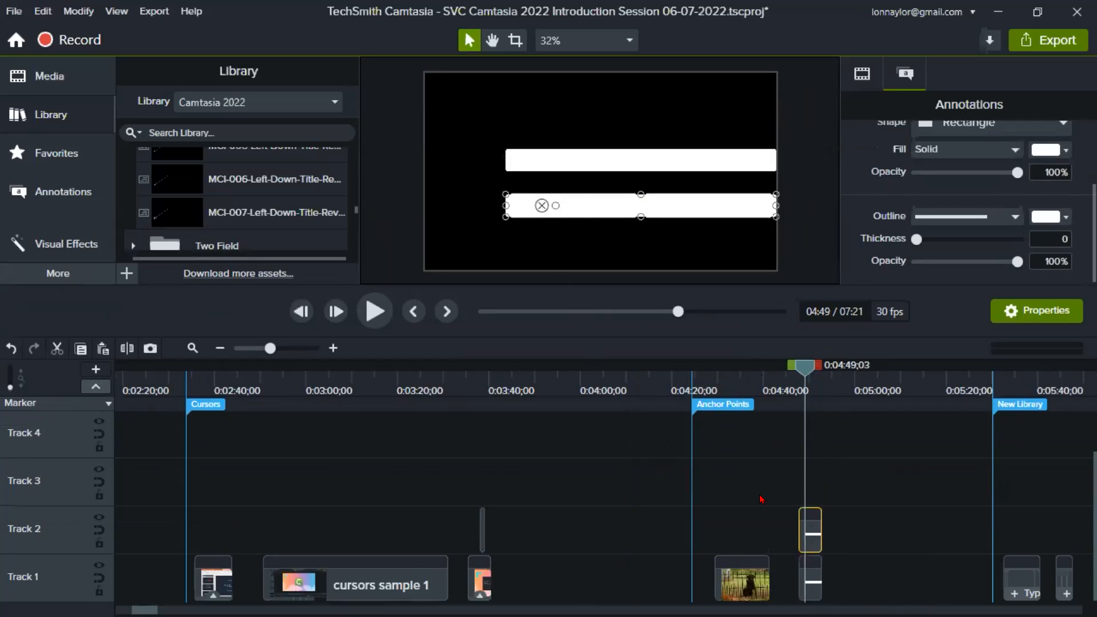
left_click(862, 588)
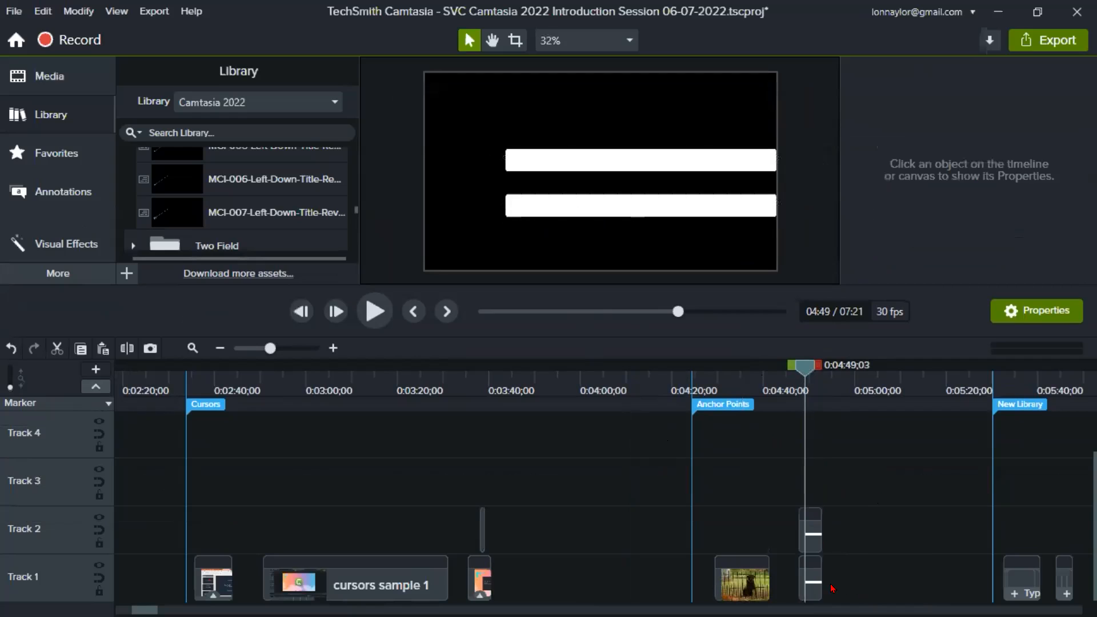
- Group the two white rectangles and move the group's anchor point to its lower-left corner
mouse_move(863, 586)
left_mouse_down()
mouse_move(794, 583)
mouse_move(776, 518)
left_mouse_up()
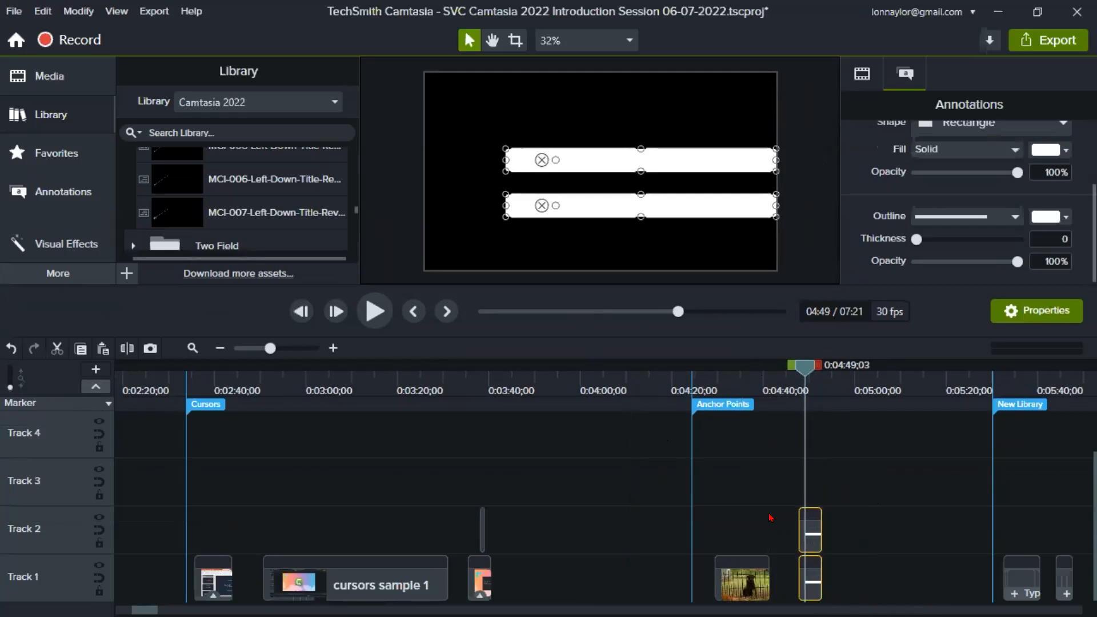
key("ctrl+g")
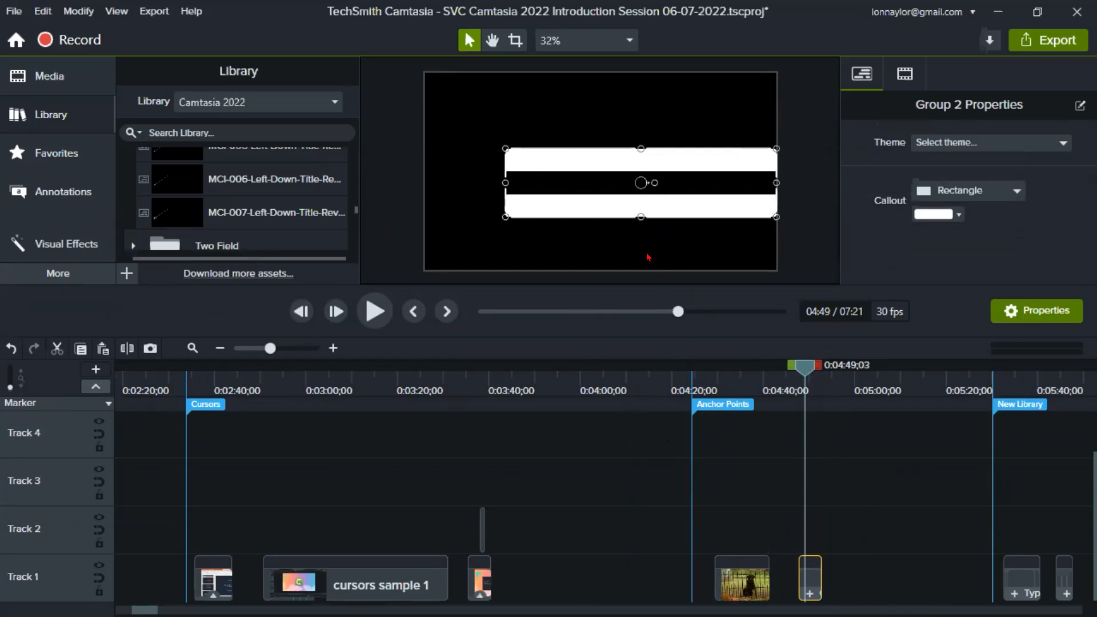
left_click_drag(631, 176, 503, 201)
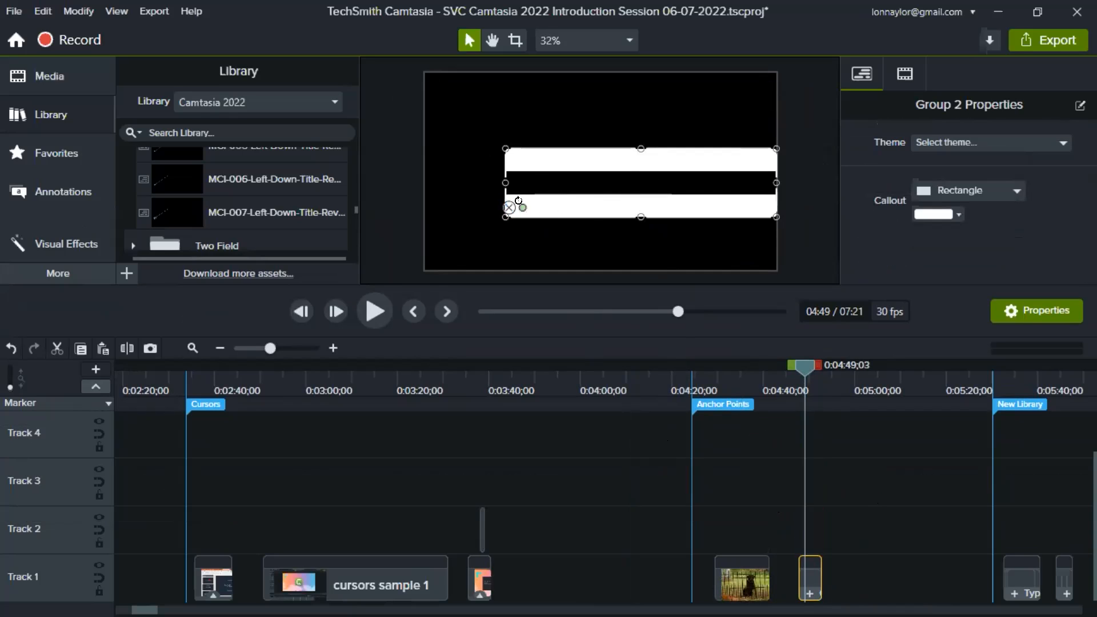
mouse_move(514, 203)
left_mouse_down()
mouse_move(503, 227)
mouse_move(516, 201)
left_mouse_up()
- Show the whole timeline and view the NEW Transitions section at 0:00:06;22, 0:00:12;07 and 0:00:11;20
left_click(639, 372)
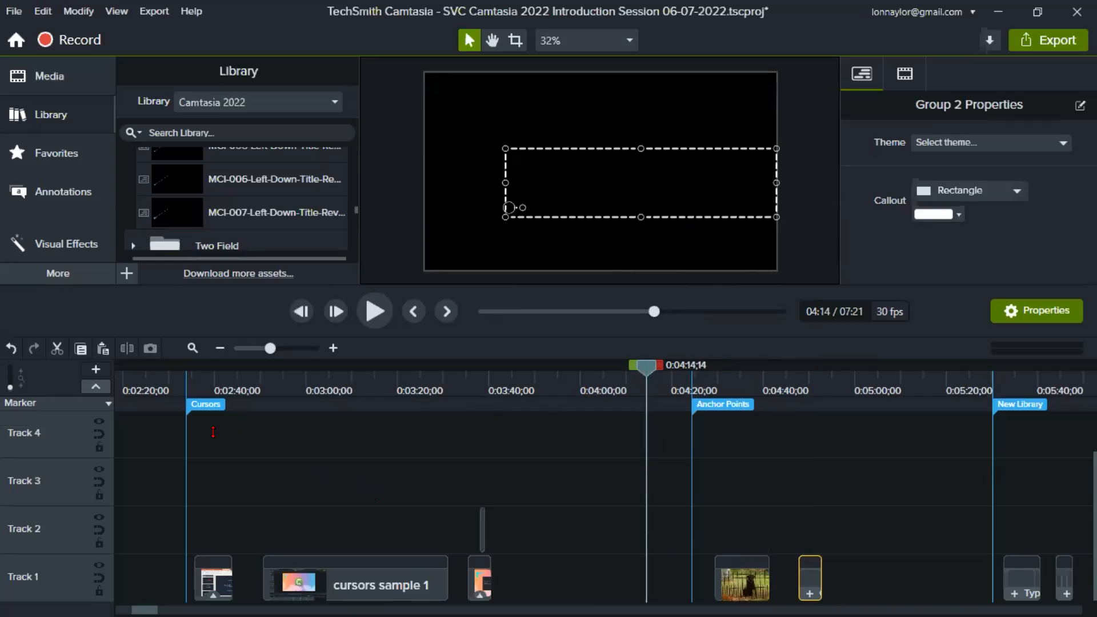
left_click(193, 348)
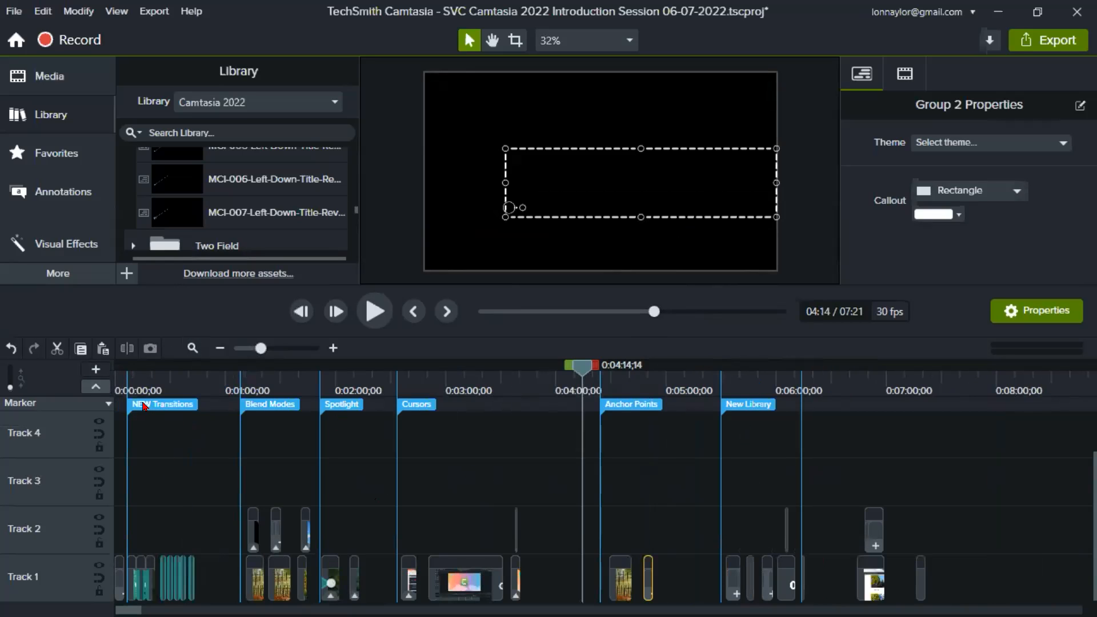
left_click(127, 384)
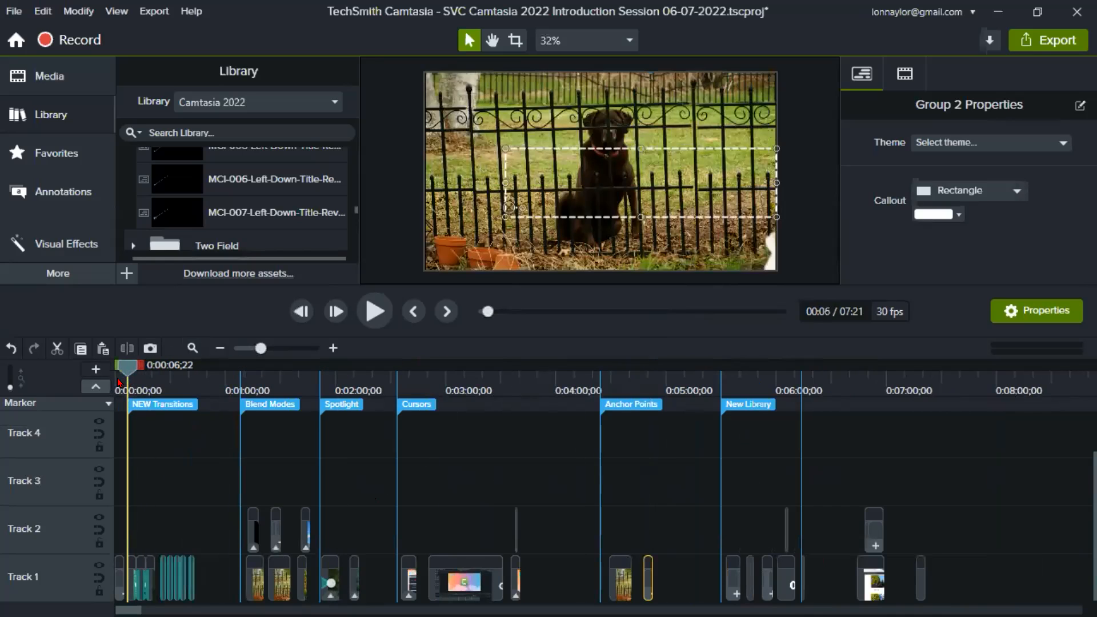
left_click(139, 382)
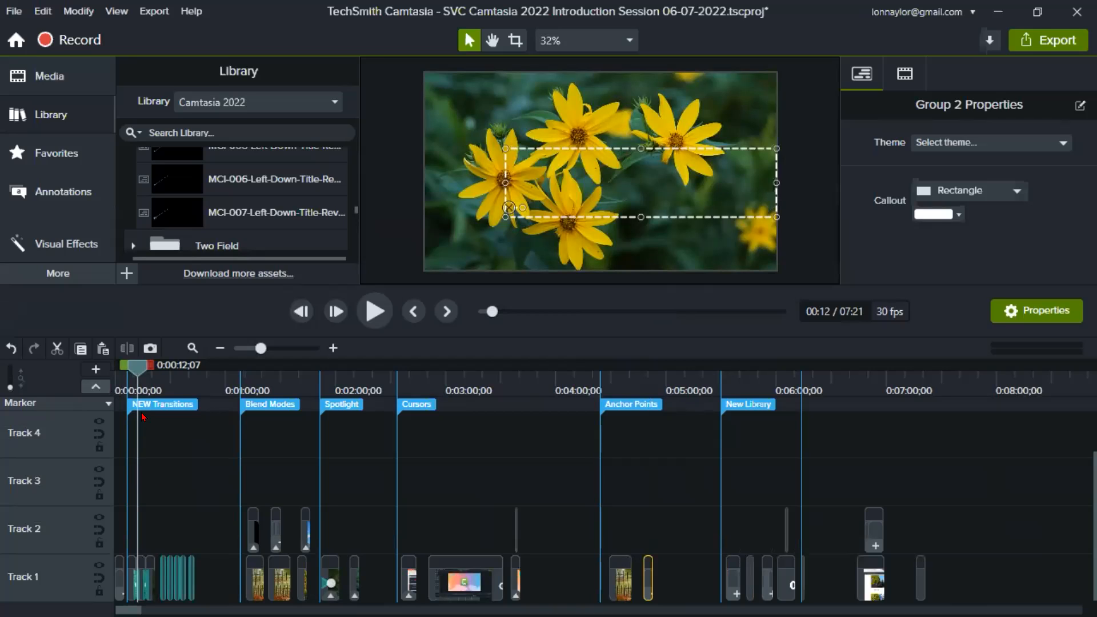
left_click(137, 386)
- Inspect the DSC01891 and DSC02849 image clips and the transition between them, viewing frames 0:00:09;14 and 0:00:13;28
left_click_drag(261, 349, 285, 349)
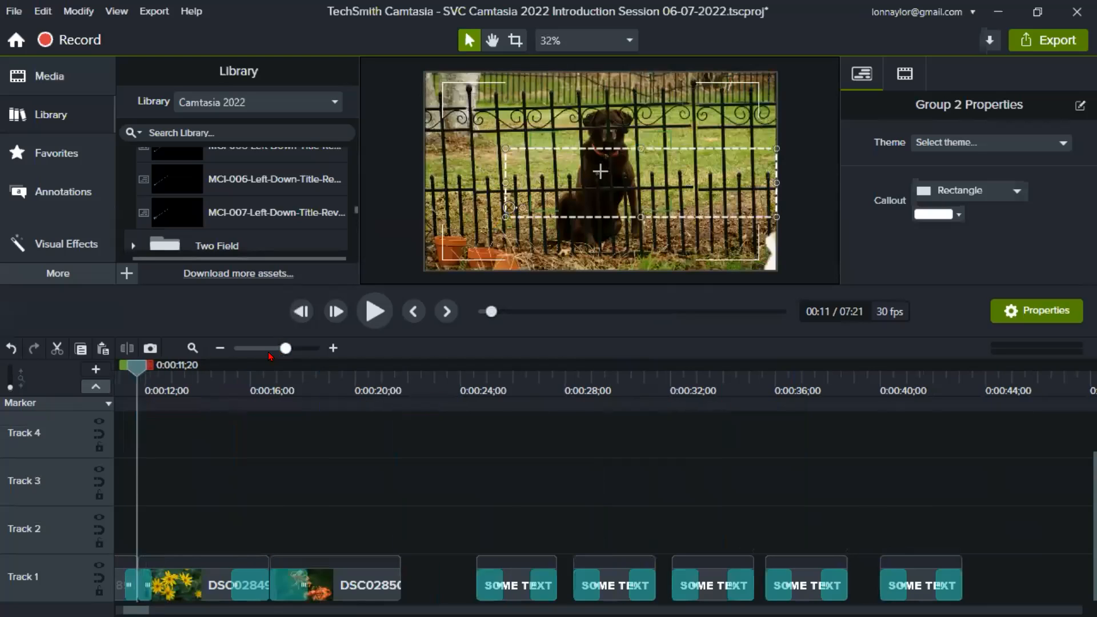
mouse_move(137, 368)
left_mouse_down()
mouse_move(116, 372)
mouse_move(166, 389)
mouse_move(363, 389)
left_mouse_up()
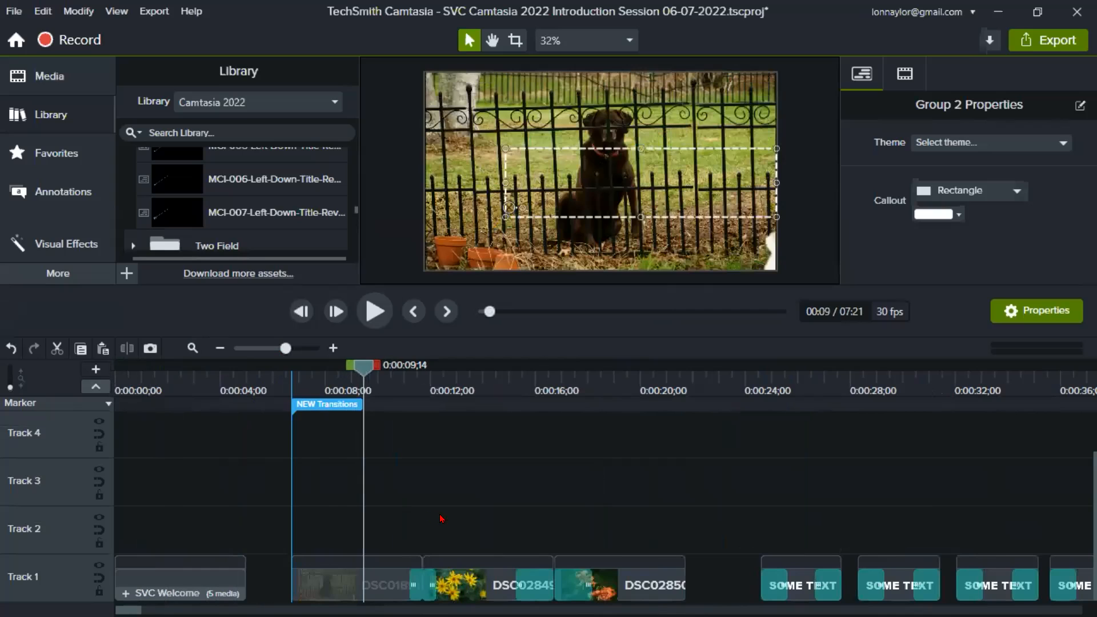
left_click(378, 586)
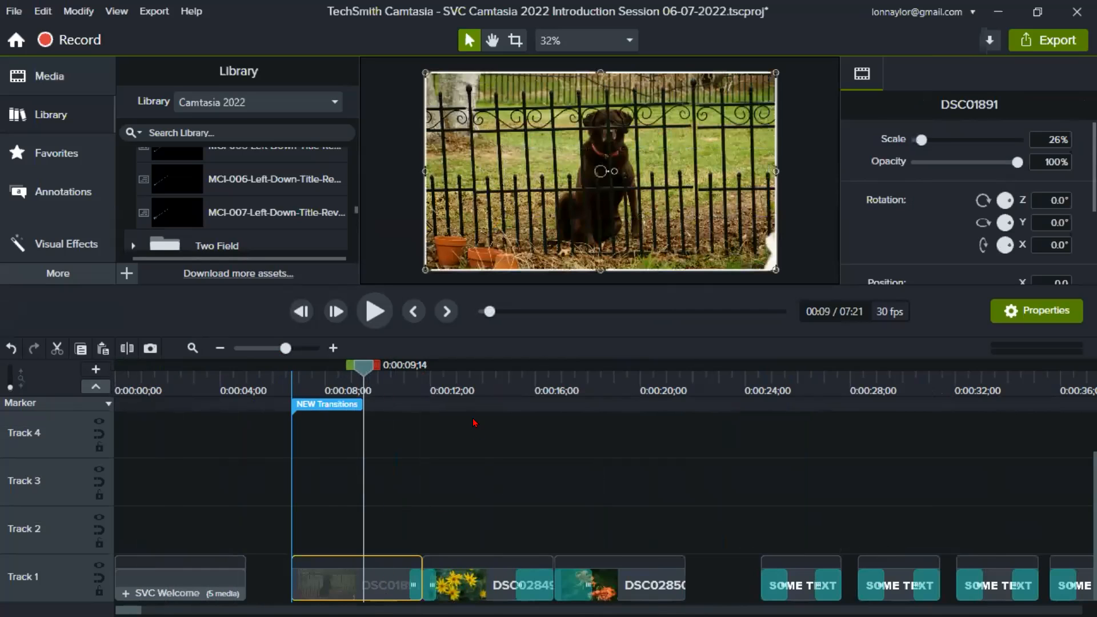
left_click(480, 391)
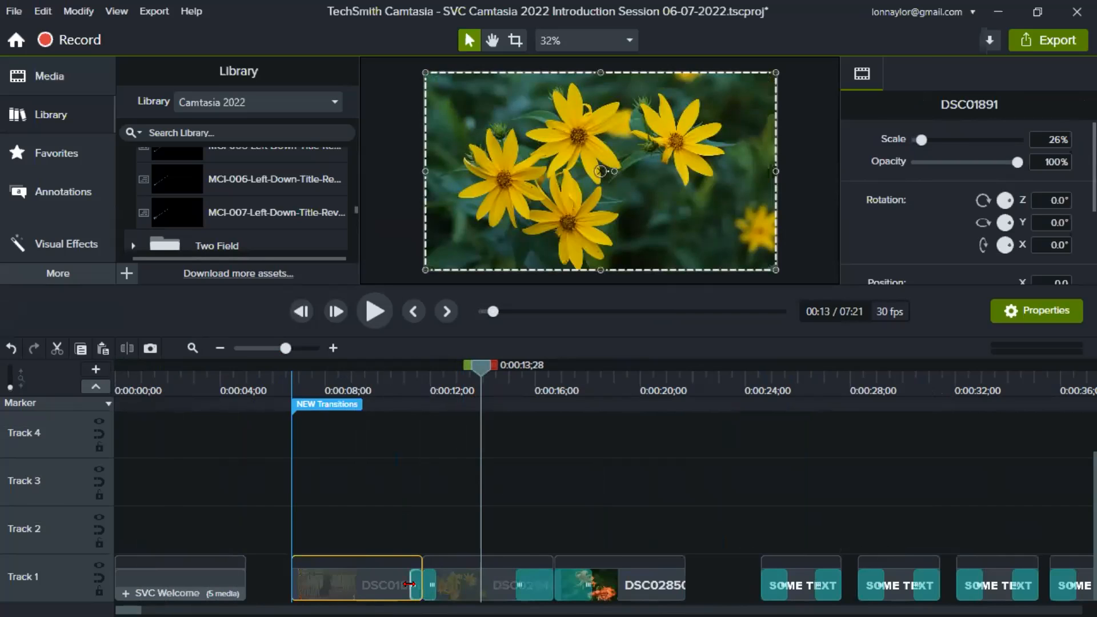
left_click(450, 595)
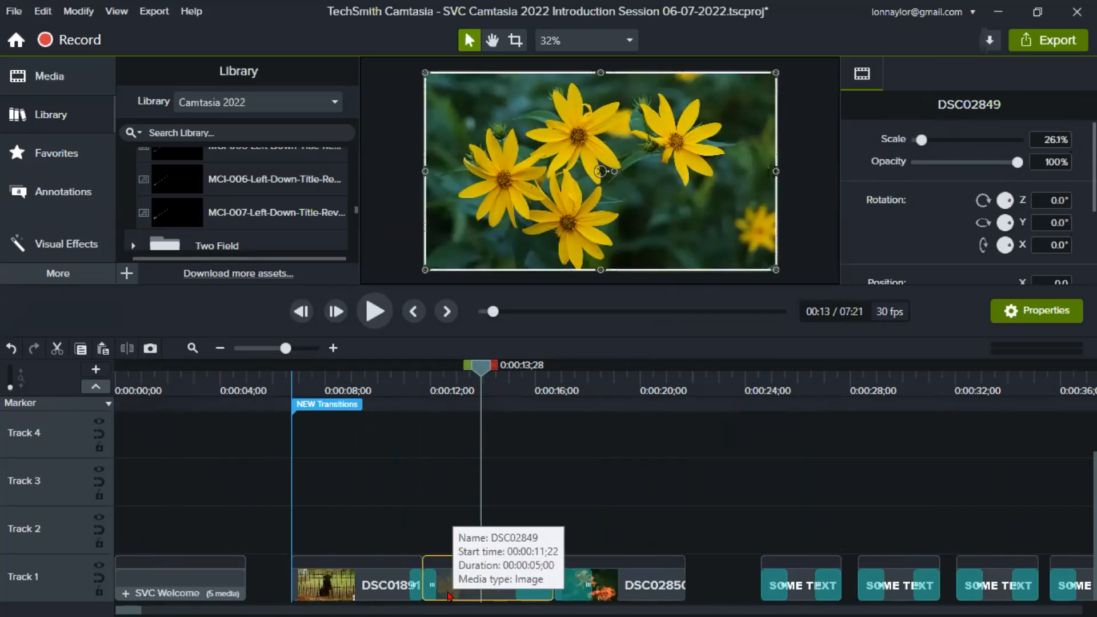
- Play the transition between the DSC01891 and DSC02849 images from 0:00:10;25 to 0:00:13;07
left_click(402, 383)
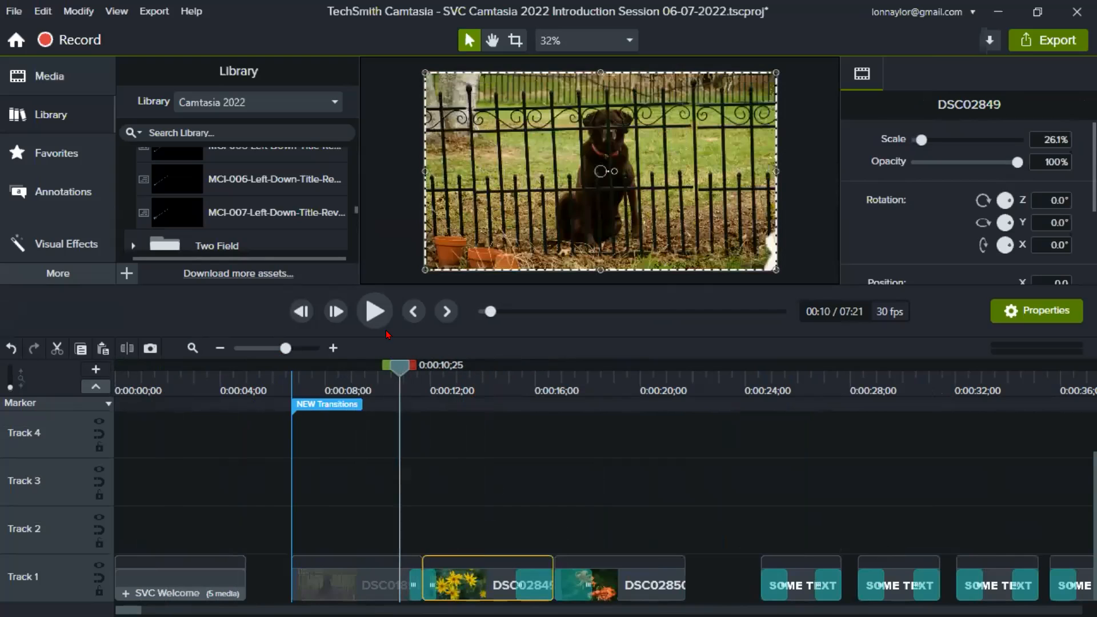
left_click(374, 311)
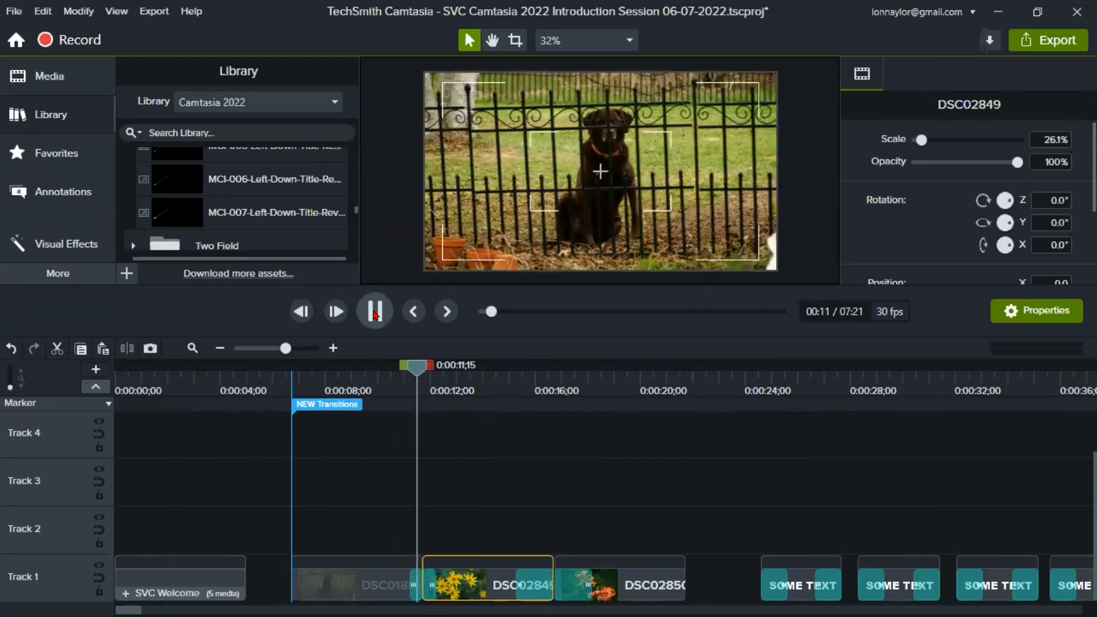
left_click(375, 312)
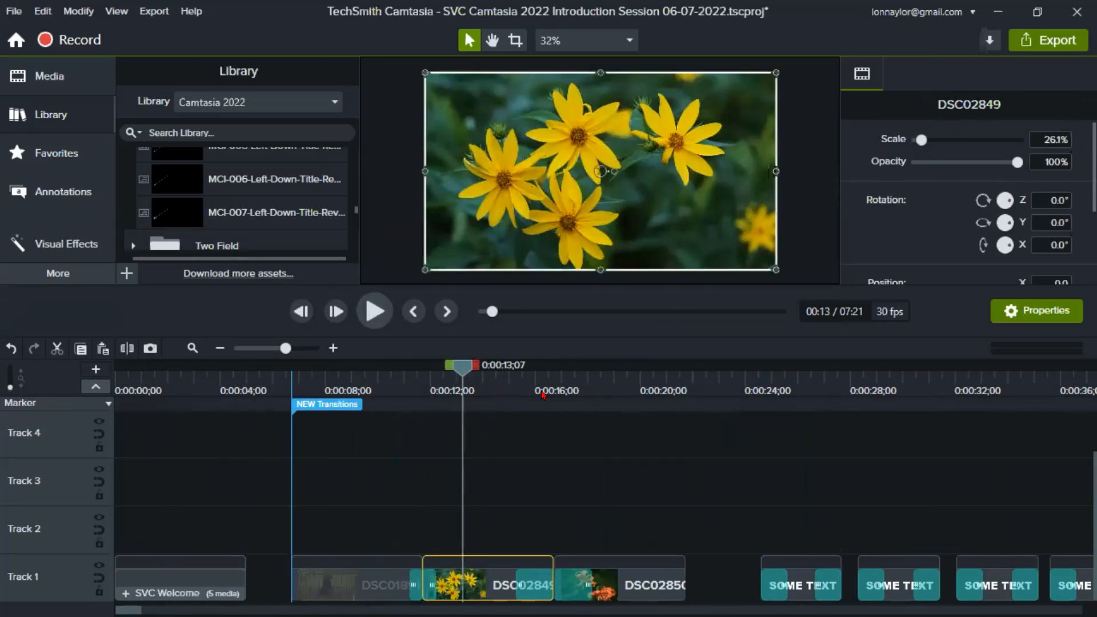
- Show the available transitions, view the list of transition types, and deselect the DSC02849 image
left_click(65, 278)
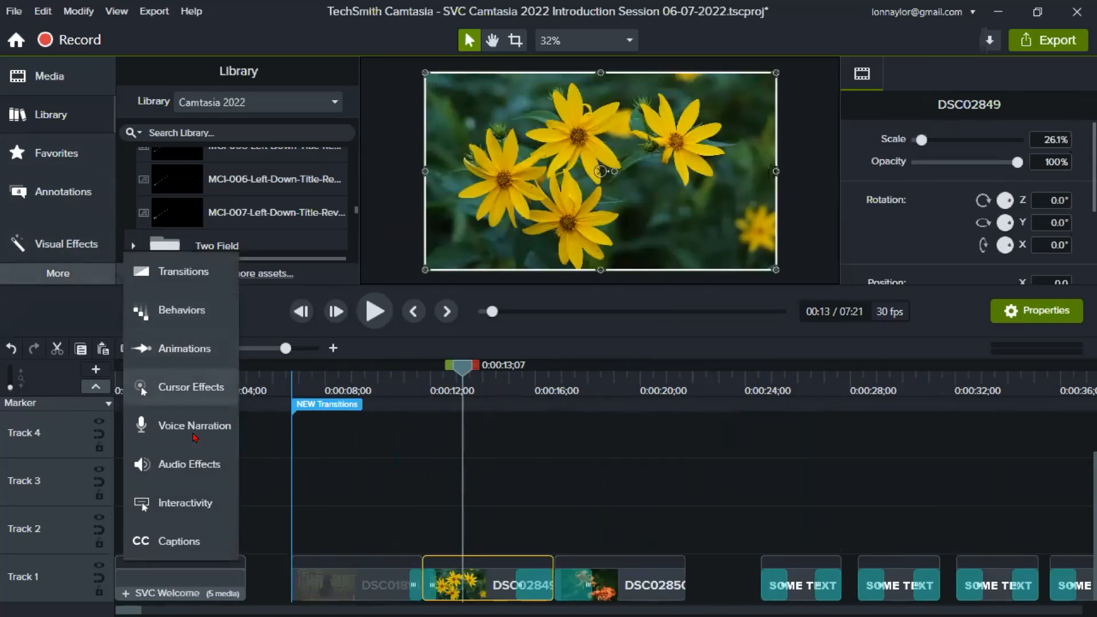
left_click(167, 280)
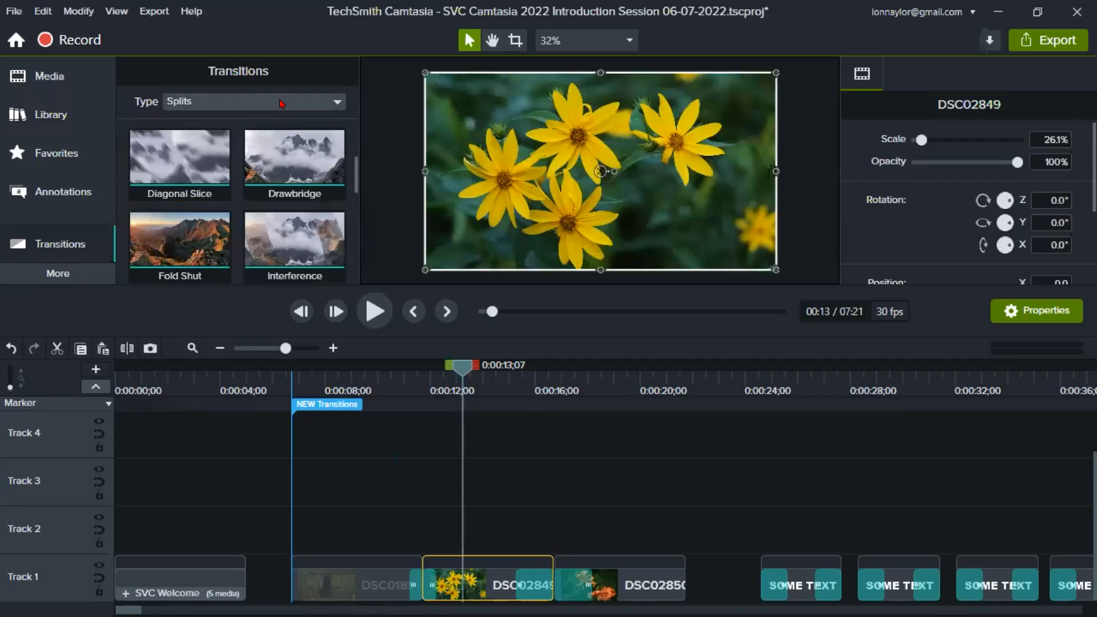
left_click(252, 106)
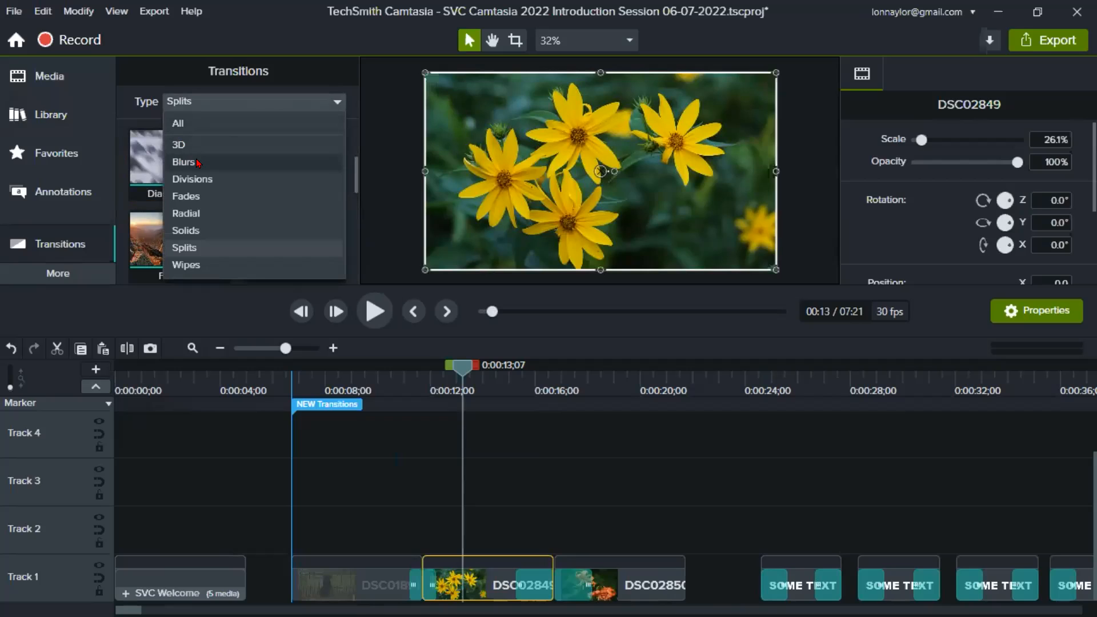
left_click(1051, 586)
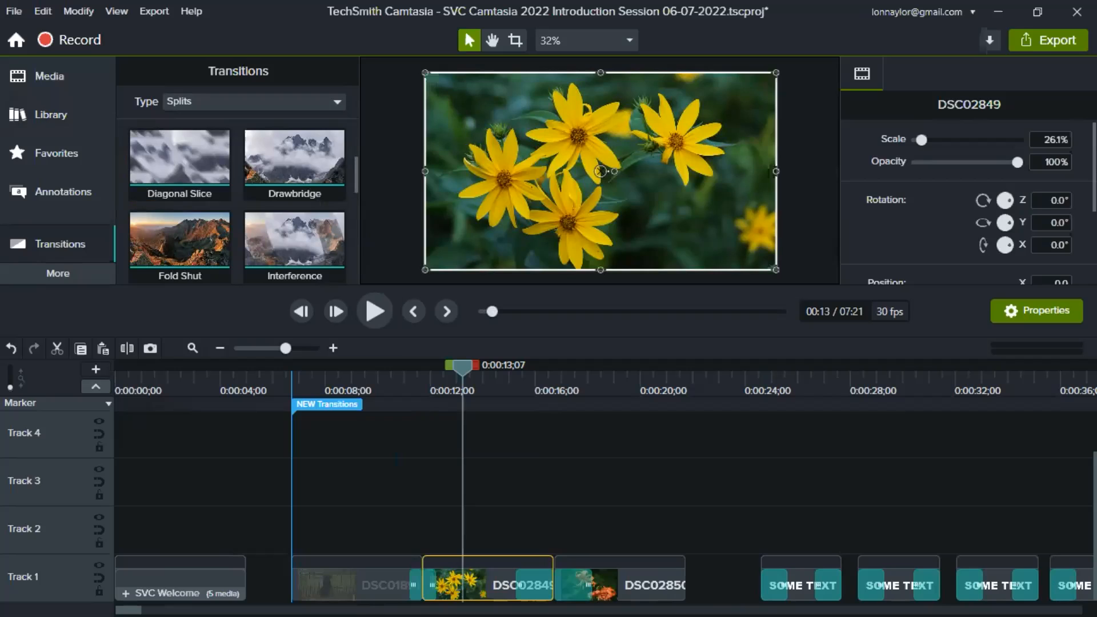
left_click(387, 526)
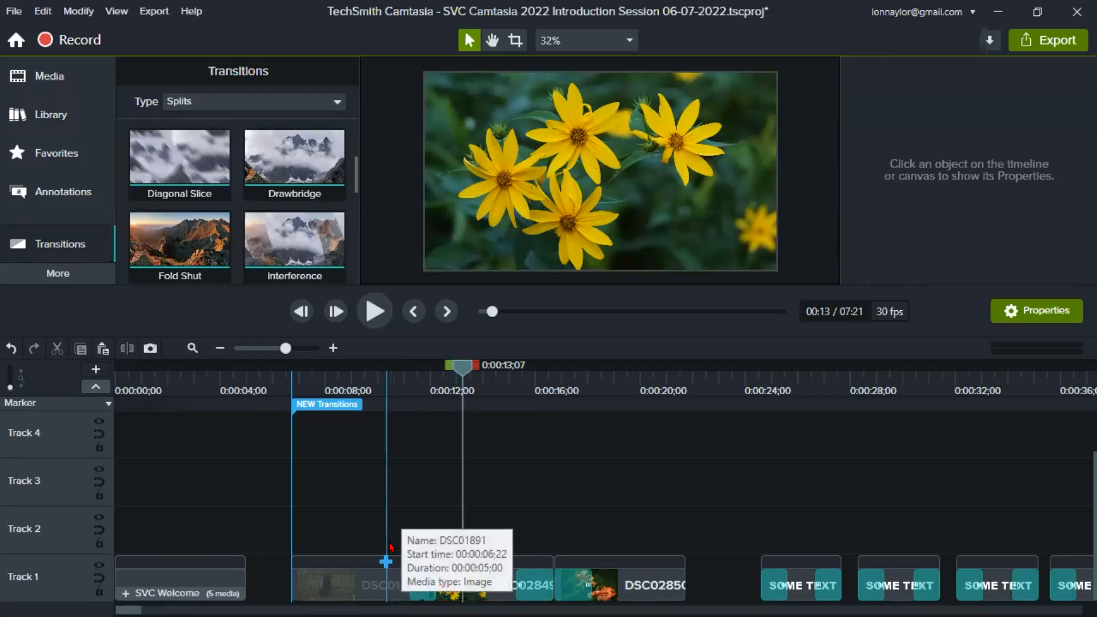
- Scrub past the image clips, view the first SOME TEXT clip at 0:00:26;07, and place the playhead at its start, 0:00:24;18
left_click(384, 392)
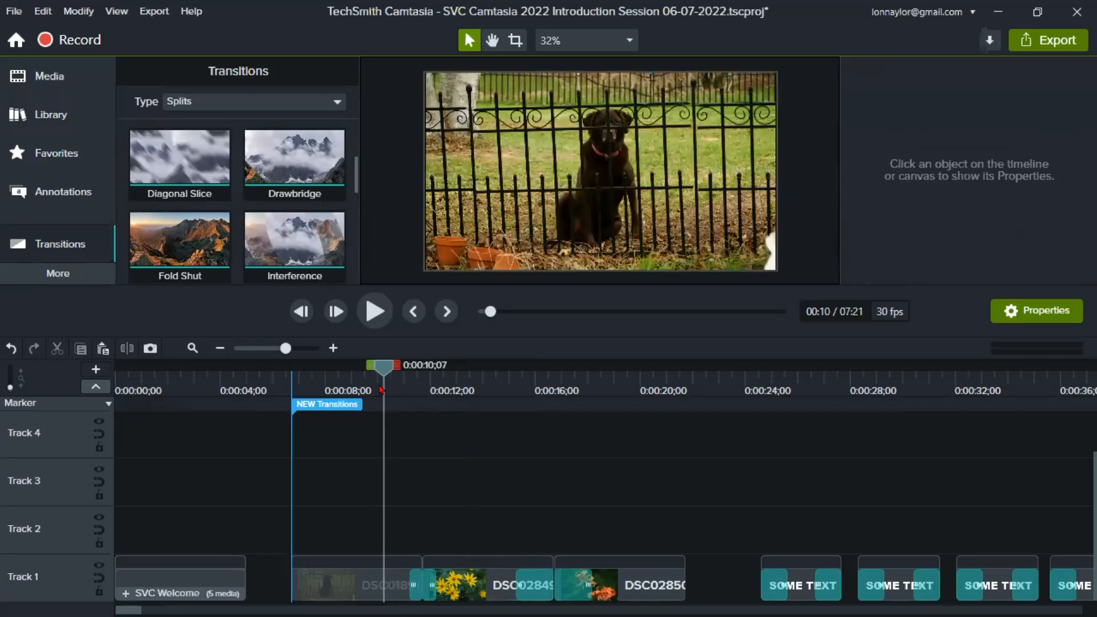
left_click(491, 392)
left_click_drag(491, 392, 764, 390)
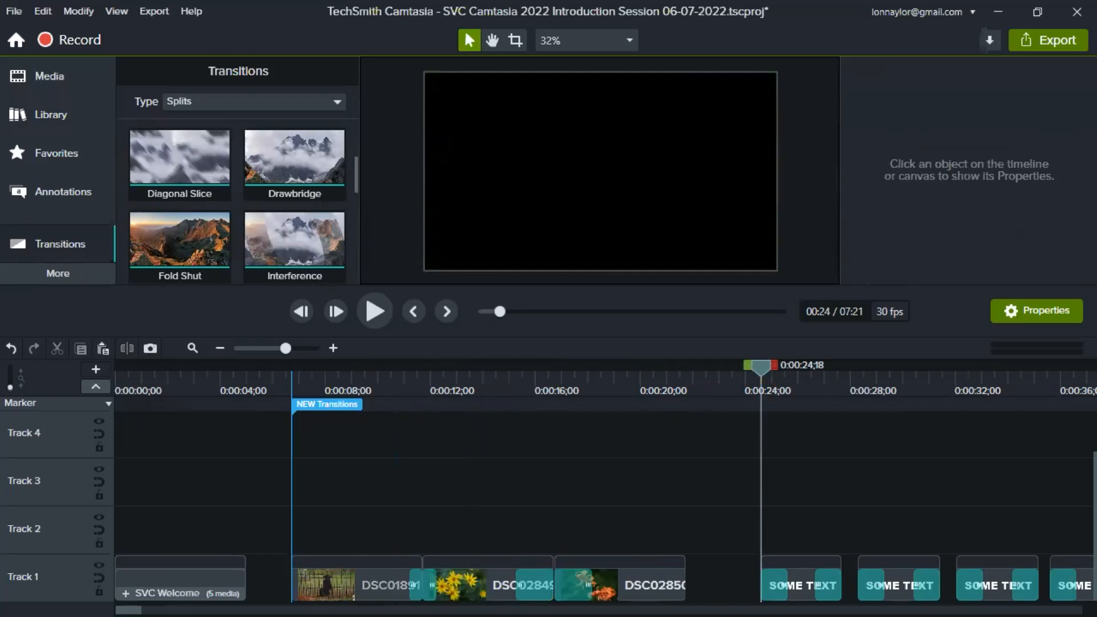
scroll(606, 481, "right", 10)
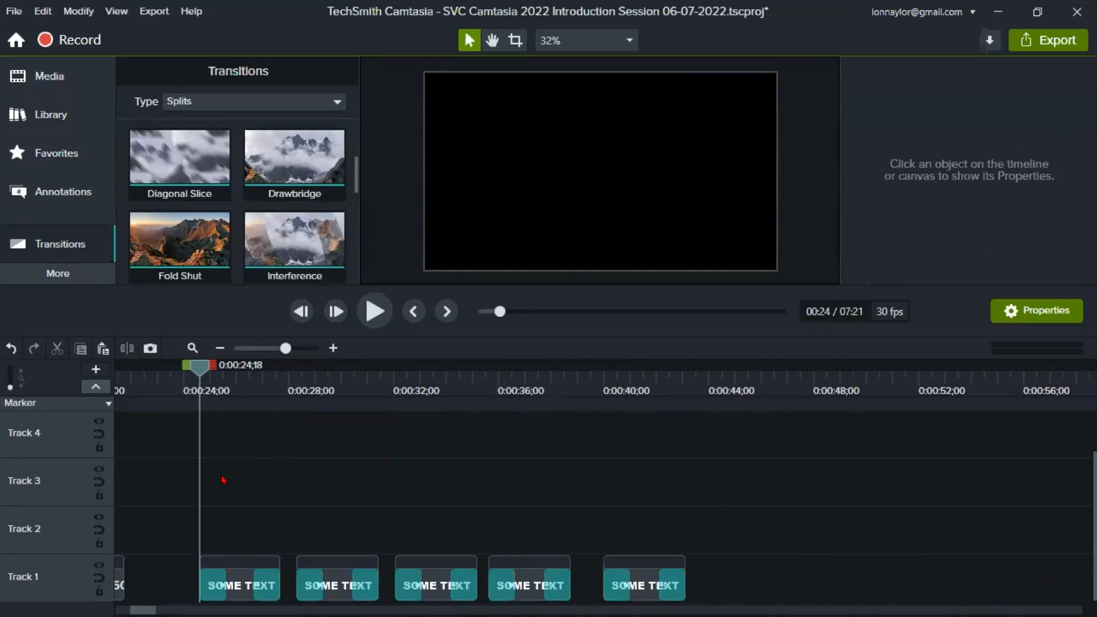
left_click(241, 385)
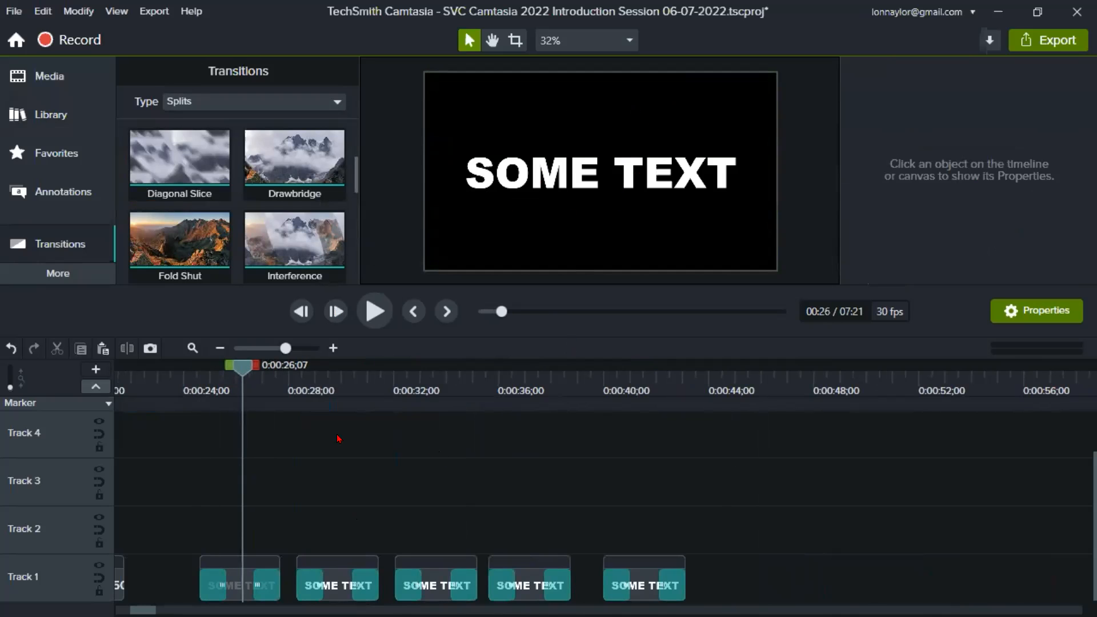
left_click(187, 387)
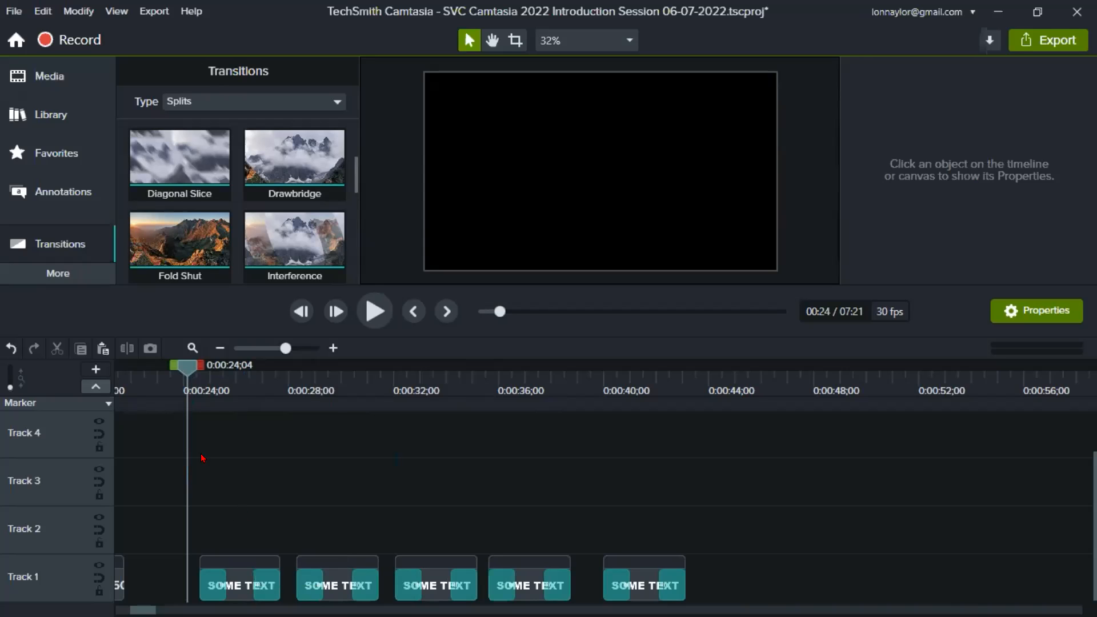
left_click_drag(186, 369, 200, 369)
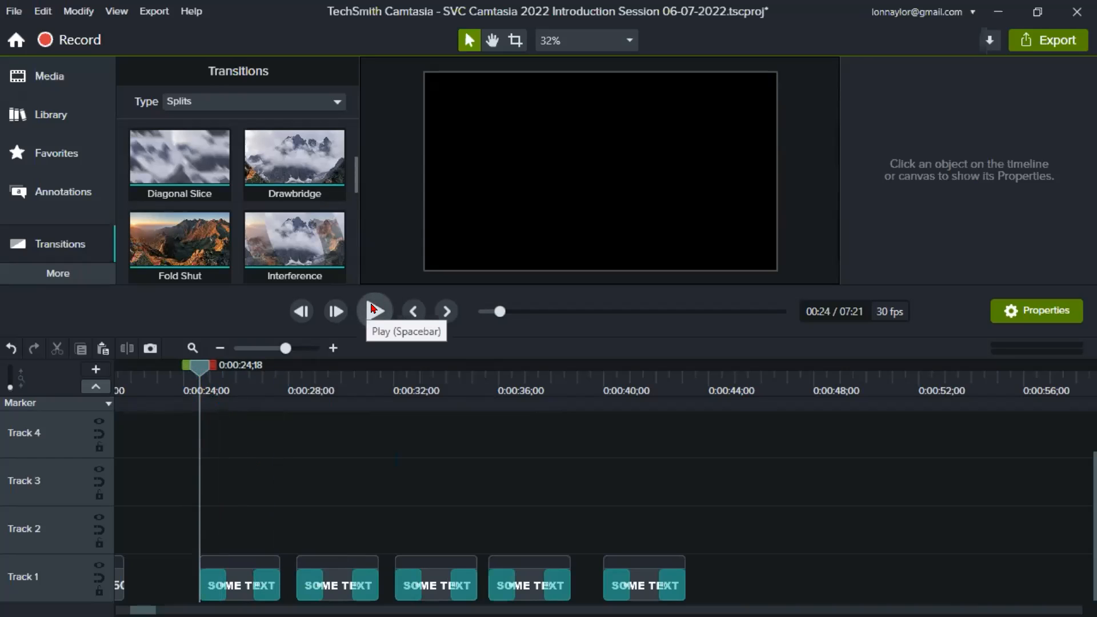
- Enlarge the canvas area and play the first two SOME TEXT clips from 0:00:24;18 to 0:00:29;09
left_click_drag(403, 286, 403, 405)
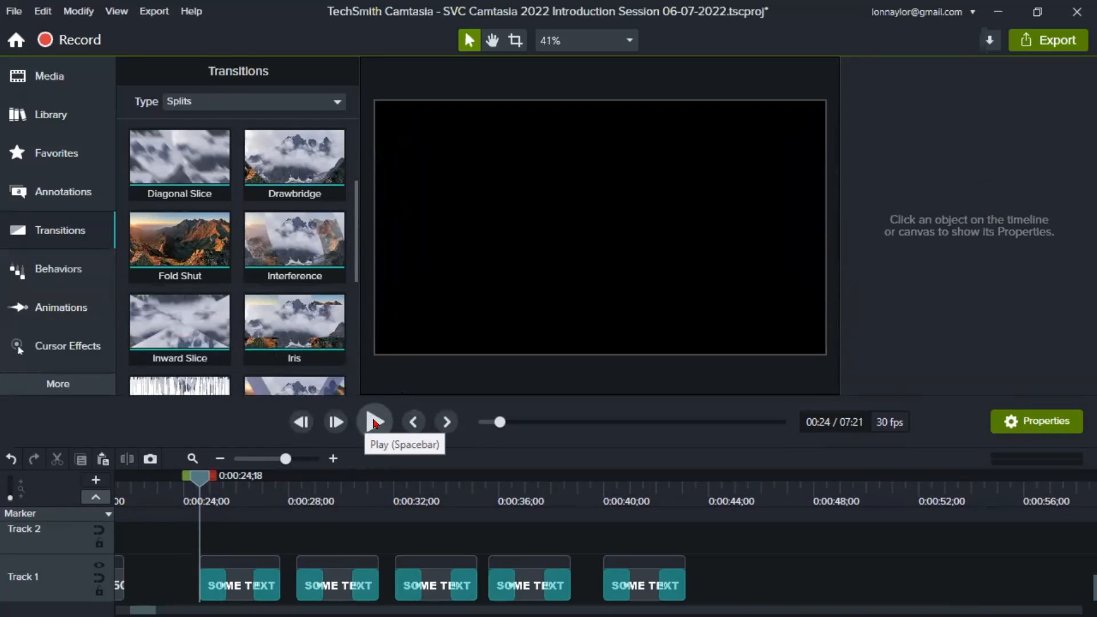
left_click(372, 423)
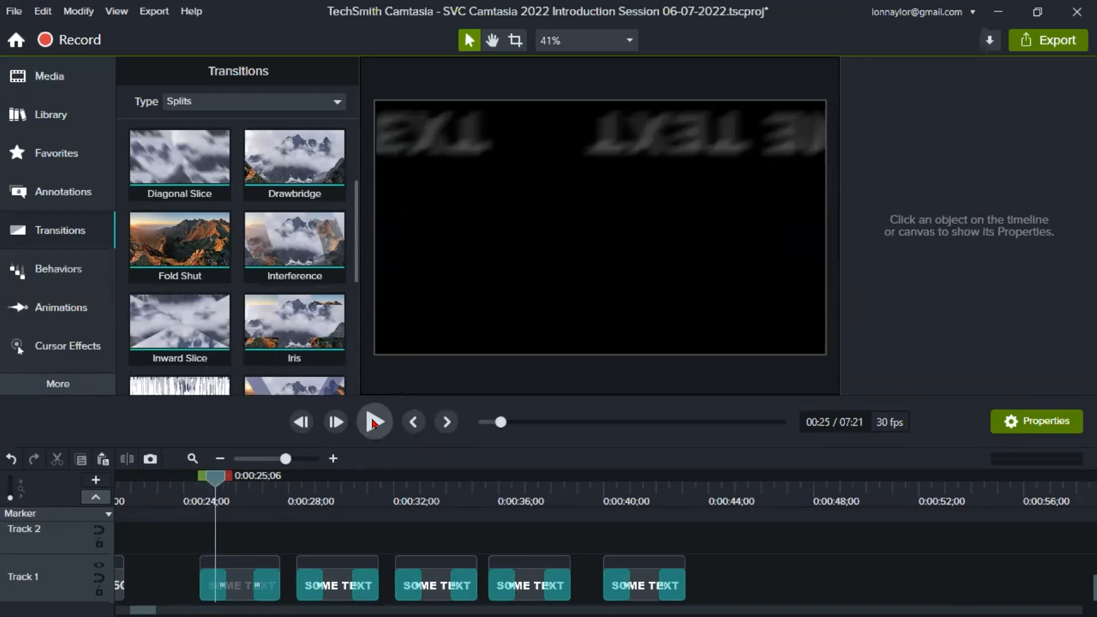
key("comma")
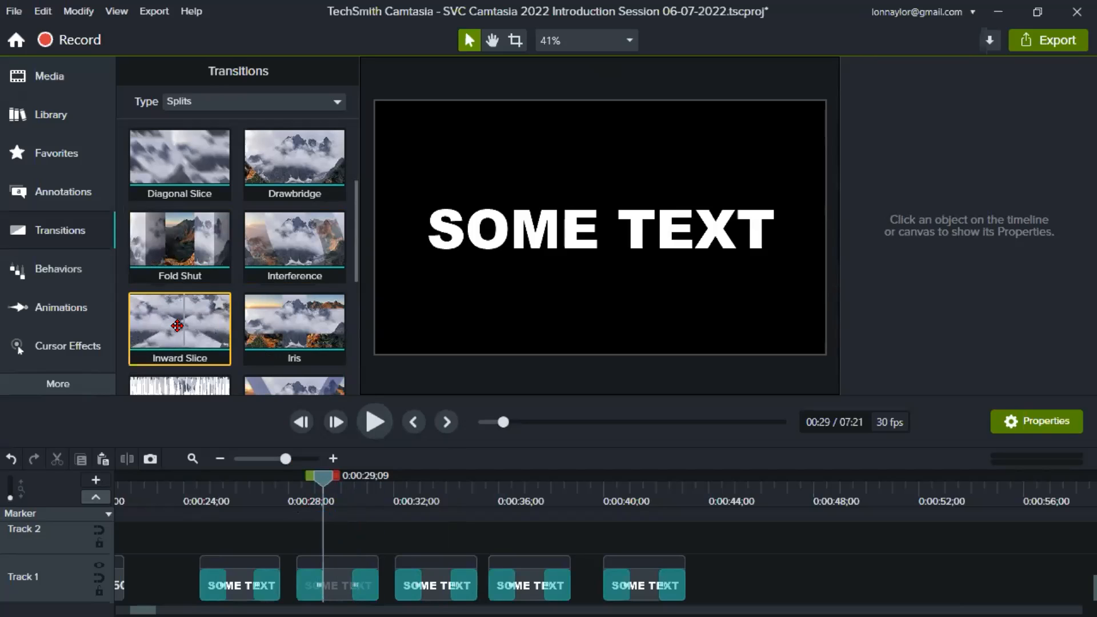
- Select the second SOME TEXT clip and play the third clip's Swirl Spin transition from 0:00:32;02 to 0:00:34;05
left_click(334, 589)
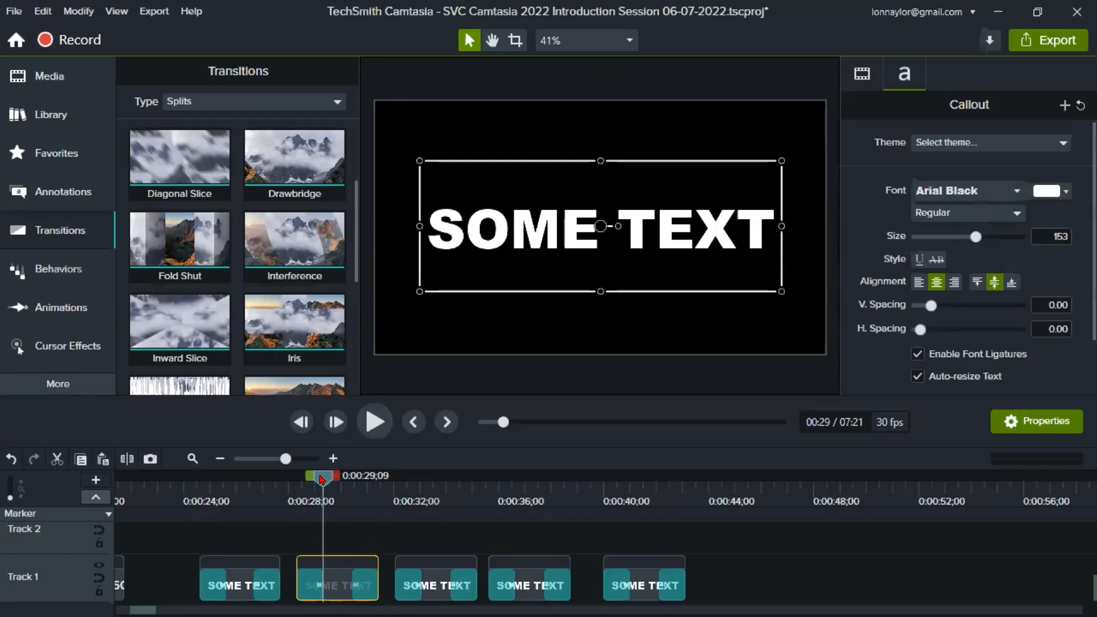
left_click_drag(323, 479, 395, 486)
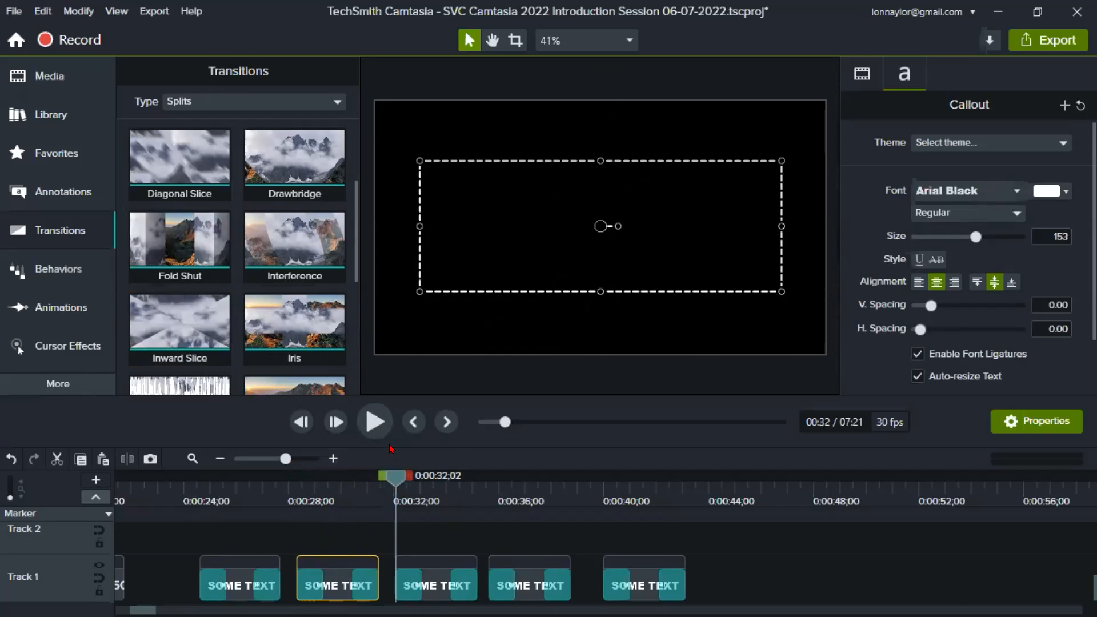
left_click(376, 423)
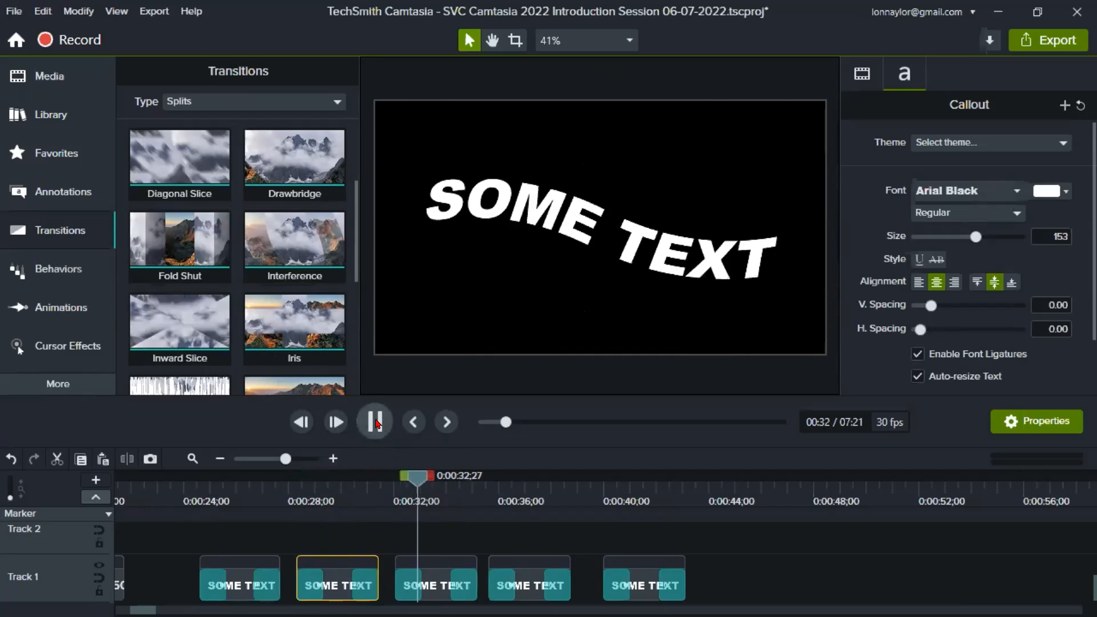
left_click(376, 423)
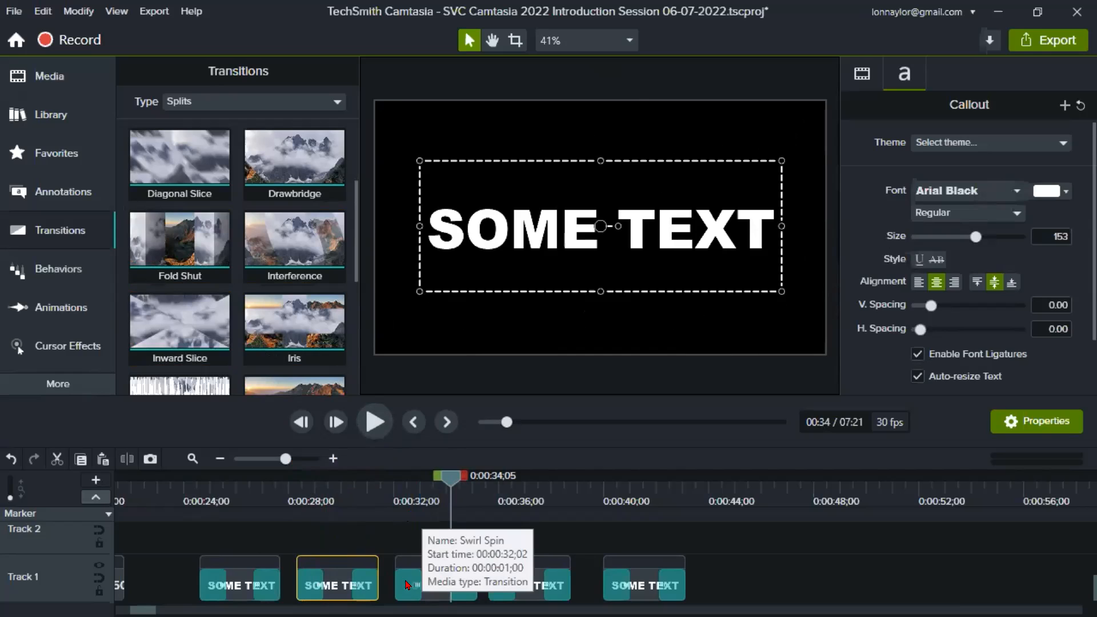
- Move the third SOME TEXT clip on Track 1 up against the fourth, and play from 0:00:35;18 to 0:00:40;18
left_click_drag(439, 571, 451, 571)
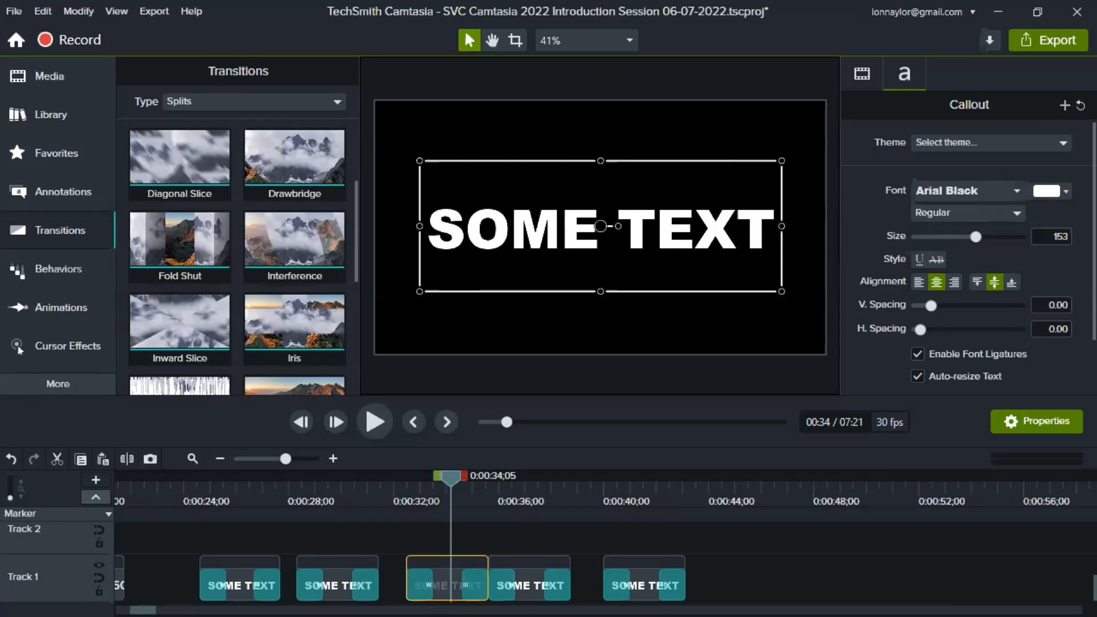
left_click(490, 487)
left_click_drag(491, 490, 515, 489)
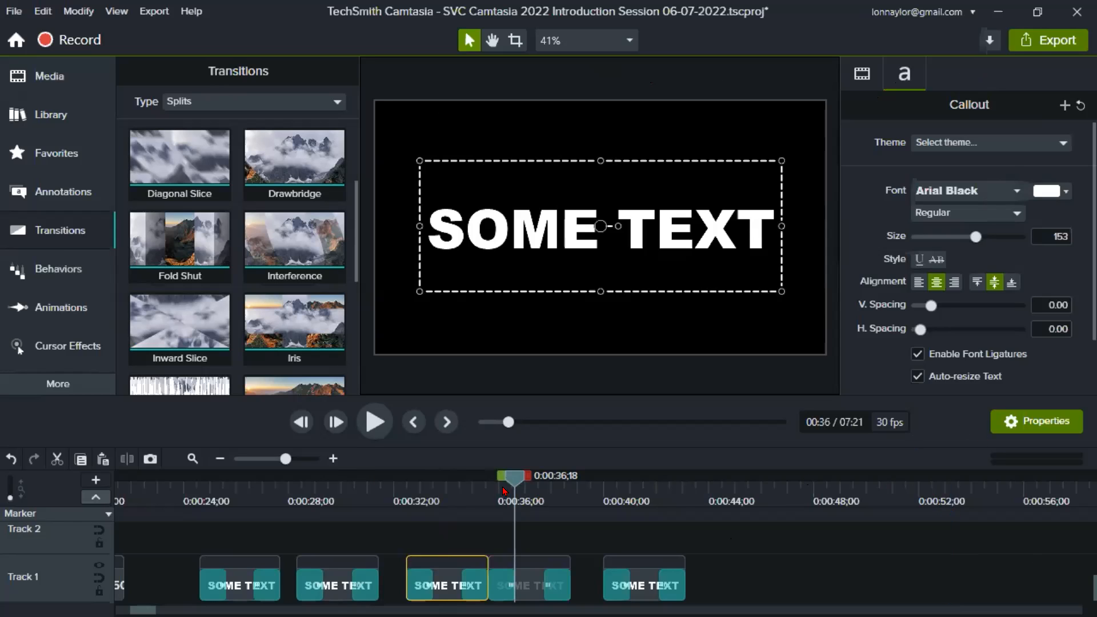
left_click(530, 479)
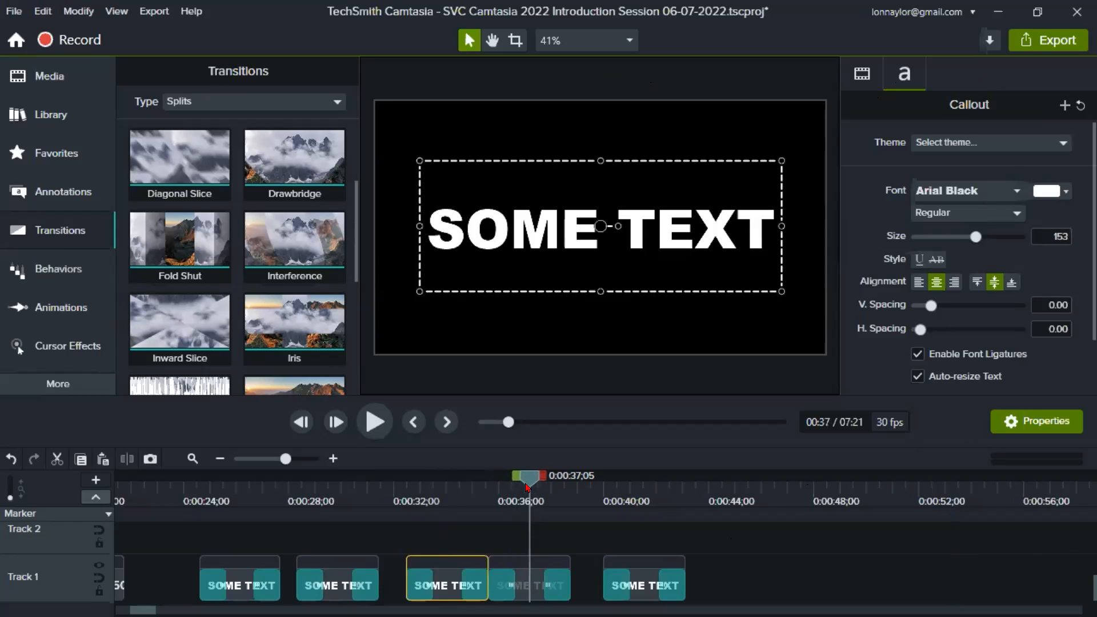
left_click_drag(499, 480, 498, 491)
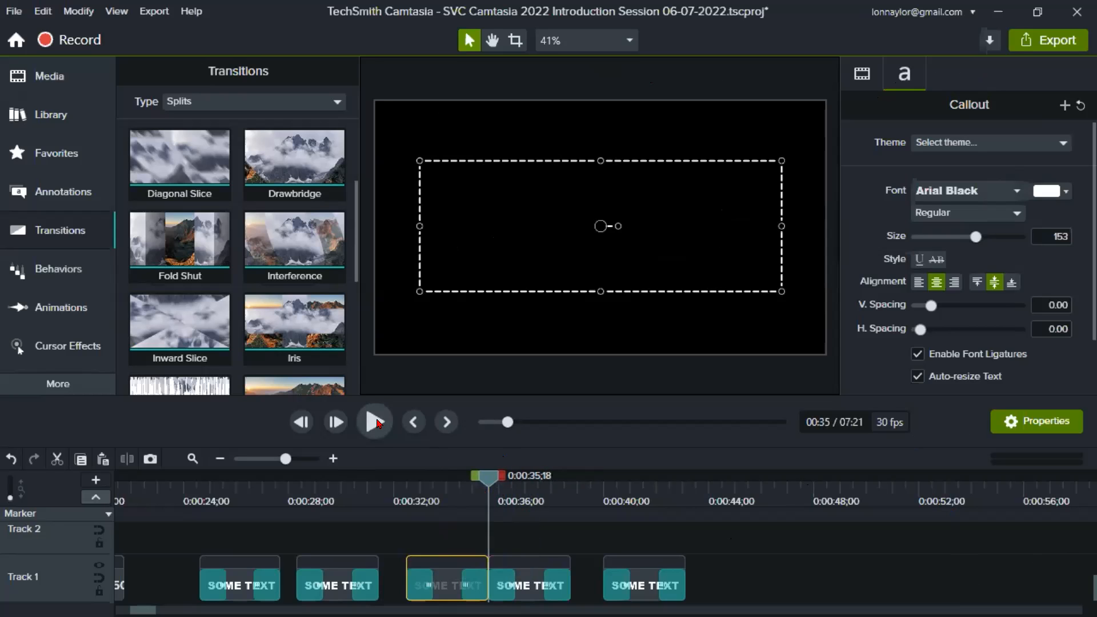
left_click(376, 423)
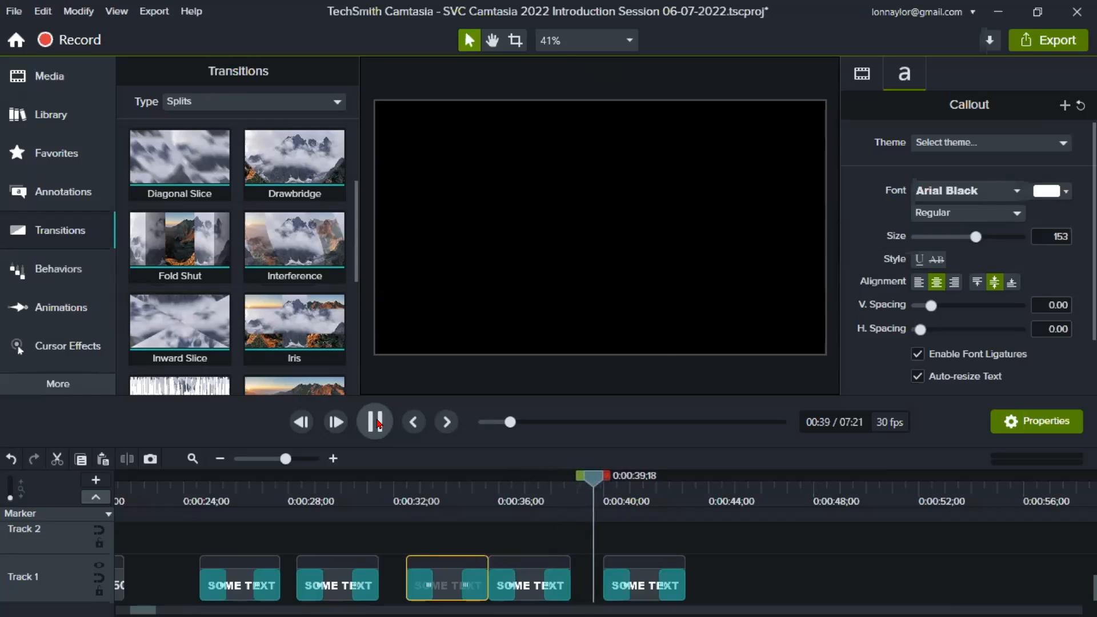
left_click(390, 420)
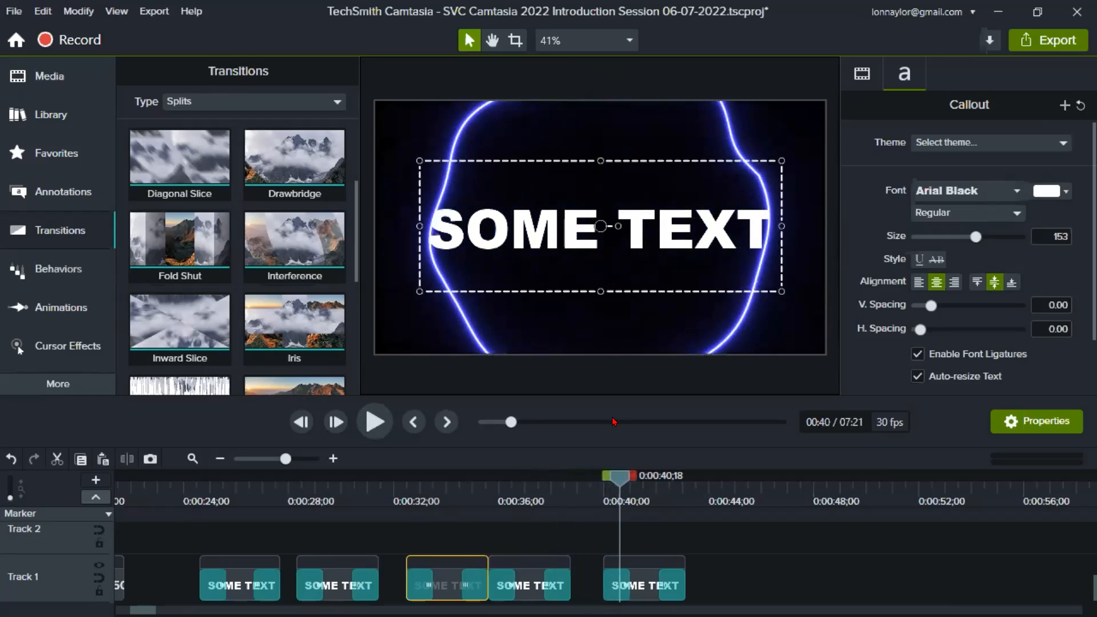
- Enlarge the timeline around the last SOME TEXT clip and step through its opening transition frame by frame from 0:00:40;00 to 0:00:40;07
left_click_drag(610, 473, 594, 473)
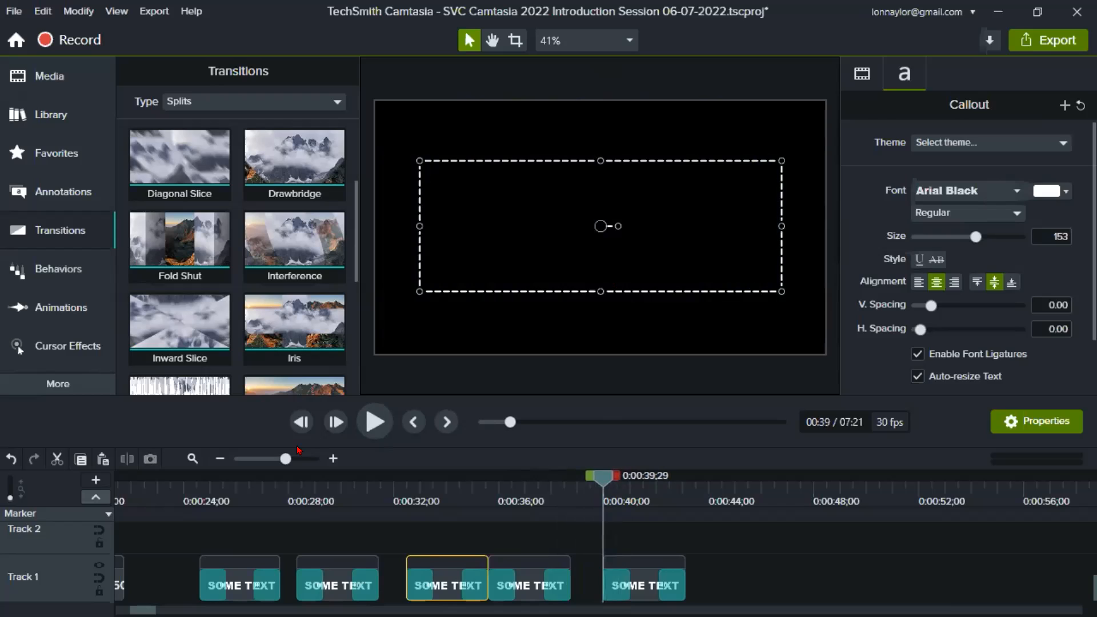
left_click(306, 459)
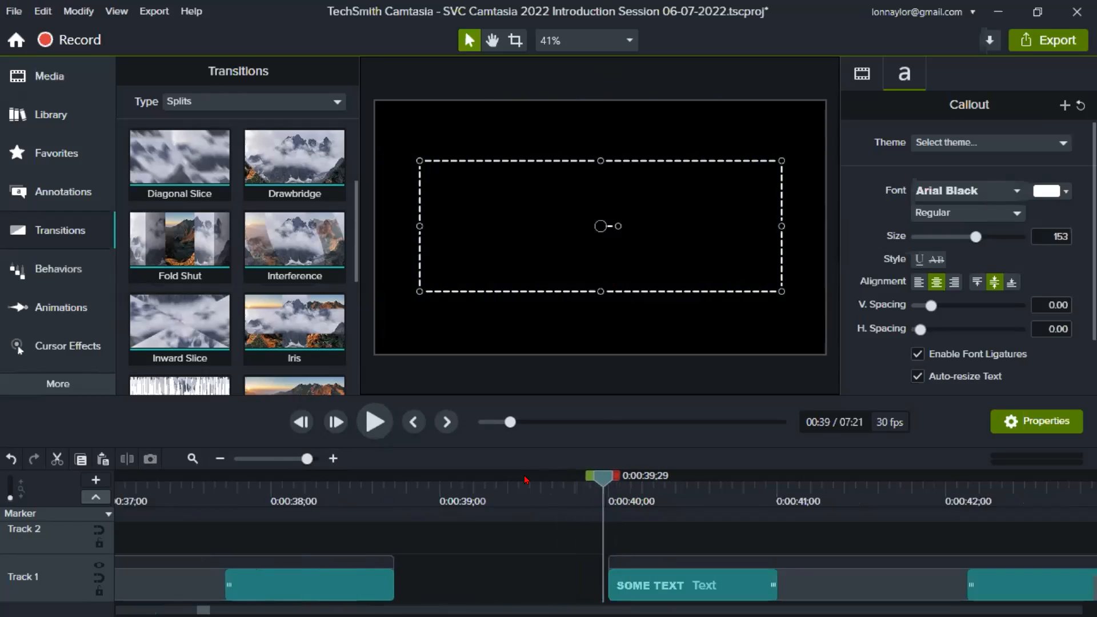
left_click_drag(603, 477, 609, 477)
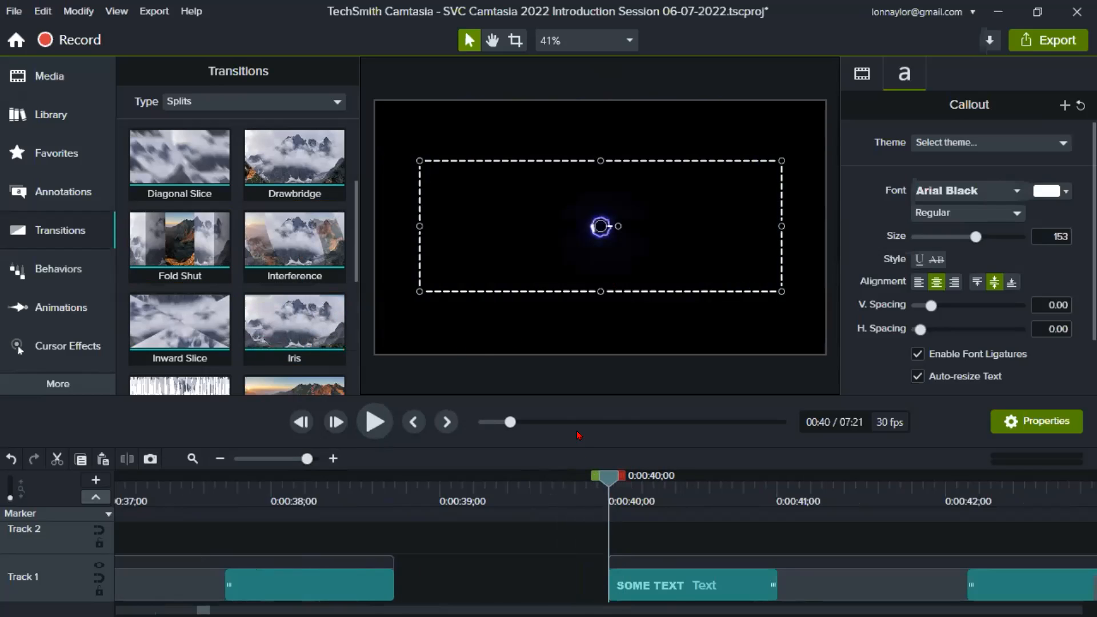
key("period")
key("period")
key("period")
key("period")
key("period")
key("period")
key("period")
key("period")
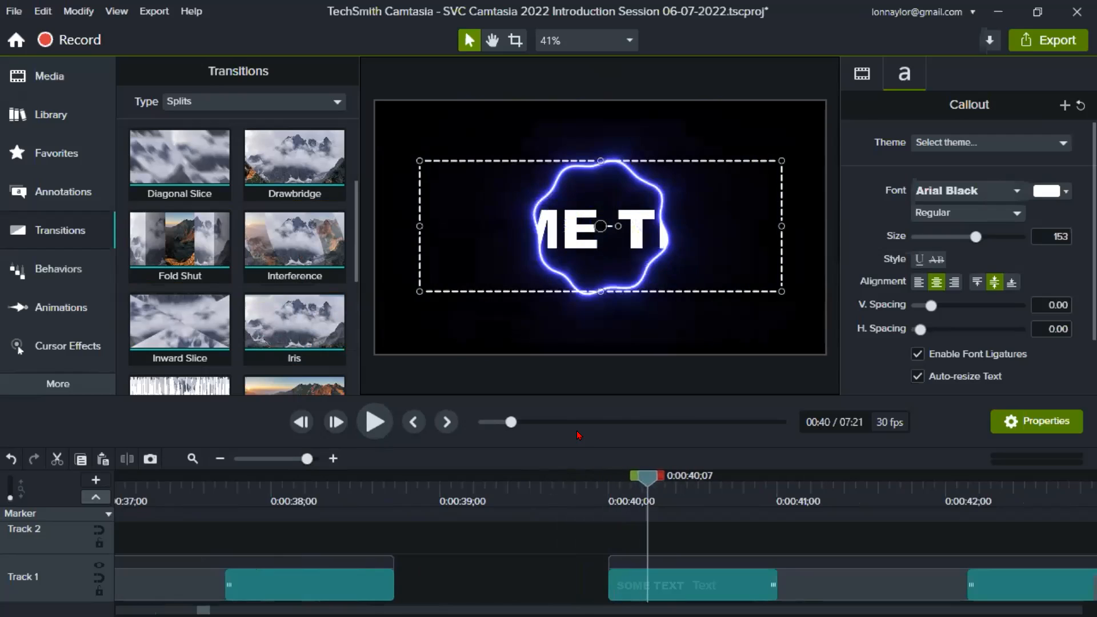
- Clear the selection, advance through the last SOME TEXT clip to 0:00:41;25, and inspect its closing Portal transition
left_click(544, 568)
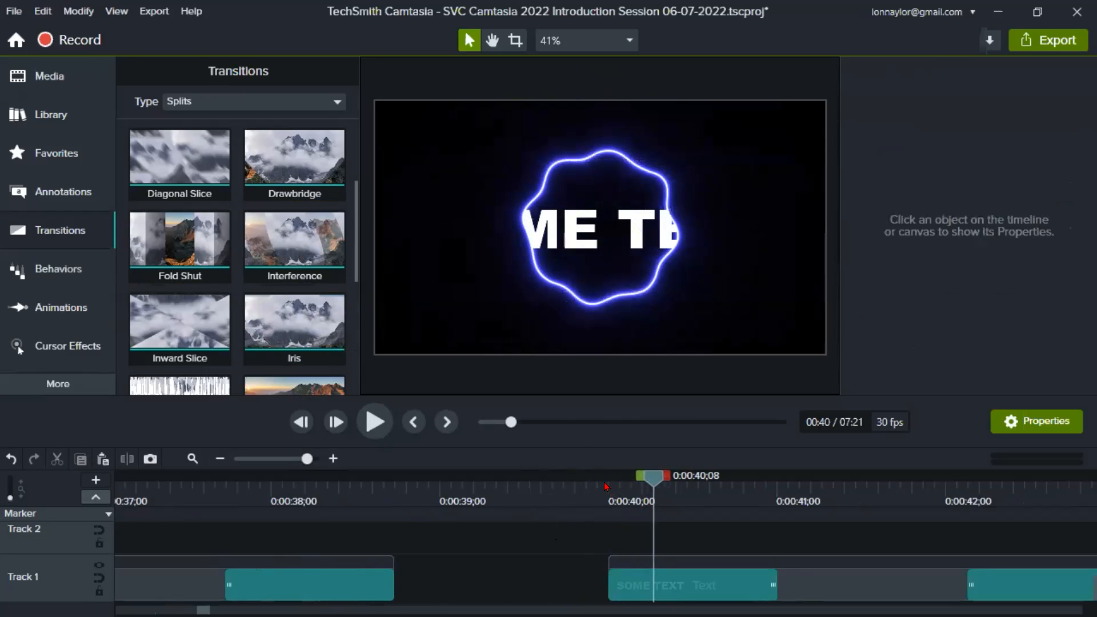
key("period")
key("period")
key("period")
key("period")
key("period")
key("period")
key("period")
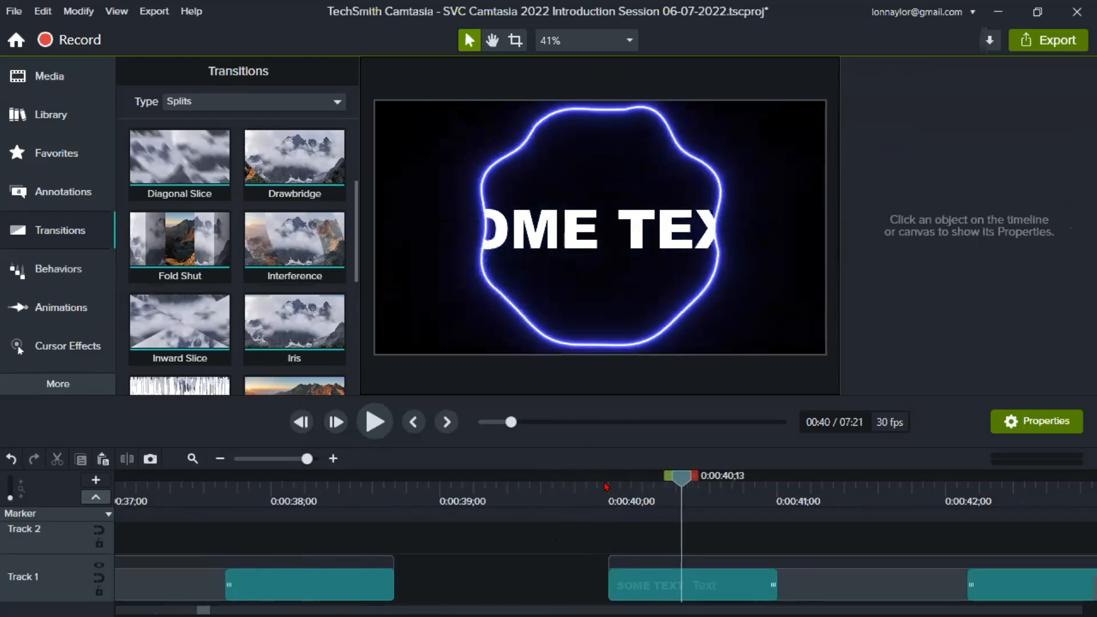
key("period")
key("period")
key("period")
key("period")
key("period")
key("period")
key("period")
key("period")
key("period")
key("period")
key("period")
key("period")
key("period")
key("period")
key("period")
key("period")
key("period")
key("period")
key("period")
key("period")
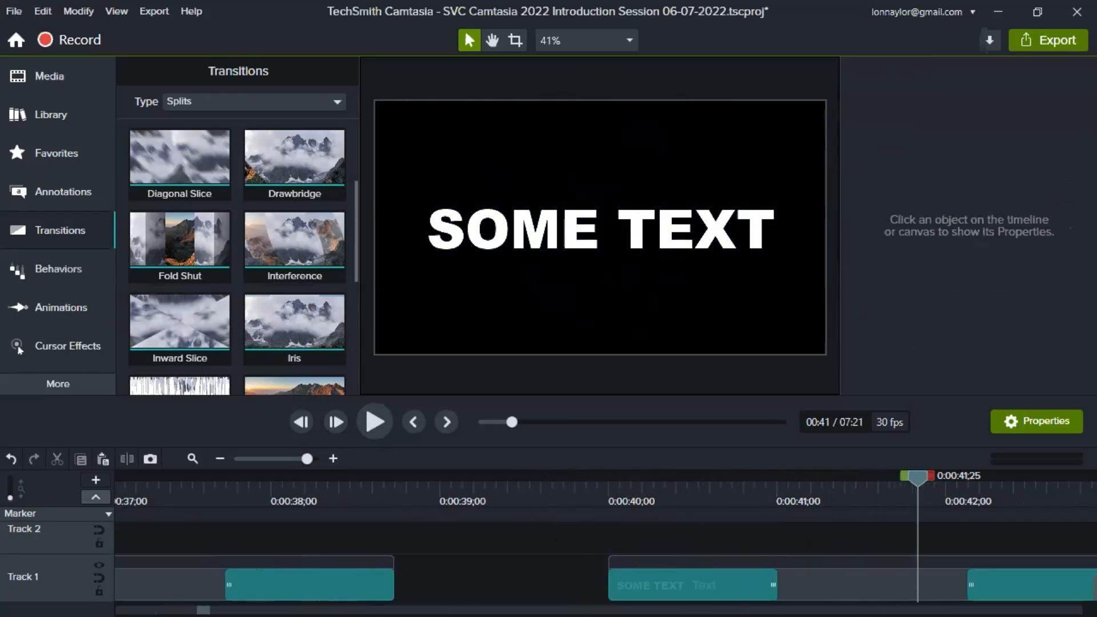
scroll(549, 580, "right", 5)
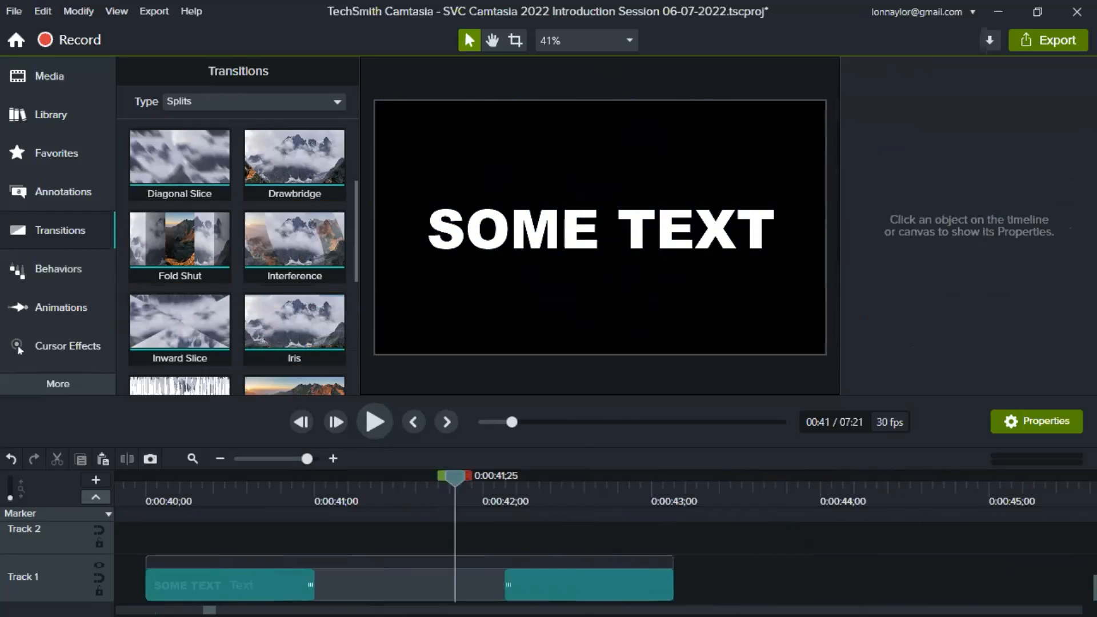
- Select the last SOME TEXT clip's closing Portal transition and step through it frame by frame around 0:00:42;09
left_click(549, 582)
left_click(519, 593)
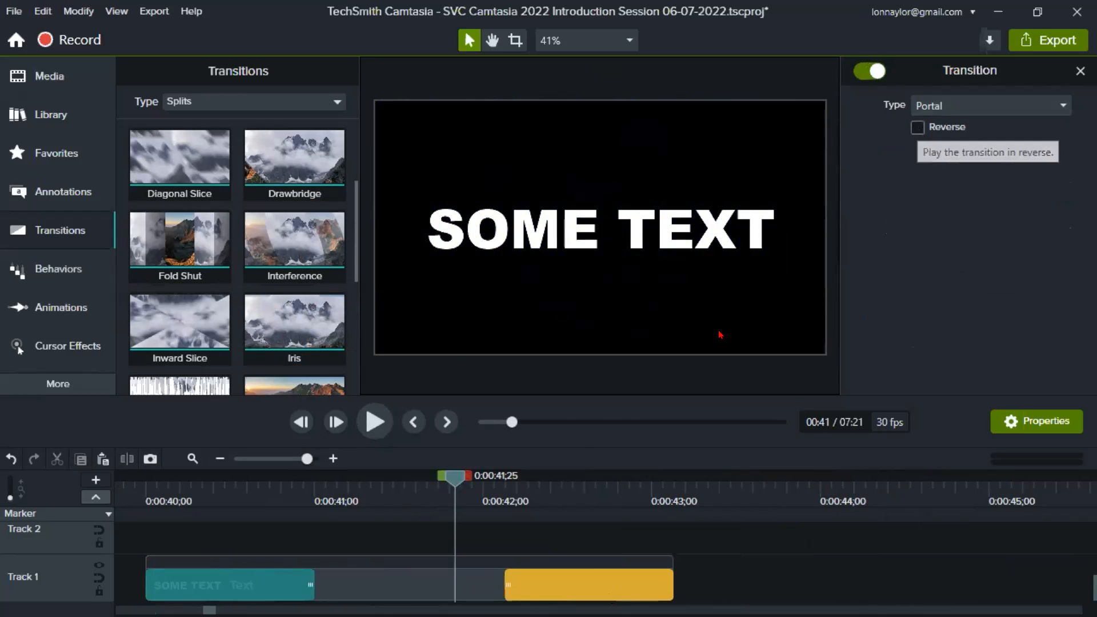
left_click_drag(455, 485, 896, 546)
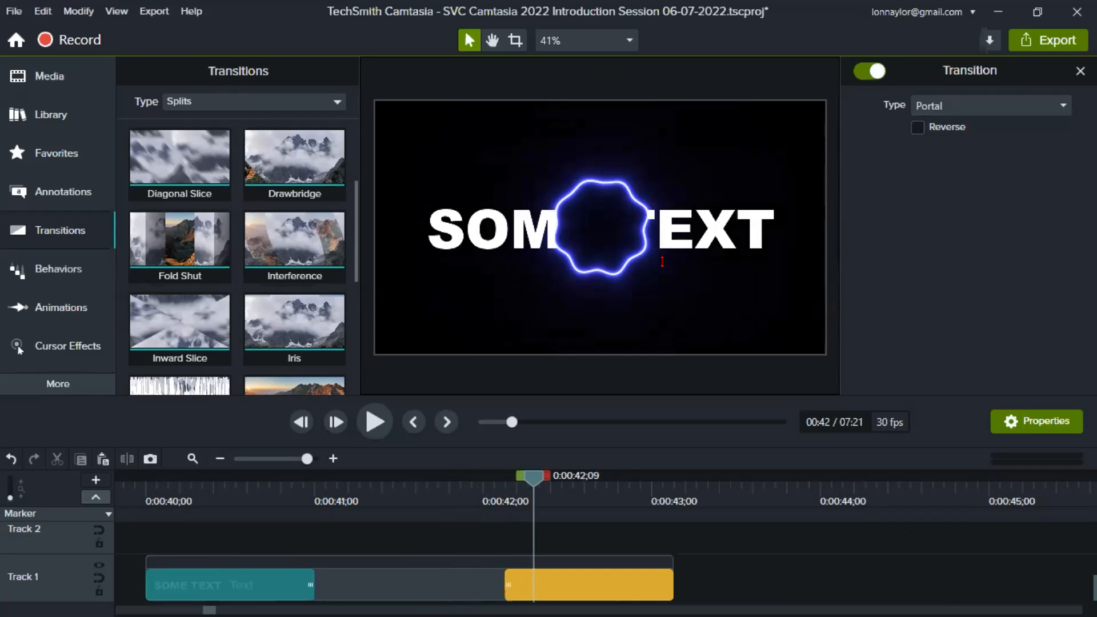
key("period")
key("period")
key("period")
key("comma")
key("comma")
key("comma")
key("comma")
key("comma")
key("comma")
key("comma")
key("comma")
key("comma")
key("comma")
key("comma")
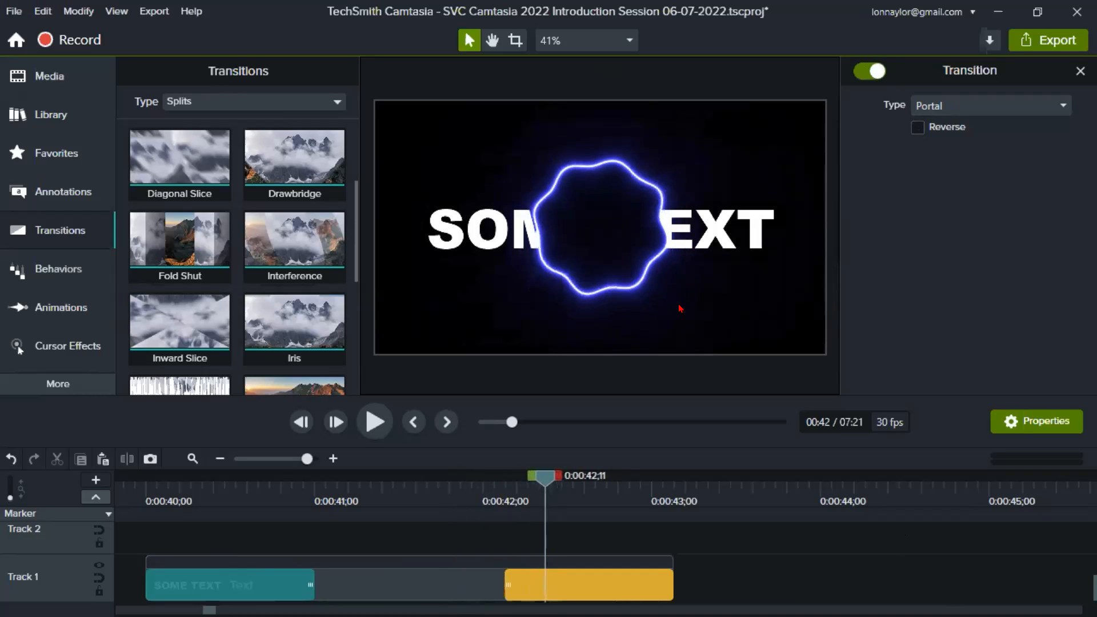
- Set the closing Portal transition to play in reverse, and play the last SOME TEXT clip from 0:00:40;00 to 0:00:43;29
left_click_drag(217, 489, 486, 543)
left_click(918, 127)
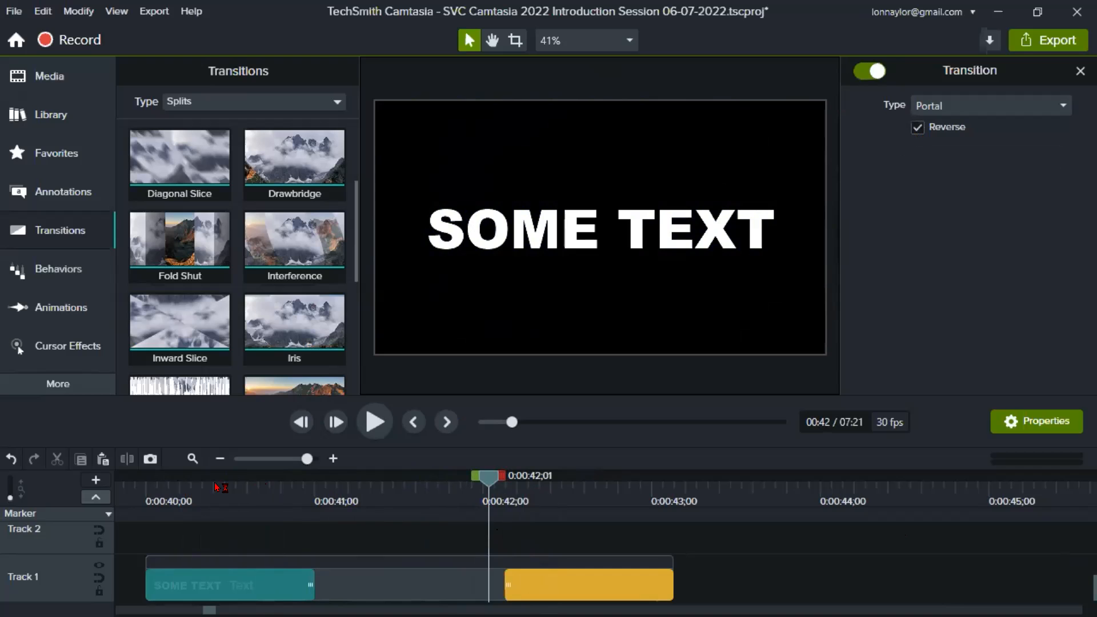
left_click_drag(478, 476, 159, 507)
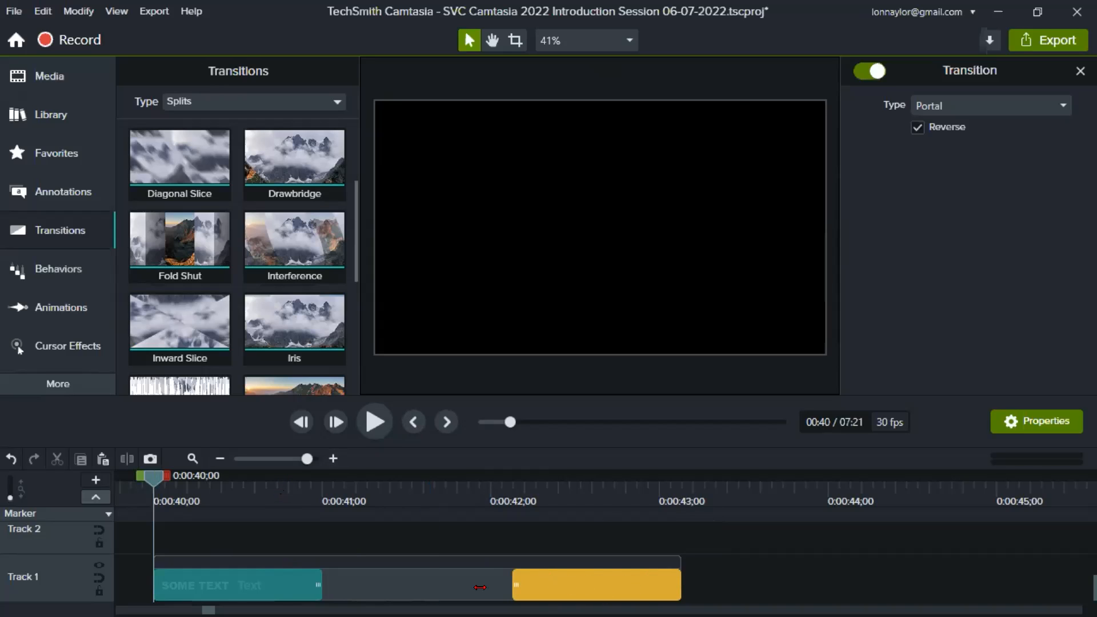
left_click(374, 421)
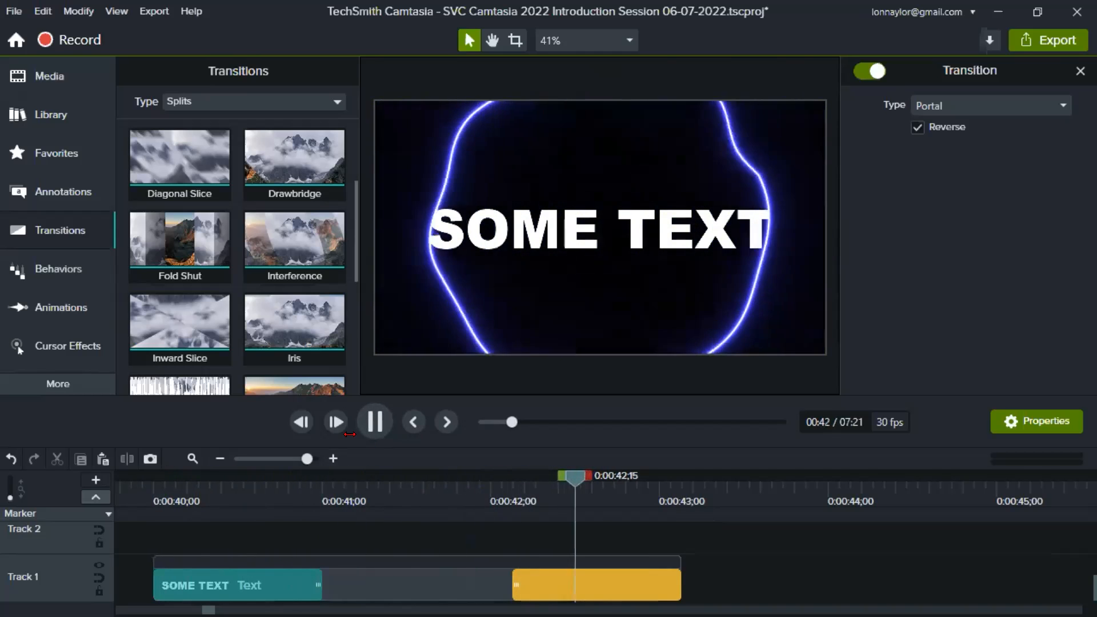
key("space")
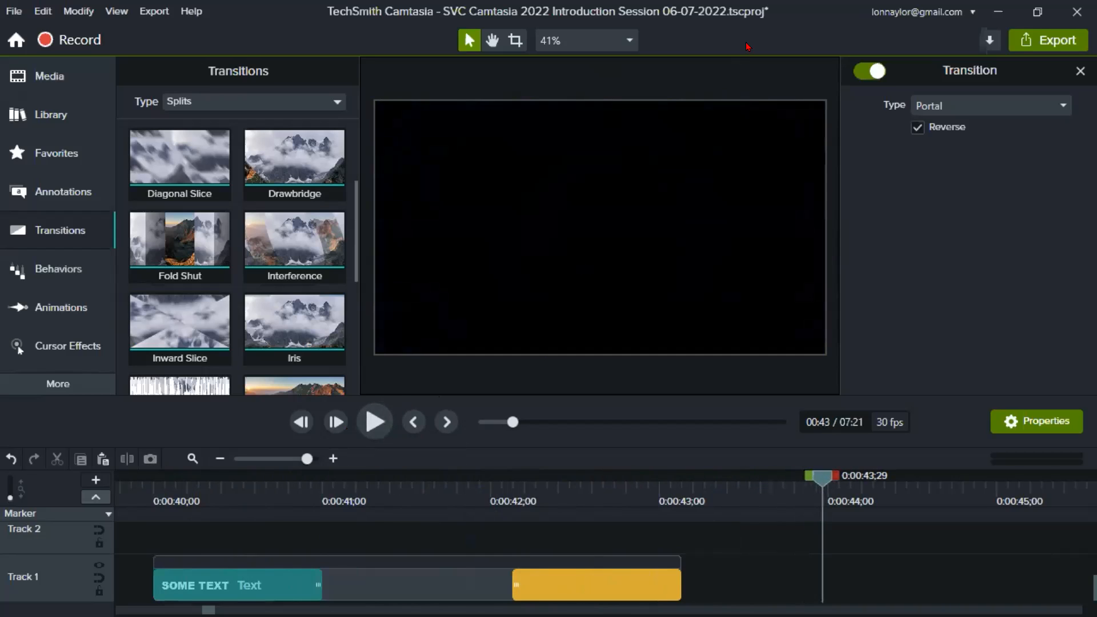